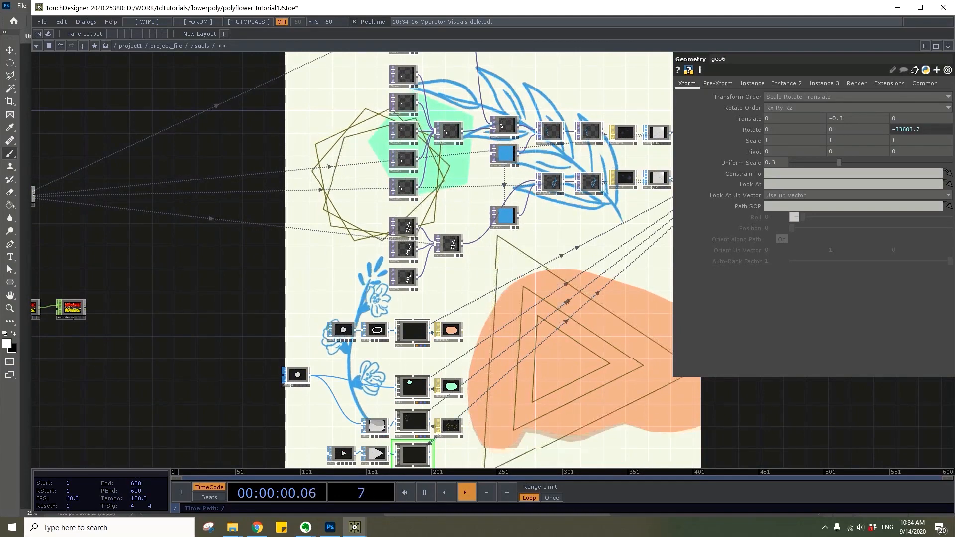
Examine the finished visuals network, and the stem, flower and plant artboards in Photoshop, before returning to TouchDesigner
{"action": "left_click_drag", "start_coordinate": [297, 282], "coordinate": [145, 400]}
{"action": "left_click_drag", "start_coordinate": [392, 183], "coordinate": [360, 401]}
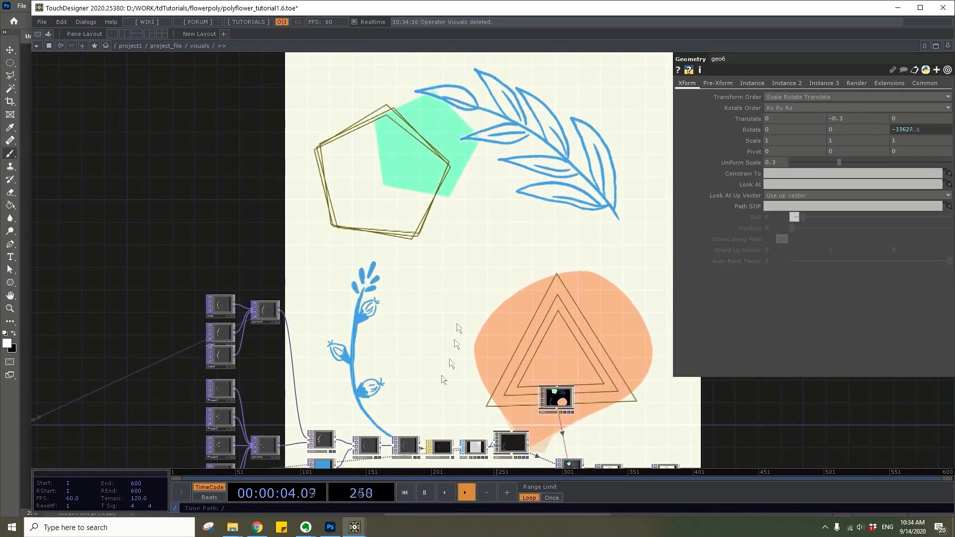
{"action": "left_click_drag", "start_coordinate": [457, 352], "coordinate": [654, 146]}
{"action": "scroll", "coordinate": [444, 386], "scroll_direction": "up", "scroll_amount": 5}
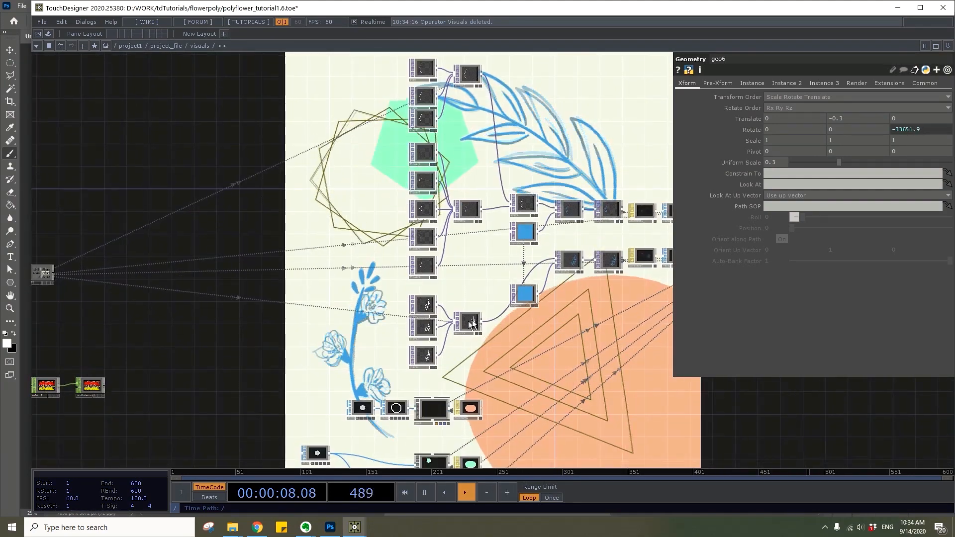
{"action": "scroll", "coordinate": [444, 386], "scroll_direction": "down", "scroll_amount": 6}
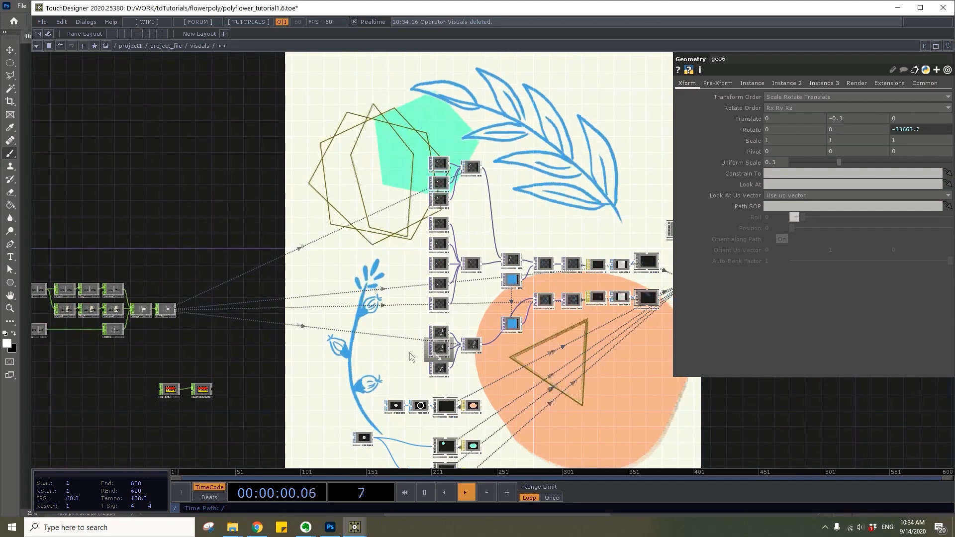
{"action": "scroll", "coordinate": [145, 389], "scroll_direction": "up", "scroll_amount": 6}
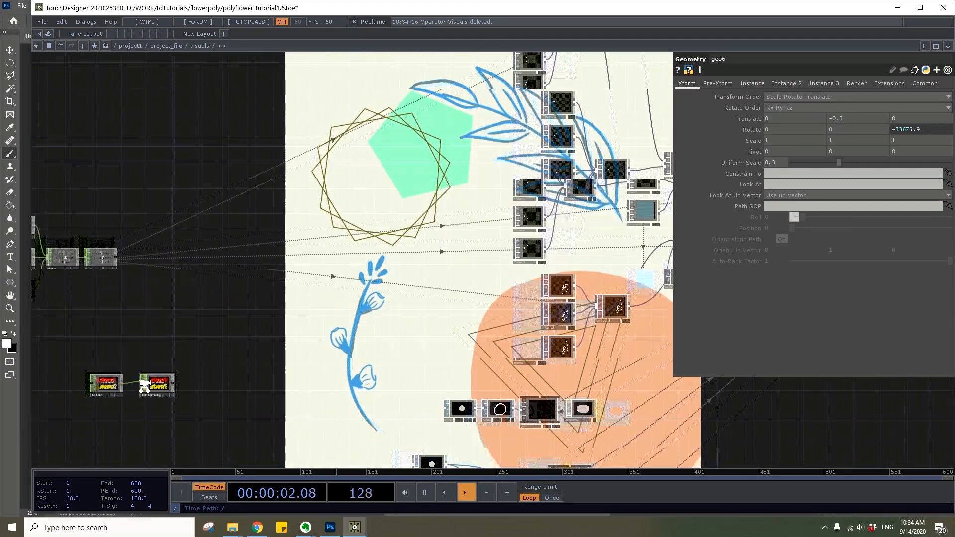
{"action": "key", "text": "alt+Tab"}
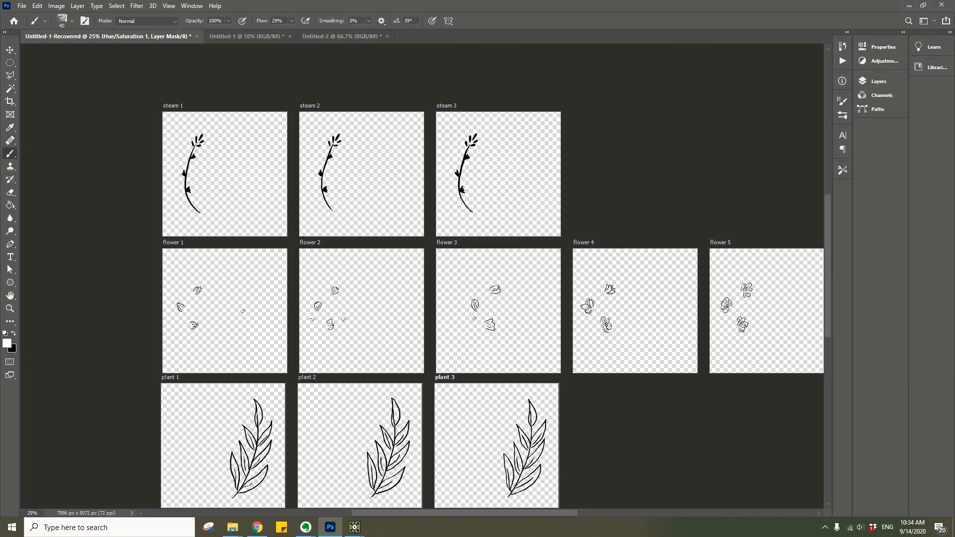
{"action": "left_click", "coordinate": [354, 527]}
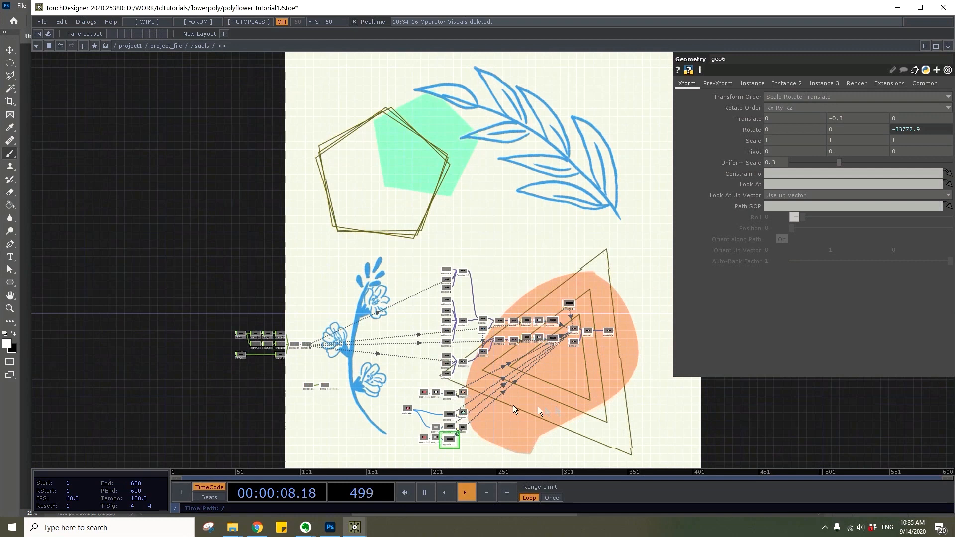
Go up to the project_file network and place a new Base component beside the existing visuals component
{"action": "key", "text": "u"}
{"action": "left_click_drag", "start_coordinate": [592, 350], "coordinate": [308, 344]}
{"action": "scroll", "coordinate": [374, 347], "scroll_direction": "down", "scroll_amount": 4}
{"action": "key", "text": "Tab"}
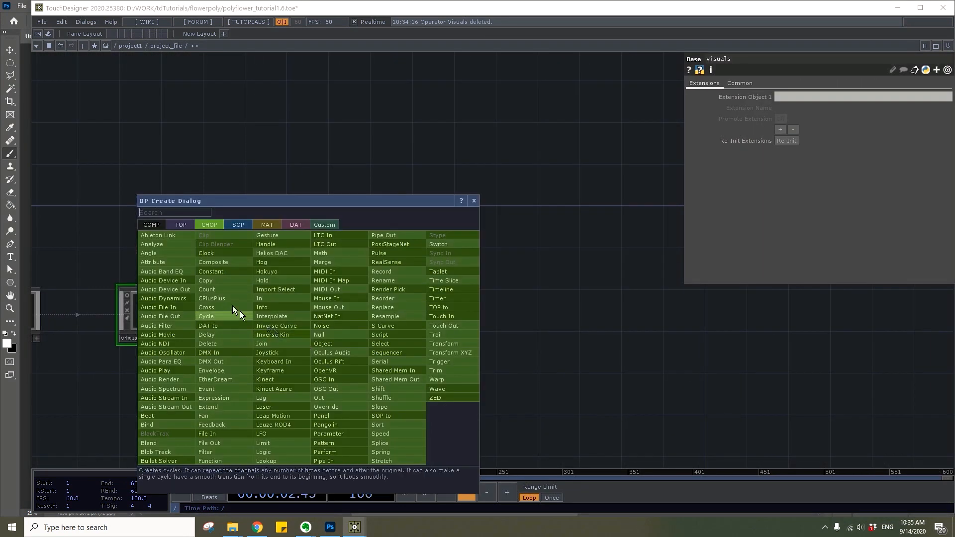
{"action": "left_click", "coordinate": [148, 227]}
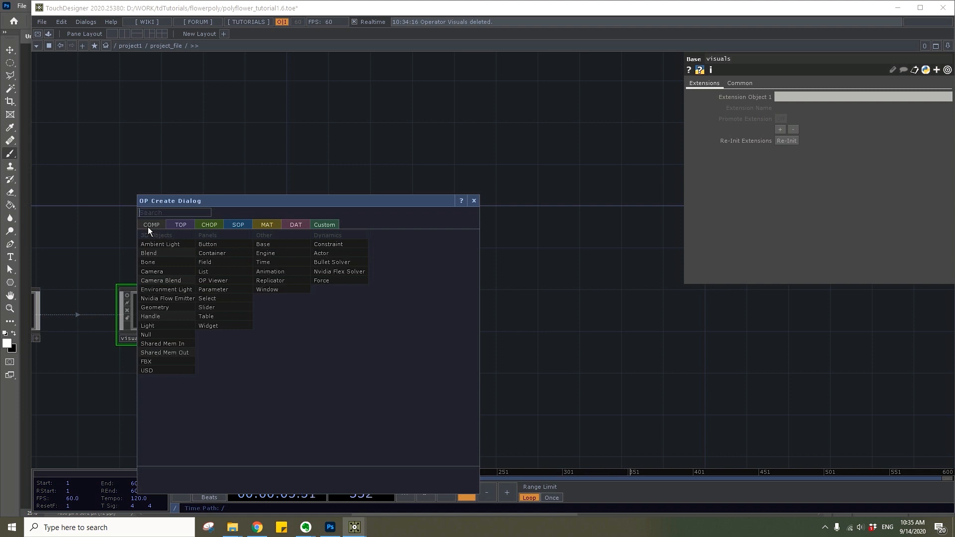
{"action": "left_click", "coordinate": [276, 244]}
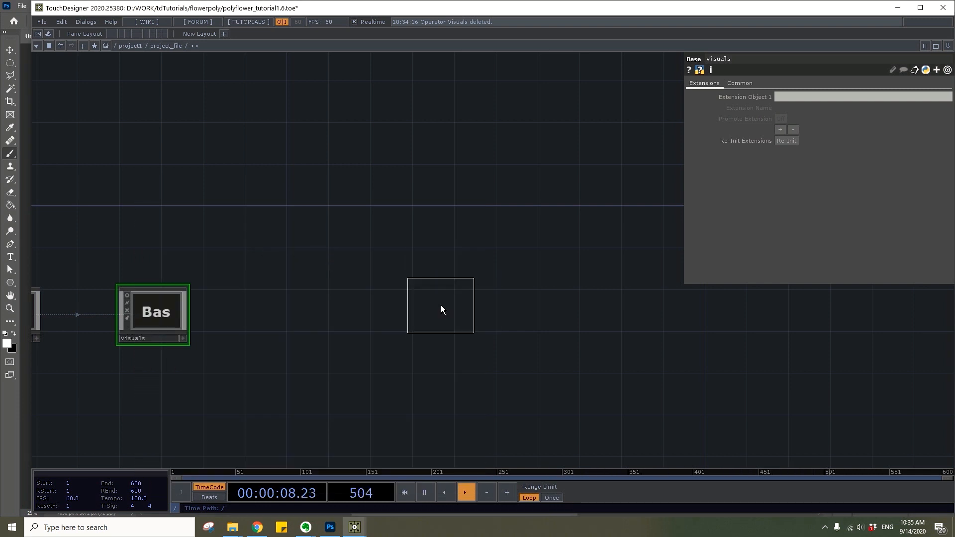
{"action": "left_click", "coordinate": [440, 311]}
Rename the new Base component to Visuals and enter its empty network
{"action": "left_click", "coordinate": [437, 325]}
{"action": "type", "text": "Visuals"}
{"action": "key", "text": "Return"}
{"action": "left_click_drag", "start_coordinate": [441, 310], "coordinate": [521, 315]}
{"action": "key", "text": "i"}
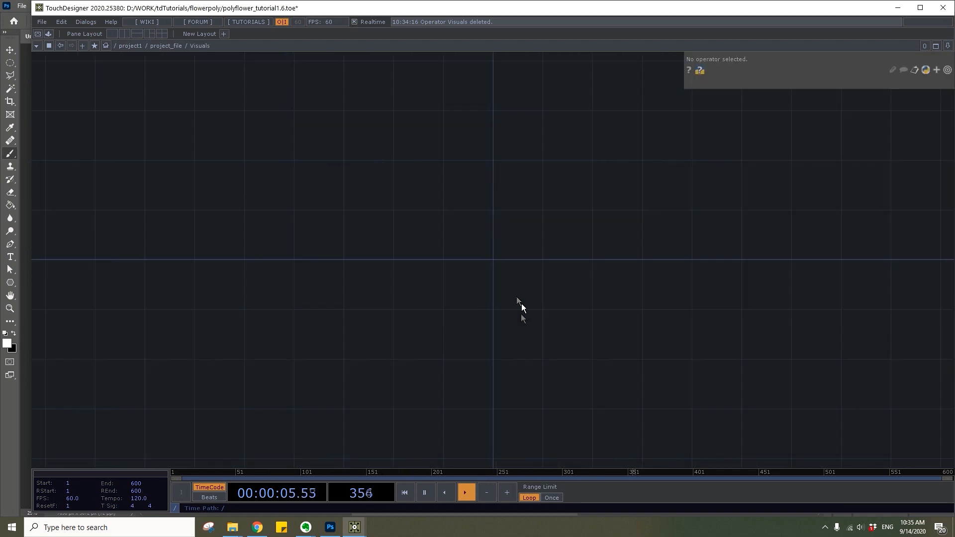
Add a Movie File In TOP and load flower1.png from the assets folder
{"action": "key", "text": "Tab"}
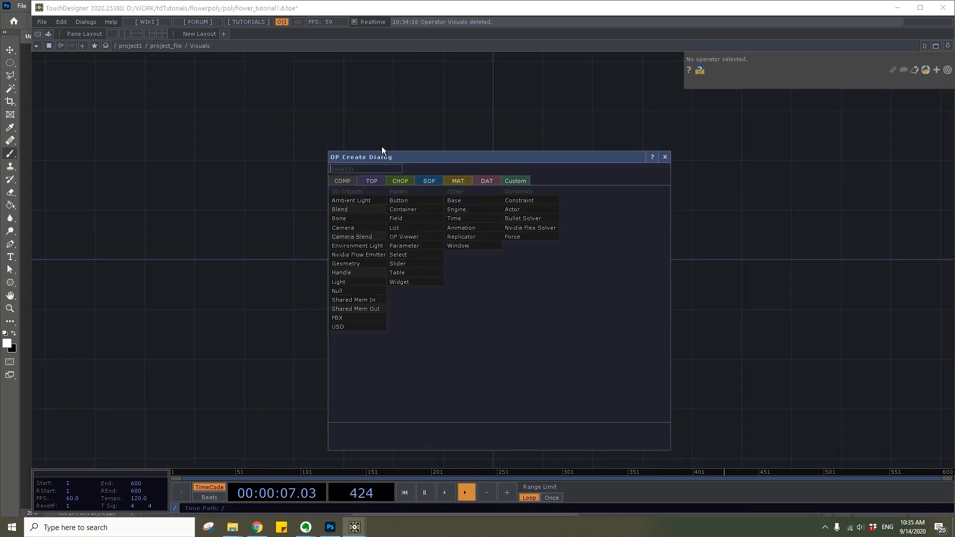
{"action": "left_click", "coordinate": [374, 181]}
{"action": "type", "text": "movie"}
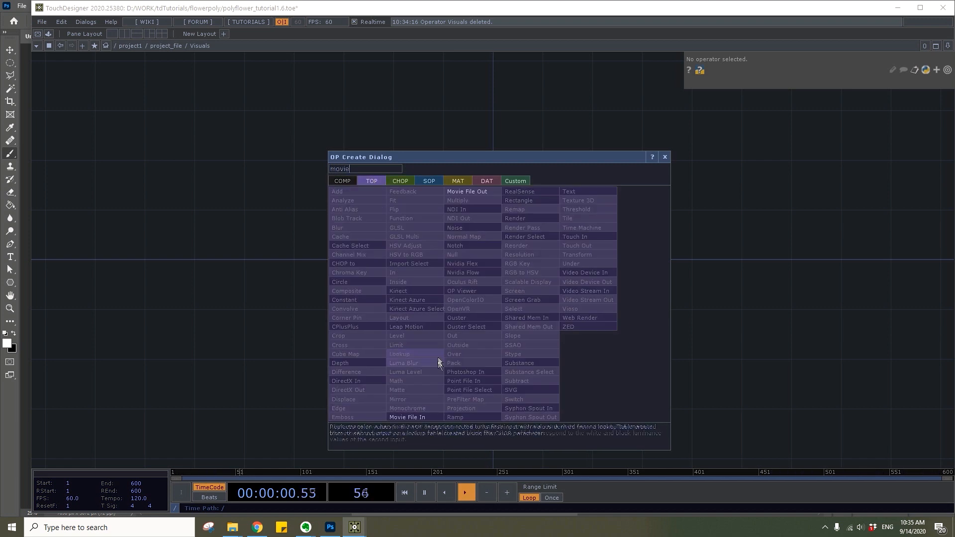
{"action": "left_click", "coordinate": [421, 418]}
{"action": "left_click", "coordinate": [388, 257]}
{"action": "left_click", "coordinate": [947, 96]}
{"action": "left_click", "coordinate": [148, 94]}
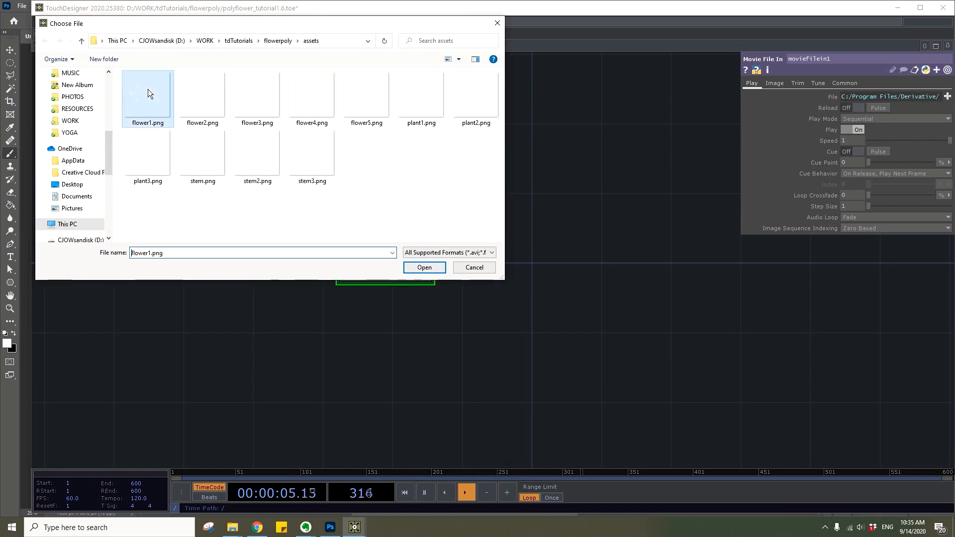
{"action": "left_click", "coordinate": [424, 268]}
Duplicate the flower image node, set its file to assets/flower2.png and space it below the first
{"action": "key", "text": "ctrl+c"}
{"action": "key", "text": "ctrl+v"}
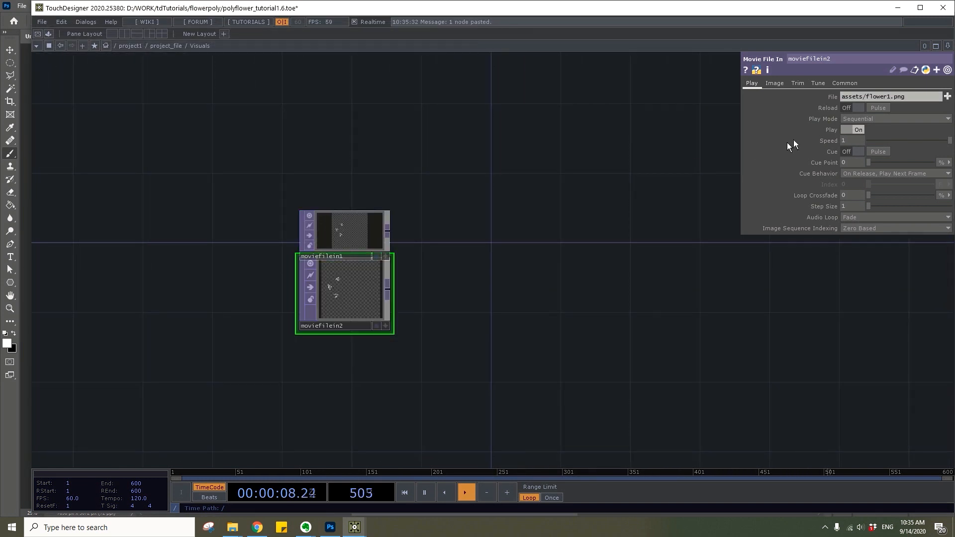
{"action": "left_click", "coordinate": [889, 97]}
{"action": "key", "text": "BackSpace"}
{"action": "type", "text": "2"}
{"action": "key", "text": "Return"}
{"action": "left_click_drag", "start_coordinate": [503, 249], "coordinate": [518, 208]}
{"action": "left_click_drag", "start_coordinate": [372, 259], "coordinate": [373, 276]}
Duplicate the second flower node and set the copy's file to assets/flower3.png
{"action": "key", "text": "ctrl+c"}
{"action": "key", "text": "ctrl+v"}
{"action": "left_click", "coordinate": [890, 98]}
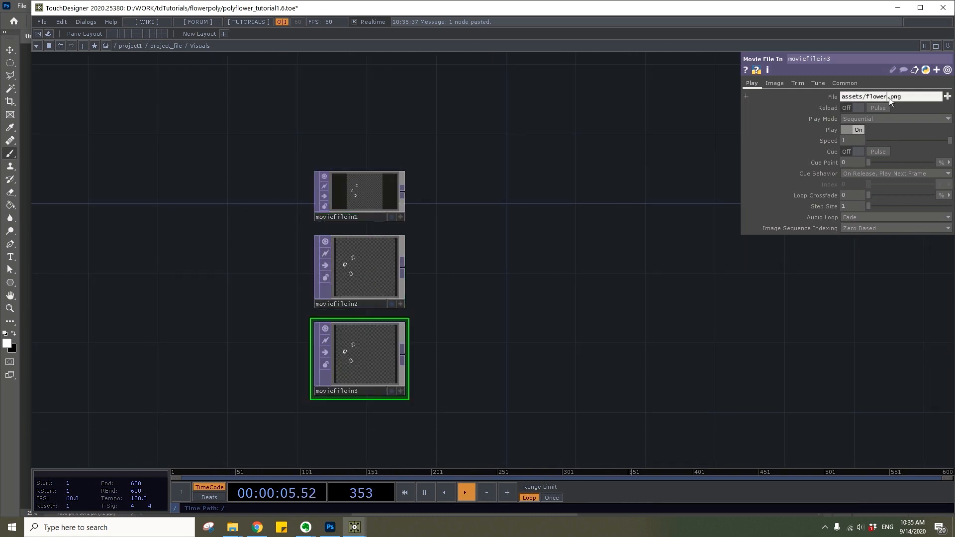
{"action": "left_click_drag", "start_coordinate": [441, 353], "coordinate": [447, 284]}
Duplicate the third flower node and set the copy's file to assets/flower4.png
{"action": "left_click", "coordinate": [335, 296]}
{"action": "left_click", "coordinate": [349, 311]}
{"action": "key", "text": "ctrl+c"}
{"action": "key", "text": "ctrl+v"}
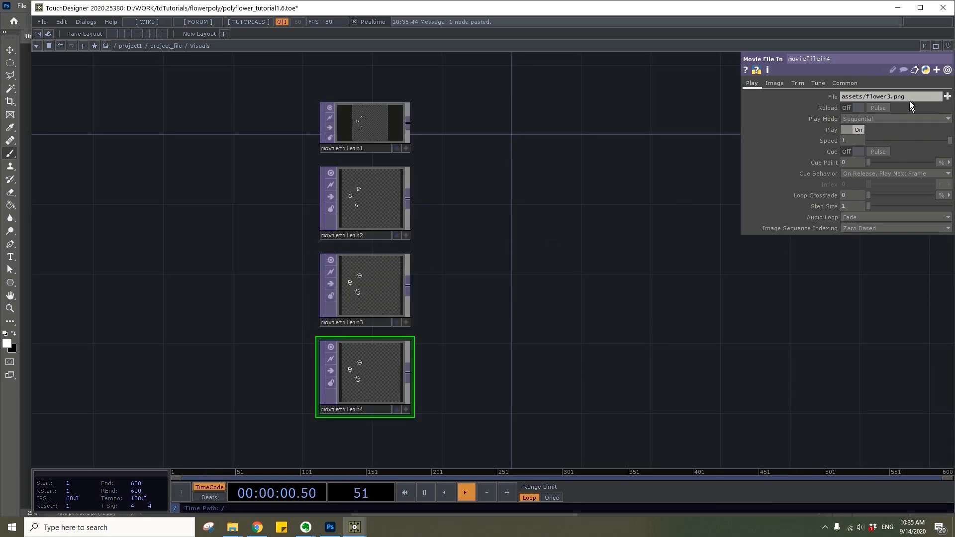
{"action": "key", "text": "BackSpace"}
{"action": "type", "text": "4"}
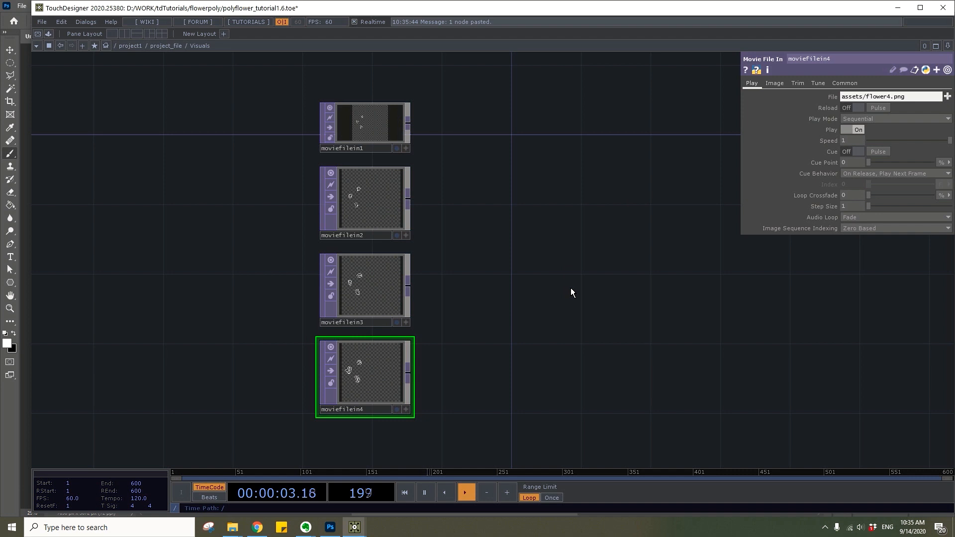
Duplicate the fourth flower node and set the copy's file to assets/flower5.png
{"action": "left_click_drag", "start_coordinate": [568, 296], "coordinate": [578, 241]}
{"action": "key", "text": "ctrl+c"}
{"action": "key", "text": "ctrl+v"}
{"action": "left_click", "coordinate": [890, 97]}
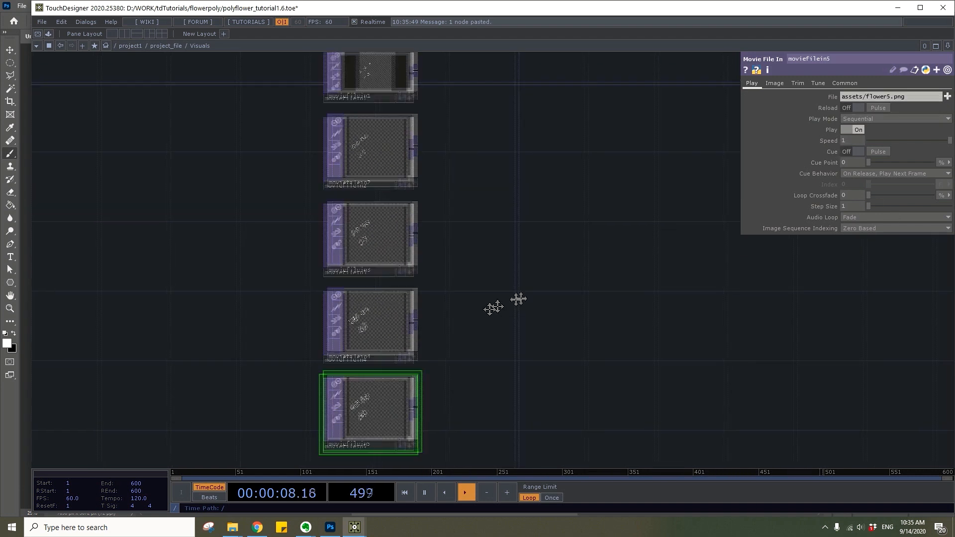
Add a Switch TOP beside the flower images and wire all five Movie File In nodes into it
{"action": "scroll", "coordinate": [420, 306], "scroll_direction": "down", "scroll_amount": 3}
{"action": "key", "text": "Tab"}
{"action": "type", "text": "sw"}
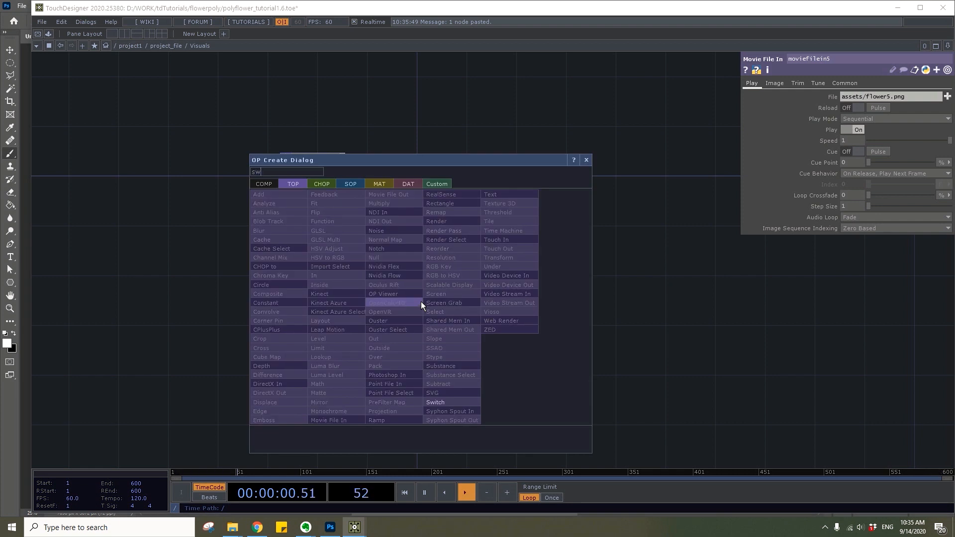
{"action": "type", "text": "itc"}
{"action": "key", "text": "Return"}
{"action": "left_click", "coordinate": [438, 286]}
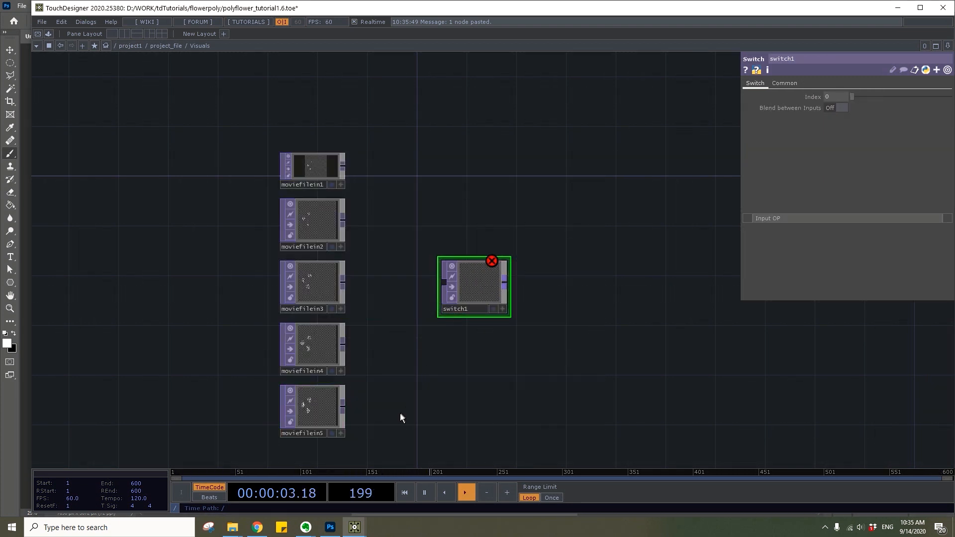
{"action": "right_click_drag", "start_coordinate": [366, 411], "coordinate": [345, 169]}
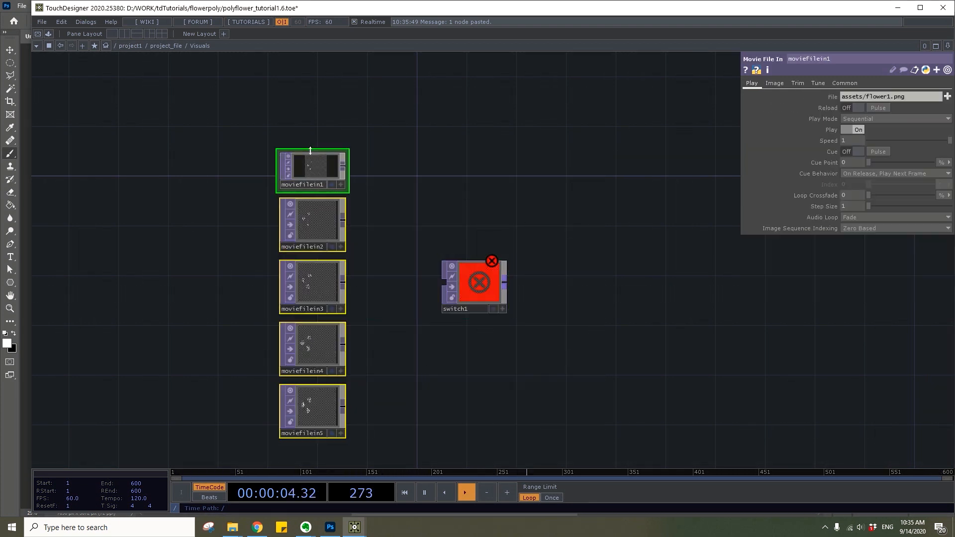
{"action": "left_click", "coordinate": [437, 276]}
Add a Null TOP fed by the flower Switch, and line it up with the Switch node
{"action": "key", "text": "Tab"}
{"action": "type", "text": "nul"}
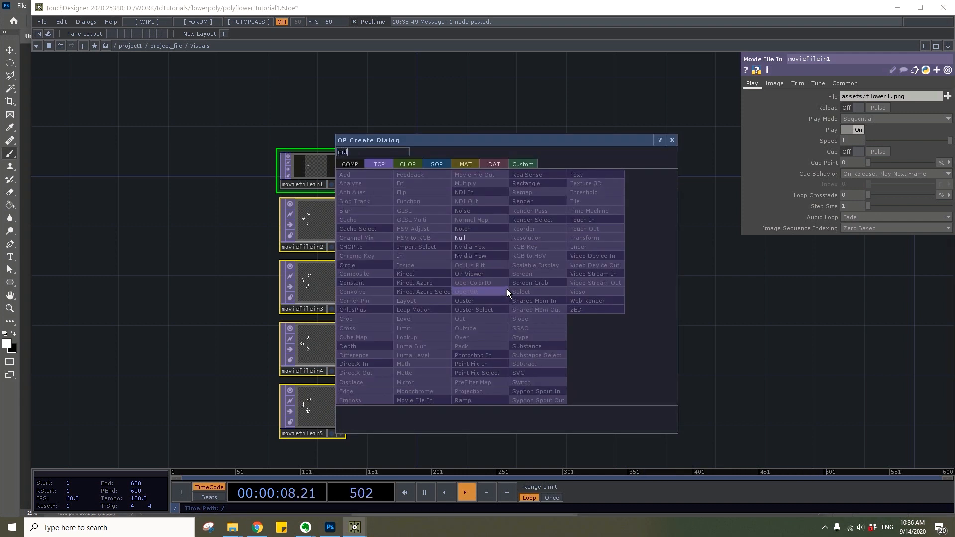
{"action": "left_click", "coordinate": [486, 240]}
{"action": "left_click", "coordinate": [561, 272]}
{"action": "scroll", "coordinate": [493, 292], "scroll_direction": "up", "scroll_amount": 5}
{"action": "left_click", "coordinate": [494, 291]}
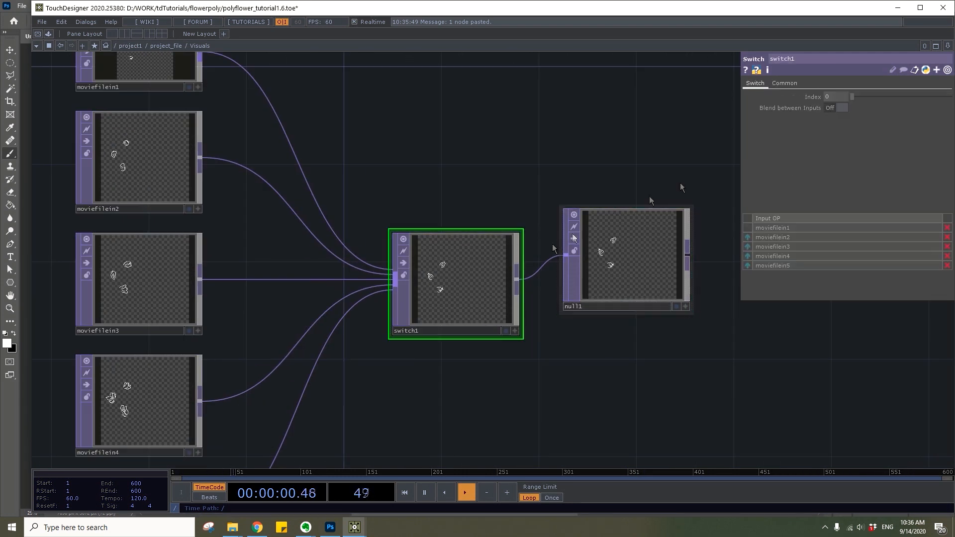
{"action": "left_click_drag", "start_coordinate": [915, 95], "coordinate": [791, 112]}
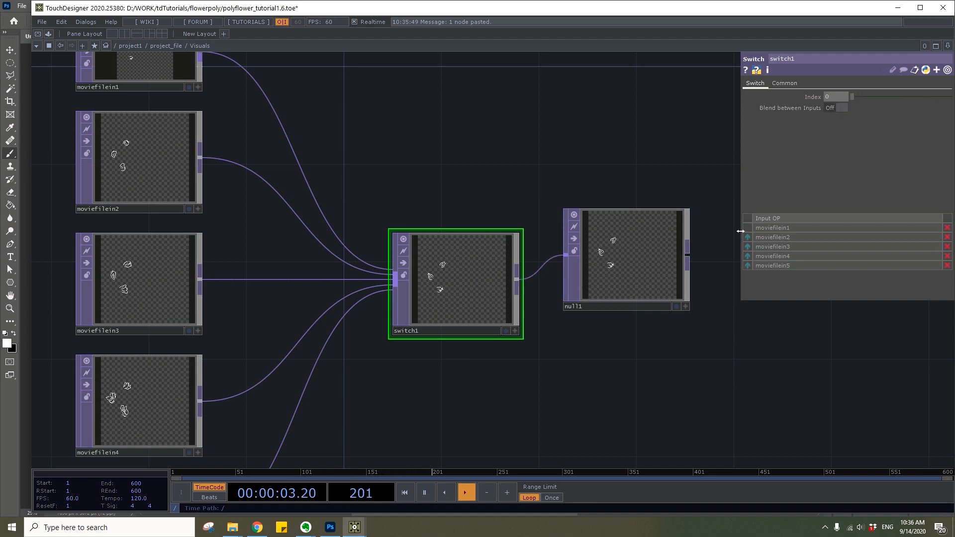
{"action": "scroll", "coordinate": [737, 228], "scroll_direction": "down", "scroll_amount": 5}
{"action": "left_click_drag", "start_coordinate": [694, 314], "coordinate": [659, 258]}
{"action": "left_click_drag", "start_coordinate": [650, 201], "coordinate": [675, 214]}
Add a Movie File In TOP below the flower column, load stem.png and align it with the column
{"action": "left_click_drag", "start_coordinate": [648, 291], "coordinate": [647, 241]}
{"action": "key", "text": "Tab"}
{"action": "type", "text": "m"}
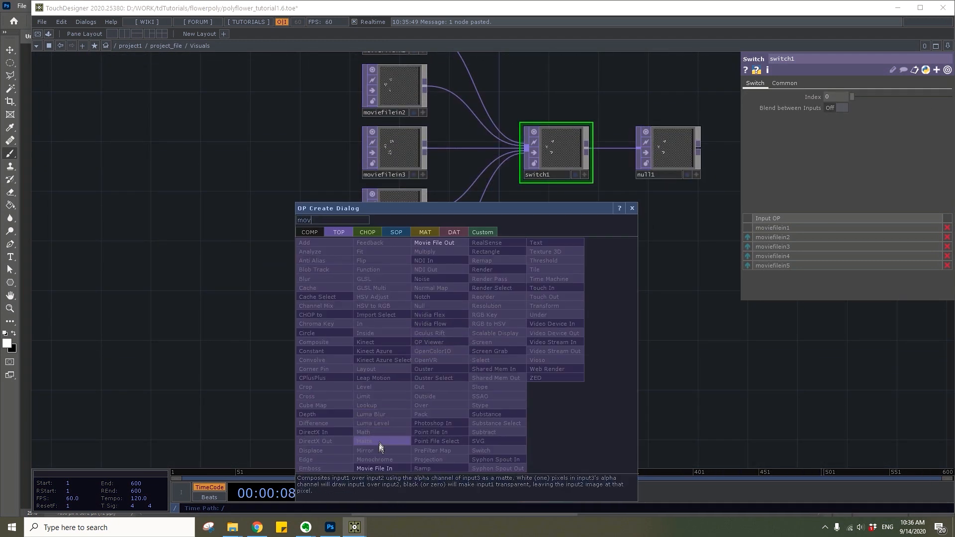
{"action": "left_click", "coordinate": [376, 469]}
{"action": "left_click", "coordinate": [407, 358]}
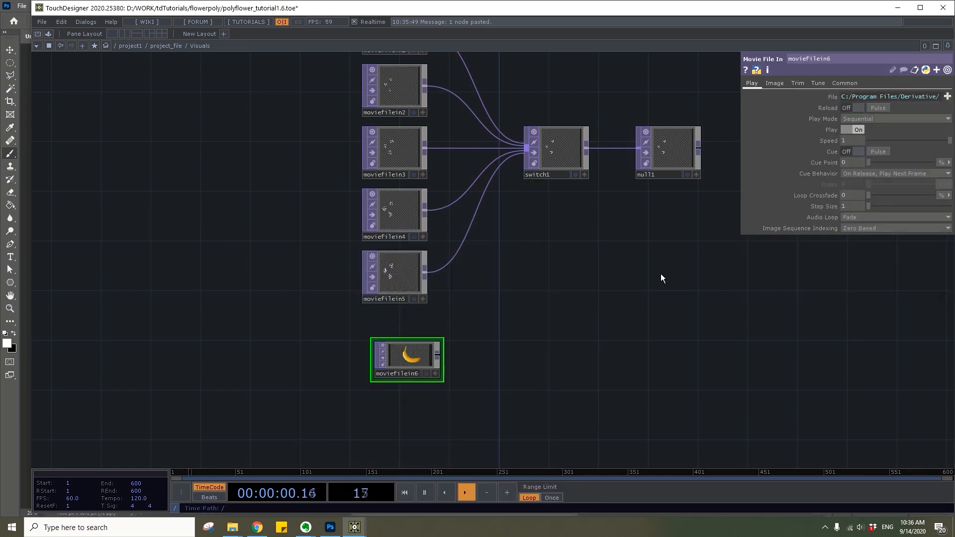
{"action": "left_click", "coordinate": [947, 97]}
{"action": "left_click", "coordinate": [204, 166]}
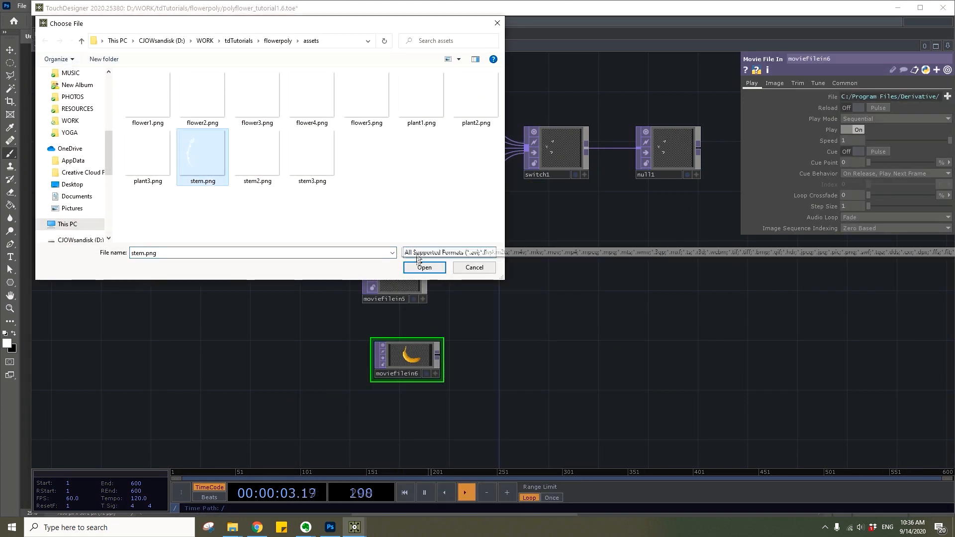
{"action": "left_click", "coordinate": [423, 266]}
{"action": "left_click_drag", "start_coordinate": [453, 358], "coordinate": [388, 316]}
Duplicate the stem image node and load stem2.png into the copy
{"action": "key", "text": "ctrl+c"}
{"action": "key", "text": "ctrl+v"}
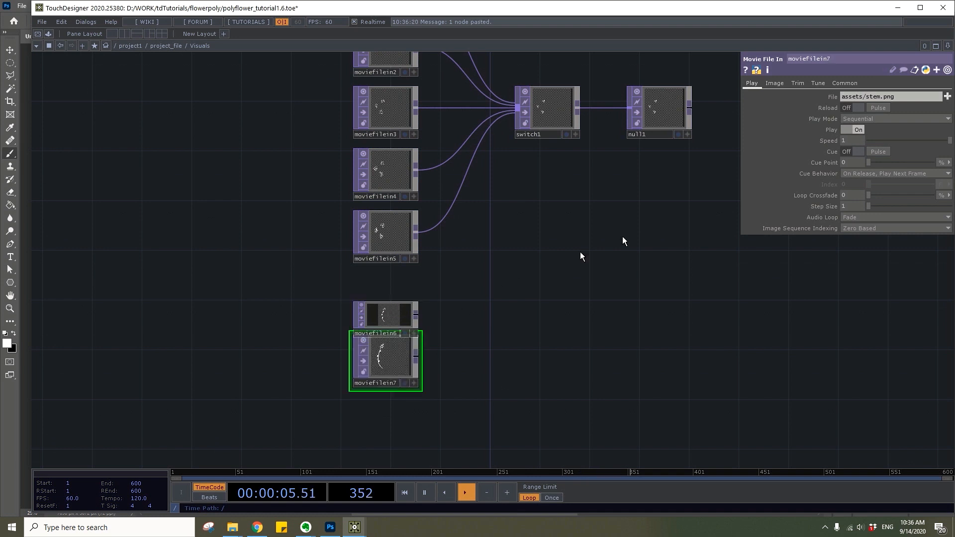
{"action": "left_click", "coordinate": [947, 97]}
{"action": "left_click", "coordinate": [256, 155]}
{"action": "left_click", "coordinate": [425, 268]}
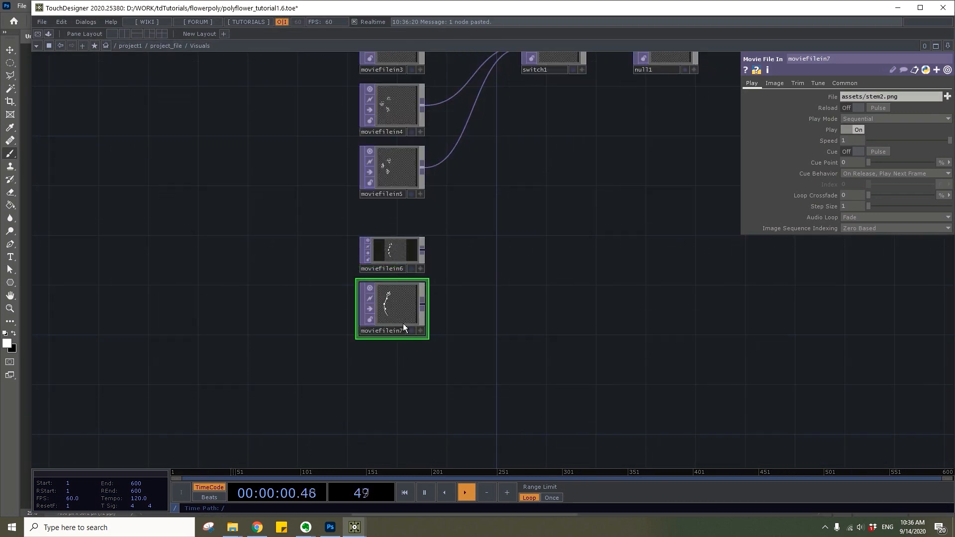
Duplicate the second stem node and set the copy's file to assets/stem3.png
{"action": "key", "text": "ctrl+c"}
{"action": "key", "text": "ctrl+v"}
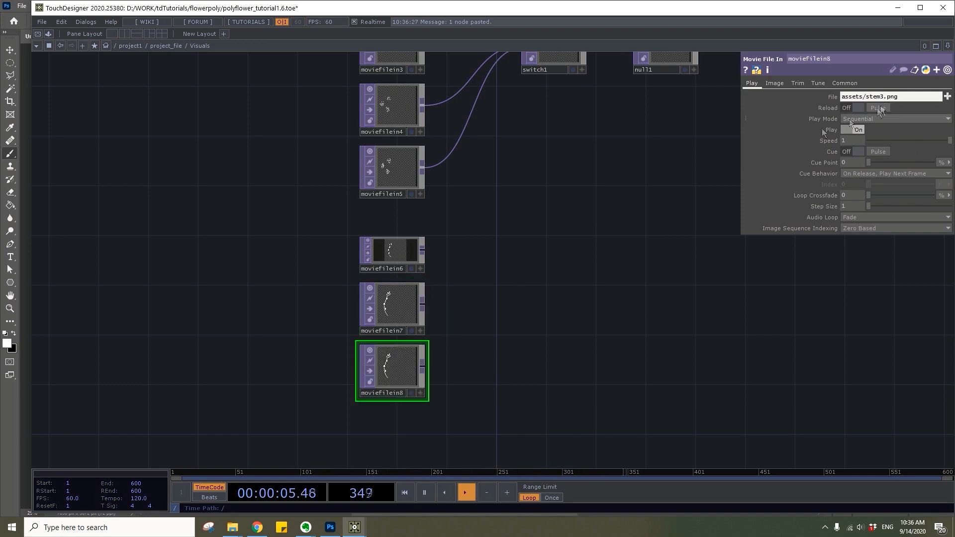
{"action": "type", "text": "3"}
{"action": "key", "text": "Return"}
Add a second Switch TOP beside the stem images and wire all three stem nodes into it
{"action": "key", "text": "Tab"}
{"action": "type", "text": "switc"}
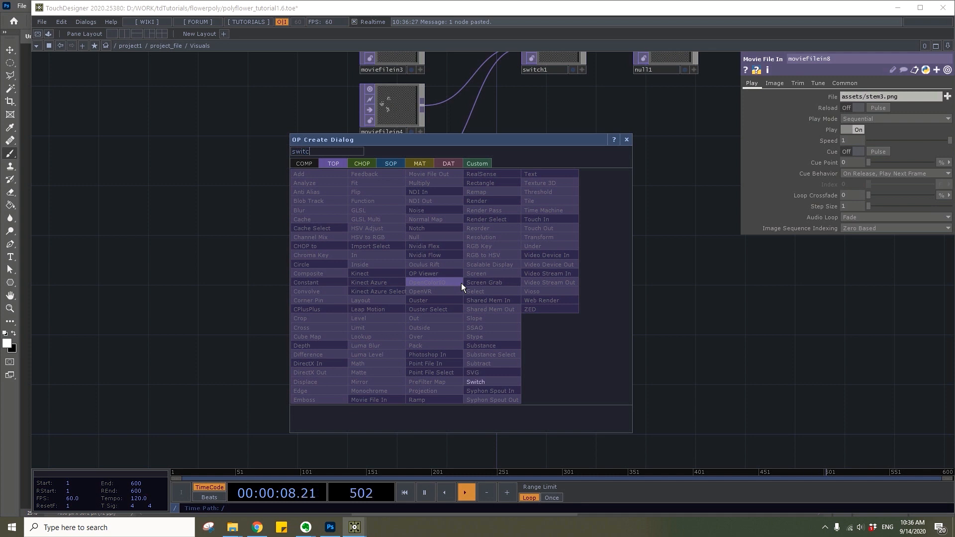
{"action": "type", "text": "h"}
{"action": "key", "text": "Return"}
{"action": "left_click", "coordinate": [461, 283]}
{"action": "left_click_drag", "start_coordinate": [461, 279], "coordinate": [486, 280]}
{"action": "right_click_drag", "start_coordinate": [434, 419], "coordinate": [389, 225]}
{"action": "scroll", "coordinate": [503, 288], "scroll_direction": "down", "scroll_amount": 4}
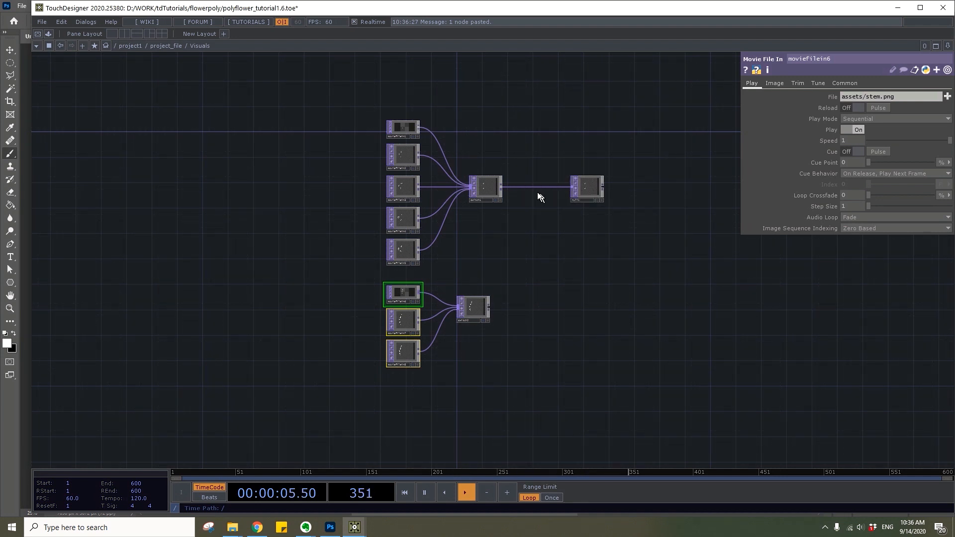
Insert an Over TOP between the flower Switch and the Null, and connect the stem Switch as its second input
{"action": "right_click", "coordinate": [539, 171]}
{"action": "left_click", "coordinate": [559, 177]}
{"action": "type", "text": "over"}
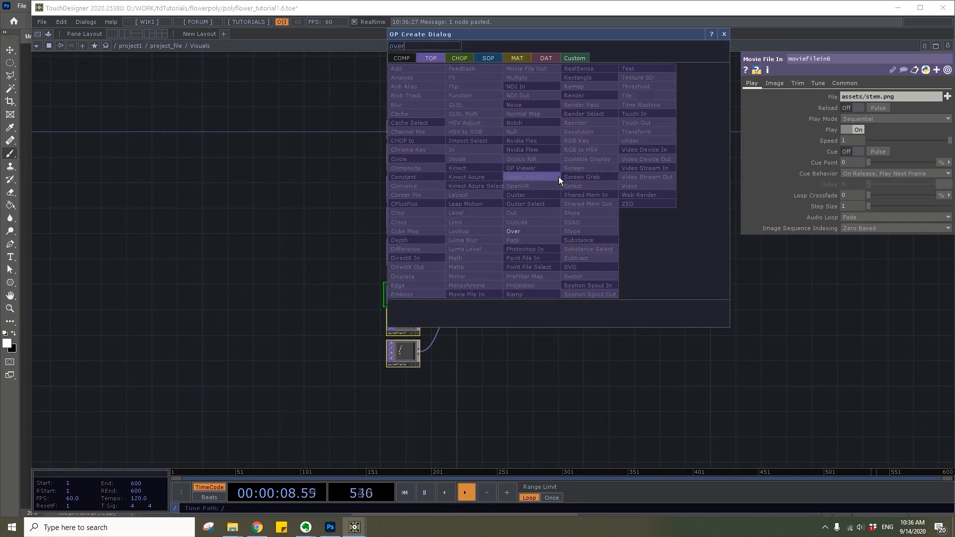
{"action": "key", "text": "Return"}
{"action": "left_click", "coordinate": [542, 187]}
{"action": "scroll", "coordinate": [518, 241], "scroll_direction": "up", "scroll_amount": 3}
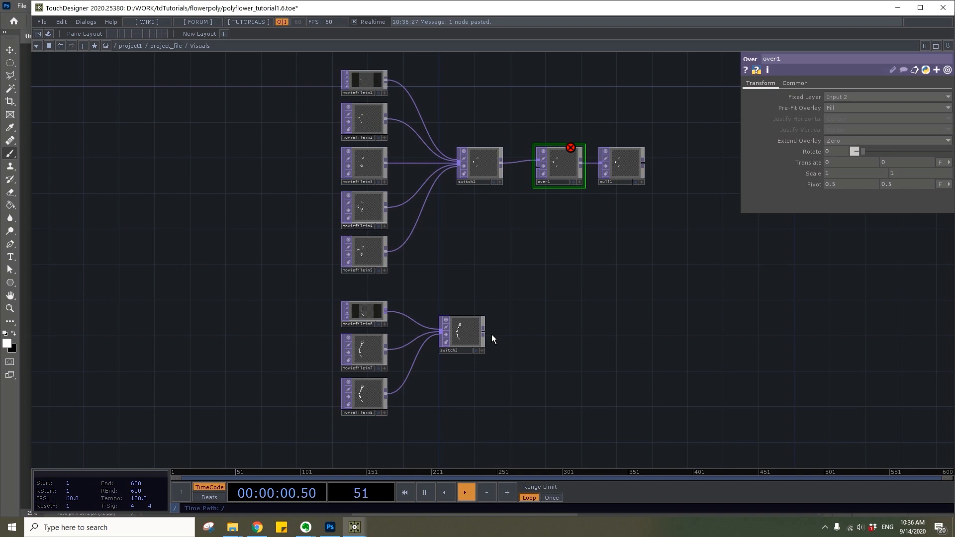
{"action": "scroll", "coordinate": [572, 160], "scroll_direction": "down", "scroll_amount": 5}
Add a Movie File In TOP below the stem image nodes and load plant1.png into it
{"action": "left_click_drag", "start_coordinate": [558, 337], "coordinate": [448, 124]}
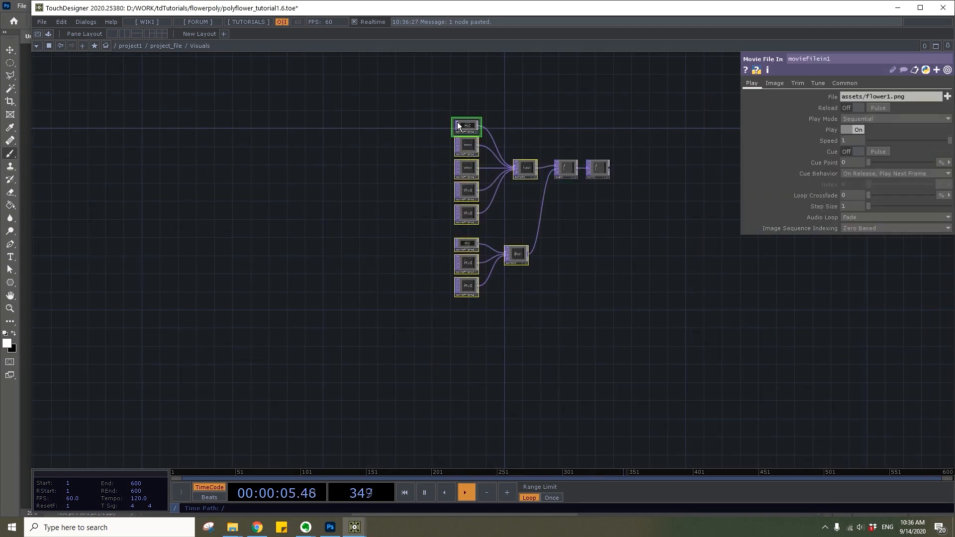
{"action": "scroll", "coordinate": [538, 320], "scroll_direction": "up", "scroll_amount": 5}
{"action": "key", "text": "Tab"}
{"action": "type", "text": "movi"}
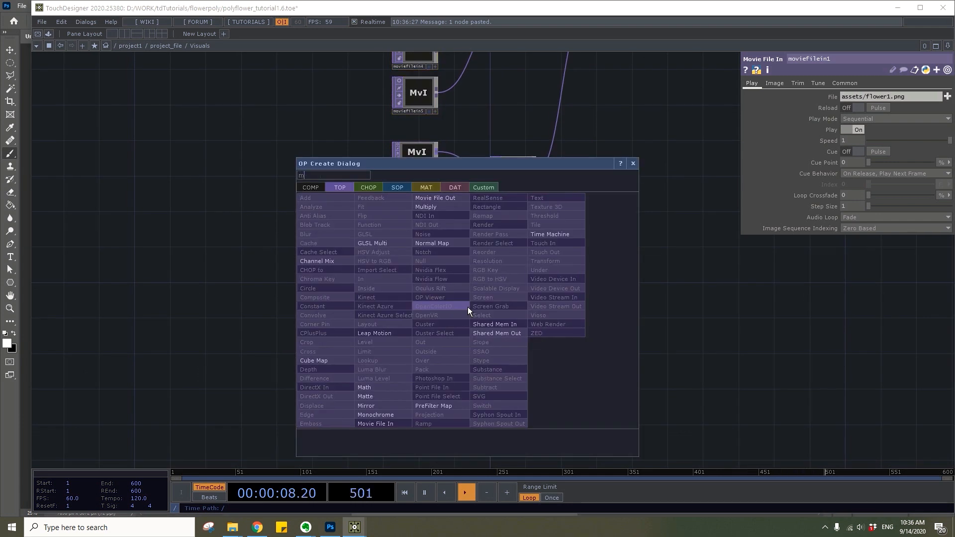
{"action": "left_click", "coordinate": [395, 423]}
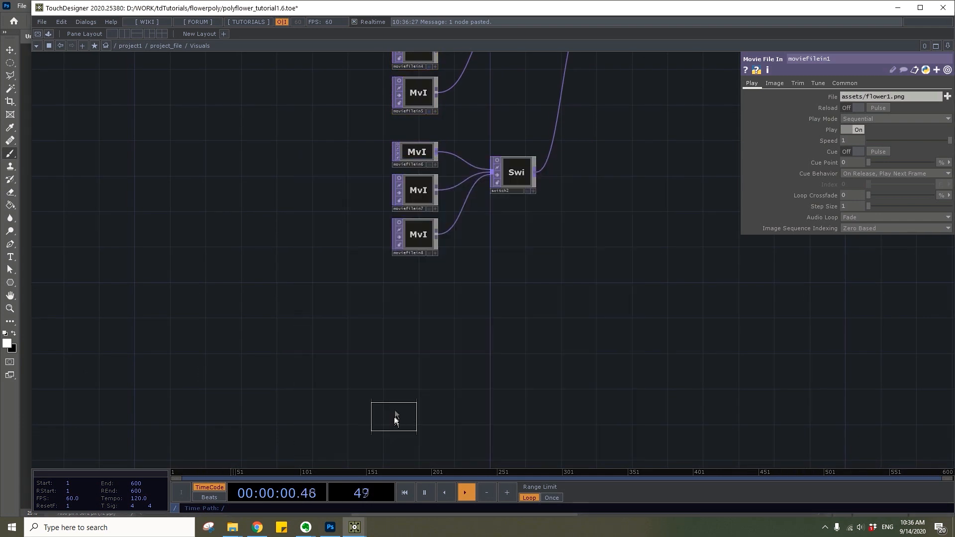
{"action": "left_click", "coordinate": [416, 304]}
{"action": "left_click", "coordinate": [948, 97]}
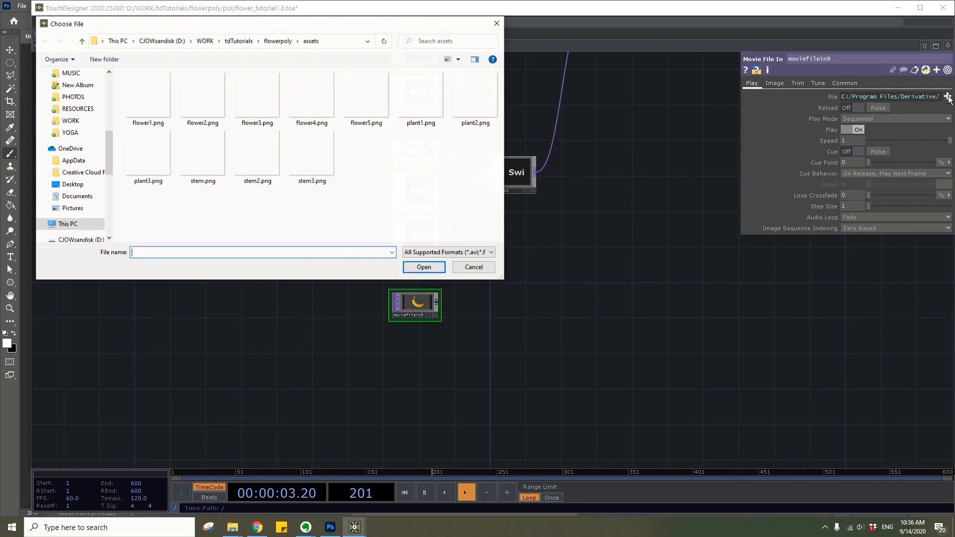
{"action": "left_click", "coordinate": [425, 267]}
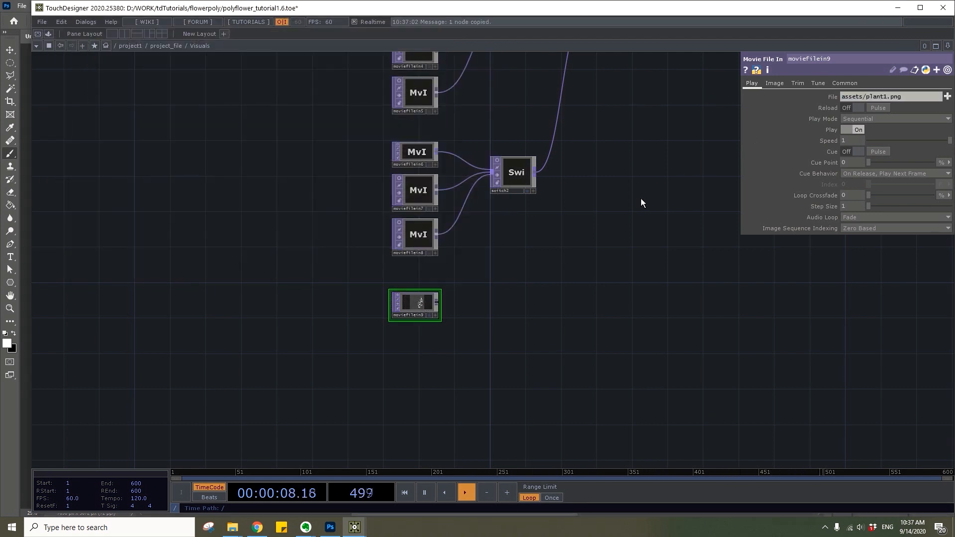
Duplicate the plant image node twice below it, setting the copies' files to assets/plant2.png and assets/plant3.png
{"action": "key", "text": "ctrl+v"}
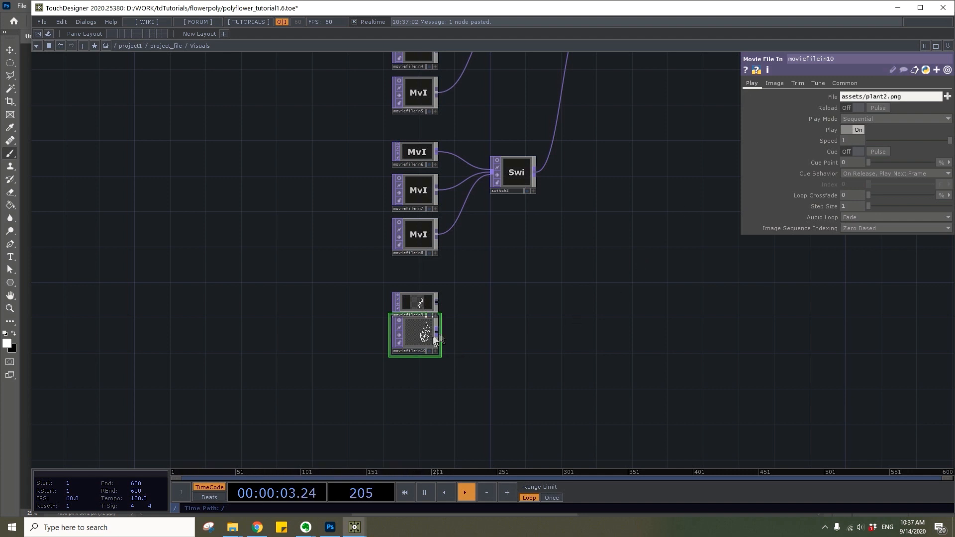
{"action": "left_click_drag", "start_coordinate": [418, 333], "coordinate": [418, 351]}
{"action": "key", "text": "ctrl+v"}
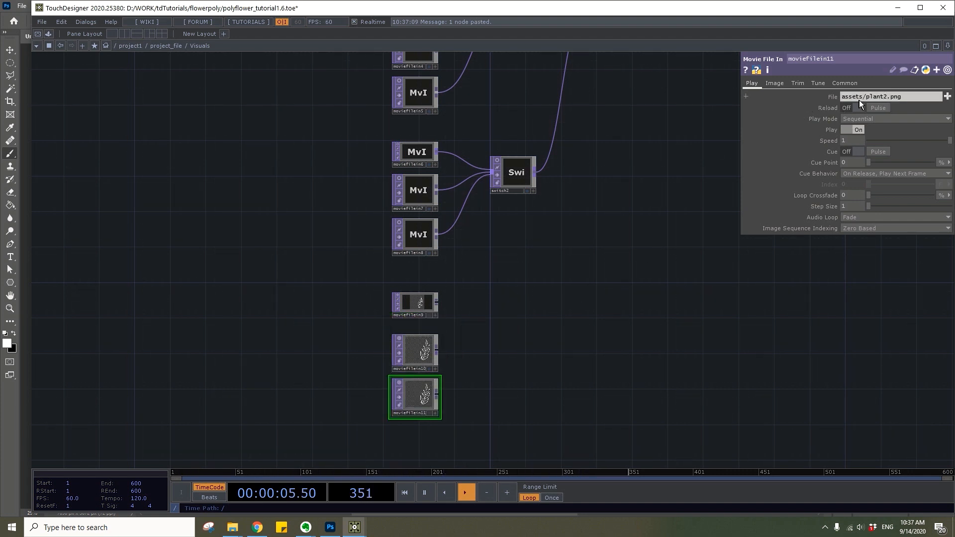
{"action": "left_click", "coordinate": [885, 96]}
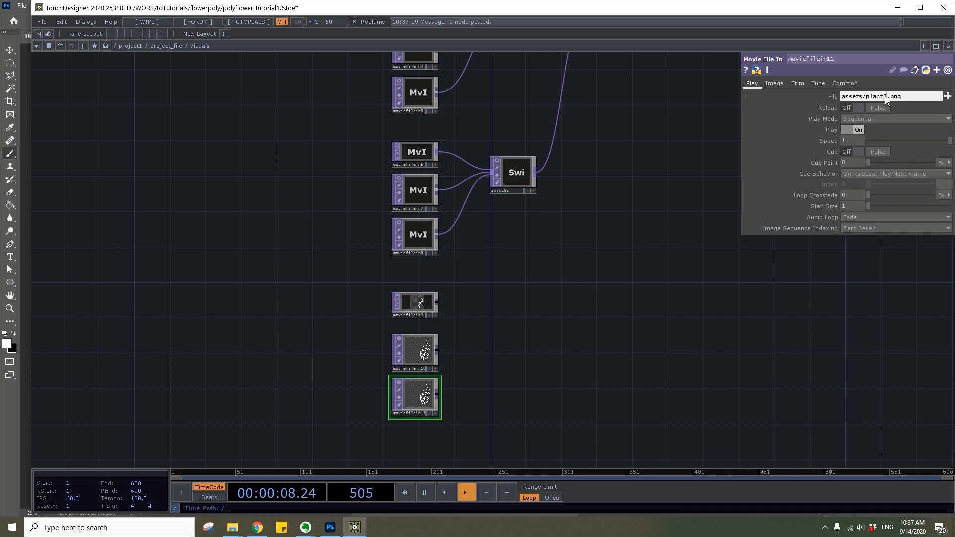
{"action": "key", "text": "Return"}
Add a third Switch TOP beside the plant images and wire all three plant nodes into it
{"action": "key", "text": "Tab"}
{"action": "type", "text": "swi"}
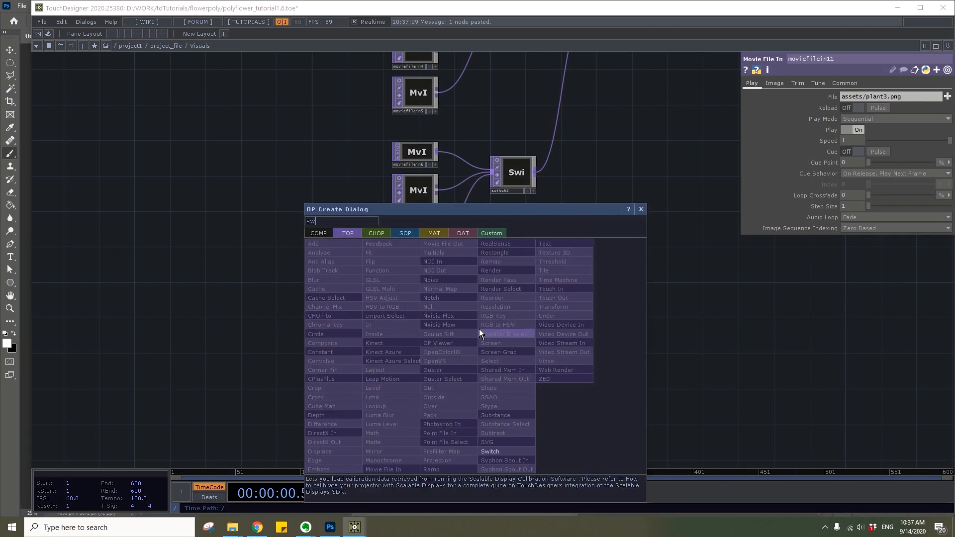
{"action": "key", "text": "Return"}
{"action": "left_click", "coordinate": [509, 373]}
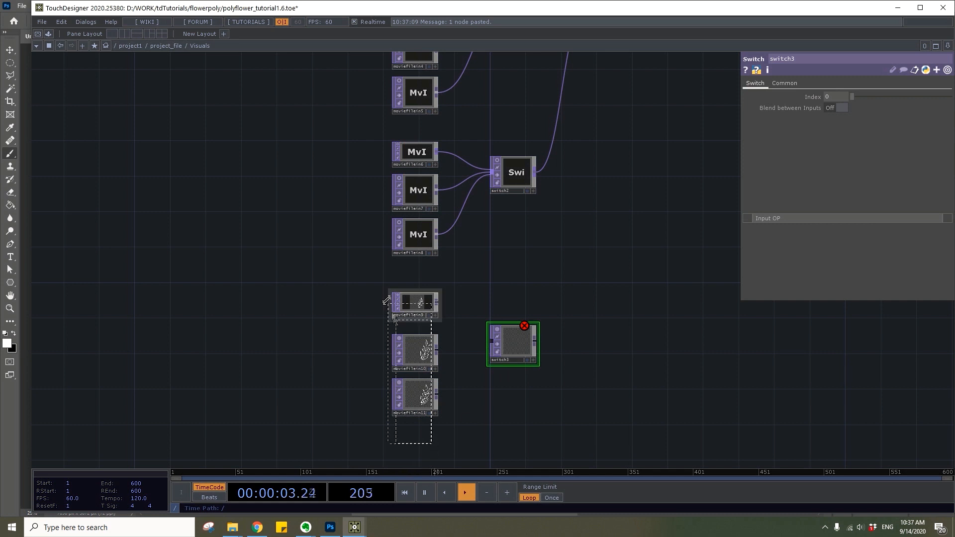
{"action": "left_click_drag", "start_coordinate": [402, 331], "coordinate": [432, 308]}
{"action": "left_click_drag", "start_coordinate": [482, 354], "coordinate": [492, 341]}
Cycle the plant Switch through its inputs by raising its Index to 4.01
{"action": "scroll", "coordinate": [518, 345], "scroll_direction": "up", "scroll_amount": 5}
{"action": "left_click", "coordinate": [518, 345]}
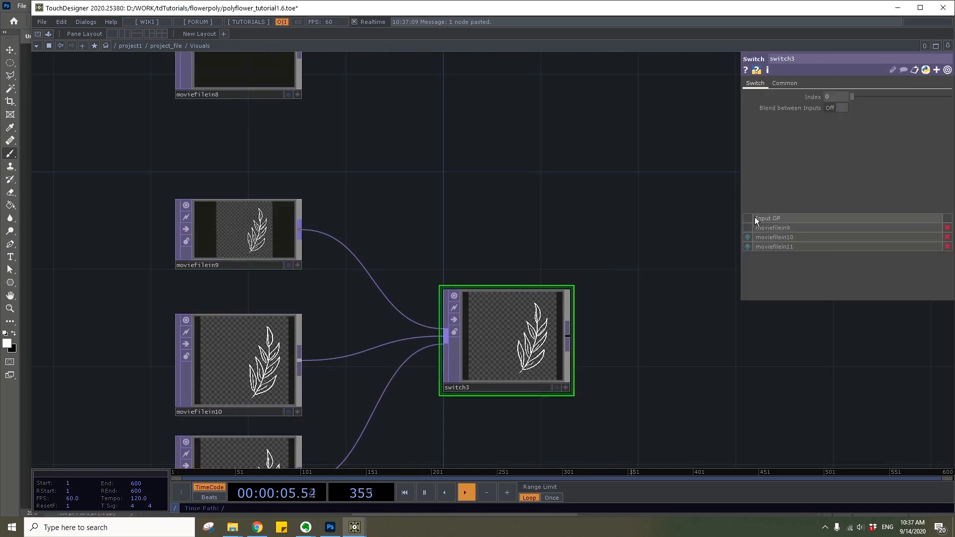
{"action": "left_click_drag", "start_coordinate": [856, 99], "coordinate": [891, 101]}
Append a Null TOP to the plant Switch's output
{"action": "left_click_drag", "start_coordinate": [600, 337], "coordinate": [471, 324]}
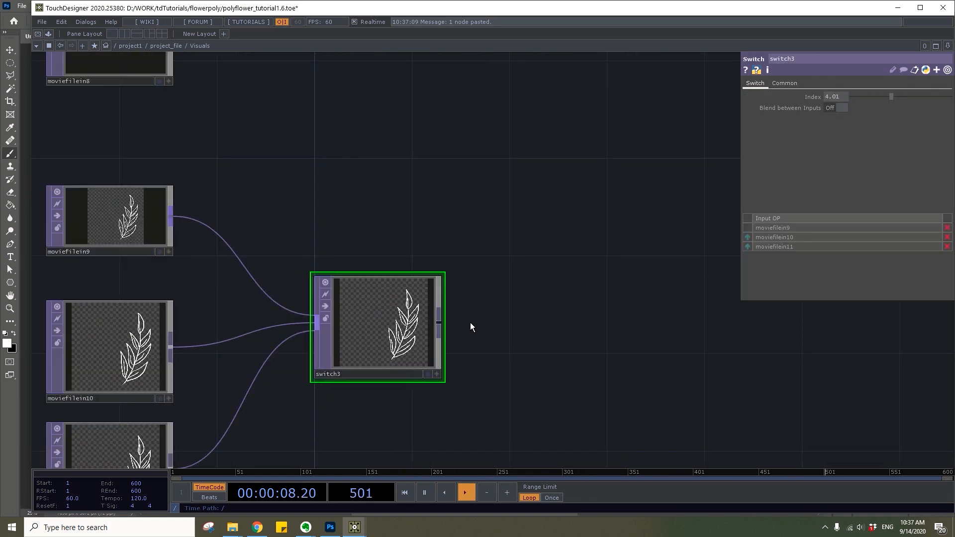
{"action": "right_click", "coordinate": [439, 329]}
{"action": "type", "text": "null"}
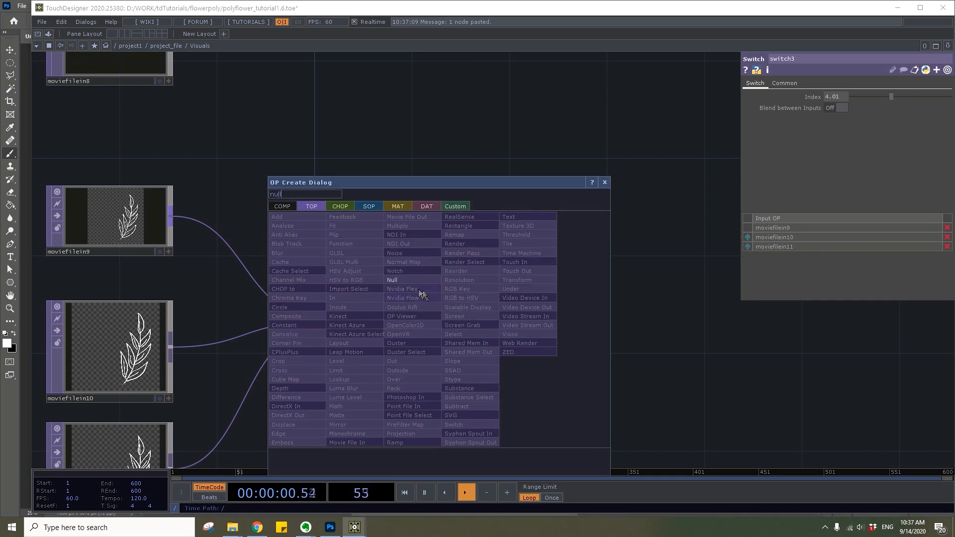
{"action": "left_click", "coordinate": [411, 280]}
{"action": "left_click", "coordinate": [548, 301]}
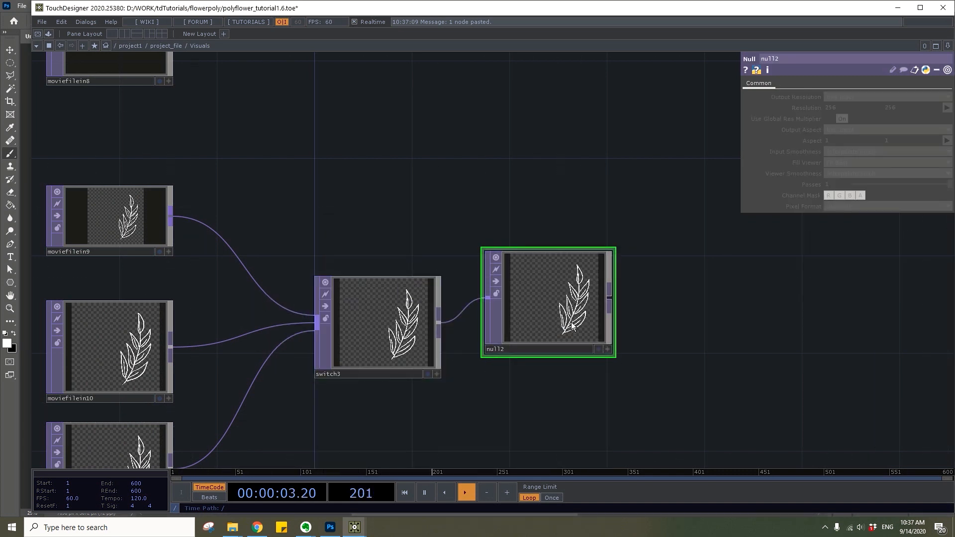
Move the flower chain's Null farther from the Over node to make room between them
{"action": "scroll", "coordinate": [587, 201], "scroll_direction": "down", "scroll_amount": 3}
{"action": "left_click_drag", "start_coordinate": [588, 202], "coordinate": [464, 419]}
{"action": "scroll", "coordinate": [486, 213], "scroll_direction": "down", "scroll_amount": 3}
{"action": "left_click_drag", "start_coordinate": [489, 229], "coordinate": [455, 337]}
{"action": "scroll", "coordinate": [486, 245], "scroll_direction": "up", "scroll_amount": 4}
{"action": "left_click_drag", "start_coordinate": [485, 266], "coordinate": [641, 259]}
{"action": "right_click", "coordinate": [516, 254]}
{"action": "left_click", "coordinate": [529, 243]}
{"action": "type", "text": "mul"}
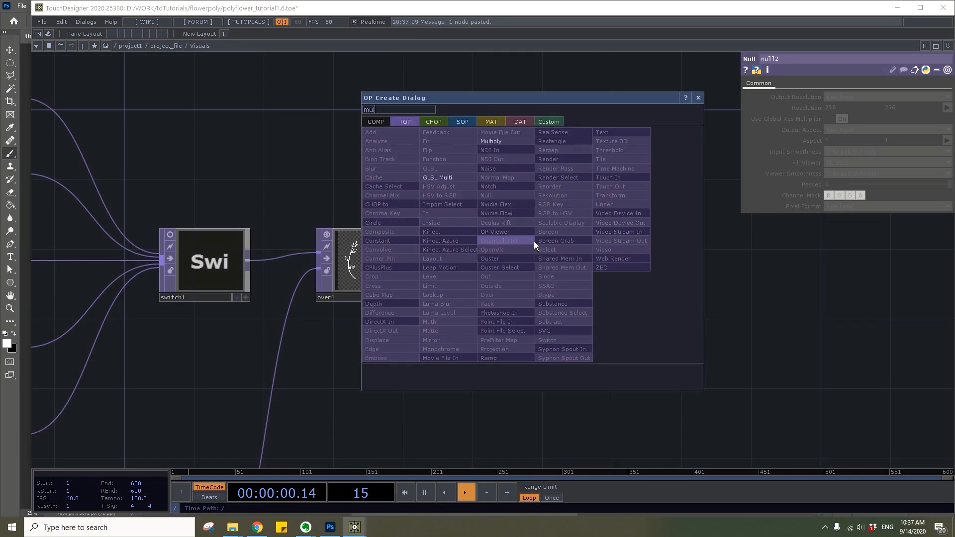
{"action": "left_click", "coordinate": [511, 146]}
{"action": "left_click", "coordinate": [520, 258]}
{"action": "key", "text": "Delete"}
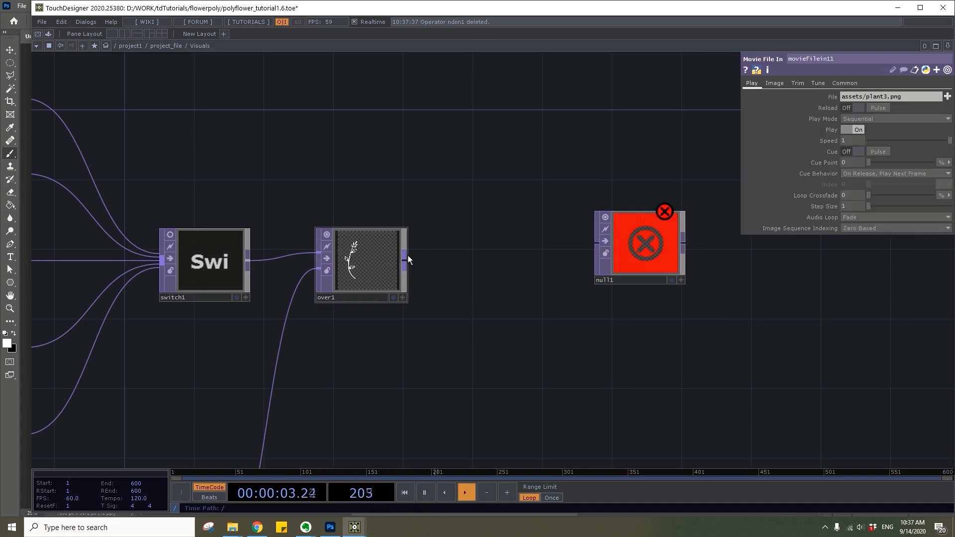
Insert a Multiply TOP between the Over node and the flower chain's Null
{"action": "right_click", "coordinate": [408, 257]}
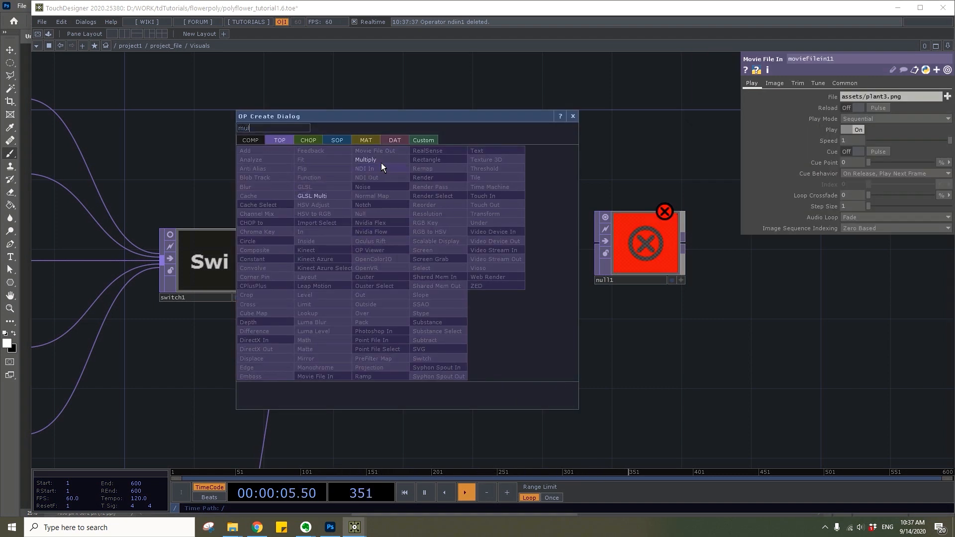
{"action": "left_click", "coordinate": [370, 160]}
{"action": "left_click", "coordinate": [568, 257]}
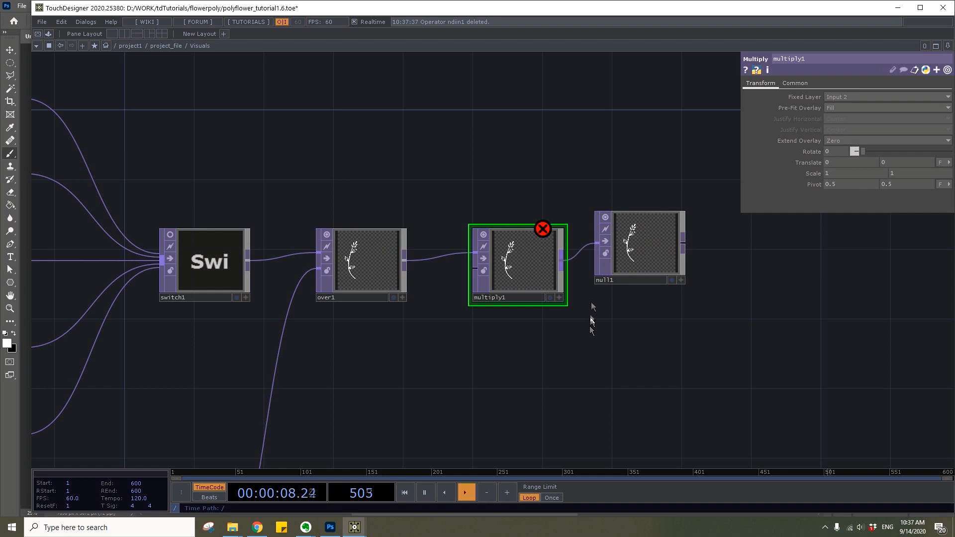
Add a Constant TOP below the Over node and set its resolution to 1000 by 1000
{"action": "key", "text": "Tab"}
{"action": "type", "text": "con"}
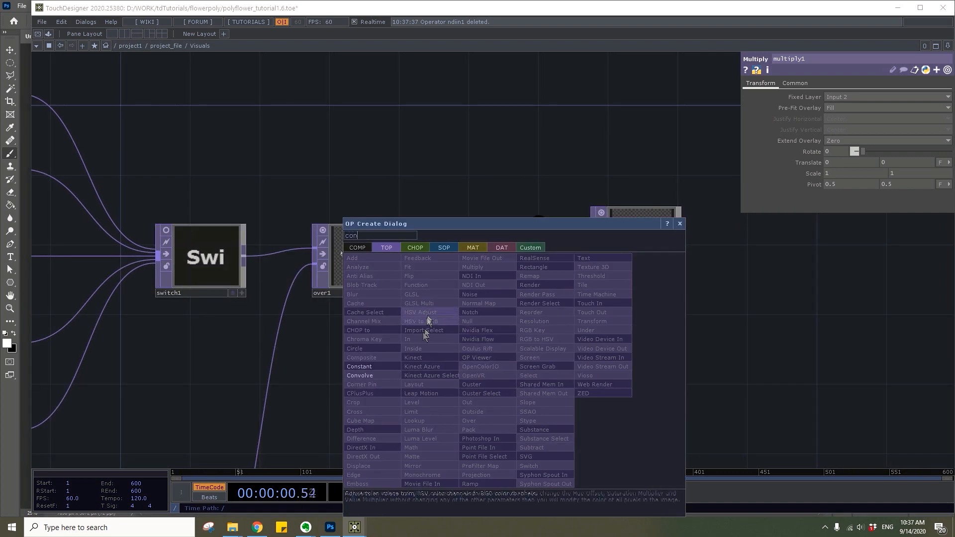
{"action": "left_click", "coordinate": [360, 366]}
{"action": "left_click", "coordinate": [421, 336]}
{"action": "left_click", "coordinate": [801, 84]}
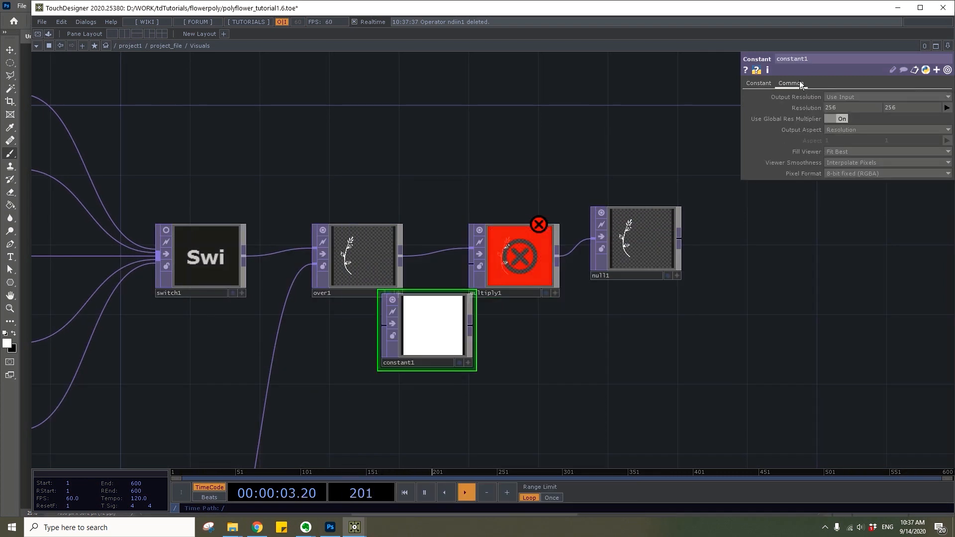
{"action": "left_click", "coordinate": [846, 107]}
{"action": "type", "text": "1000"}
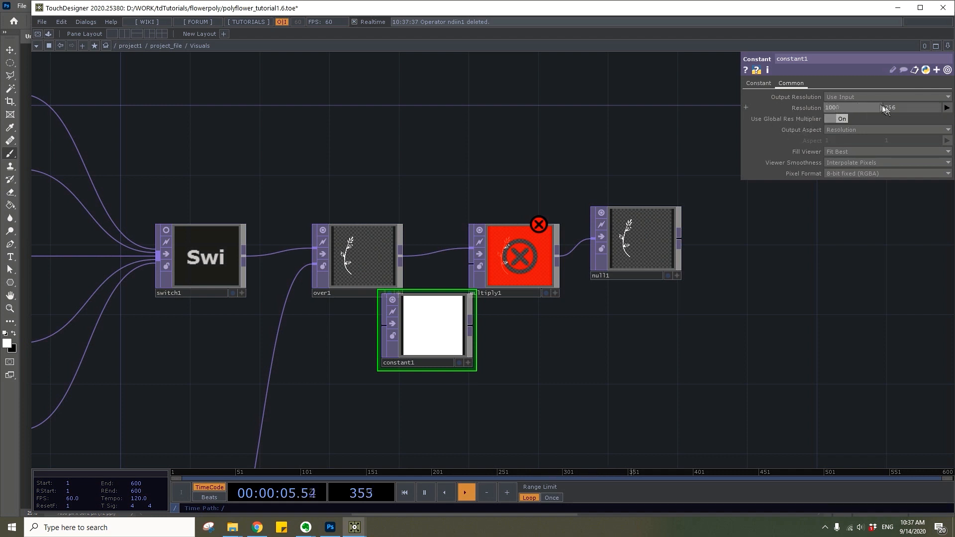
{"action": "key", "text": "Return"}
{"action": "type", "text": "1000"}
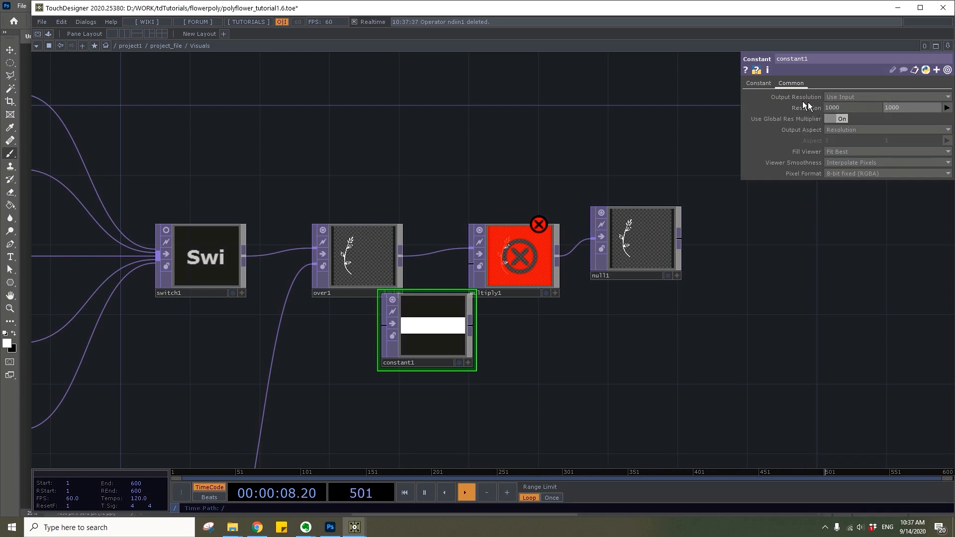
{"action": "key", "text": "Return"}
Set the Constant TOP's color to 0.3, 0.6, 0.8
{"action": "left_click", "coordinate": [760, 86]}
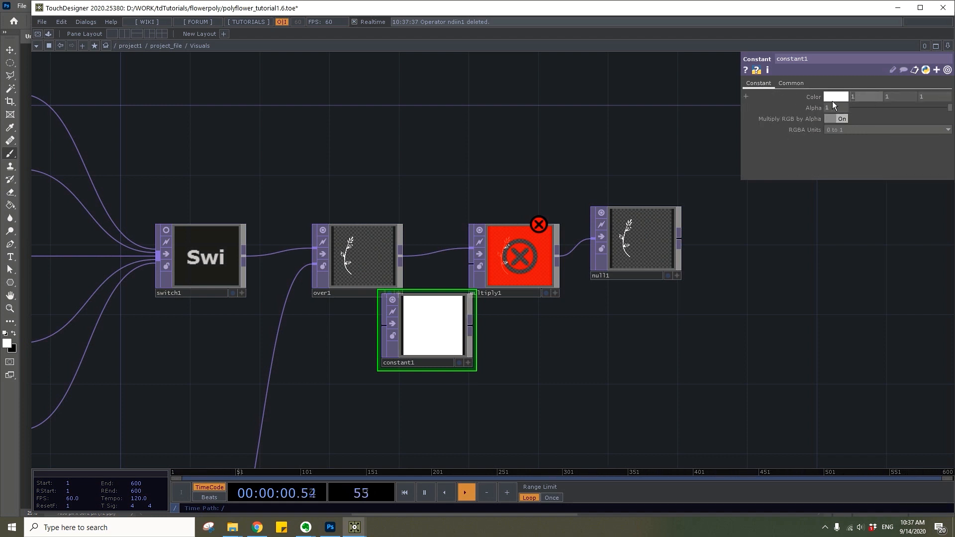
{"action": "type", "text": ".3"}
{"action": "key", "text": "Tab"}
{"action": "type", "text": ".6"}
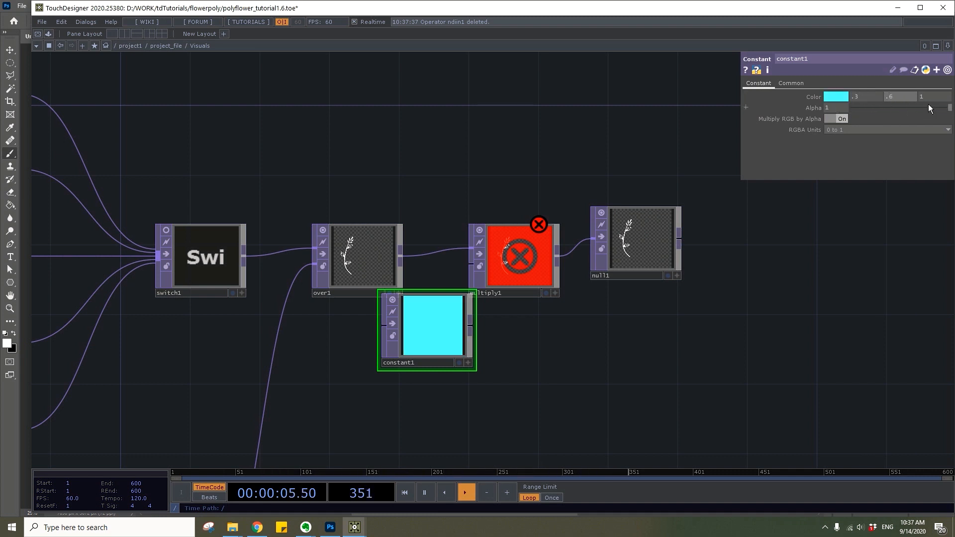
{"action": "key", "text": "Tab"}
{"action": "type", "text": ".8"}
{"action": "key", "text": "Return"}
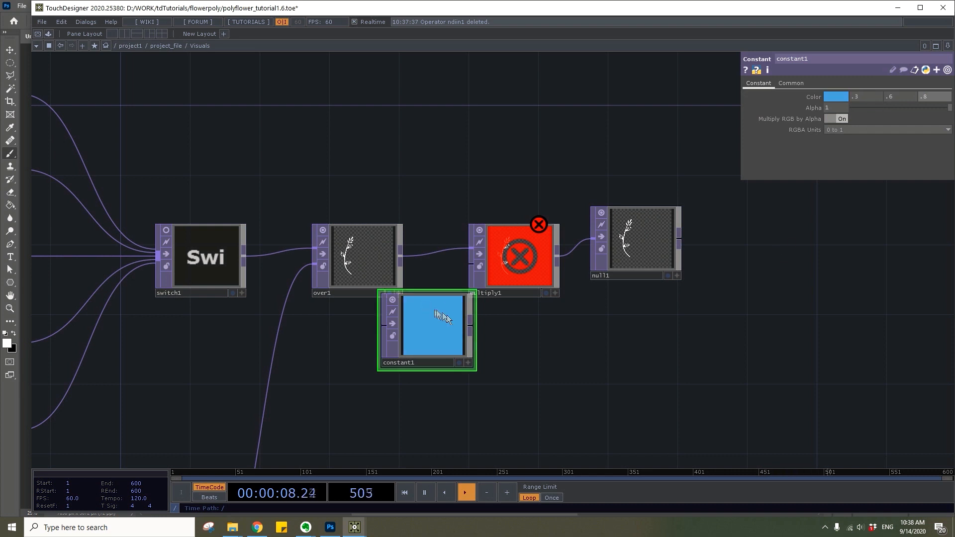
Connect the blue Constant to the Multiply's second input and place the Constant clear below the Over node
{"action": "left_click_drag", "start_coordinate": [472, 329], "coordinate": [470, 265]}
{"action": "left_click_drag", "start_coordinate": [548, 320], "coordinate": [543, 257]}
{"action": "left_click_drag", "start_coordinate": [410, 269], "coordinate": [378, 299]}
Duplicate the blue Constant below the plant Switch and move the plant chain's Null farther from the Switch
{"action": "scroll", "coordinate": [389, 298], "scroll_direction": "down", "scroll_amount": 4}
{"action": "scroll", "coordinate": [389, 296], "scroll_direction": "down", "scroll_amount": 3}
{"action": "key", "text": "ctrl+v"}
{"action": "left_click_drag", "start_coordinate": [477, 369], "coordinate": [489, 98]}
{"action": "left_click_drag", "start_coordinate": [396, 56], "coordinate": [320, 266]}
{"action": "scroll", "coordinate": [351, 237], "scroll_direction": "up", "scroll_amount": 4}
{"action": "left_click_drag", "start_coordinate": [352, 234], "coordinate": [507, 249]}
Insert a Multiply TOP between the plant Switch and its Null, and connect the copied Constant as the second input
{"action": "right_click", "coordinate": [393, 208]}
{"action": "left_click", "coordinate": [418, 197]}
{"action": "type", "text": "mul"}
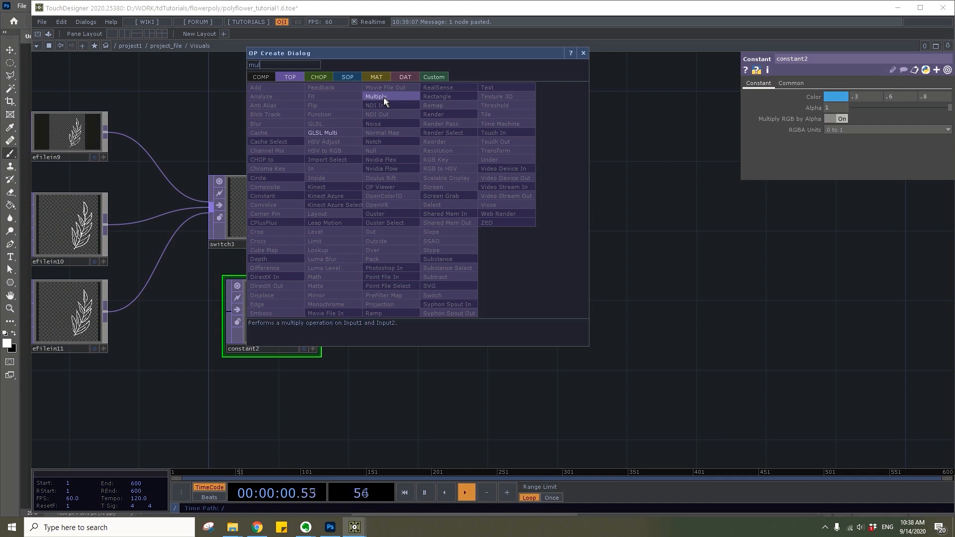
{"action": "left_click", "coordinate": [384, 97]}
{"action": "left_click_drag", "start_coordinate": [332, 287], "coordinate": [367, 215]}
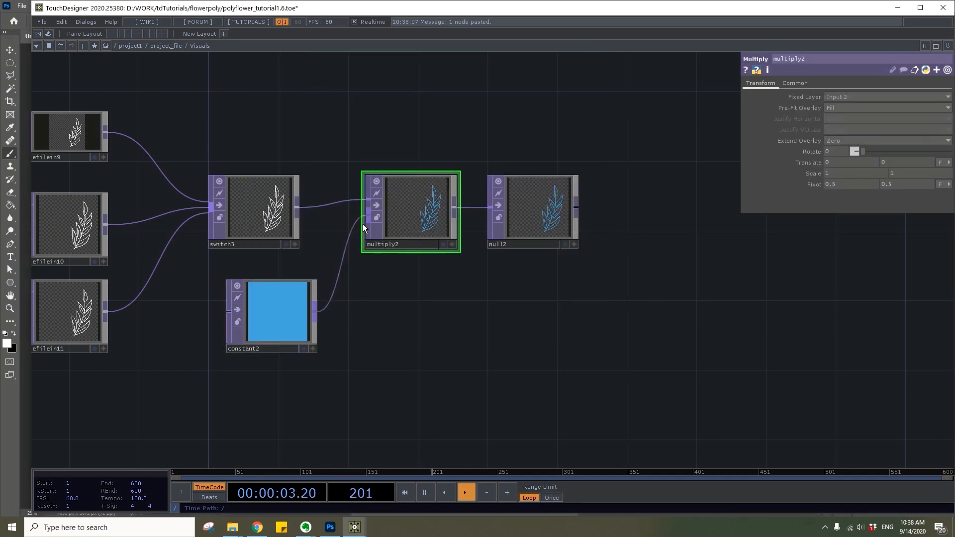
Add a Rectangle SOP in the empty space beside the flower chain's Null
{"action": "scroll", "coordinate": [436, 211], "scroll_direction": "up", "scroll_amount": 4}
{"action": "scroll", "coordinate": [436, 208], "scroll_direction": "down", "scroll_amount": 7}
{"action": "left_click_drag", "start_coordinate": [471, 185], "coordinate": [358, 444]}
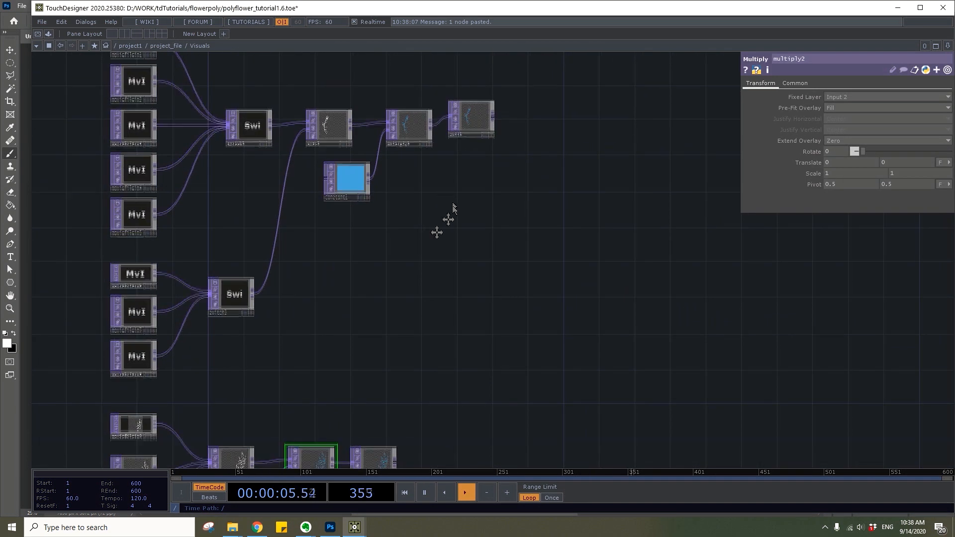
{"action": "left_click_drag", "start_coordinate": [502, 119], "coordinate": [380, 228]}
{"action": "scroll", "coordinate": [380, 229], "scroll_direction": "up", "scroll_amount": 5}
{"action": "left_click_drag", "start_coordinate": [421, 257], "coordinate": [350, 314]}
{"action": "double_click", "coordinate": [421, 294]}
{"action": "type", "text": "re"}
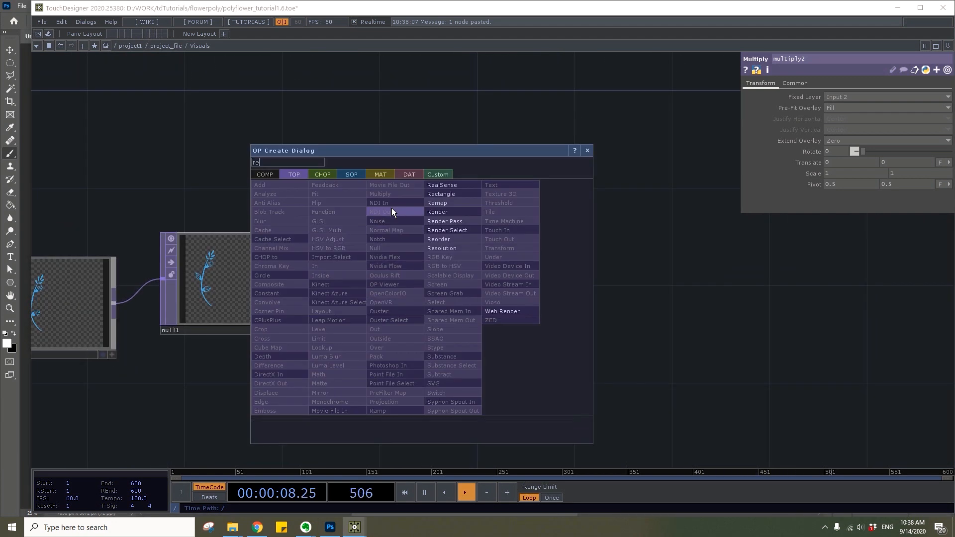
{"action": "left_click", "coordinate": [350, 174]}
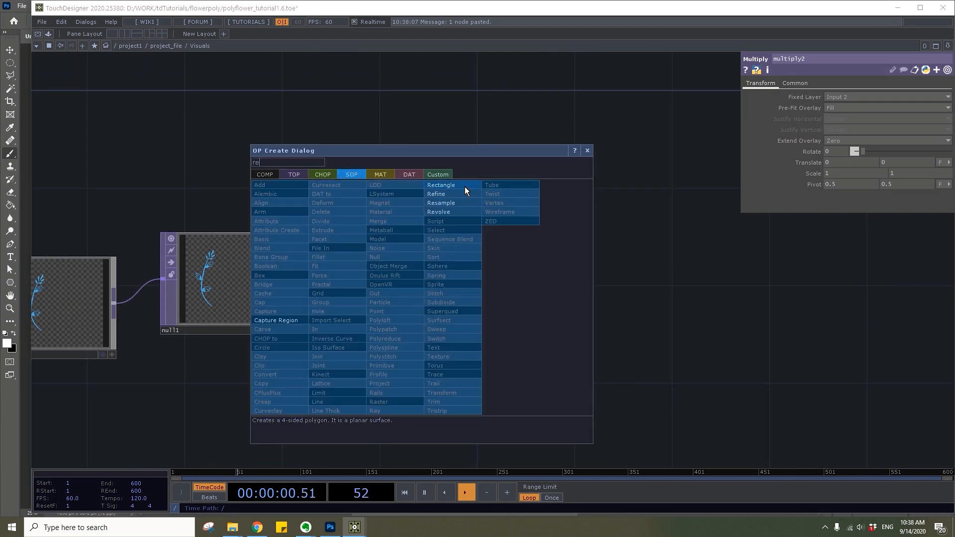
{"action": "left_click", "coordinate": [465, 185]}
{"action": "left_click", "coordinate": [460, 289]}
Append a Geometry COMP to the Rectangle SOP's output
{"action": "right_click", "coordinate": [530, 291]}
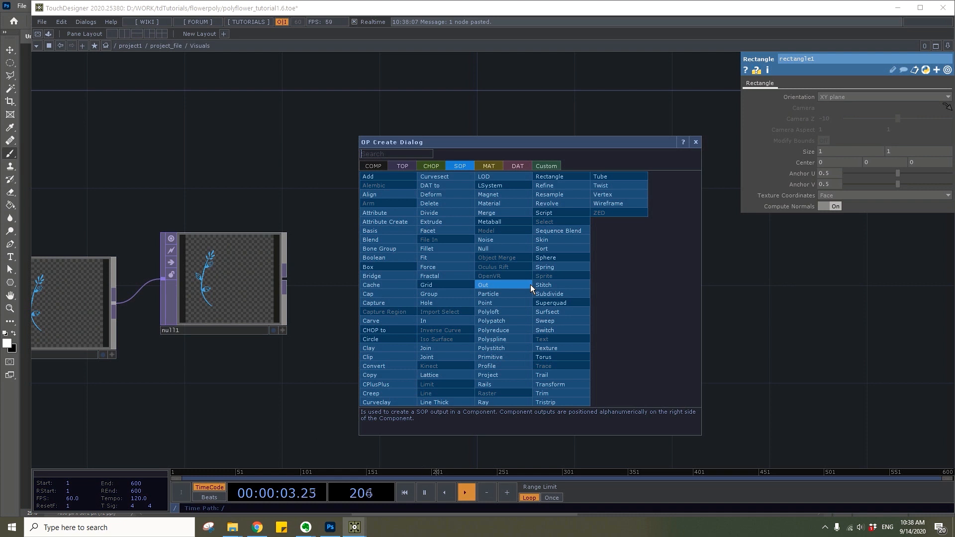
{"action": "left_click", "coordinate": [379, 165]}
{"action": "type", "text": "ge"}
{"action": "left_click", "coordinate": [386, 249]}
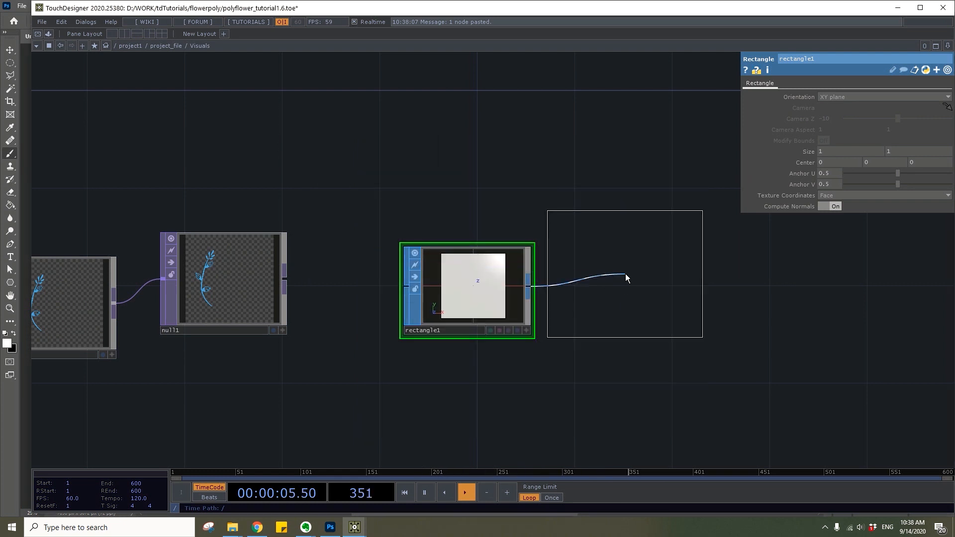
{"action": "left_click", "coordinate": [616, 284]}
Add a Constant MAT below the Rectangle SOP and enable Blending (Transparency) and Discard Pixels Based on Alpha on it
{"action": "key", "text": "Tab"}
{"action": "type", "text": "co"}
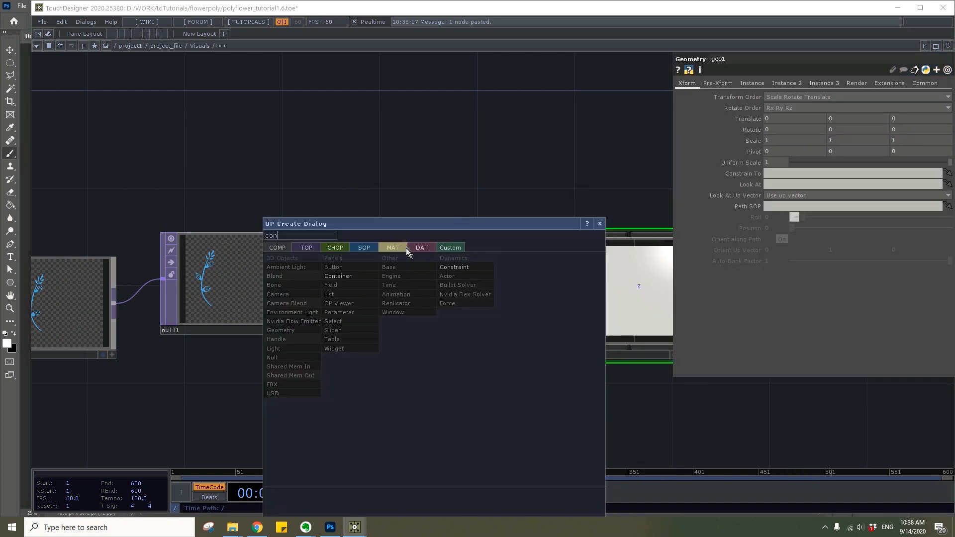
{"action": "left_click", "coordinate": [393, 247]}
{"action": "left_click", "coordinate": [278, 258]}
{"action": "left_click", "coordinate": [415, 411]}
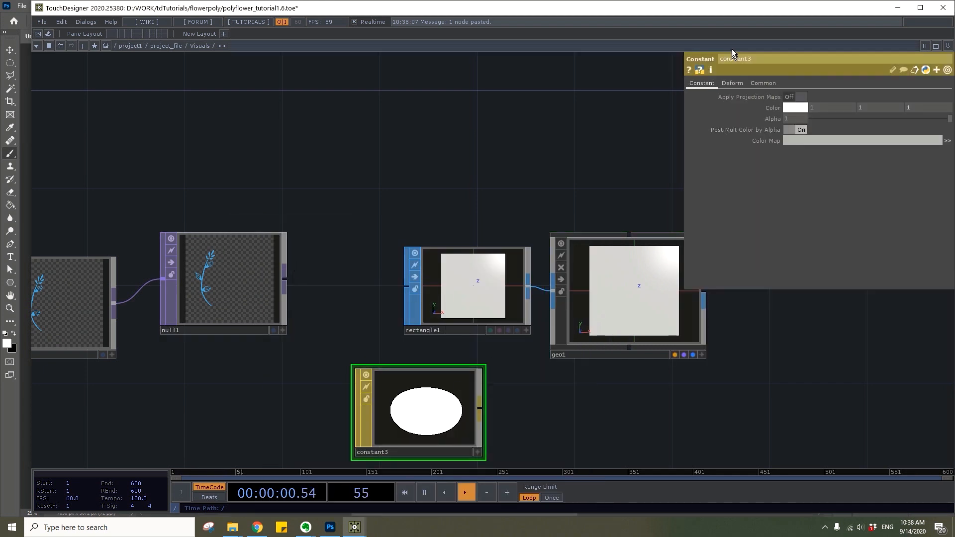
{"action": "left_click", "coordinate": [764, 83]}
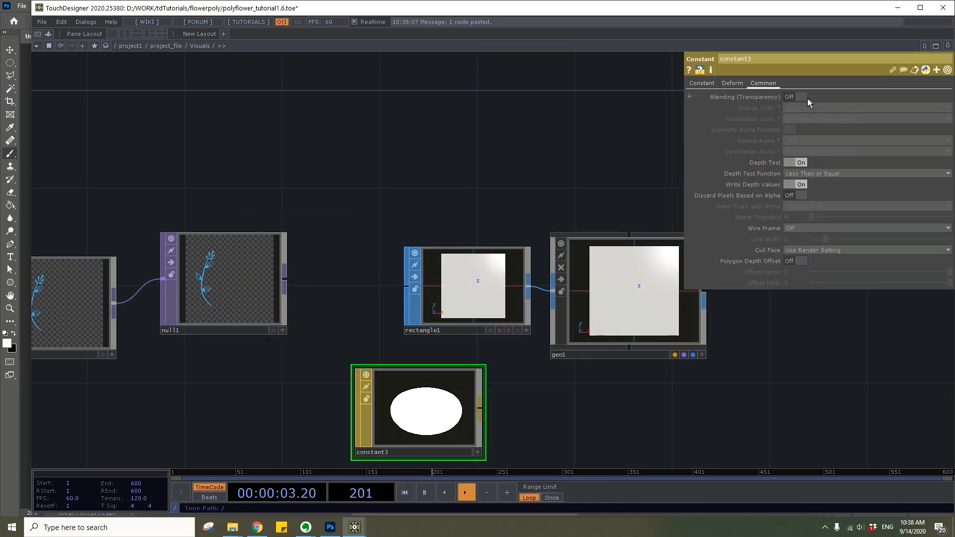
{"action": "left_click", "coordinate": [798, 195]}
Use the flower chain's Null as the Constant material's color map and assign the material to the Geometry COMP
{"action": "left_click_drag", "start_coordinate": [521, 187], "coordinate": [406, 148]}
{"action": "left_click_drag", "start_coordinate": [135, 245], "coordinate": [560, 239]}
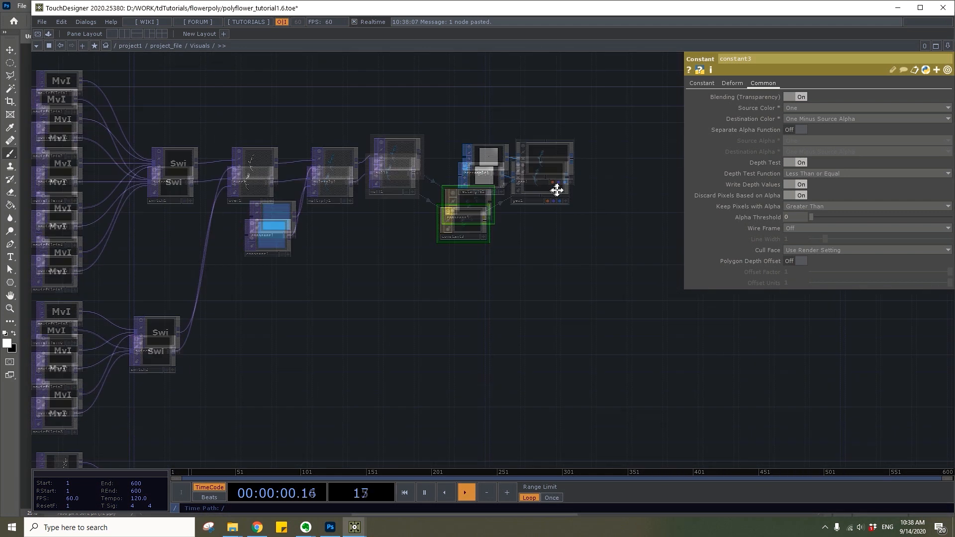
{"action": "left_click_drag", "start_coordinate": [558, 190], "coordinate": [571, 131]}
Add a second Rectangle SOP in the empty space beside the plant chain's Null
{"action": "left_click_drag", "start_coordinate": [376, 462], "coordinate": [405, 284]}
{"action": "scroll", "coordinate": [405, 283], "scroll_direction": "up", "scroll_amount": 4}
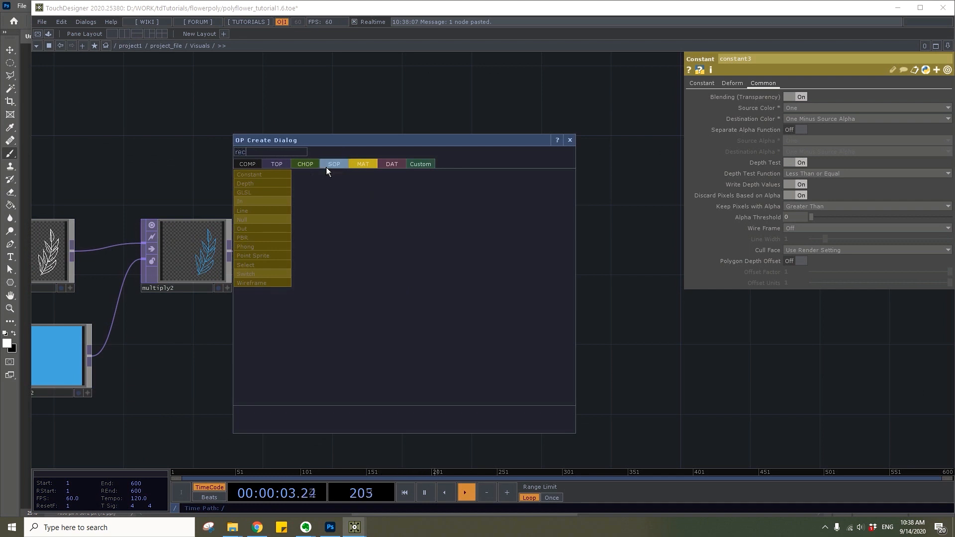
{"action": "left_click", "coordinate": [334, 163]}
{"action": "left_click", "coordinate": [435, 177]}
{"action": "left_click", "coordinate": [447, 246]}
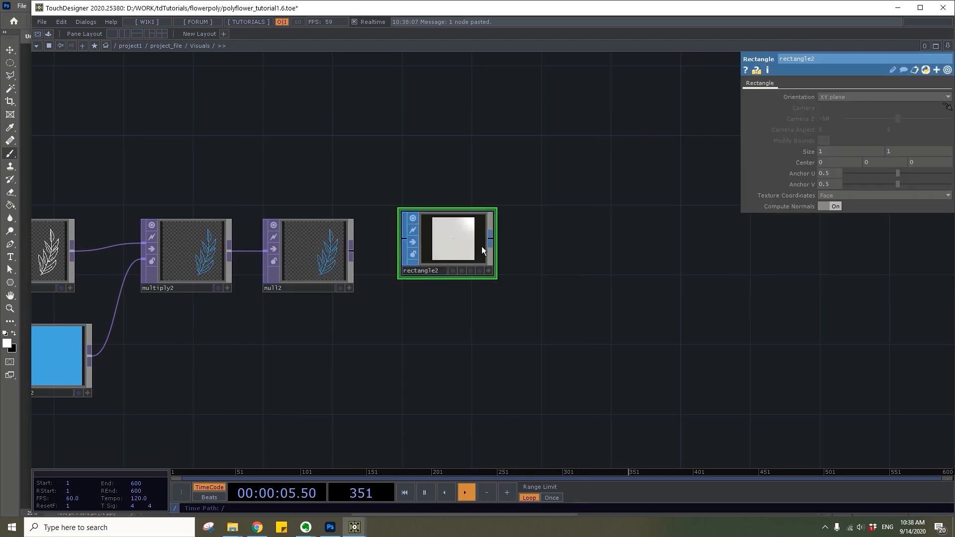
Append a Geometry COMP to the plant chain's Rectangle SOP
{"action": "right_click", "coordinate": [494, 242]}
{"action": "type", "text": "ge"}
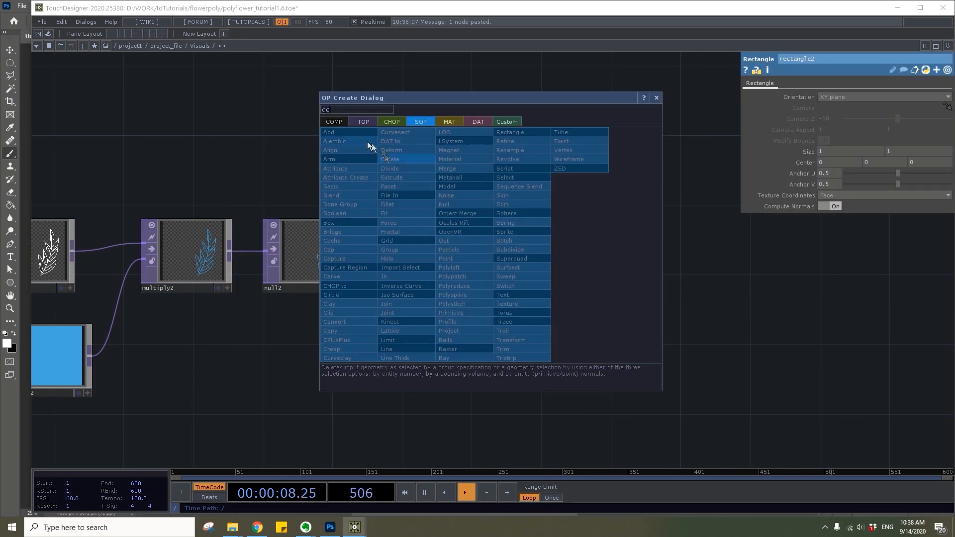
{"action": "left_click", "coordinate": [341, 122]}
{"action": "left_click", "coordinate": [338, 184]}
{"action": "left_click", "coordinate": [583, 248]}
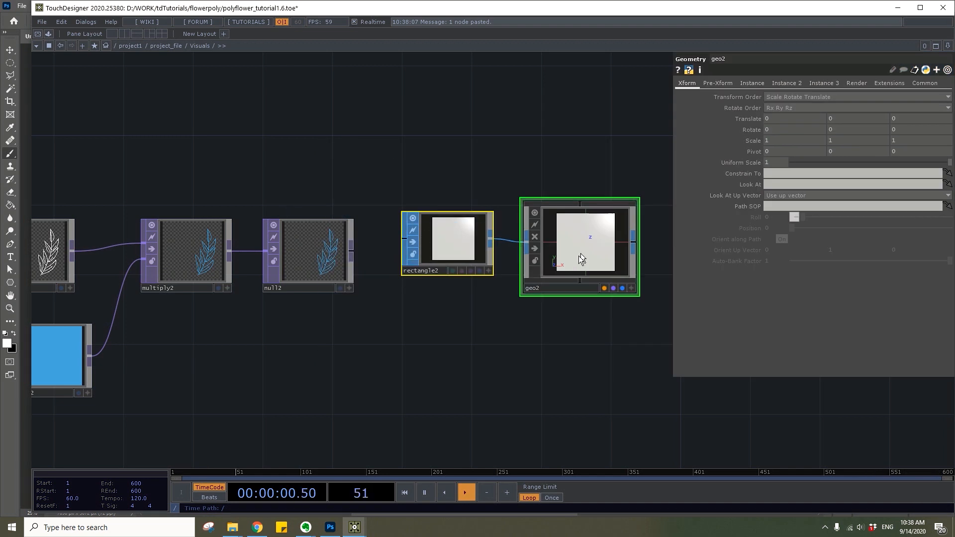
Add a Constant MAT below the plant chain's Rectangle with Blending (Transparency) and Discard Pixels Based on Alpha turned on
{"action": "key", "text": "Tab"}
{"action": "type", "text": "con"}
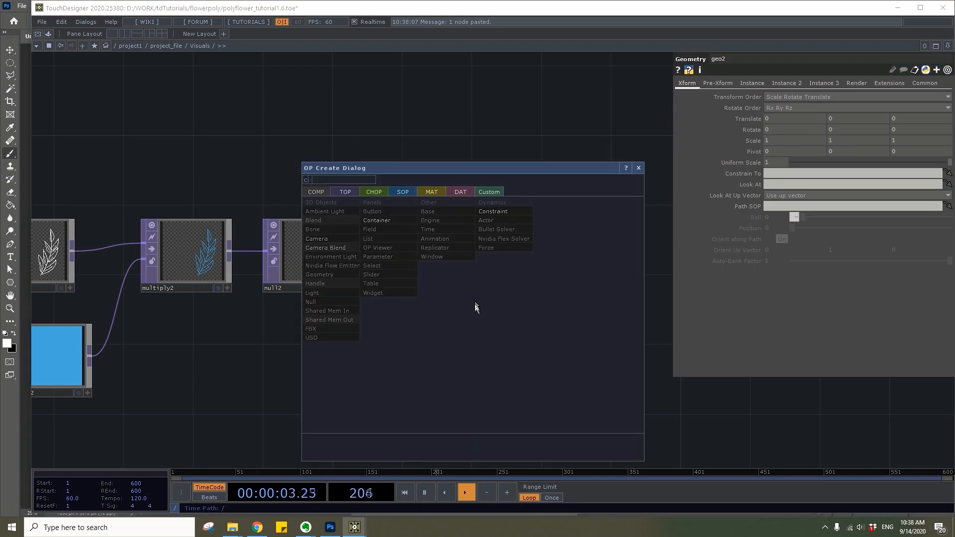
{"action": "left_click", "coordinate": [432, 196]}
{"action": "key", "text": "Return"}
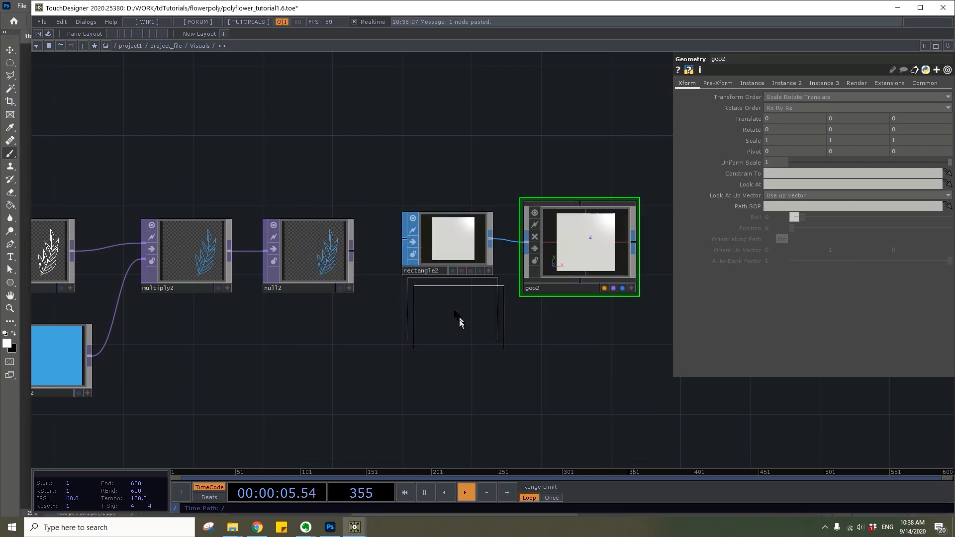
{"action": "left_click", "coordinate": [481, 351]}
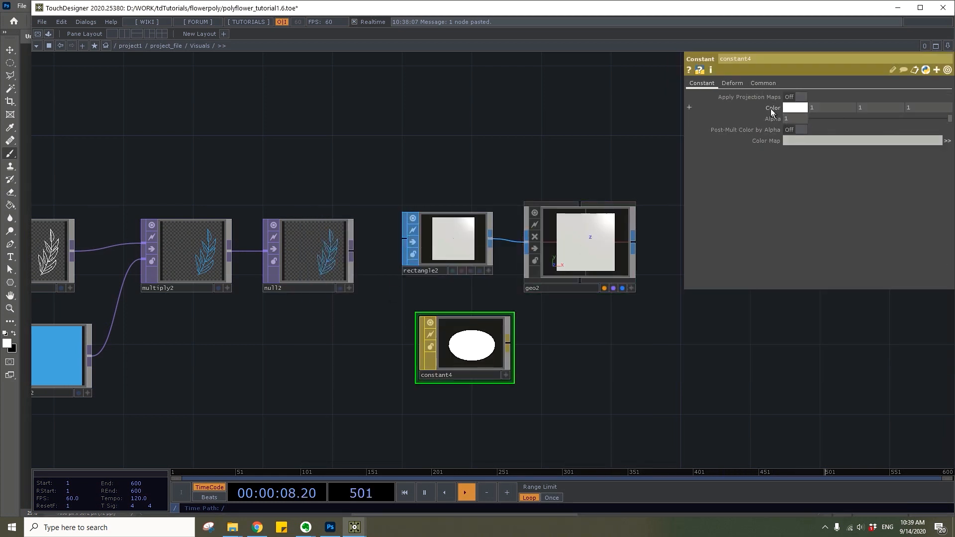
{"action": "left_click", "coordinate": [764, 83]}
{"action": "left_click", "coordinate": [800, 97]}
{"action": "left_click", "coordinate": [801, 195]}
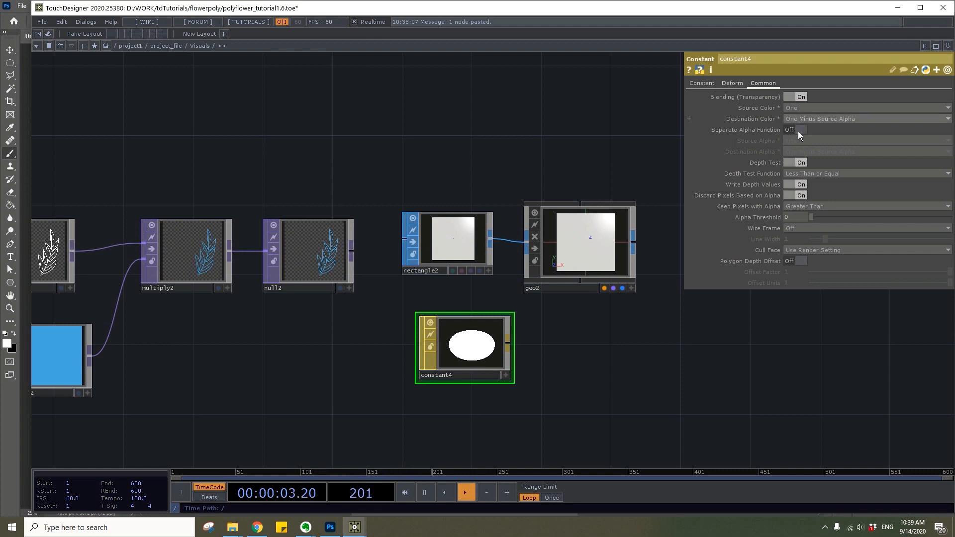
Use the plant chain's Null as the new Constant material's color map and assign that material to the plant Geometry COMP
{"action": "left_click_drag", "start_coordinate": [315, 265], "coordinate": [573, 267]}
{"action": "left_click", "coordinate": [573, 252]}
{"action": "scroll", "coordinate": [577, 154], "scroll_direction": "down", "scroll_amount": 5}
Add a Camera COMP in the empty area between the flower and plant chains
{"action": "left_click_drag", "start_coordinate": [576, 154], "coordinate": [428, 337]}
{"action": "key", "text": "Tab"}
{"action": "type", "text": "ca"}
{"action": "left_click", "coordinate": [294, 172]}
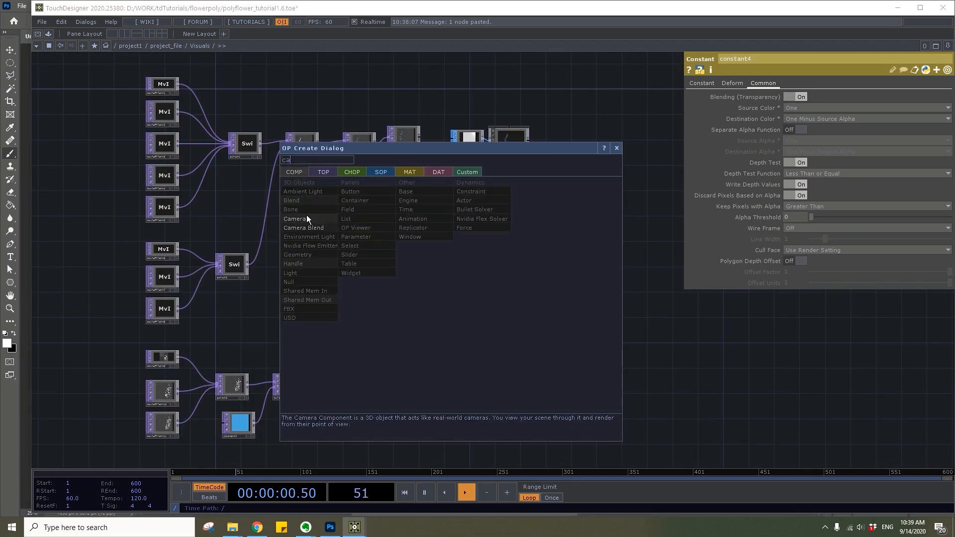
{"action": "left_click", "coordinate": [307, 215]}
{"action": "left_click", "coordinate": [440, 296]}
Add a Render TOP beside the Camera COMP
{"action": "key", "text": "Tab"}
{"action": "type", "text": "ren"}
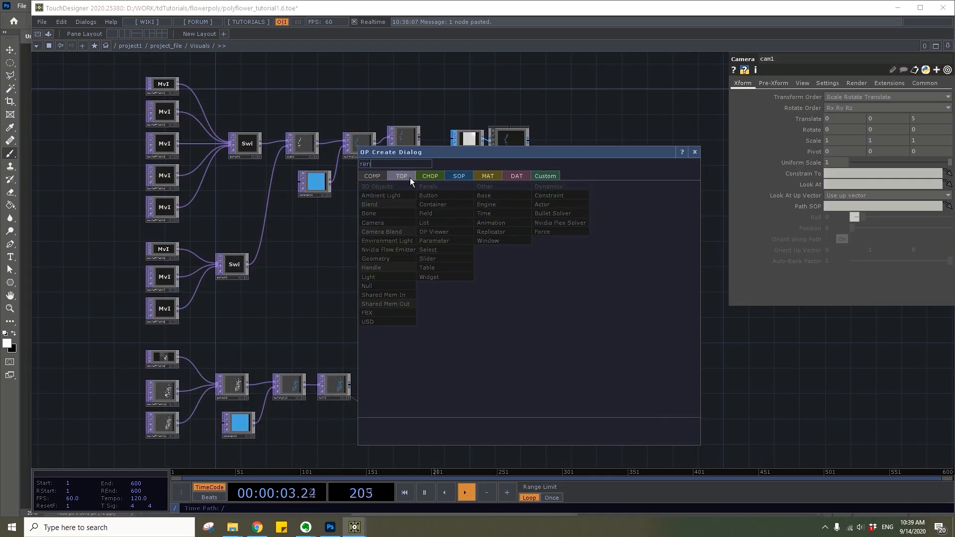
{"action": "left_click", "coordinate": [401, 176]}
{"action": "left_click", "coordinate": [546, 214]}
{"action": "left_click", "coordinate": [503, 291]}
Set the Render TOP's resolution to 1000 by 1000
{"action": "scroll", "coordinate": [505, 288], "scroll_direction": "up", "scroll_amount": 4}
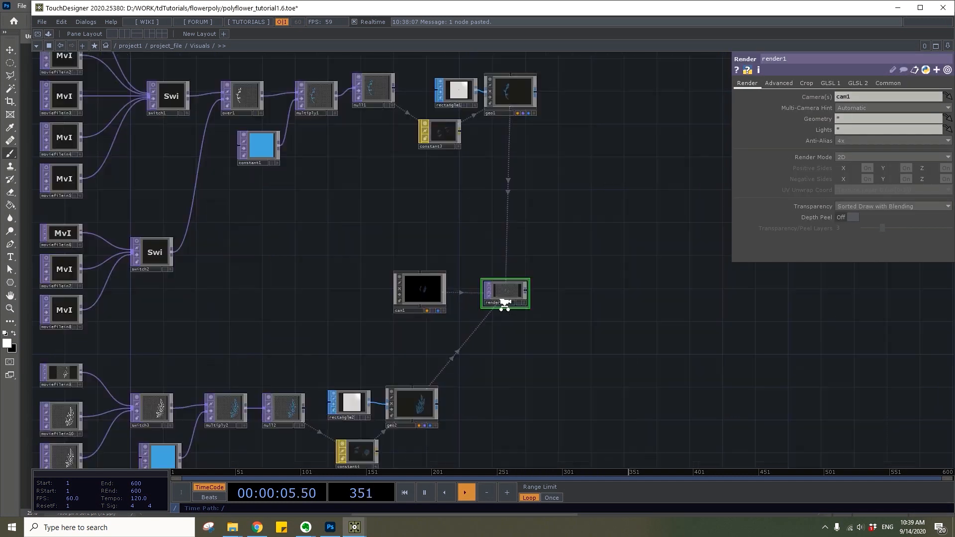
{"action": "left_click", "coordinate": [881, 83]}
{"action": "left_click_drag", "start_coordinate": [859, 99], "coordinate": [780, 103]}
{"action": "type", "text": "1000"}
{"action": "type", "text": "100"}
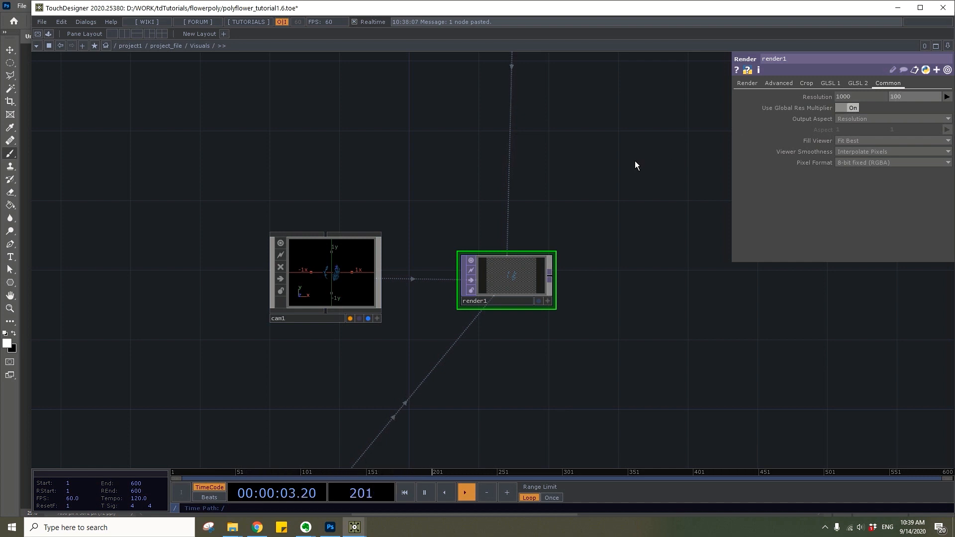
{"action": "type", "text": "0"}
Append a Null TOP to the Render TOP and rename it OUT
{"action": "right_click", "coordinate": [549, 277]}
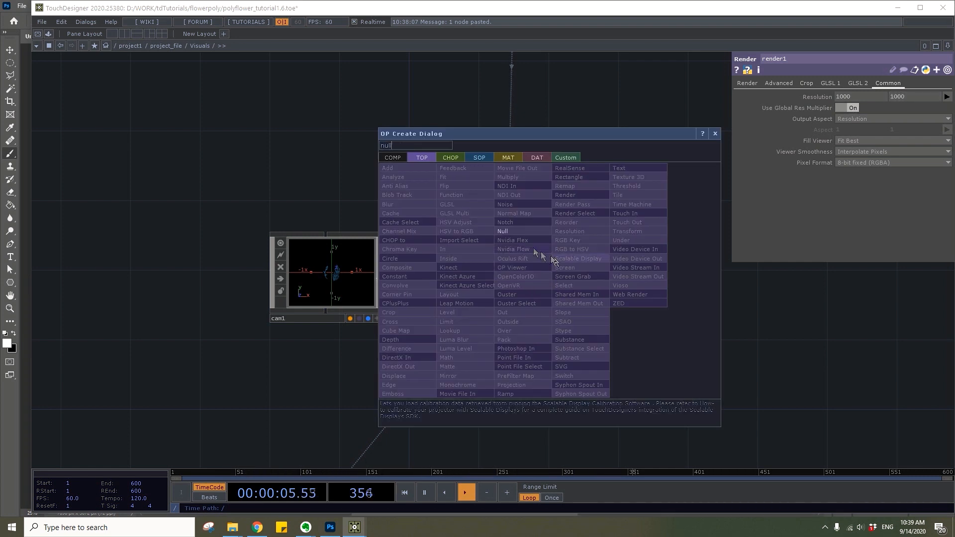
{"action": "left_click", "coordinate": [561, 262]}
{"action": "left_click", "coordinate": [637, 283]}
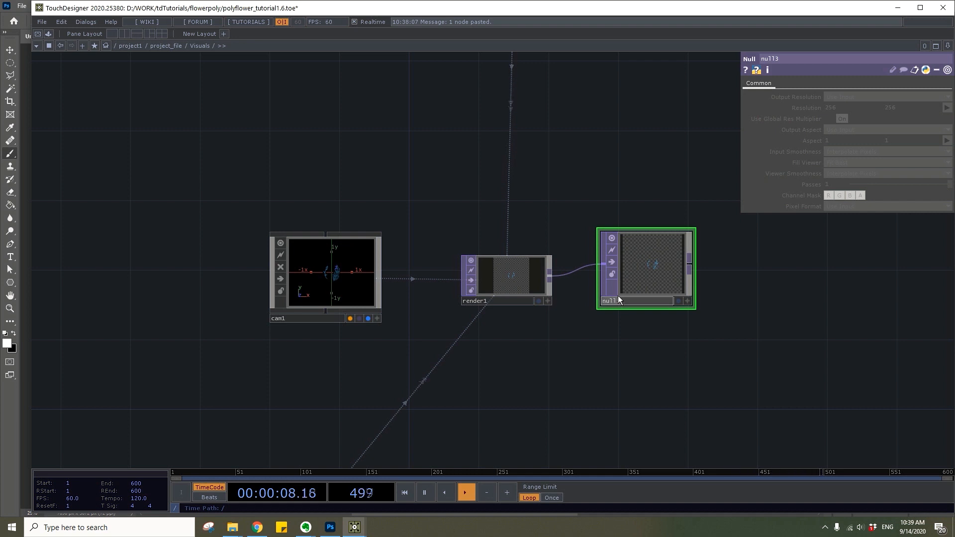
{"action": "key", "text": "Return"}
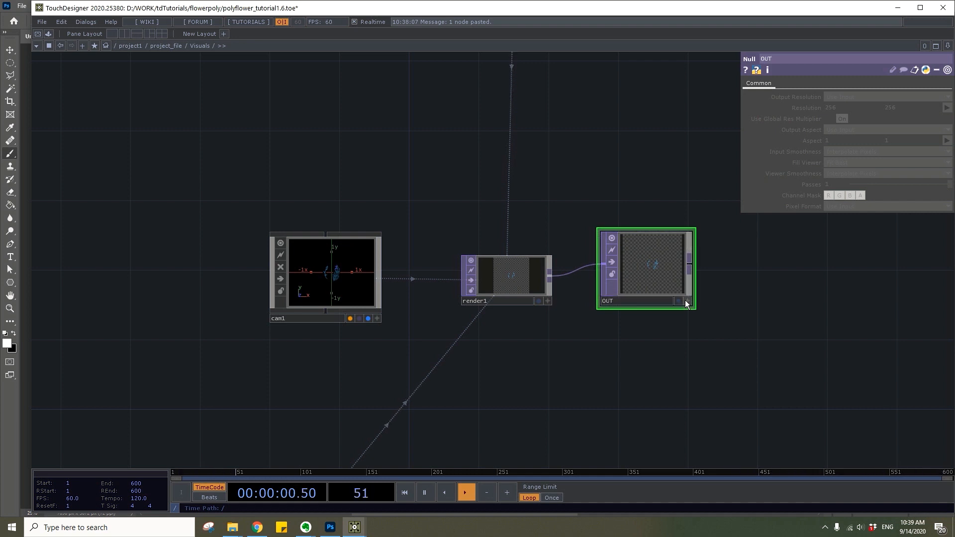
Display the OUT Null's image as the network background
{"action": "left_click", "coordinate": [679, 300]}
{"action": "left_click_drag", "start_coordinate": [421, 315], "coordinate": [563, 315]}
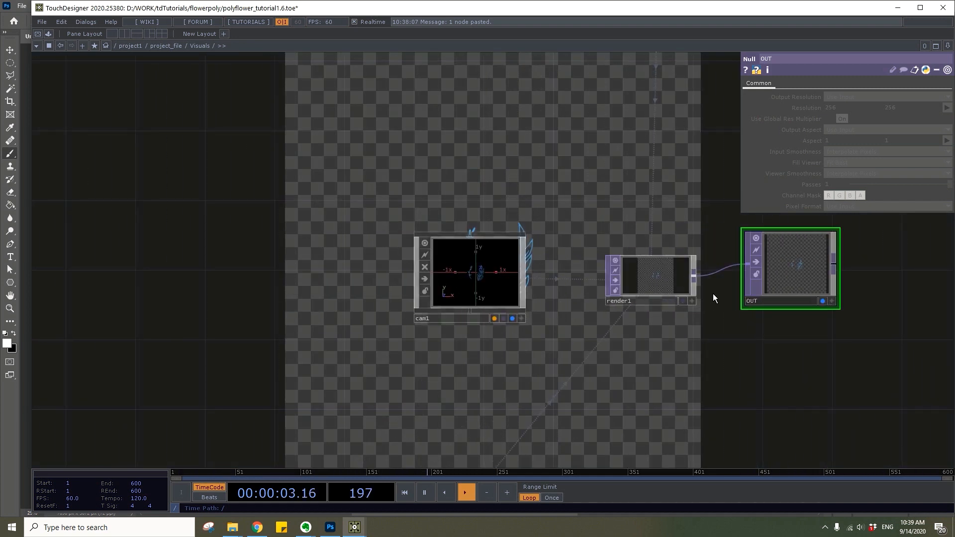
{"action": "left_click_drag", "start_coordinate": [714, 298], "coordinate": [535, 310]}
Move the OUT Null farther from the Render TOP and insert an Over TOP between them
{"action": "left_click_drag", "start_coordinate": [602, 298], "coordinate": [829, 296]}
{"action": "right_click", "coordinate": [662, 285]}
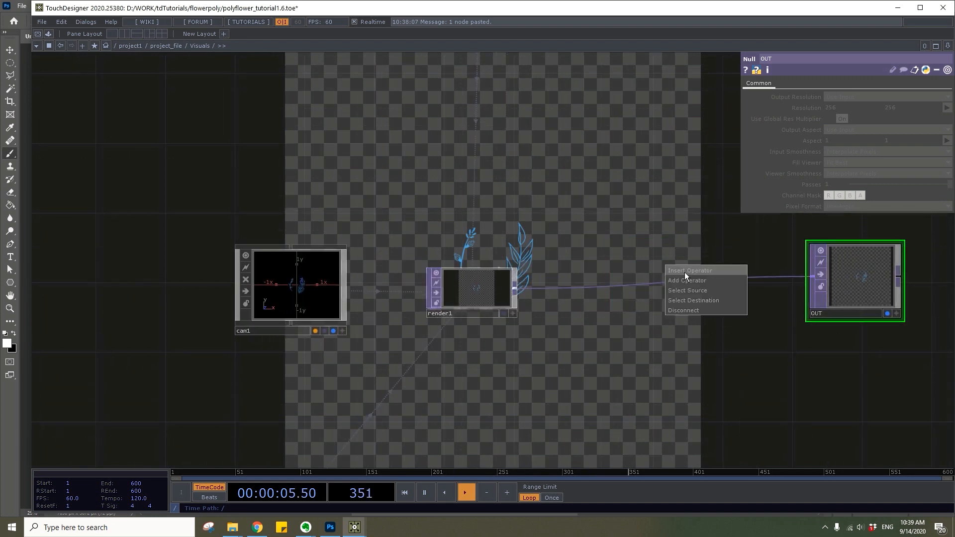
{"action": "left_click", "coordinate": [685, 270]}
{"action": "type", "text": "over"}
{"action": "left_click", "coordinate": [640, 325]}
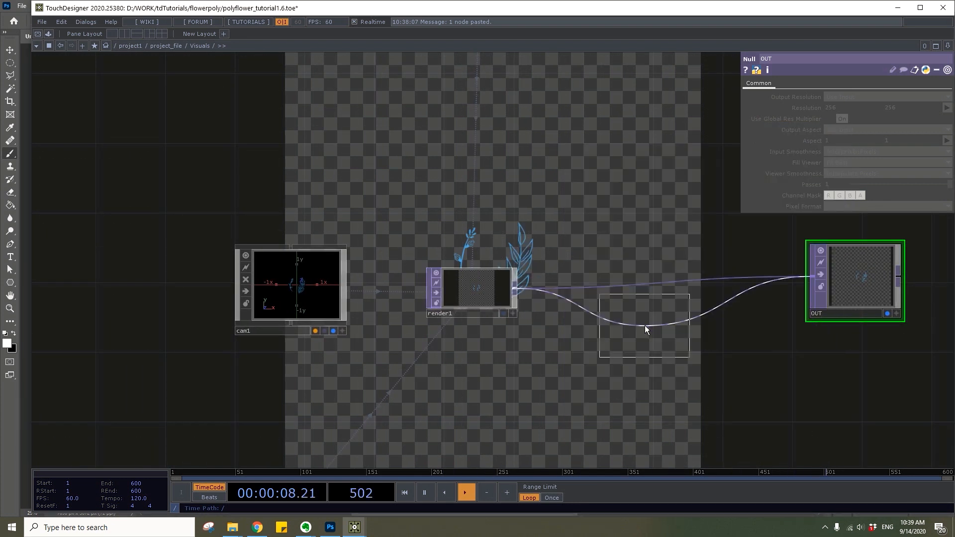
{"action": "left_click", "coordinate": [679, 283]}
Add a Constant TOP below the Render TOP and set its resolution to 1000 by 1000
{"action": "key", "text": "Tab"}
{"action": "type", "text": "co"}
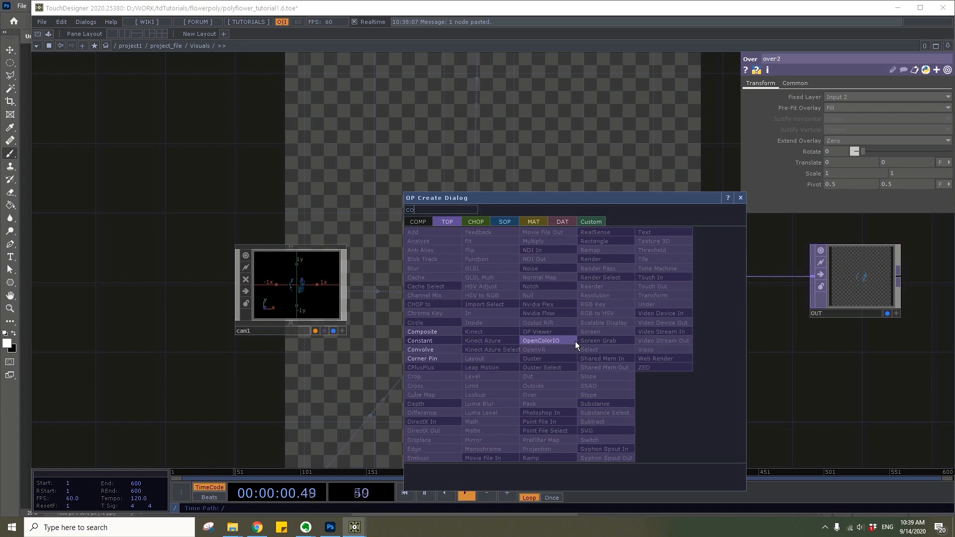
{"action": "left_click", "coordinate": [420, 340]}
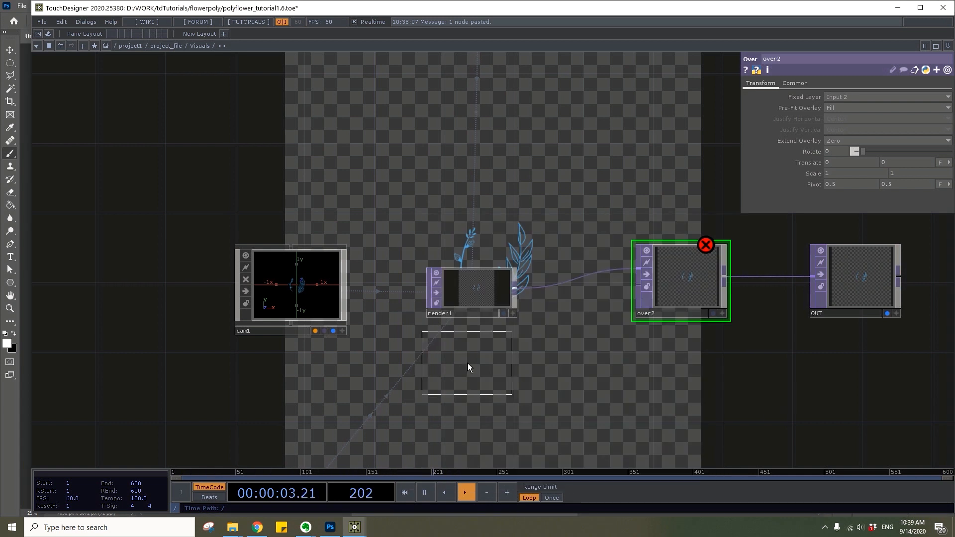
{"action": "left_click", "coordinate": [507, 368]}
{"action": "left_click", "coordinate": [790, 84]}
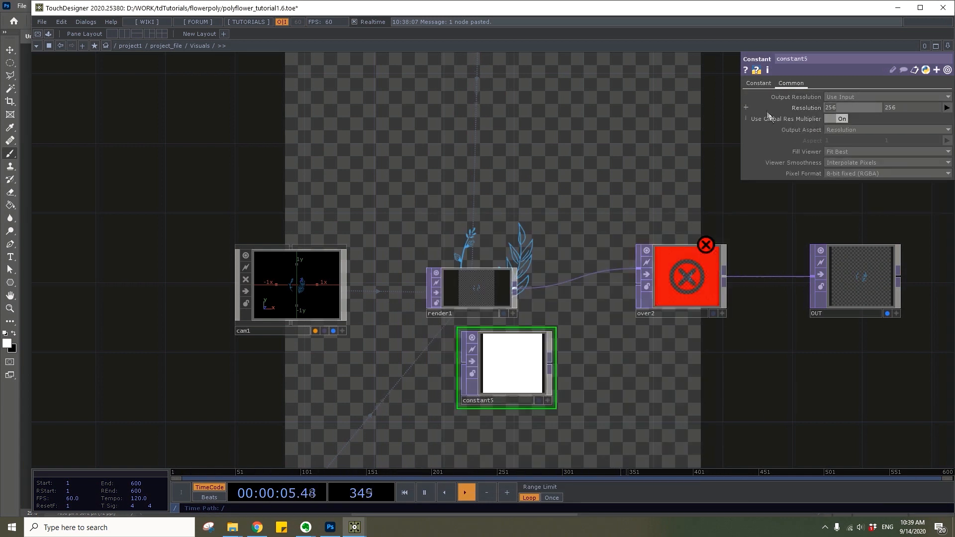
{"action": "left_click_drag", "start_coordinate": [901, 108], "coordinate": [879, 108]}
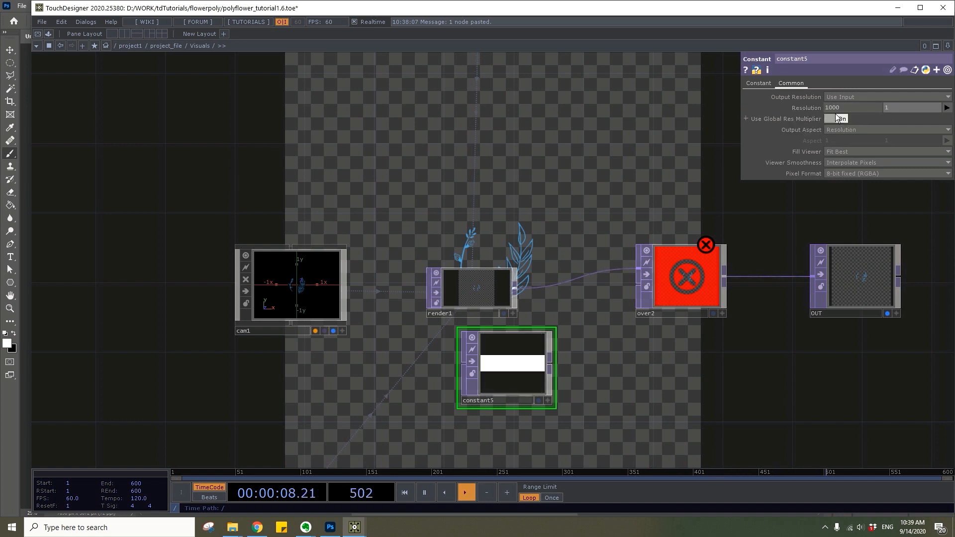
{"action": "key", "text": "Return"}
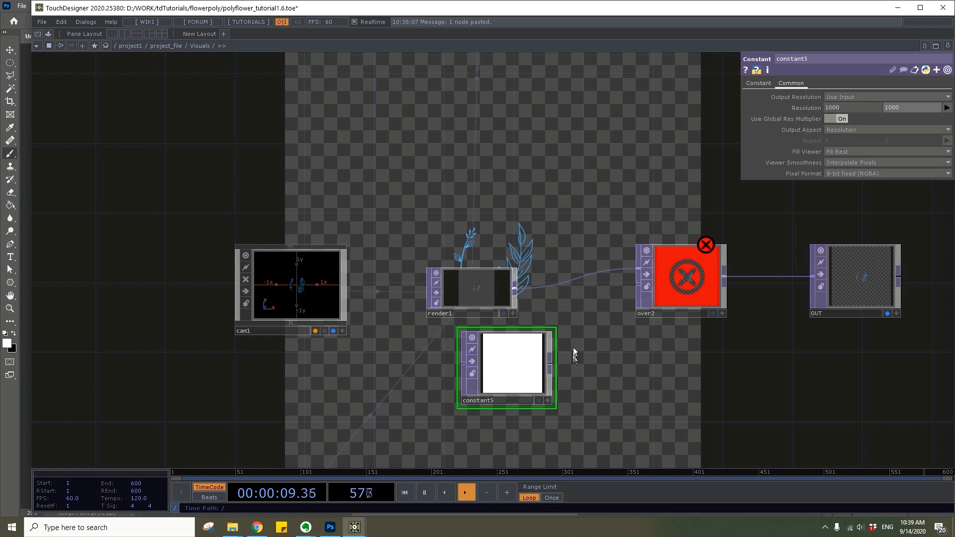
Color the new Constant TOP pale cream (RGB 0.989, 1, 0.876) and connect it as the Over TOP's second input
{"action": "left_click", "coordinate": [758, 83]}
{"action": "left_click", "coordinate": [851, 97]}
{"action": "left_click", "coordinate": [850, 61]}
{"action": "left_click", "coordinate": [839, 108]}
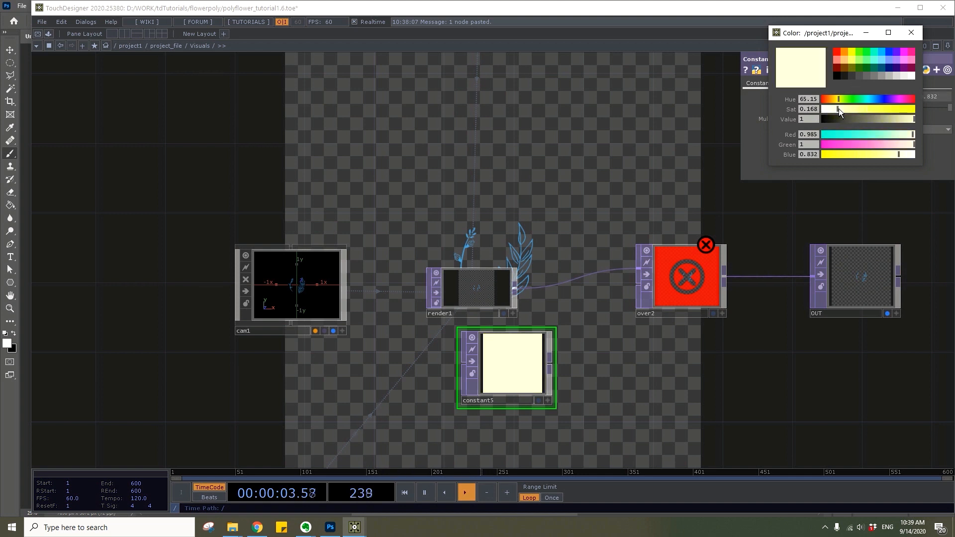
{"action": "left_click", "coordinate": [910, 33]}
{"action": "left_click_drag", "start_coordinate": [550, 369], "coordinate": [656, 298]}
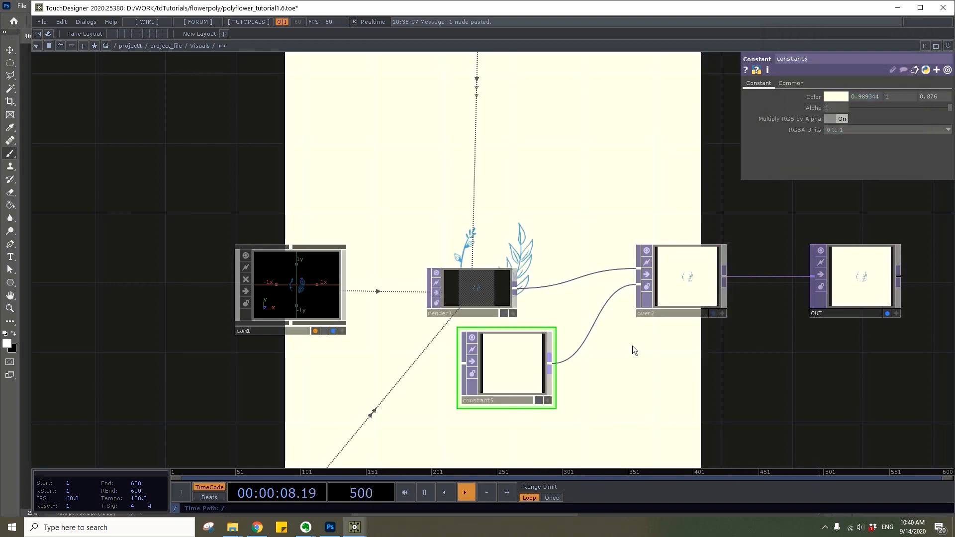
Set the Camera COMP's translation to -0.2 in X and 1.5 in Z
{"action": "scroll", "coordinate": [632, 345], "scroll_direction": "down", "scroll_amount": 3}
{"action": "left_click", "coordinate": [465, 318]}
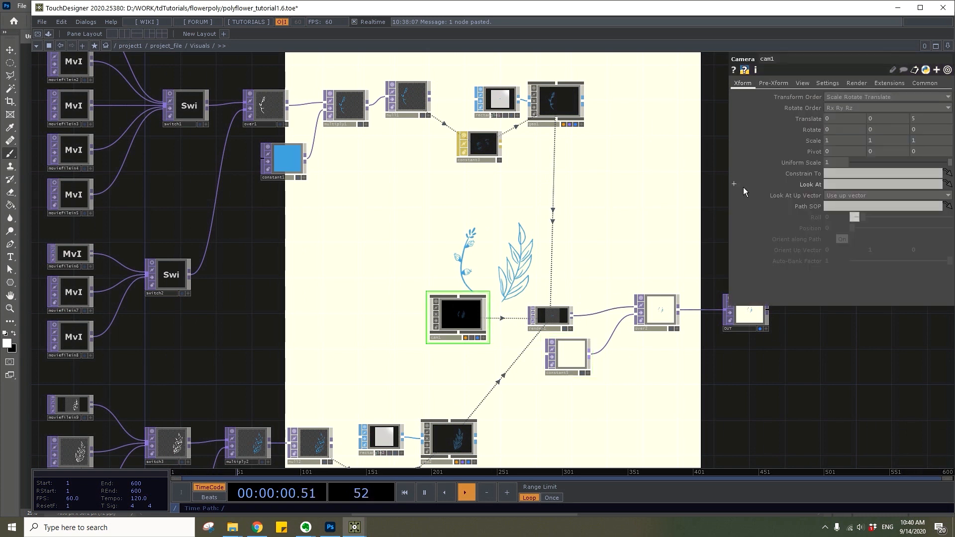
{"action": "type", "text": "-.2"}
{"action": "key", "text": "Return"}
{"action": "type", "text": "1.5"}
{"action": "key", "text": "Return"}
Set the flower chain's Geometry COMP translation to X -0.4, Y -0.3 and Z -0.3
{"action": "left_click_drag", "start_coordinate": [591, 215], "coordinate": [516, 236]}
{"action": "left_click", "coordinate": [477, 149]}
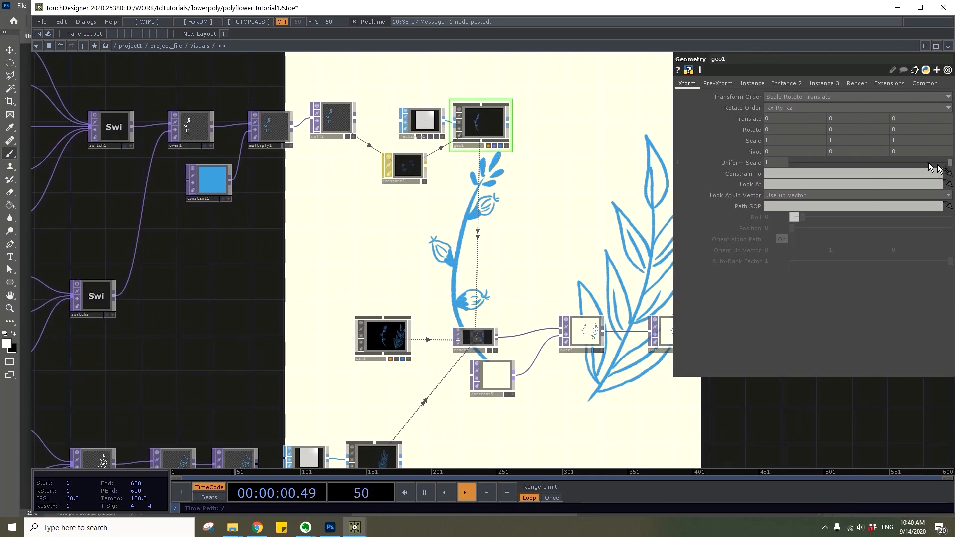
{"action": "type", "text": "-.4"}
{"action": "key", "text": "Return"}
{"action": "type", "text": "-.3"}
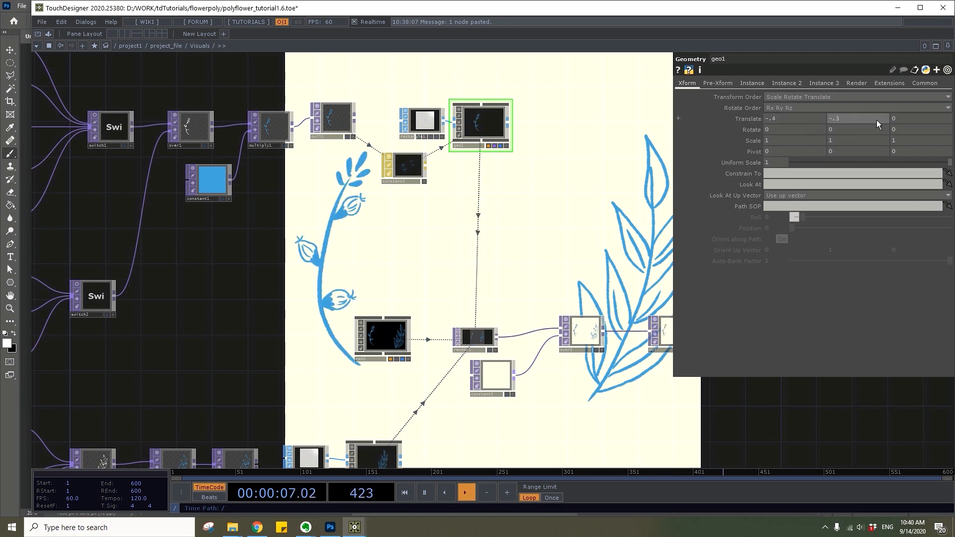
{"action": "key", "text": "Return"}
{"action": "key", "text": "Tab"}
{"action": "type", "text": "-.3"}
{"action": "key", "text": "Return"}
Set the plant chain's Geometry COMP translation to X -0.2 and Y 0.2
{"action": "middle_click_drag", "start_coordinate": [368, 441], "coordinate": [357, 344]}
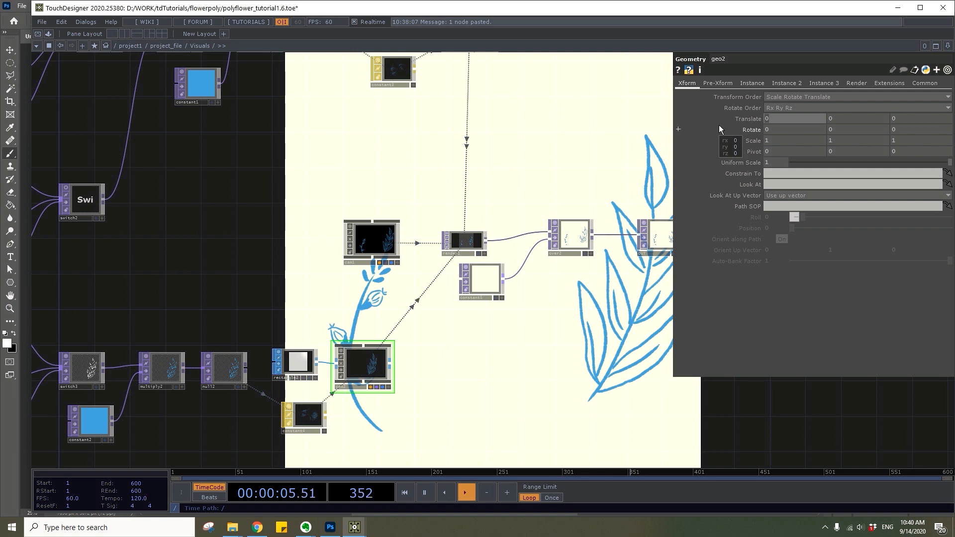
{"action": "type", "text": "-.2"}
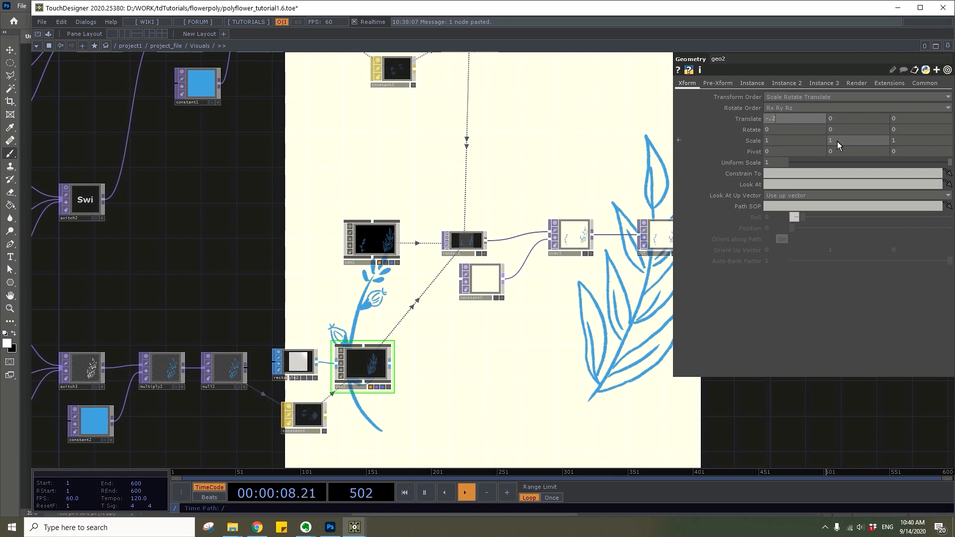
{"action": "key", "text": "Tab"}
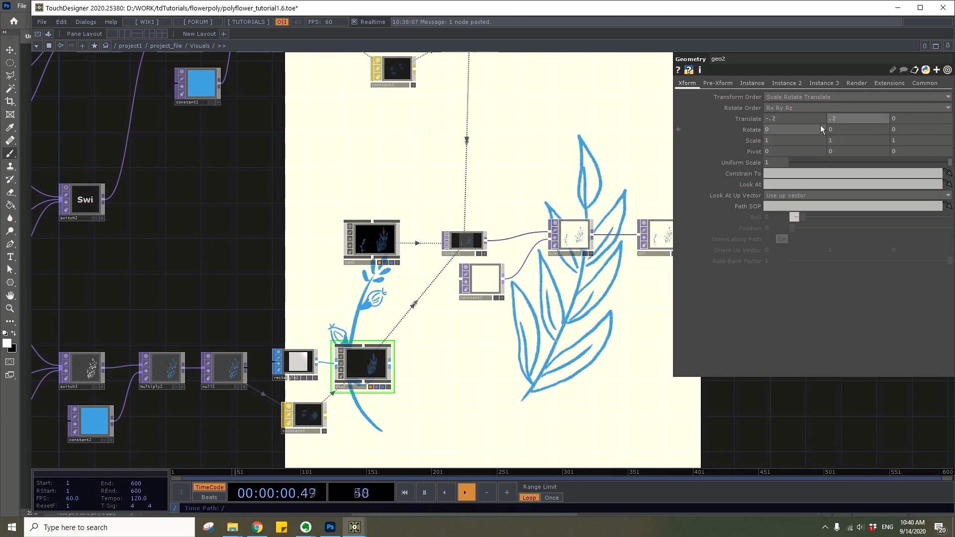
{"action": "type", "text": ".2"}
{"action": "key", "text": "Return"}
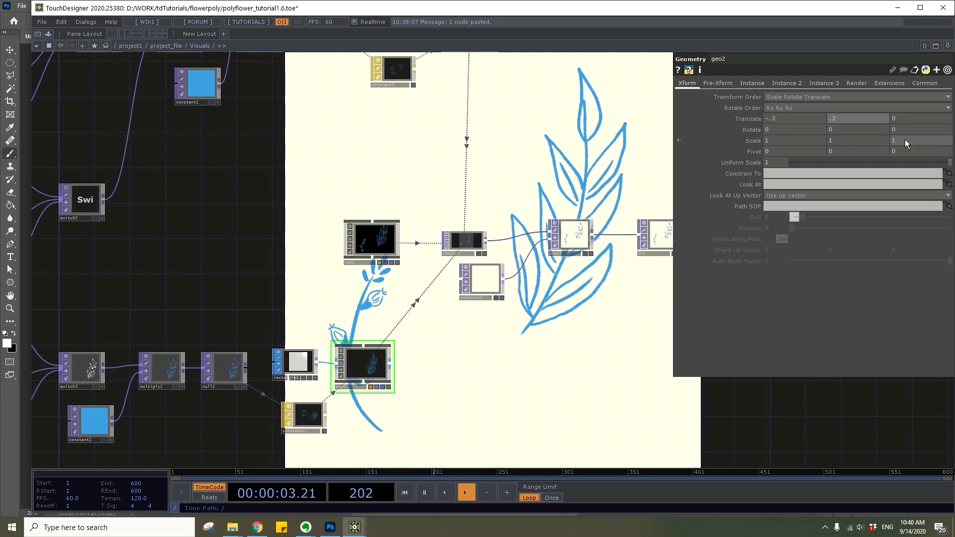
Set the plant chain's Geometry COMP translation to -0.1 in Z and its rotation to 70 in Z
{"action": "left_click", "coordinate": [902, 121]}
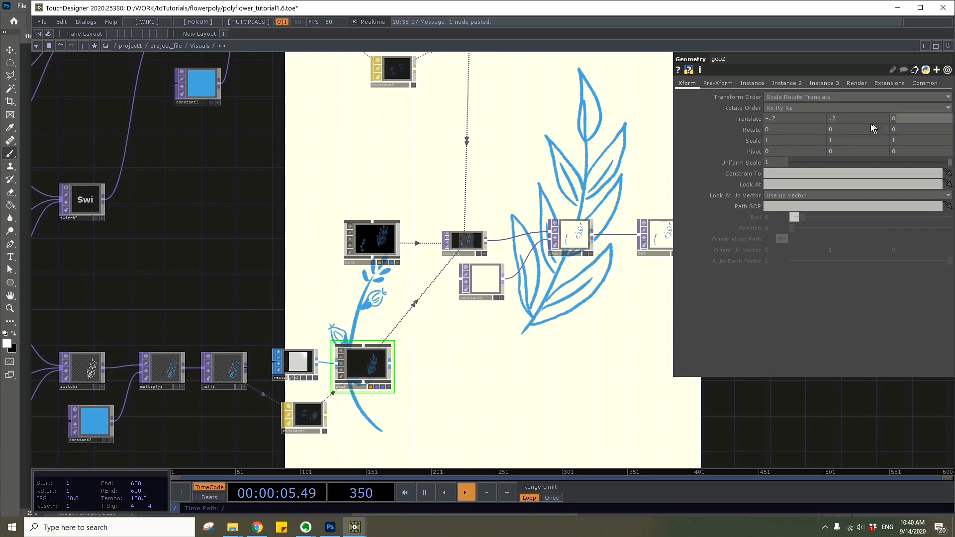
{"action": "key", "text": "Return"}
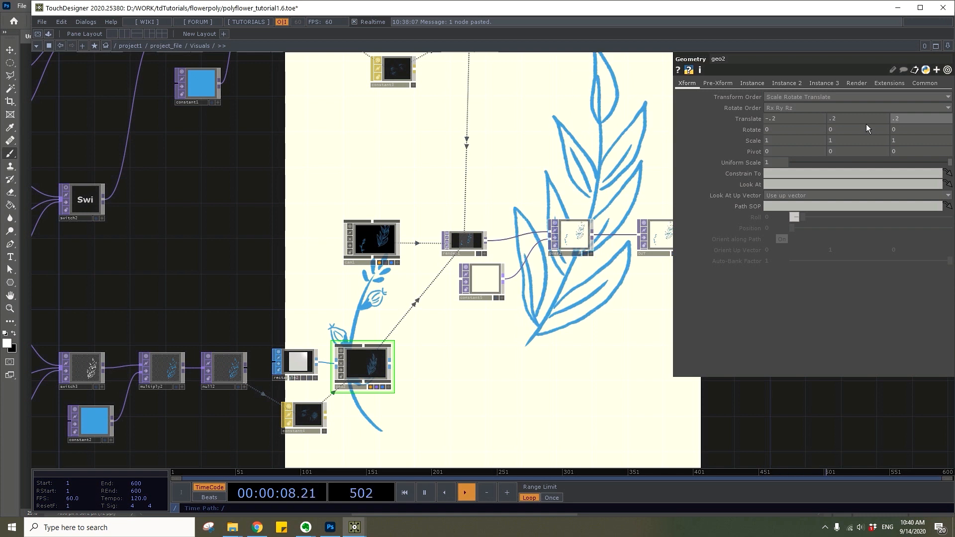
{"action": "left_click_drag", "start_coordinate": [901, 118], "coordinate": [901, 118]}
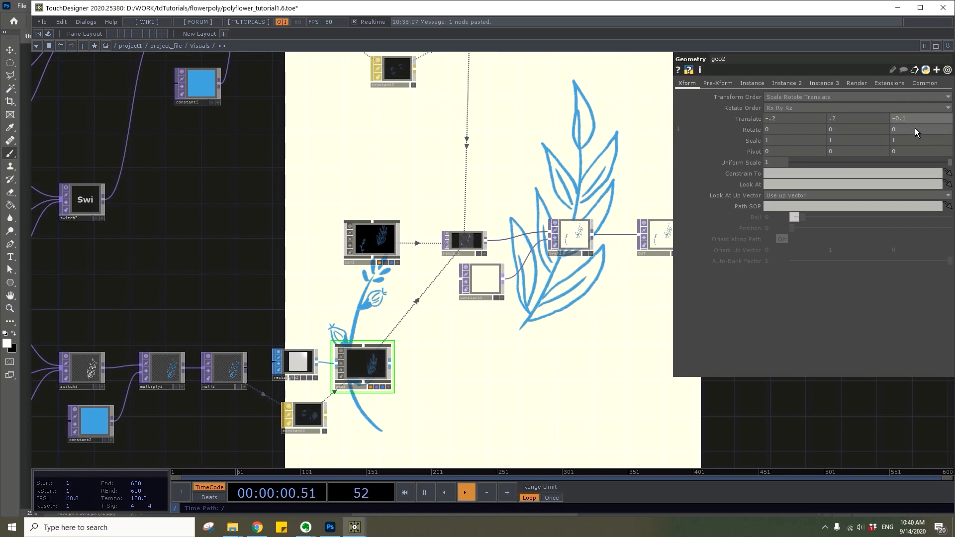
{"action": "type", "text": "70"}
{"action": "key", "text": "Return"}
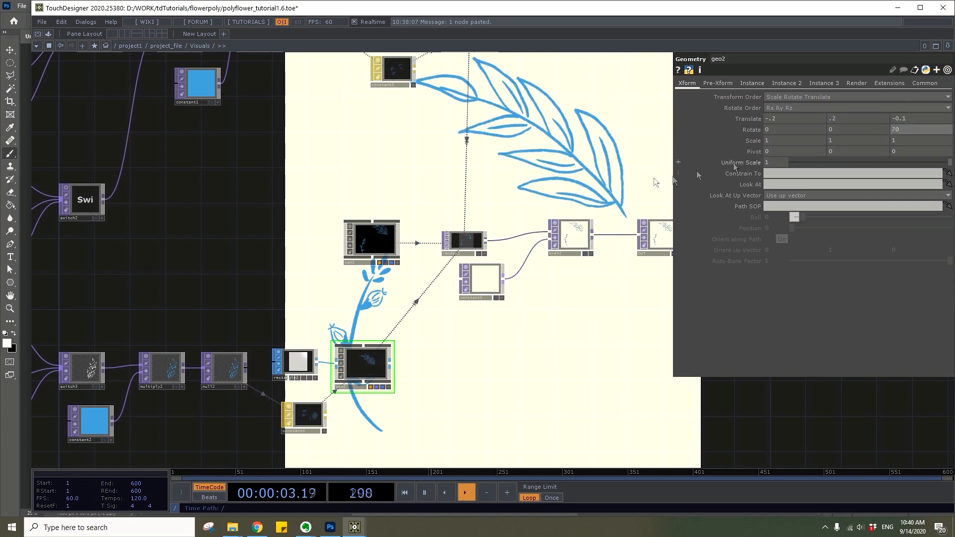
Add an LFO CHOP in the empty network area beside the movie file and switch nodes
{"action": "key", "text": "h"}
{"action": "scroll", "coordinate": [341, 114], "scroll_direction": "up", "scroll_amount": 5}
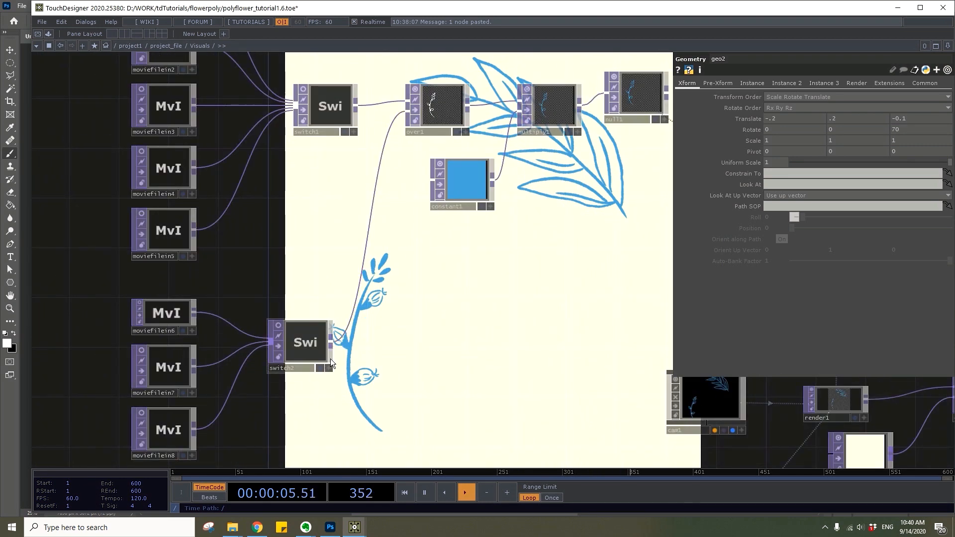
{"action": "left_click", "coordinate": [301, 344]}
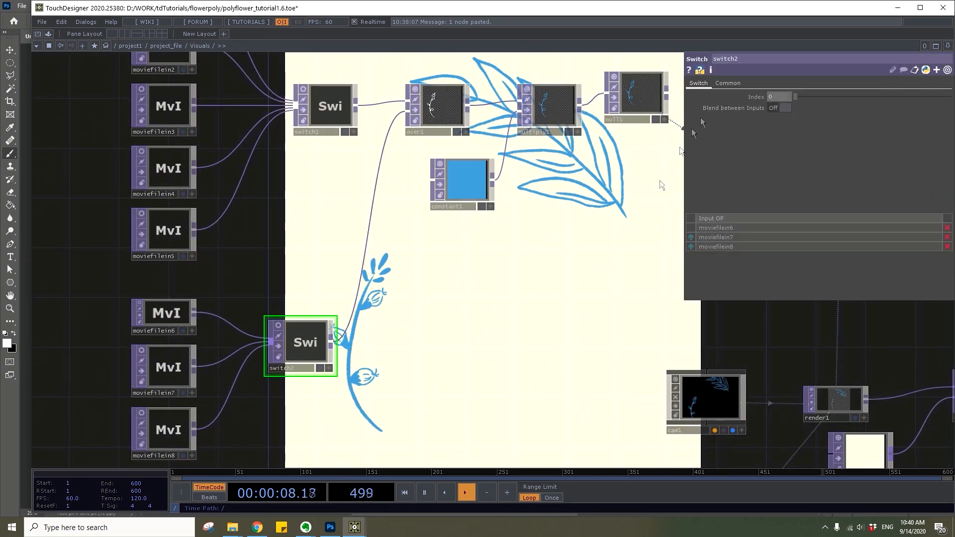
{"action": "scroll", "coordinate": [493, 312], "scroll_direction": "down", "scroll_amount": 5}
{"action": "left_click_drag", "start_coordinate": [502, 313], "coordinate": [768, 294]}
{"action": "key", "text": "Tab"}
{"action": "type", "text": "lfo"}
{"action": "left_click", "coordinate": [166, 156]}
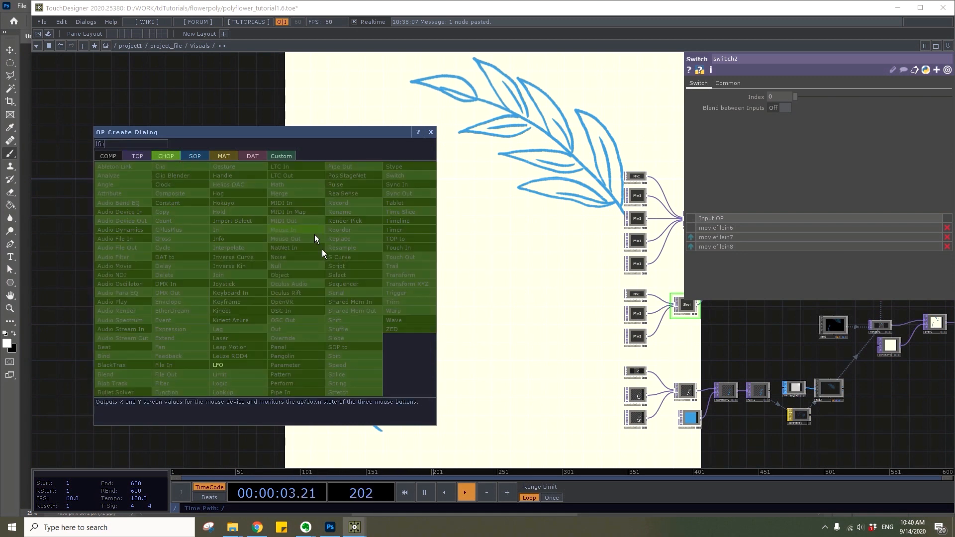
{"action": "left_click", "coordinate": [221, 367]}
{"action": "left_click", "coordinate": [286, 240]}
Set the LFO CHOP's frequency to 2 and name its channel plant_boil
{"action": "scroll", "coordinate": [287, 242], "scroll_direction": "up", "scroll_amount": 5}
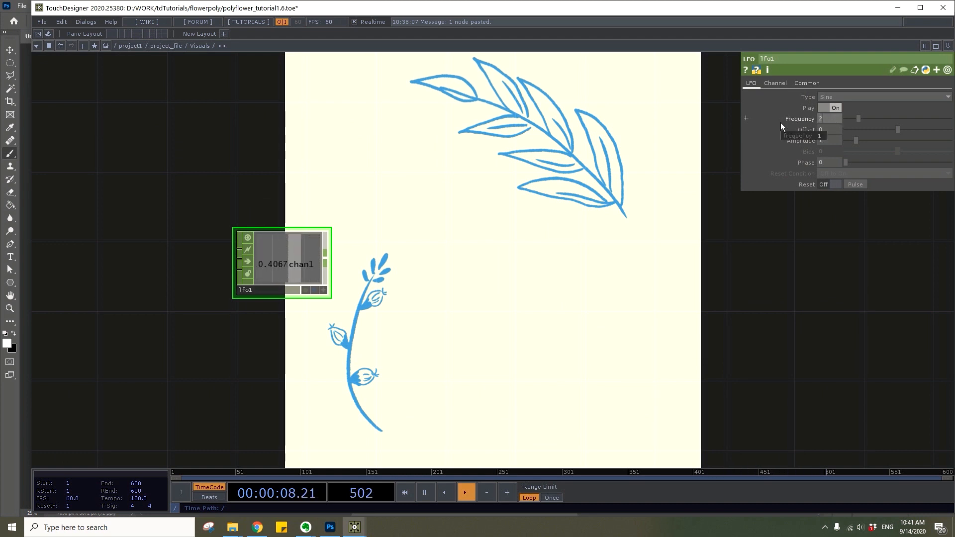
{"action": "left_click", "coordinate": [774, 83]}
{"action": "left_click", "coordinate": [838, 97]}
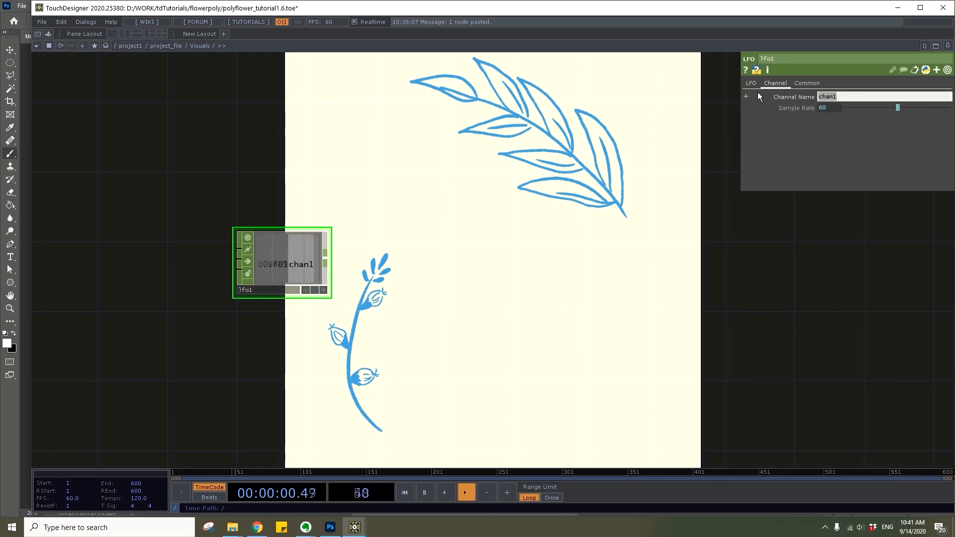
{"action": "type", "text": "plant_boil"}
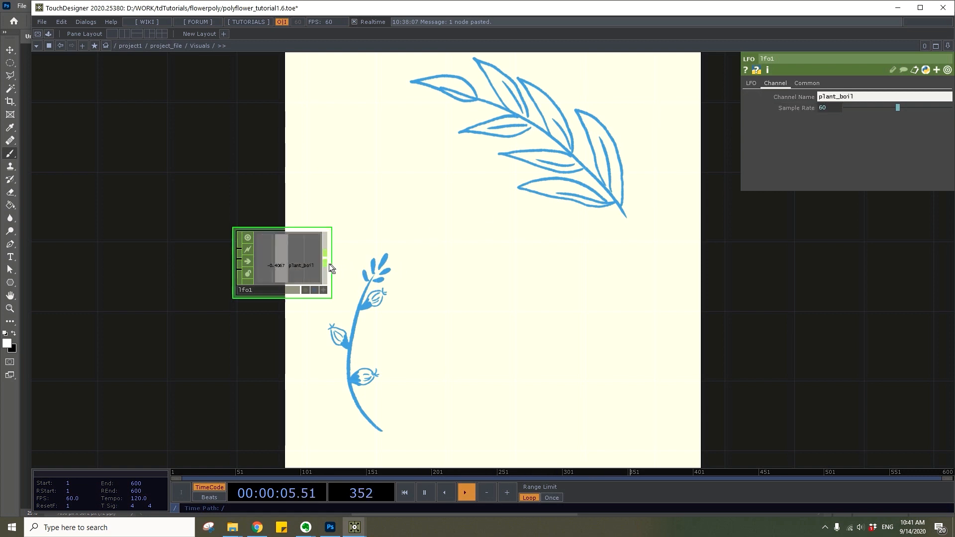
Append a Math CHOP to the plant_boil LFO and set its Integer option to Floor
{"action": "right_click", "coordinate": [327, 264]}
{"action": "type", "text": "math"}
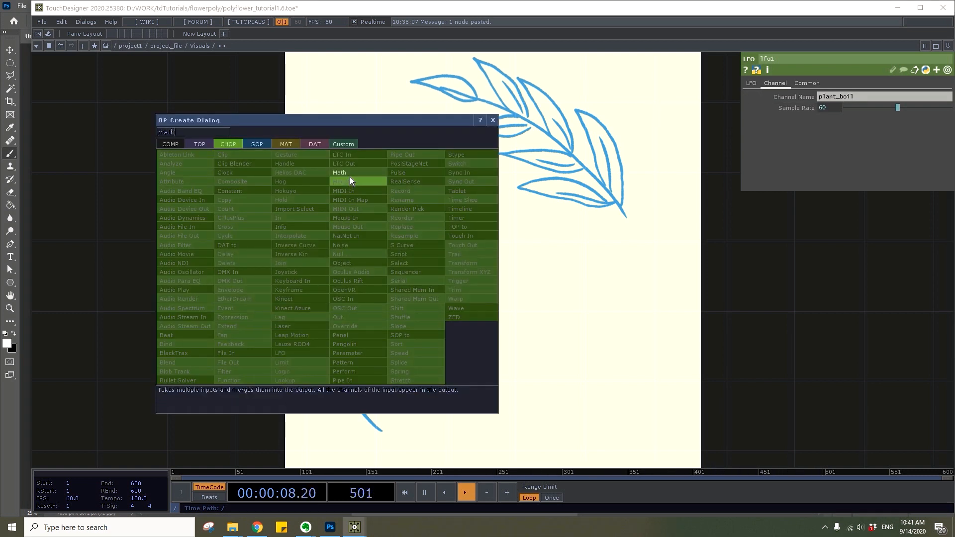
{"action": "key", "text": "Return"}
{"action": "left_click", "coordinate": [423, 242]}
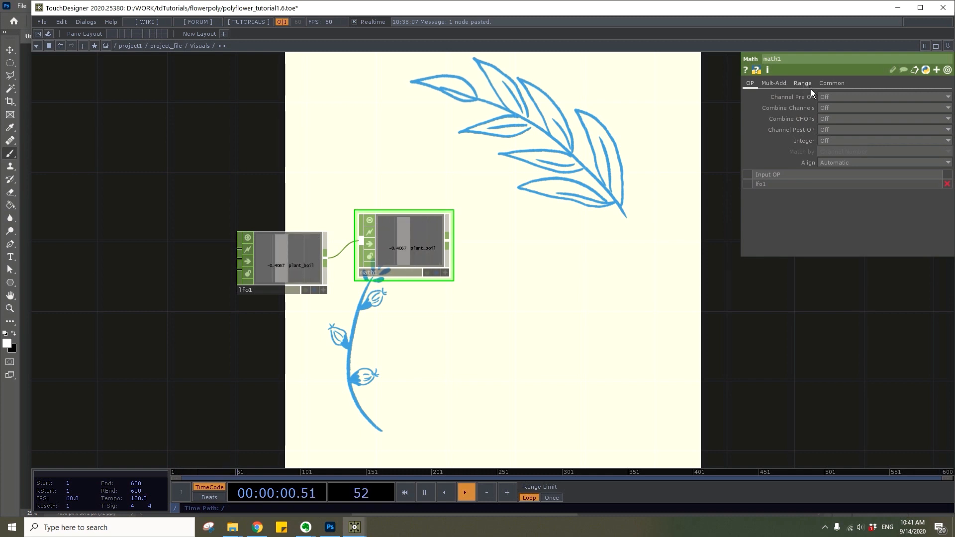
{"action": "left_click", "coordinate": [832, 140]}
{"action": "left_click", "coordinate": [835, 164]}
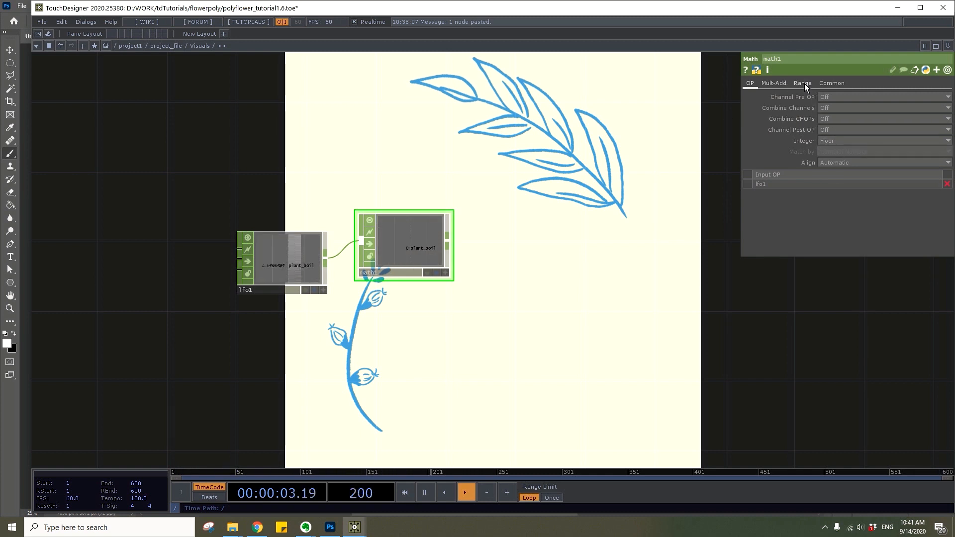
Remap the Math CHOP from the range -1 to 1 to the range 0 to 3
{"action": "left_click", "coordinate": [803, 83]}
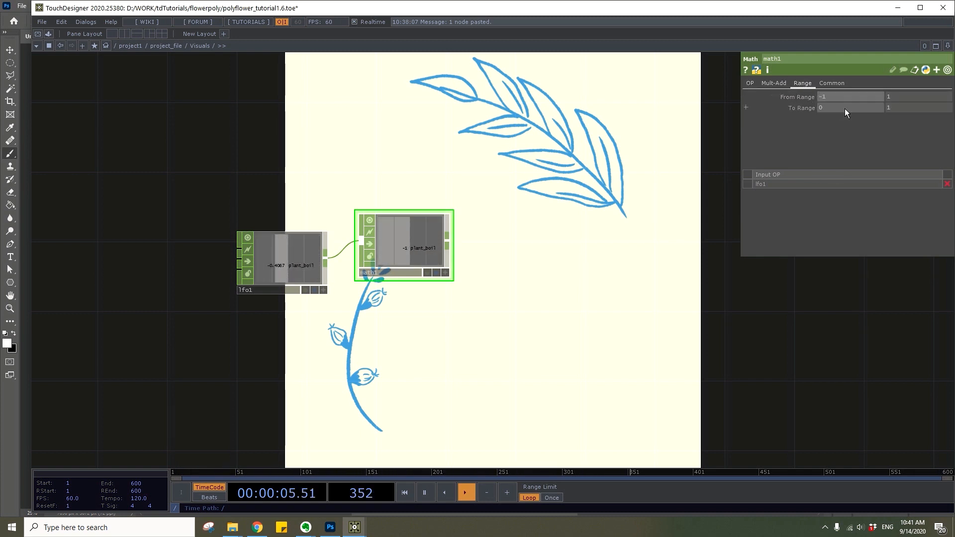
{"action": "left_click", "coordinate": [888, 108]}
{"action": "type", "text": "3"}
{"action": "key", "text": "Return"}
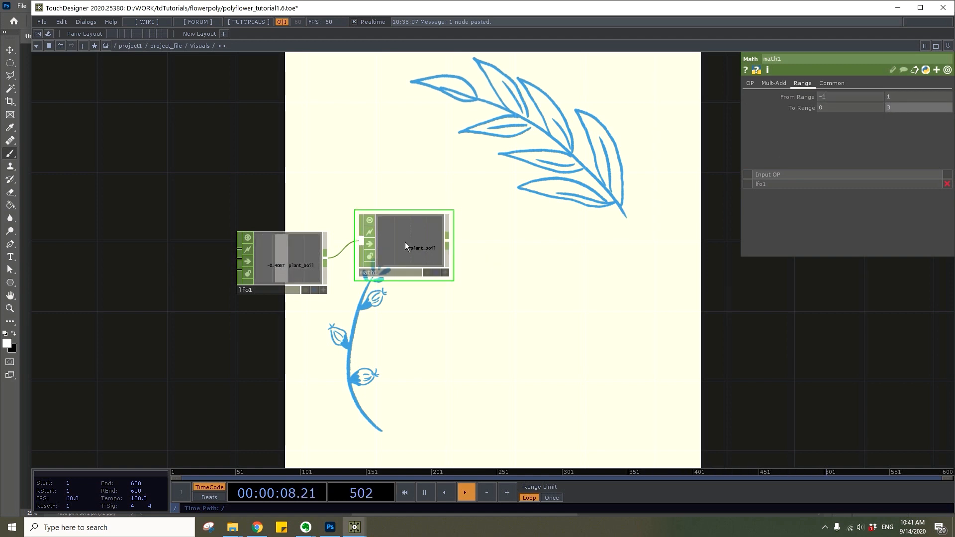
Append a Merge CHOP to the Math CHOP, followed by a Null CHOP
{"action": "key", "text": "Tab"}
{"action": "type", "text": "me"}
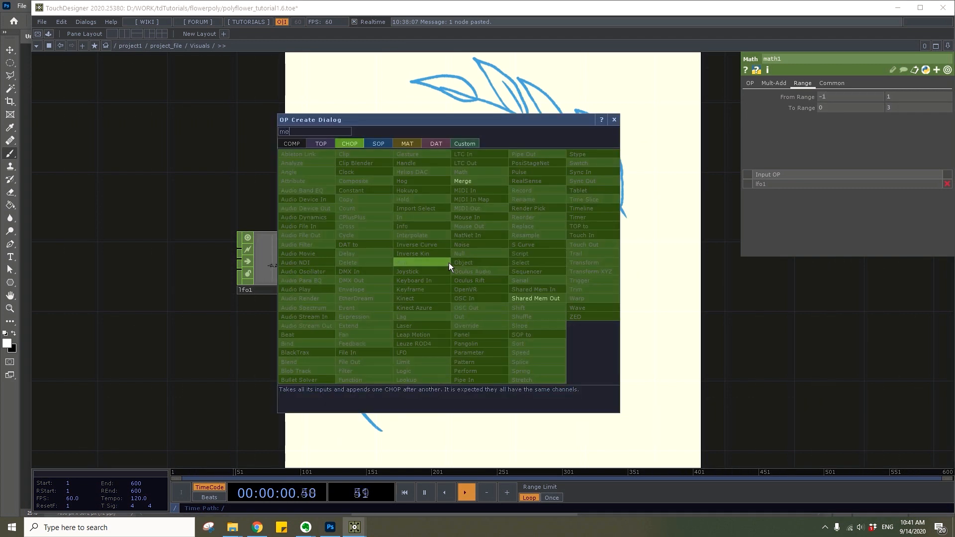
{"action": "left_click", "coordinate": [468, 182]}
{"action": "left_click", "coordinate": [570, 311]}
{"action": "key", "text": "Tab"}
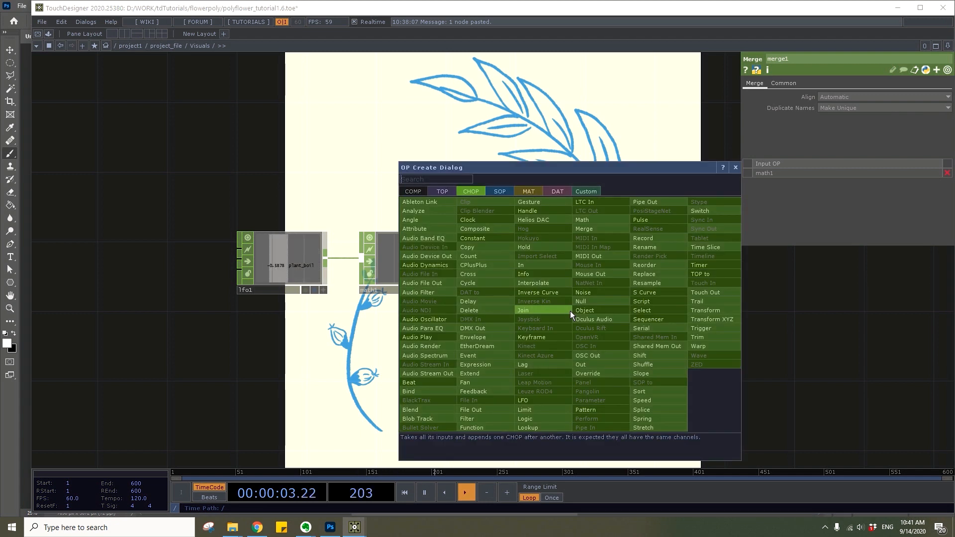
{"action": "left_click", "coordinate": [581, 301]}
{"action": "left_click", "coordinate": [678, 321]}
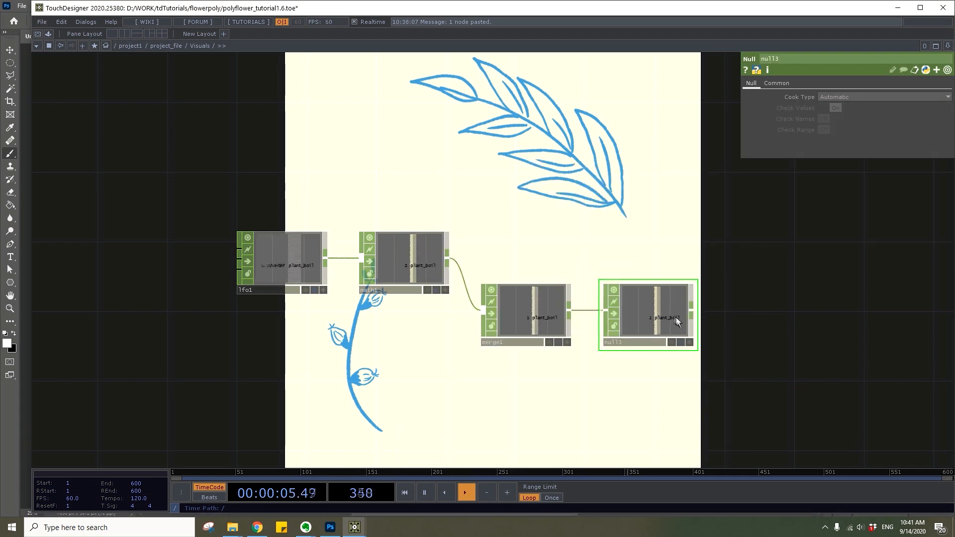
Open the Null CHOP's viewer and link its plant_boil channel to switch2's Index as a CHOP reference
{"action": "scroll", "coordinate": [676, 319], "scroll_direction": "down", "scroll_amount": 3}
{"action": "right_click", "coordinate": [676, 318]}
{"action": "left_click", "coordinate": [692, 304]}
{"action": "scroll", "coordinate": [884, 310], "scroll_direction": "down", "scroll_amount": 3}
{"action": "left_click_drag", "start_coordinate": [857, 298], "coordinate": [599, 171]}
{"action": "left_click", "coordinate": [825, 237]}
{"action": "left_click_drag", "start_coordinate": [732, 253], "coordinate": [830, 97]}
{"action": "left_click", "coordinate": [841, 91]}
Link the plant_boil channel to switch3's Index as a CHOP reference and close the Null CHOP's viewer
{"action": "left_click_drag", "start_coordinate": [651, 227], "coordinate": [451, 283]}
{"action": "scroll", "coordinate": [852, 327], "scroll_direction": "up", "scroll_amount": 4}
{"action": "left_click", "coordinate": [770, 322]}
{"action": "left_click_drag", "start_coordinate": [482, 383], "coordinate": [837, 97]}
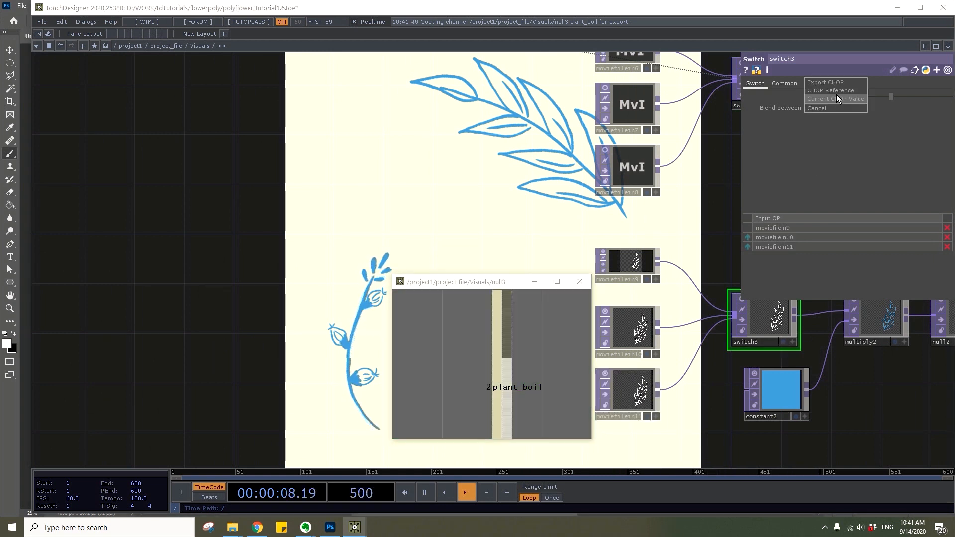
{"action": "left_click", "coordinate": [837, 98]}
{"action": "left_click_drag", "start_coordinate": [872, 132], "coordinate": [835, 97]}
{"action": "left_click", "coordinate": [838, 88]}
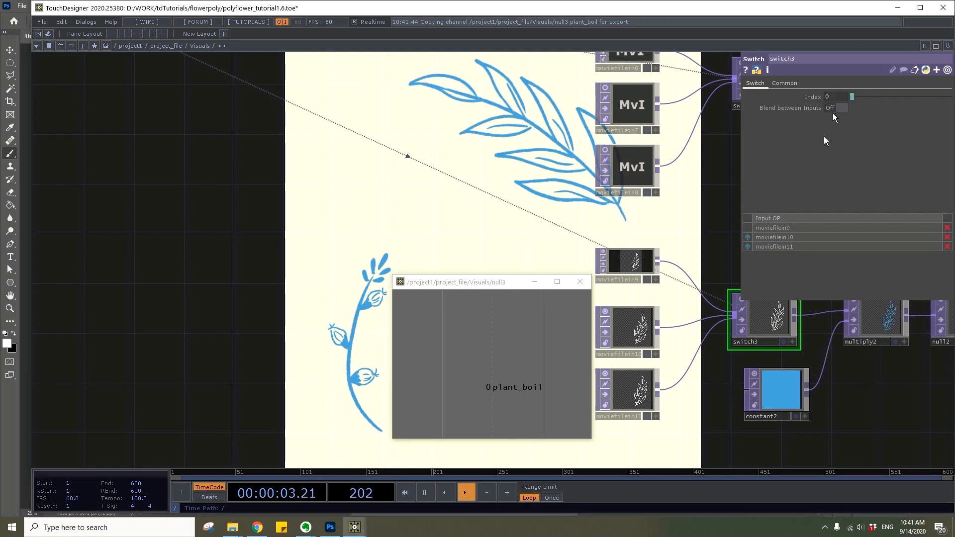
{"action": "scroll", "coordinate": [673, 236], "scroll_direction": "down", "scroll_amount": 5}
{"action": "left_click", "coordinate": [582, 281]}
Enter 2 as the frequency of the plant_boil LFO
{"action": "left_click_drag", "start_coordinate": [779, 302], "coordinate": [638, 349]}
{"action": "right_click_drag", "start_coordinate": [642, 355], "coordinate": [498, 287]}
{"action": "scroll", "coordinate": [511, 292], "scroll_direction": "up", "scroll_amount": 5}
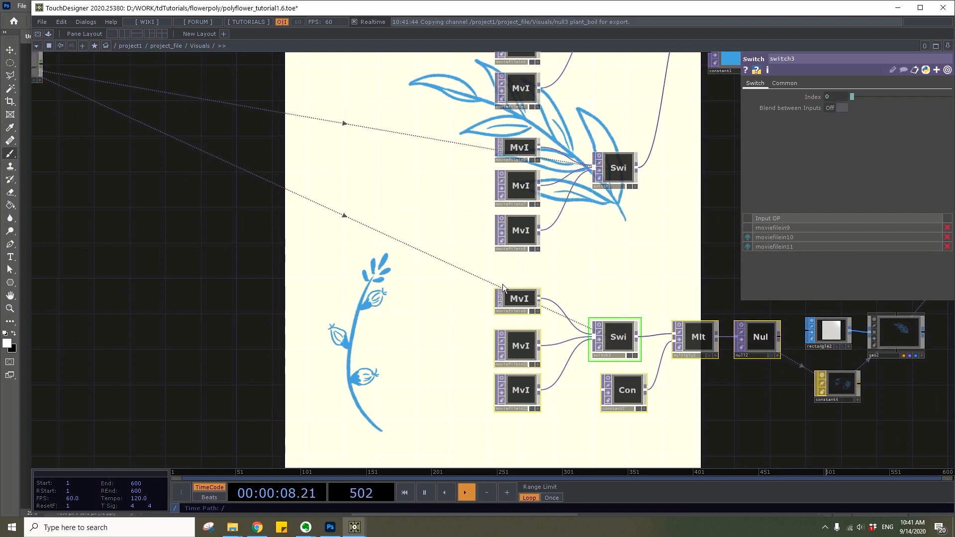
{"action": "scroll", "coordinate": [503, 285], "scroll_direction": "down", "scroll_amount": 3}
{"action": "left_click_drag", "start_coordinate": [264, 204], "coordinate": [460, 304]}
{"action": "scroll", "coordinate": [459, 301], "scroll_direction": "up", "scroll_amount": 6}
{"action": "left_click_drag", "start_coordinate": [224, 239], "coordinate": [437, 308]}
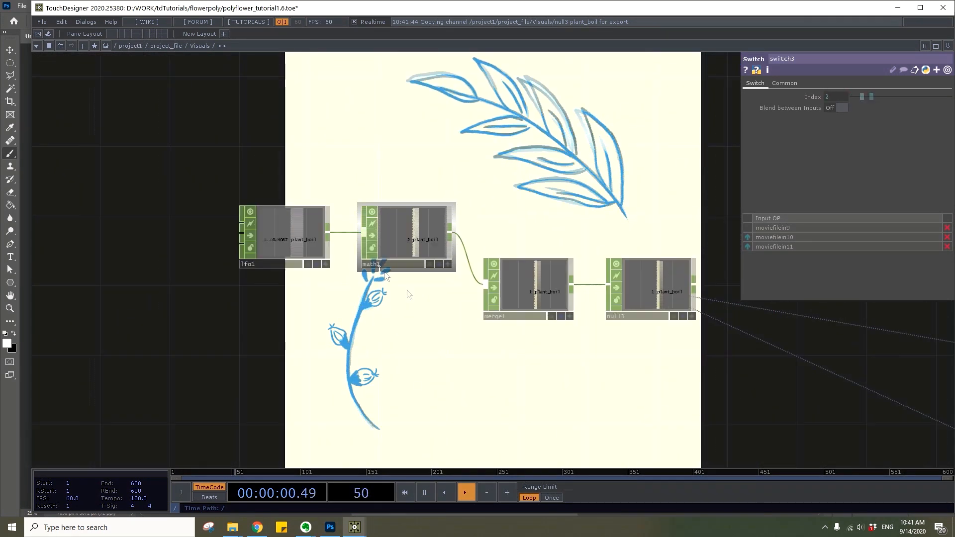
{"action": "left_click", "coordinate": [277, 237]}
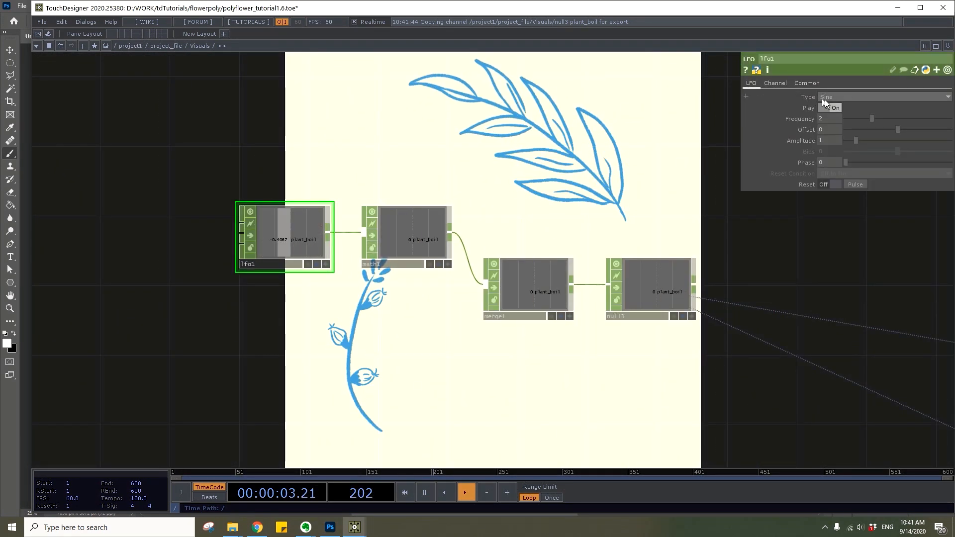
{"action": "mouse_move", "coordinate": [871, 119]}
{"action": "left_mouse_down"}
{"action": "mouse_move", "coordinate": [944, 114]}
{"action": "mouse_move", "coordinate": [876, 127]}
{"action": "left_mouse_up"}
{"action": "type", "text": "2"}
{"action": "key", "text": "Return"}
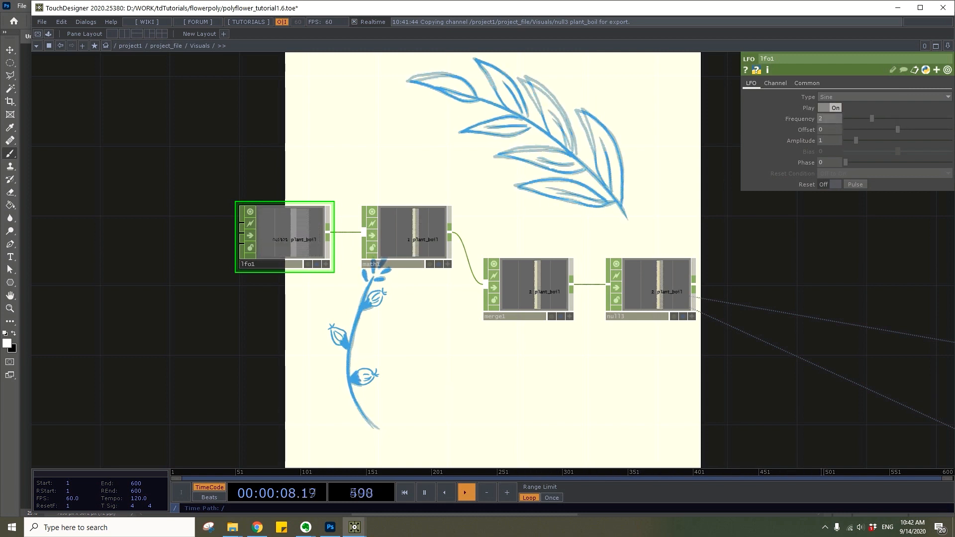
Widen the gap between the LFO and Math pair and the Merge and Null pair
{"action": "scroll", "coordinate": [610, 169], "scroll_direction": "down", "scroll_amount": 4}
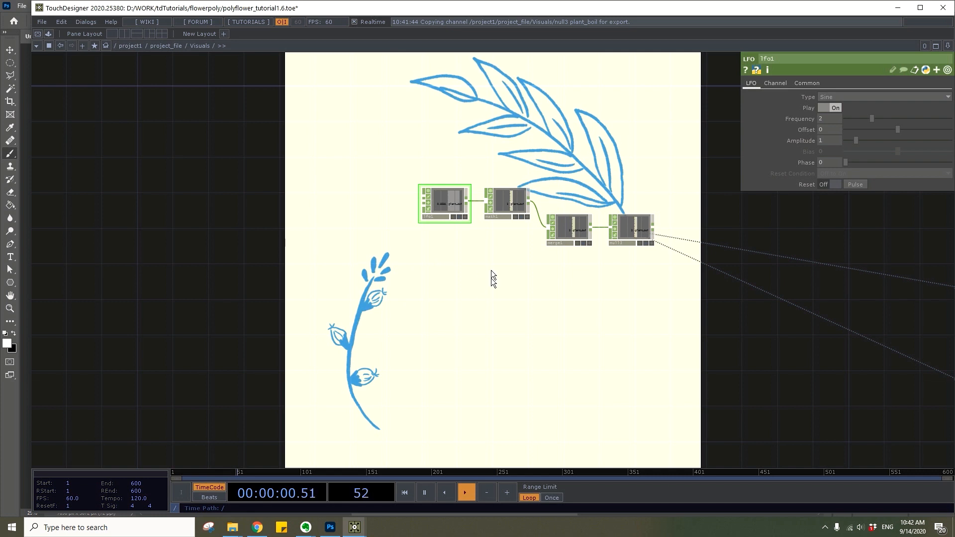
{"action": "scroll", "coordinate": [493, 277], "scroll_direction": "up", "scroll_amount": 3}
{"action": "right_click_drag", "start_coordinate": [525, 264], "coordinate": [418, 207]}
{"action": "left_click_drag", "start_coordinate": [408, 211], "coordinate": [209, 213]}
{"action": "left_click_drag", "start_coordinate": [246, 300], "coordinate": [334, 306]}
Add a second LFO CHOP below the first one and set its frequency to 0.2
{"action": "key", "text": "Tab"}
{"action": "type", "text": "lfo"}
{"action": "left_click", "coordinate": [299, 395]}
{"action": "left_click", "coordinate": [307, 306]}
{"action": "left_click_drag", "start_coordinate": [830, 119], "coordinate": [769, 113]}
{"action": "type", "text": ".2"}
Append a Math CHOP to the second LFO
{"action": "key", "text": "Tab"}
{"action": "type", "text": "math"}
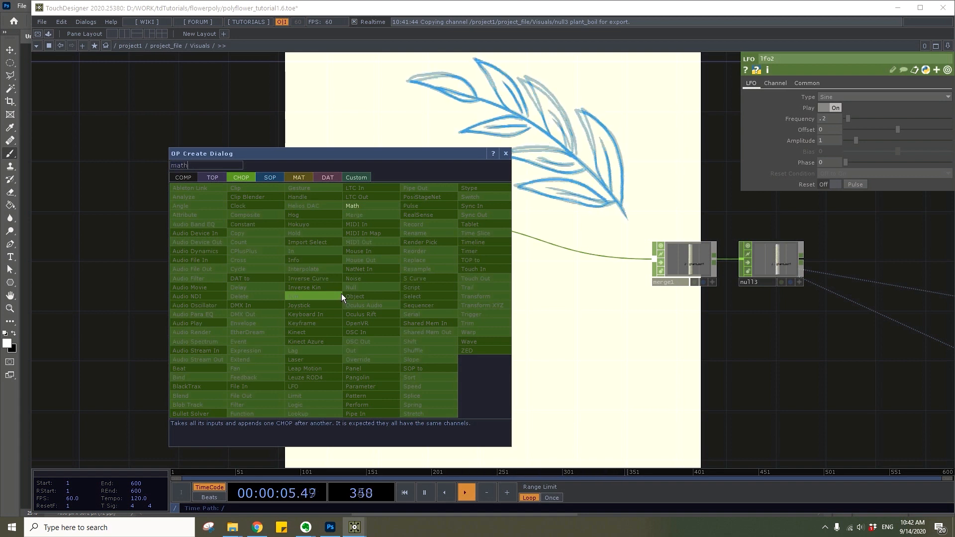
{"action": "key", "text": "Return"}
{"action": "left_click", "coordinate": [391, 298]}
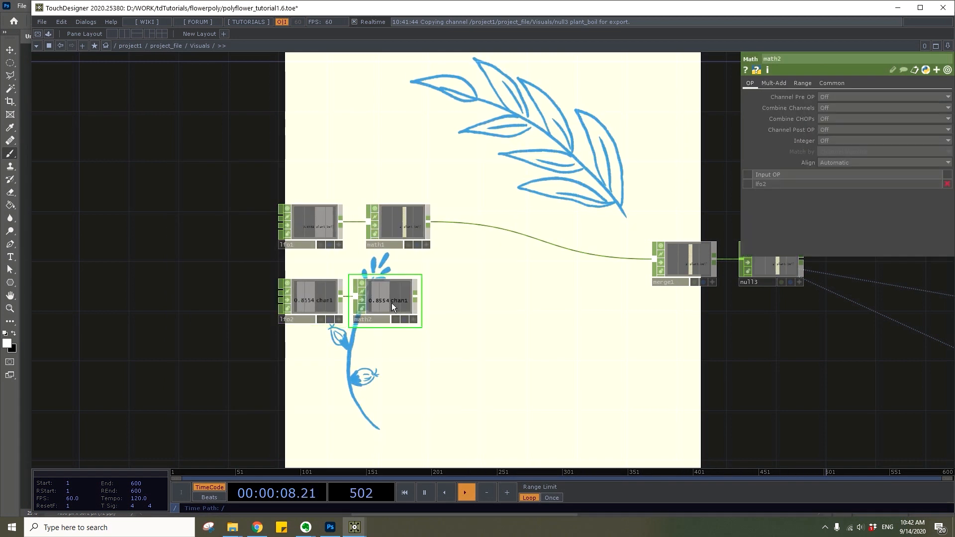
Remap the second Math CHOP from the range -1 to 1 to the range -0.16 to 0.2
{"action": "left_click", "coordinate": [800, 84]}
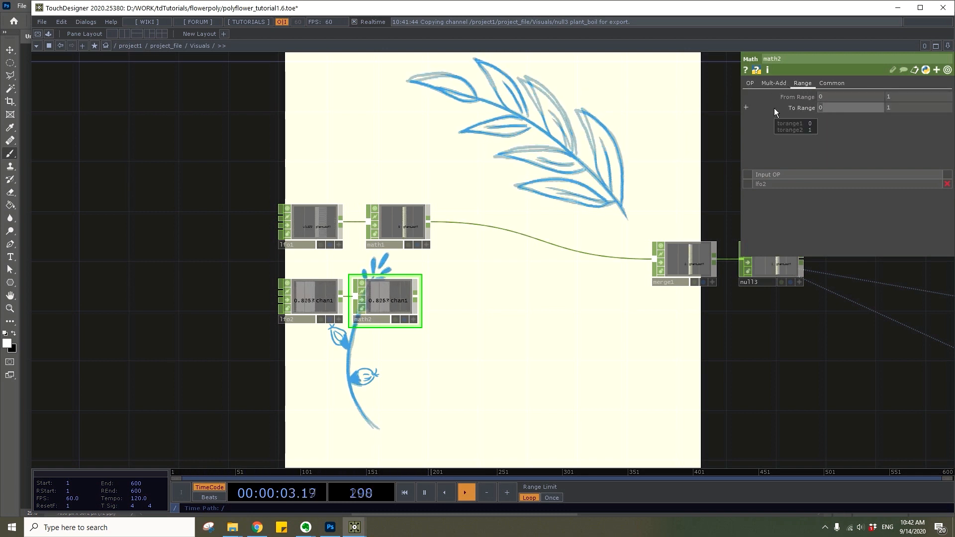
{"action": "left_click", "coordinate": [825, 100]}
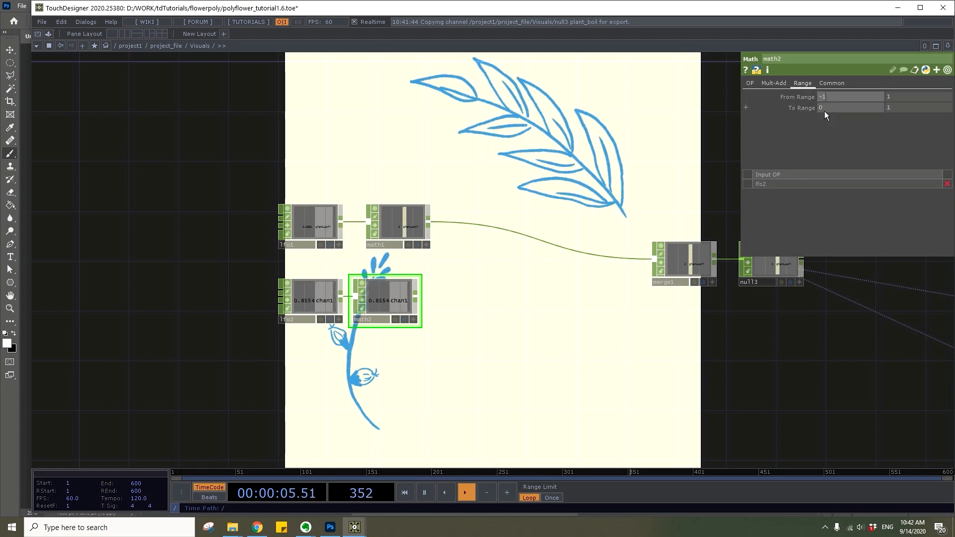
{"action": "type", "text": "-1"}
{"action": "key", "text": "Return"}
{"action": "type", "text": "-"}
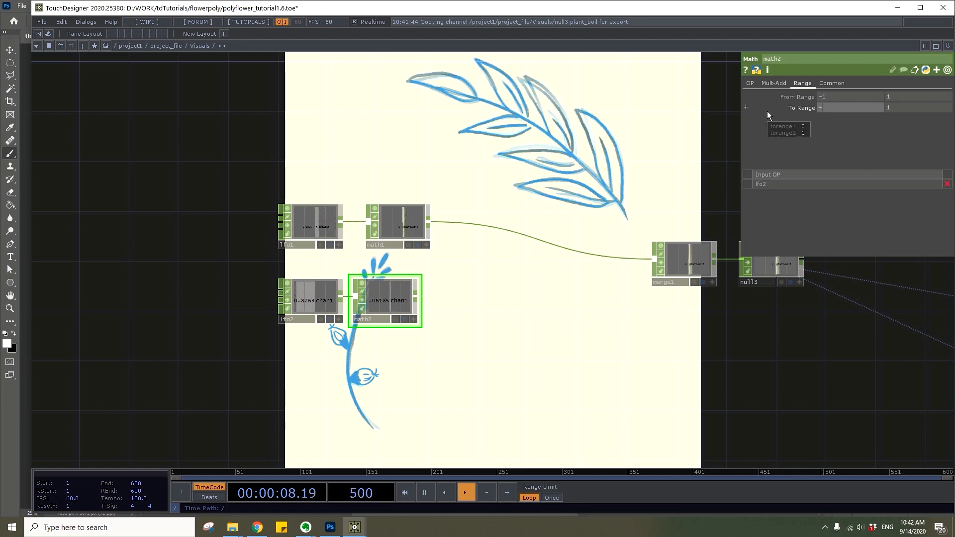
{"action": "type", "text": ".16"}
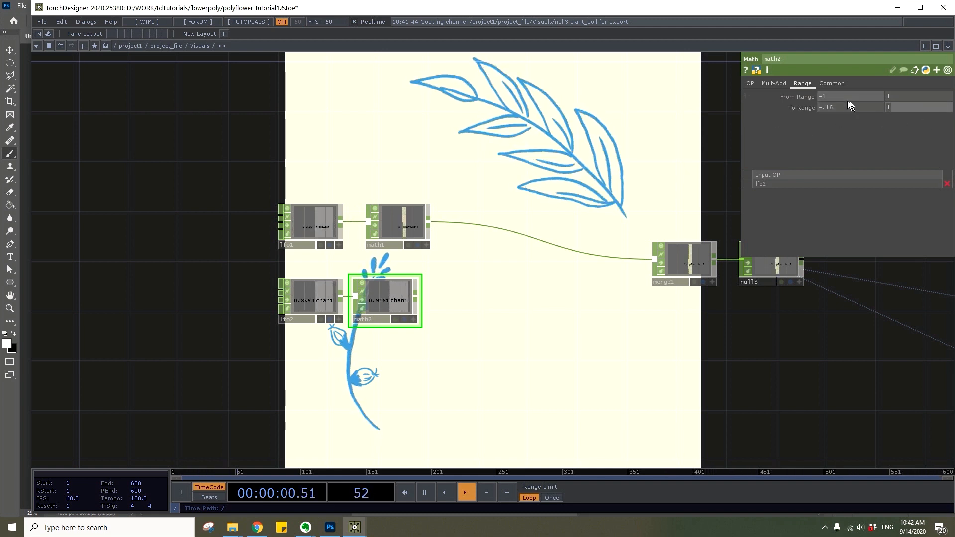
{"action": "key", "text": "Tab"}
{"action": "type", "text": ".2"}
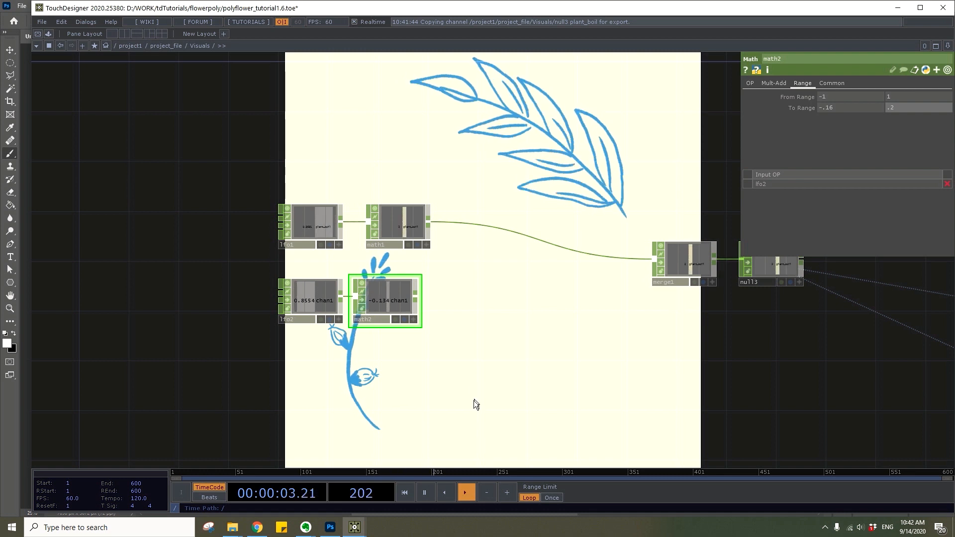
Append a Lag CHOP to the second Math CHOP and set its lag values to 0 and 0.3
{"action": "right_click", "coordinate": [415, 300]}
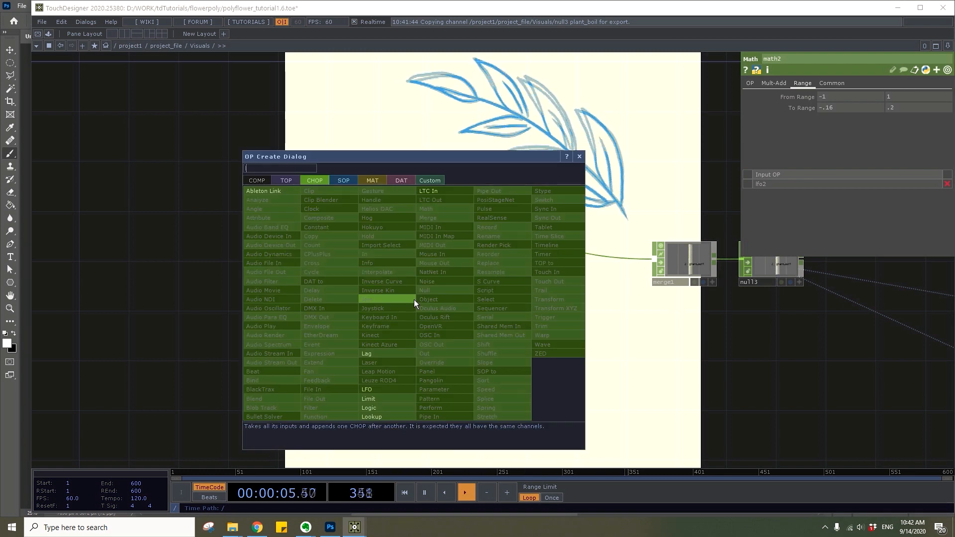
{"action": "left_click", "coordinate": [380, 353]}
{"action": "left_click", "coordinate": [478, 305]}
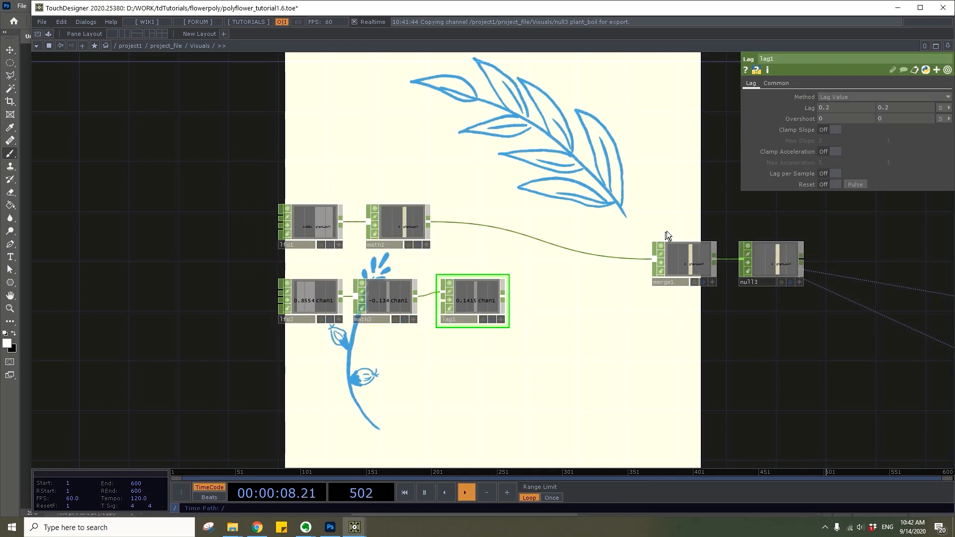
{"action": "left_click_drag", "start_coordinate": [839, 109], "coordinate": [769, 111]}
{"action": "type", "text": "0"}
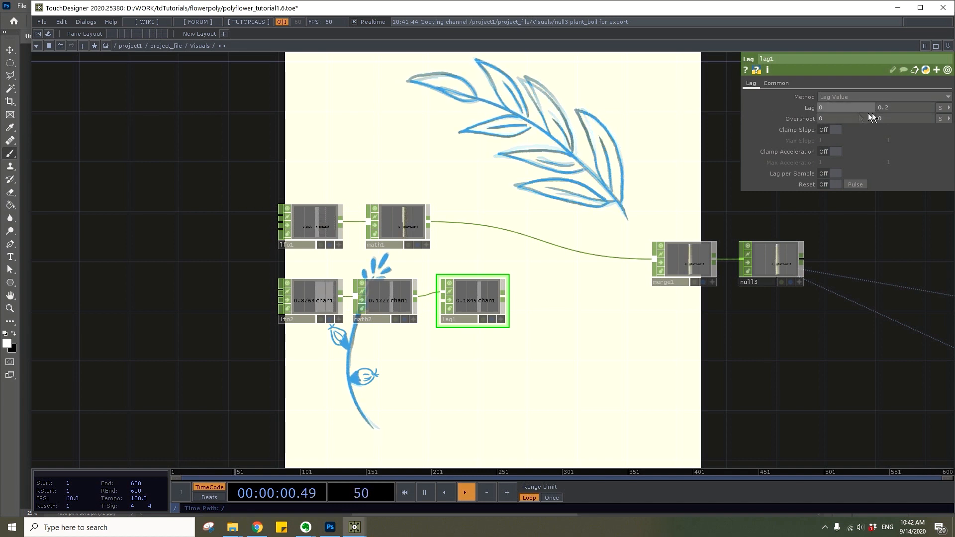
{"action": "left_click", "coordinate": [896, 109]}
{"action": "key", "text": "BackSpace"}
{"action": "type", "text": "3"}
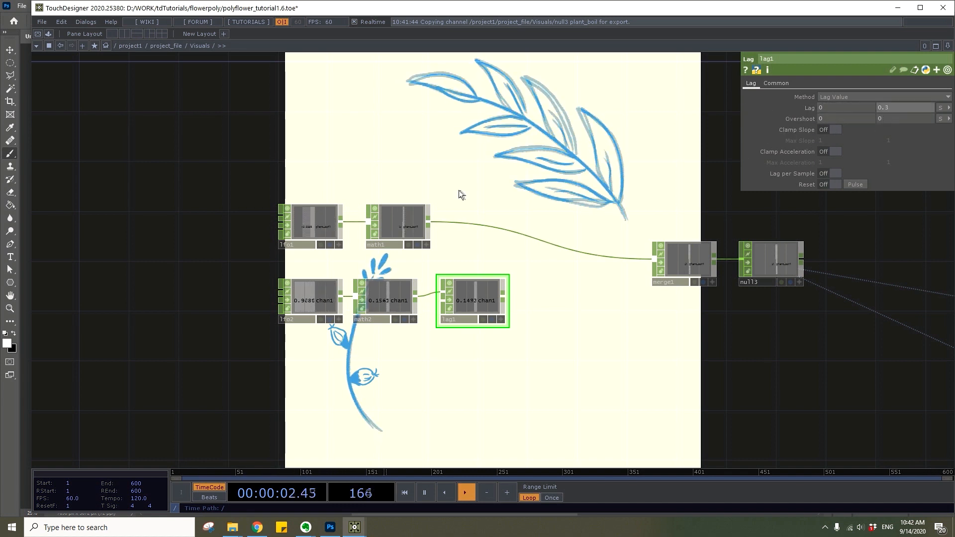
Append a Rename CHOP to the Lag that names the channel floating, and wire it into the Merge CHOP
{"action": "right_click", "coordinate": [504, 297]}
{"action": "type", "text": "rena"}
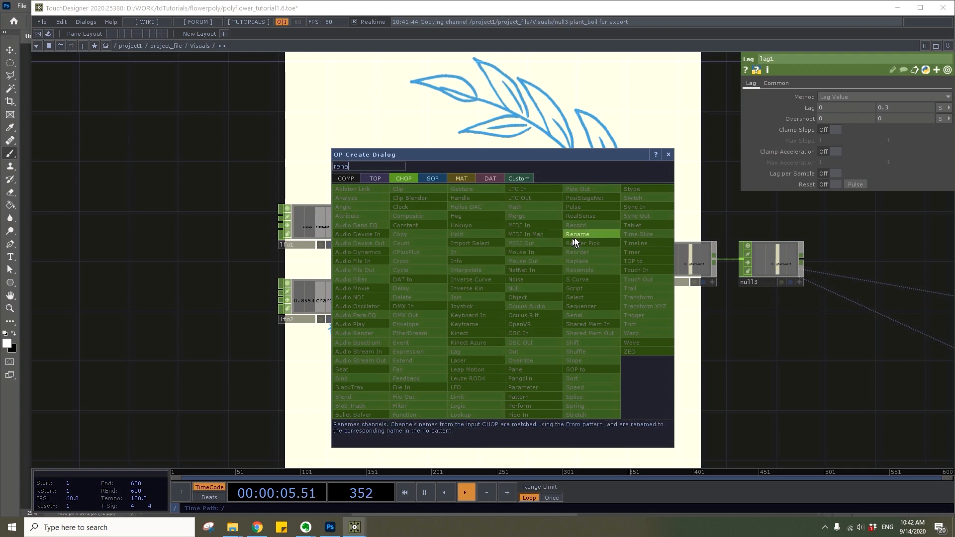
{"action": "left_click", "coordinate": [576, 234]}
{"action": "left_click", "coordinate": [560, 299]}
{"action": "left_click", "coordinate": [826, 108]}
{"action": "type", "text": "f"}
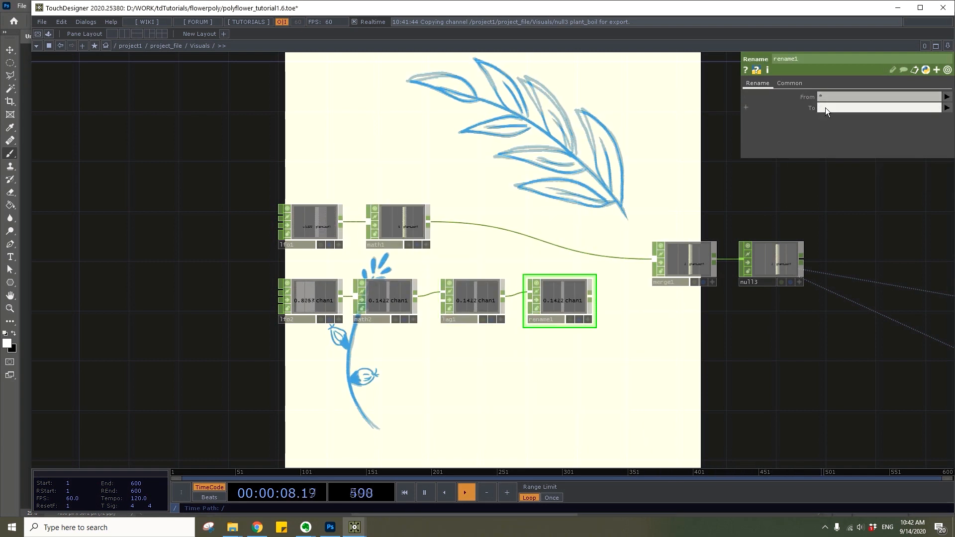
{"action": "type", "text": "loating"}
{"action": "key", "text": "Return"}
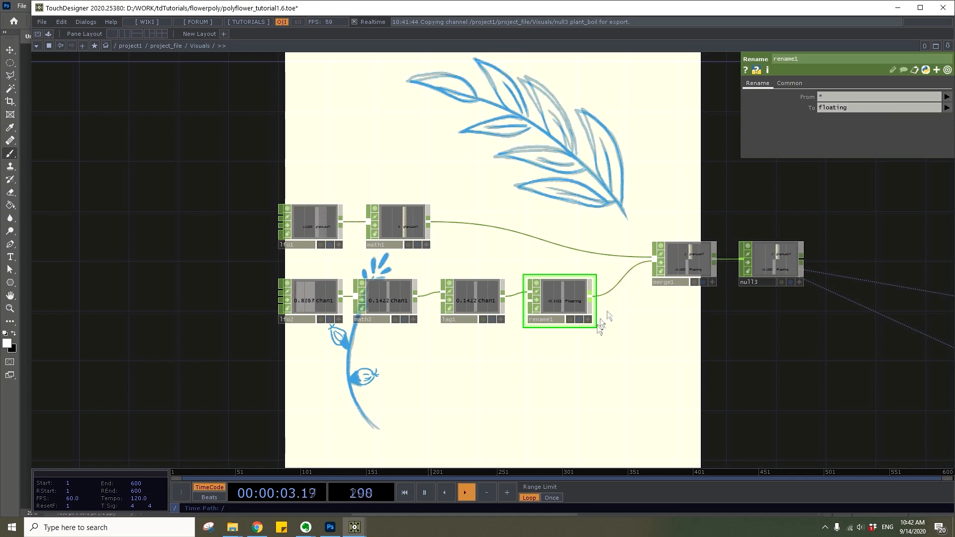
Duplicate the second LFO's Math, Lag and Rename chain and place the copy directly below the original
{"action": "left_click_drag", "start_coordinate": [595, 331], "coordinate": [602, 321]}
{"action": "right_click_drag", "start_coordinate": [605, 342], "coordinate": [365, 288]}
{"action": "key", "text": "ctrl+c"}
{"action": "key", "text": "ctrl+v"}
{"action": "left_click", "coordinate": [394, 348]}
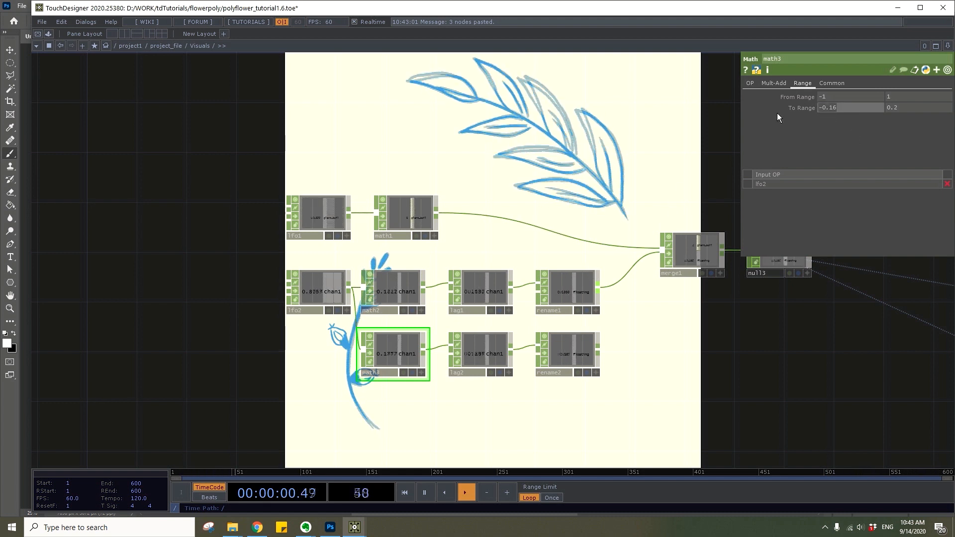
Set the duplicated Math CHOP's output range to 0 to 10
{"action": "type", "text": "0"}
{"action": "left_click_drag", "start_coordinate": [923, 109], "coordinate": [846, 111]}
{"action": "type", "text": "1"}
{"action": "key", "text": "Return"}
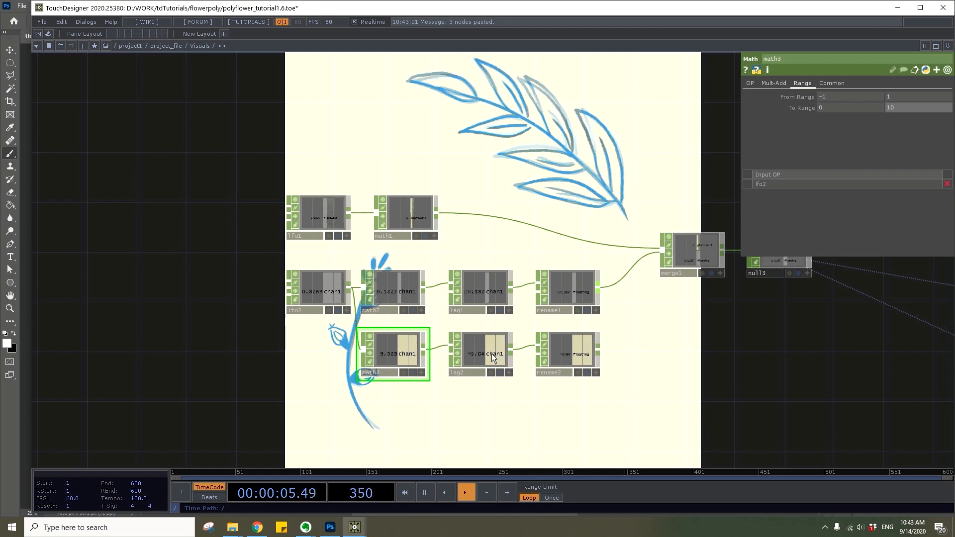
Set the duplicated Lag CHOP's second lag value to 0.8
{"action": "left_click", "coordinate": [491, 354]}
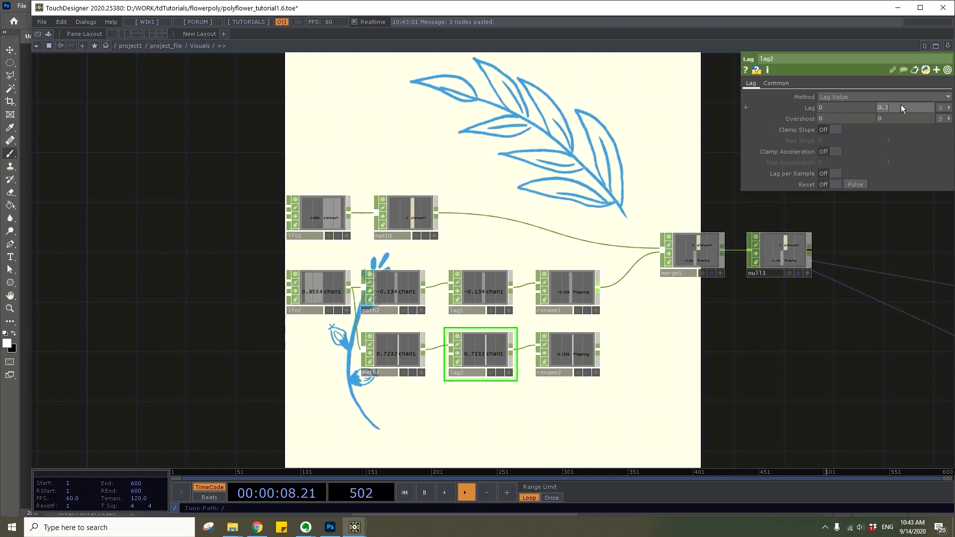
{"action": "key", "text": "BackSpace"}
{"action": "type", "text": "8"}
Change the duplicated Rename CHOP's target channel name to plant_rotate
{"action": "left_click", "coordinate": [589, 344]}
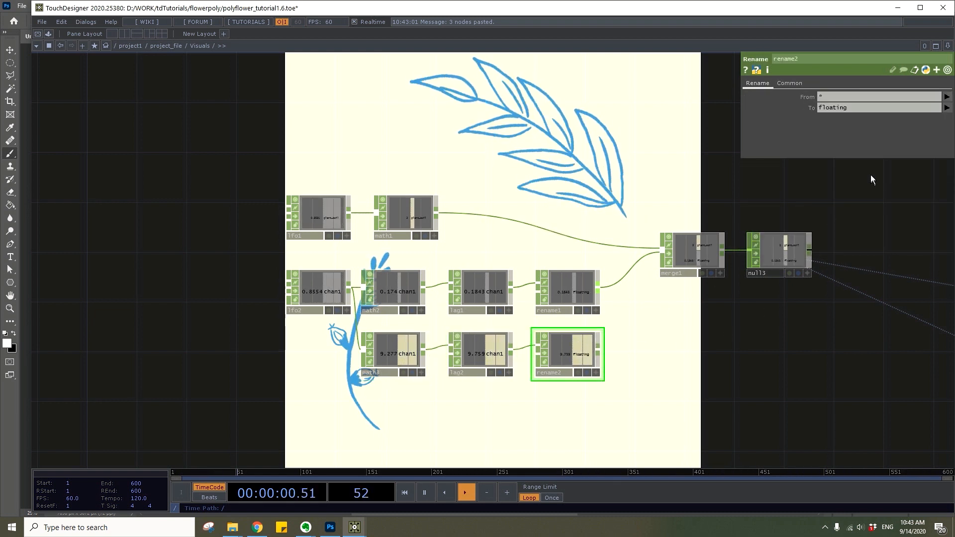
{"action": "left_click", "coordinate": [876, 107]}
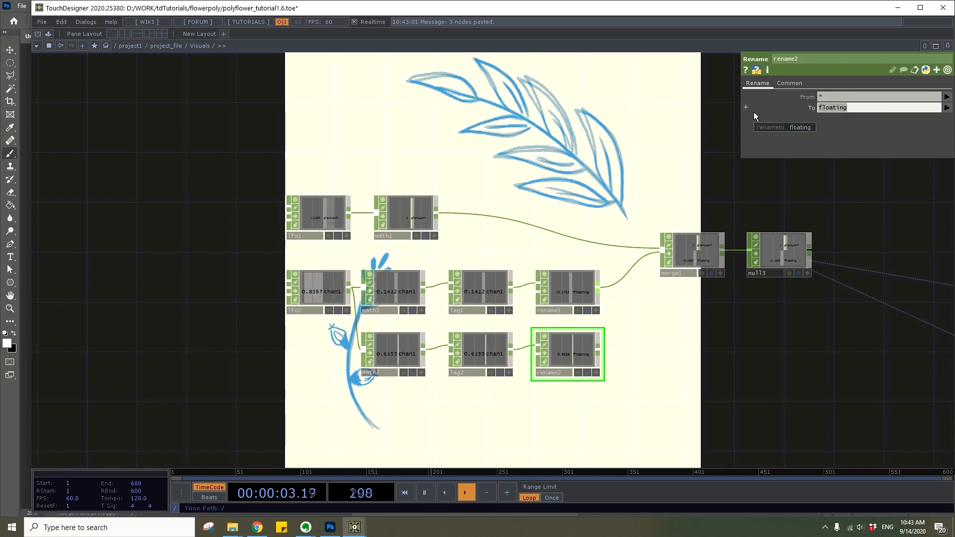
{"action": "type", "text": "plant_rotate"}
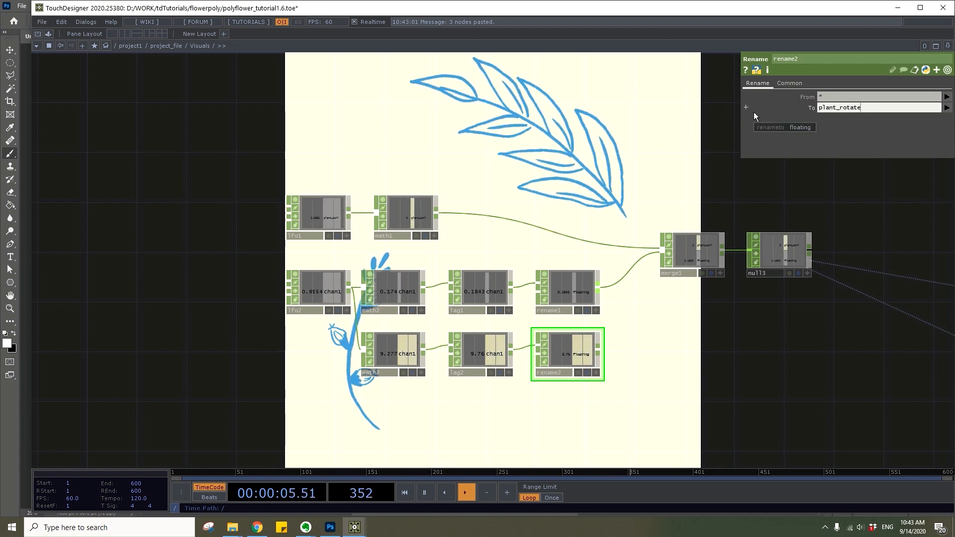
{"action": "key", "text": "Return"}
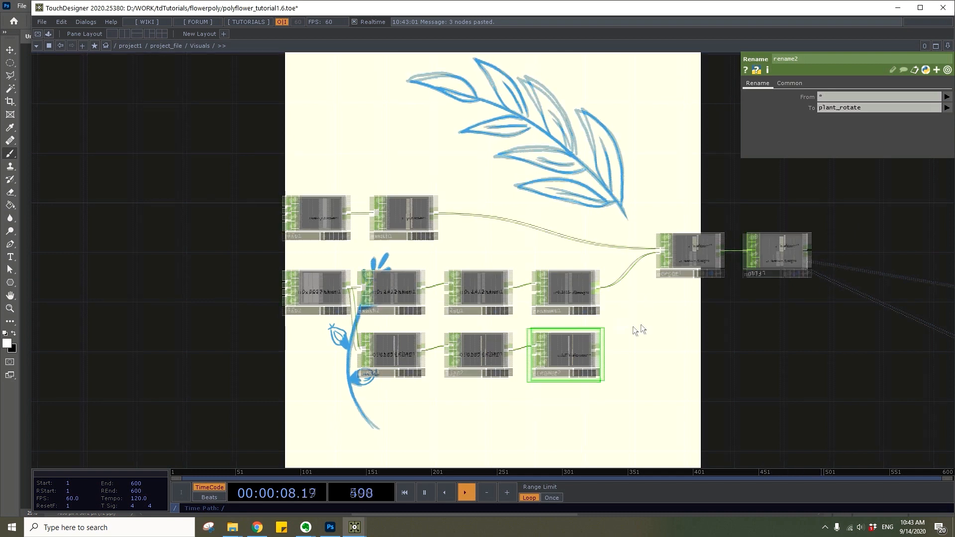
Change the upper Rename CHOP's target channel name to plant_floating and wire the plant_rotate chain into the Merge CHOP
{"action": "left_click_drag", "start_coordinate": [634, 327], "coordinate": [606, 330]}
{"action": "left_click", "coordinate": [553, 300]}
{"action": "left_click", "coordinate": [820, 108]}
{"action": "left_click", "coordinate": [821, 108]}
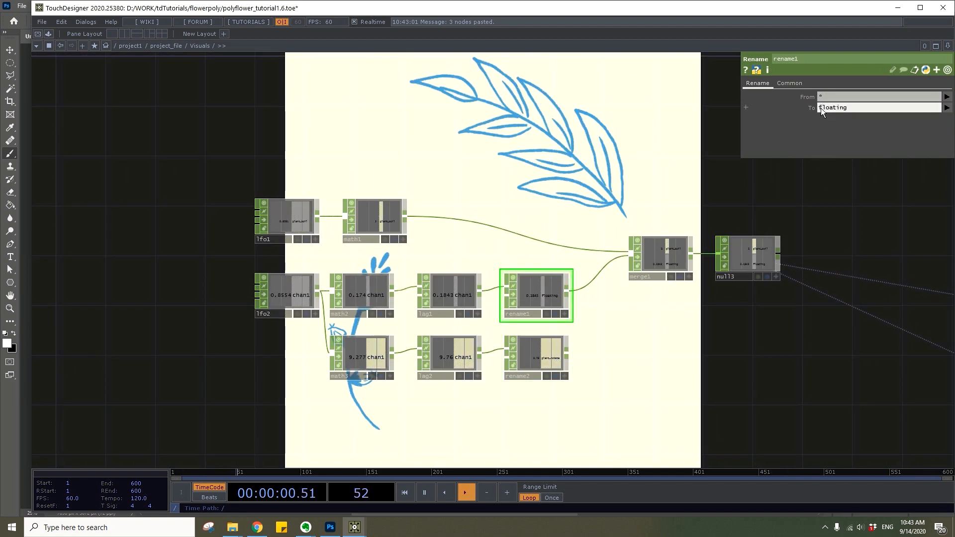
{"action": "type", "text": "plant_"}
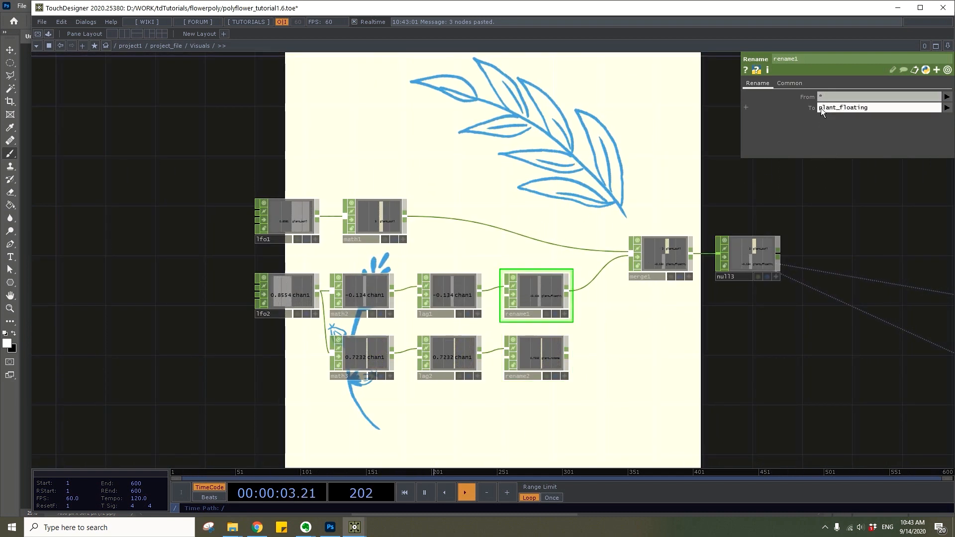
{"action": "key", "text": "Return"}
{"action": "left_click_drag", "start_coordinate": [568, 354], "coordinate": [471, 290]}
Open the final Null CHOP's channels in a separate viewer window and move it clear of the nodes
{"action": "right_click", "coordinate": [594, 272]}
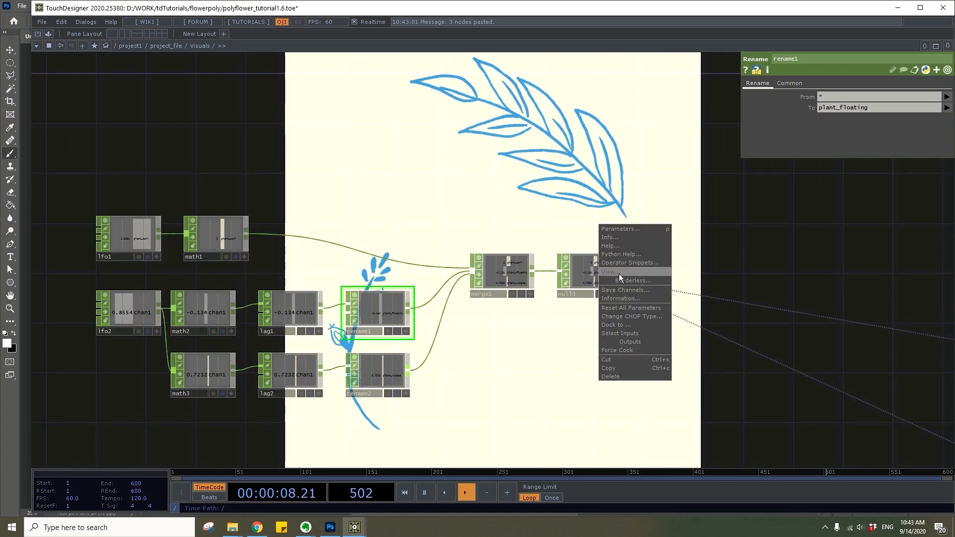
{"action": "left_click", "coordinate": [619, 273]}
{"action": "left_click_drag", "start_coordinate": [580, 202], "coordinate": [374, 218]}
Link the first plant geometry's Z rotation to the plant_rotate channel as a CHOP reference
{"action": "scroll", "coordinate": [741, 198], "scroll_direction": "down", "scroll_amount": 3}
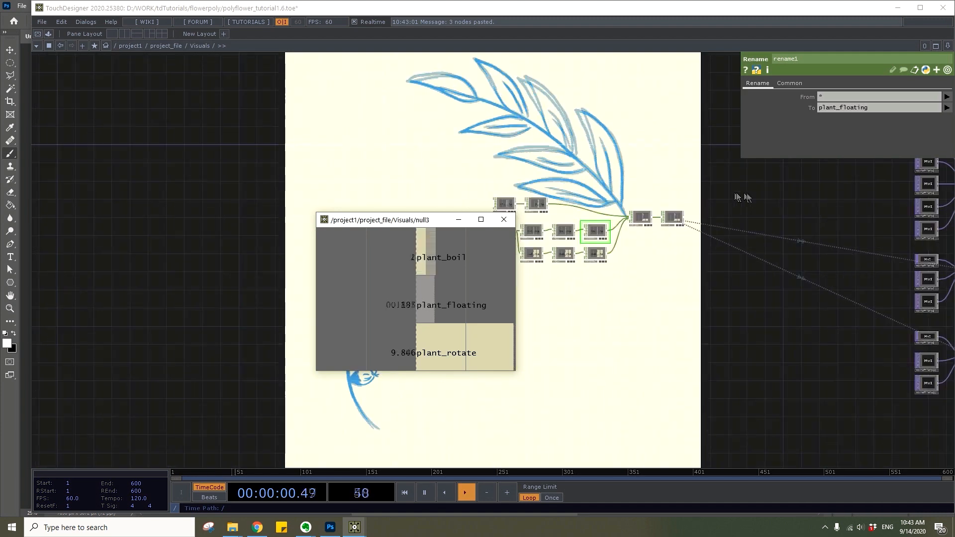
{"action": "left_click_drag", "start_coordinate": [743, 198], "coordinate": [277, 208]}
{"action": "scroll", "coordinate": [669, 186], "scroll_direction": "up", "scroll_amount": 2}
{"action": "scroll", "coordinate": [745, 222], "scroll_direction": "up", "scroll_amount": 5}
{"action": "left_click_drag", "start_coordinate": [715, 216], "coordinate": [655, 285]}
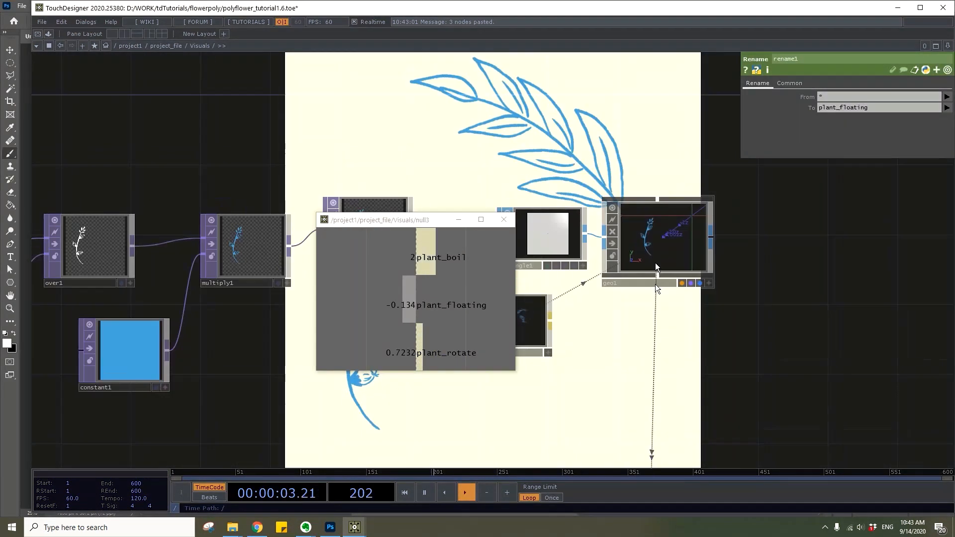
{"action": "left_click", "coordinate": [648, 234]}
{"action": "left_click", "coordinate": [465, 306]}
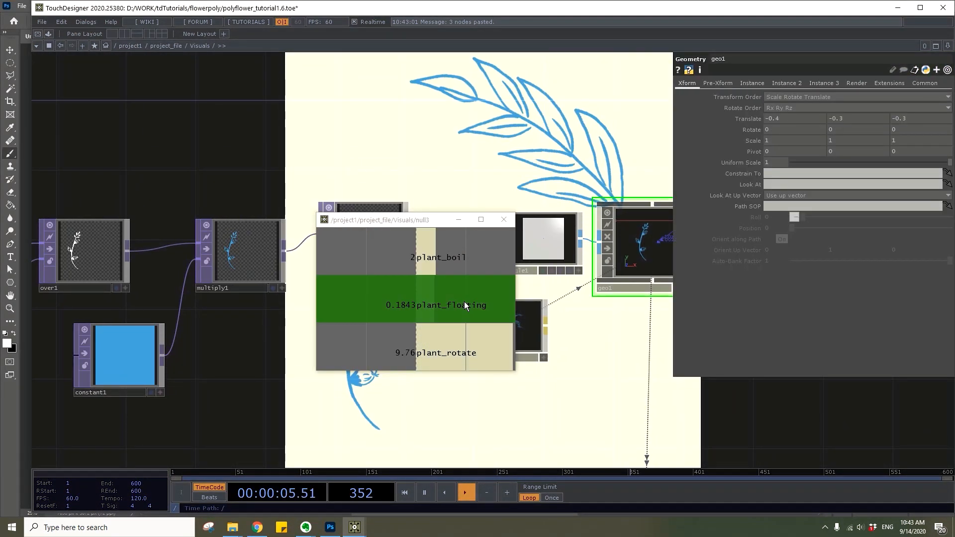
{"action": "left_click_drag", "start_coordinate": [462, 350], "coordinate": [895, 119]}
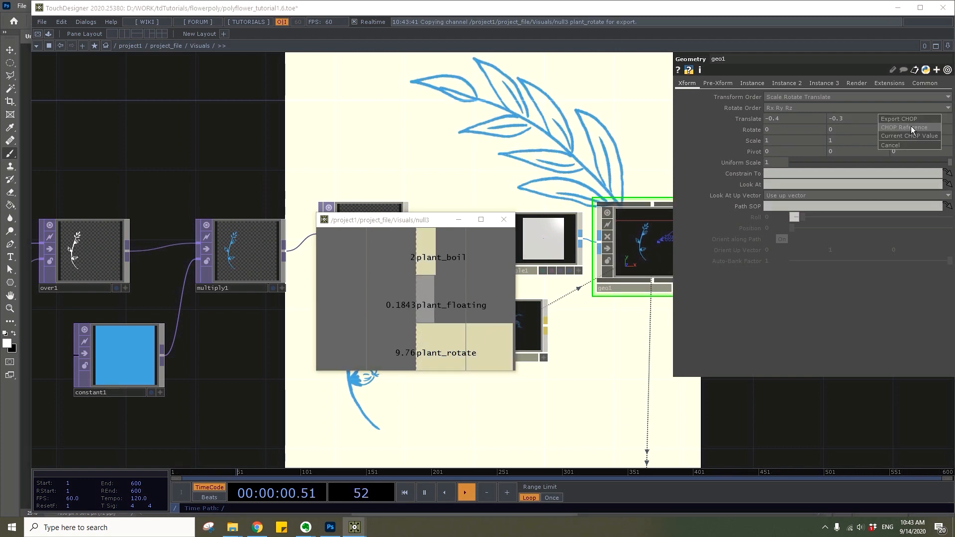
{"action": "left_click", "coordinate": [912, 126]}
Link the second plant geometry's Z translation to the plant_floating channel and close the channel viewer window
{"action": "left_click_drag", "start_coordinate": [404, 226], "coordinate": [166, 309]}
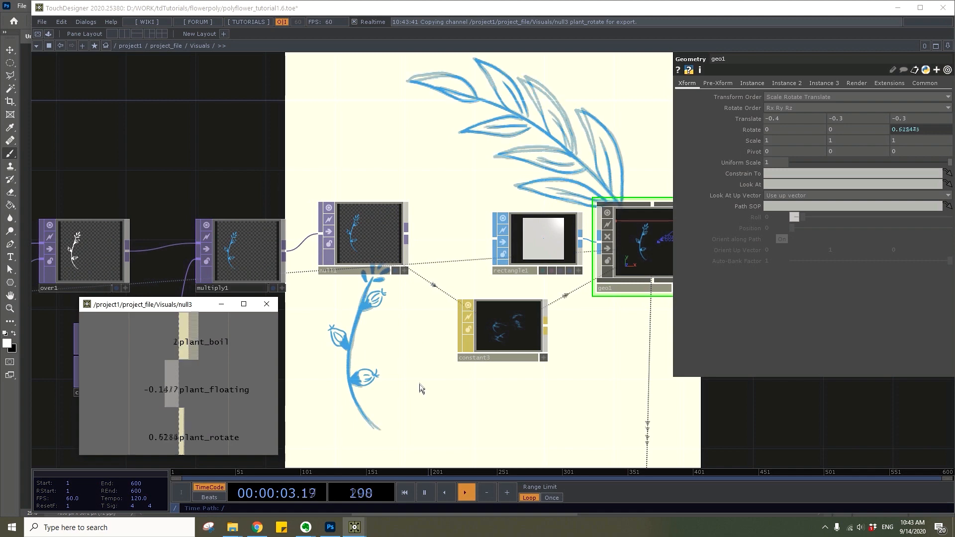
{"action": "scroll", "coordinate": [421, 388], "scroll_direction": "down", "scroll_amount": 5}
{"action": "left_click_drag", "start_coordinate": [476, 321], "coordinate": [473, 228]}
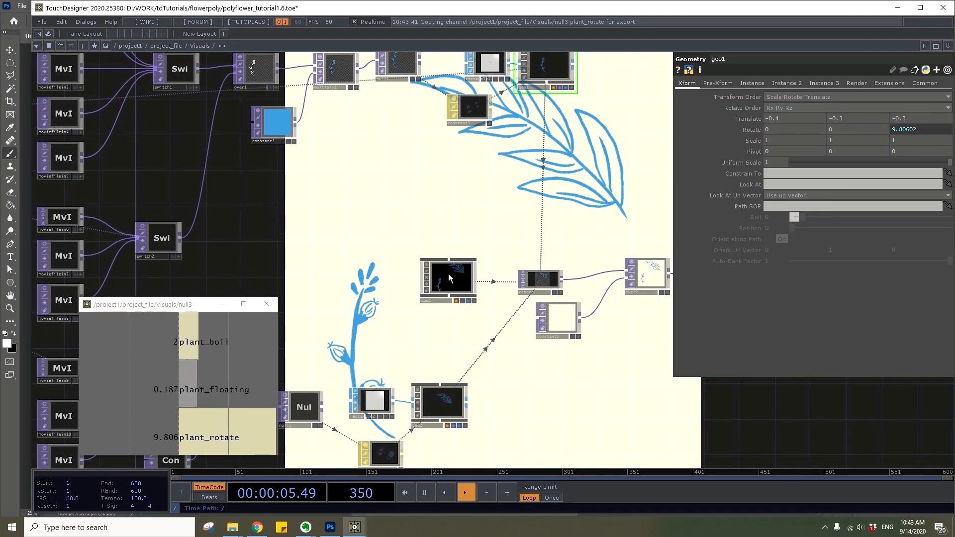
{"action": "left_click", "coordinate": [440, 403]}
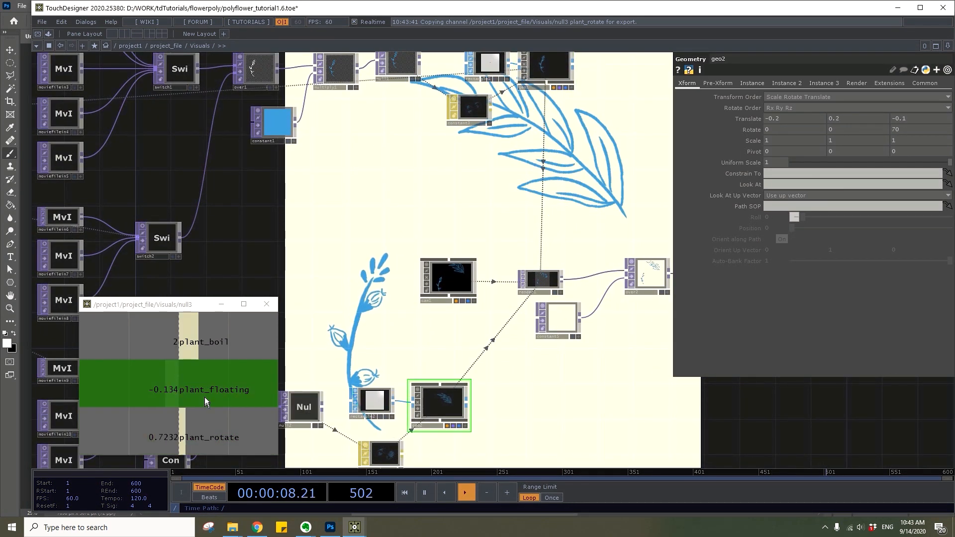
{"action": "left_click_drag", "start_coordinate": [206, 402], "coordinate": [922, 118]}
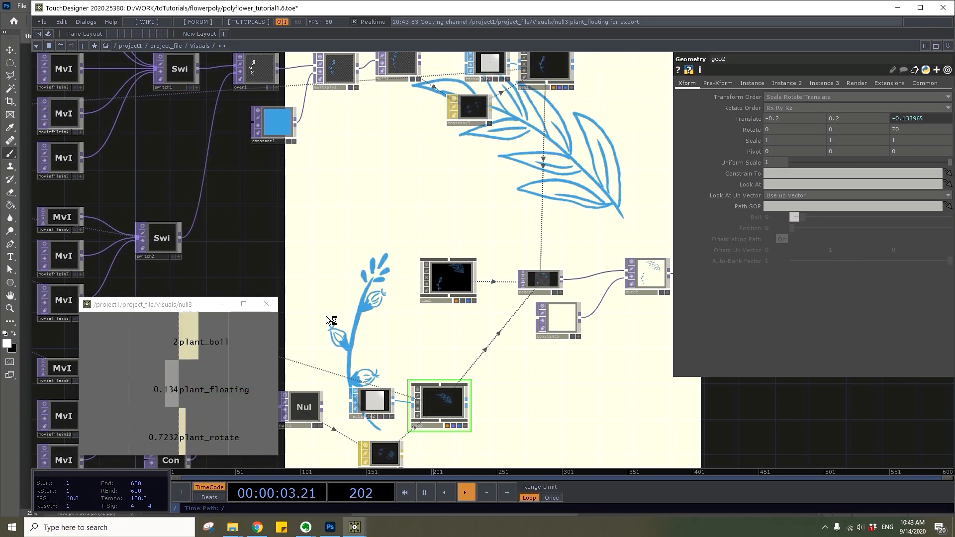
{"action": "left_click", "coordinate": [267, 304]}
Set the upper output range value of the Math CHOP feeding plant_floating to -0.2
{"action": "scroll", "coordinate": [487, 297], "scroll_direction": "down", "scroll_amount": 5}
{"action": "left_click_drag", "start_coordinate": [485, 293], "coordinate": [463, 241]}
{"action": "left_click_drag", "start_coordinate": [238, 285], "coordinate": [327, 305]}
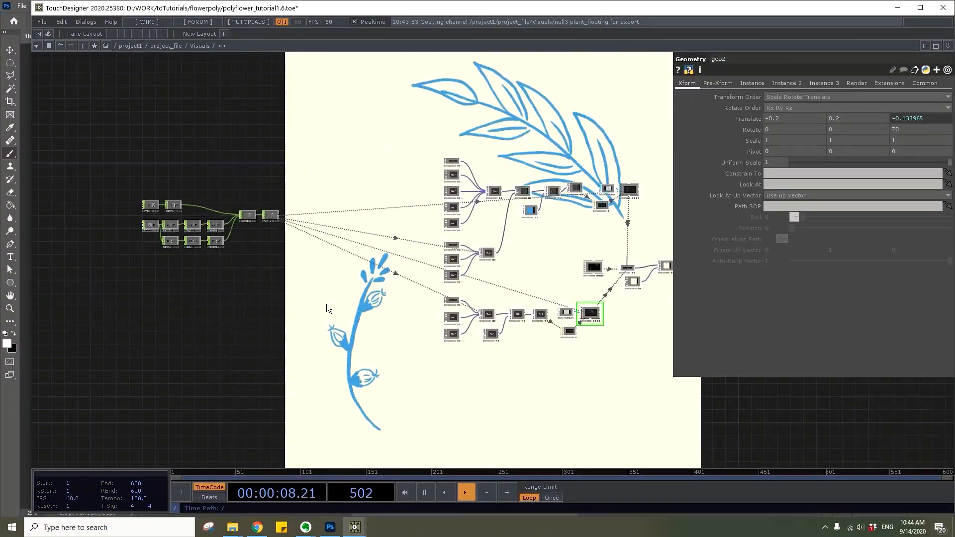
{"action": "scroll", "coordinate": [327, 308], "scroll_direction": "up", "scroll_amount": 10}
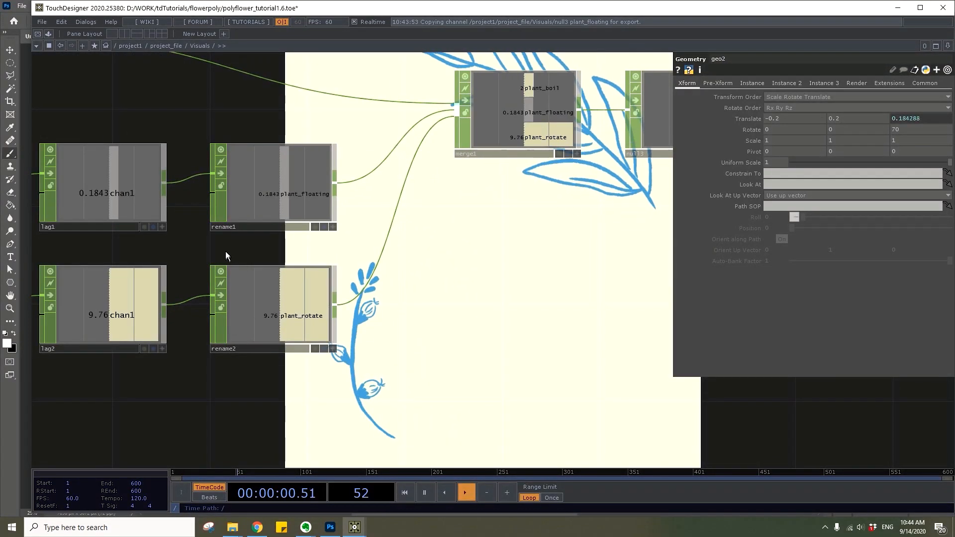
{"action": "left_click", "coordinate": [904, 120]}
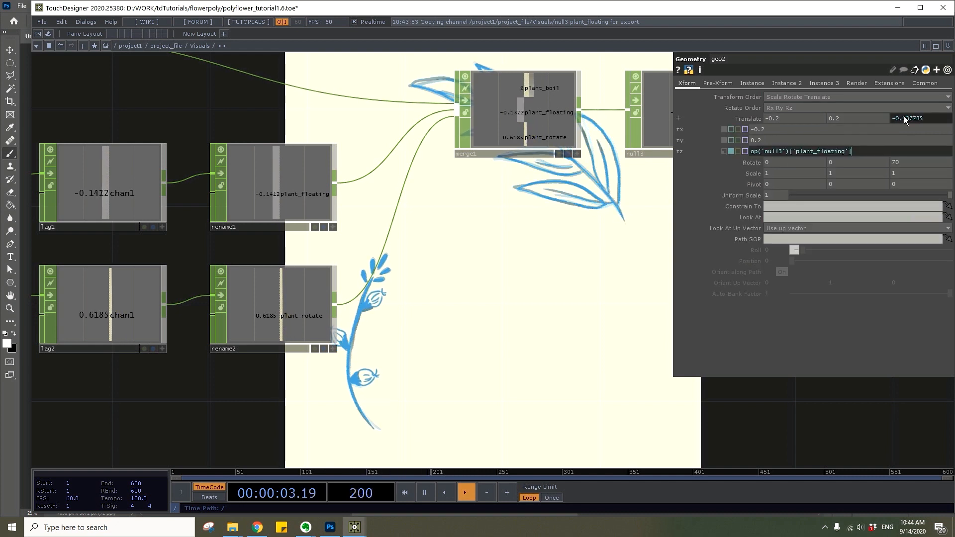
{"action": "left_click_drag", "start_coordinate": [433, 322], "coordinate": [704, 365]}
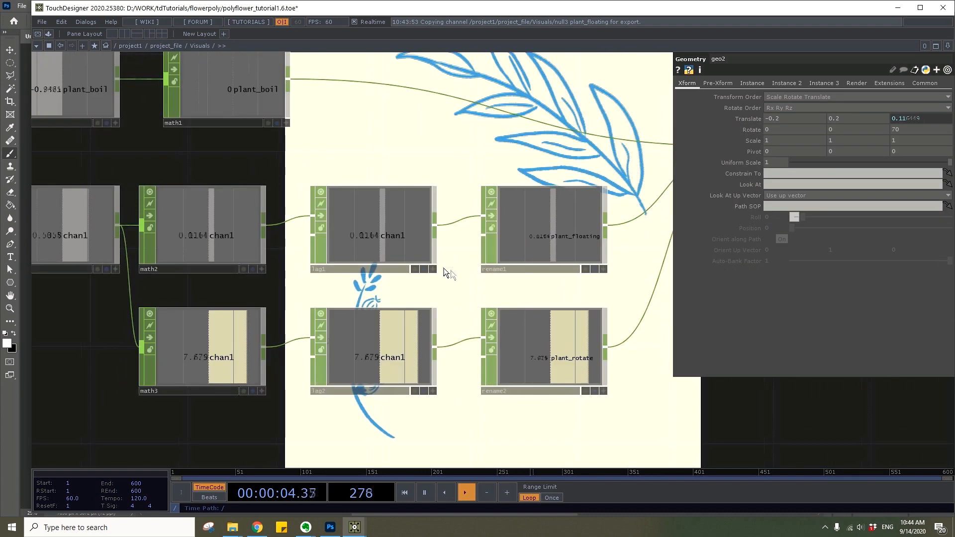
{"action": "left_click", "coordinate": [239, 237]}
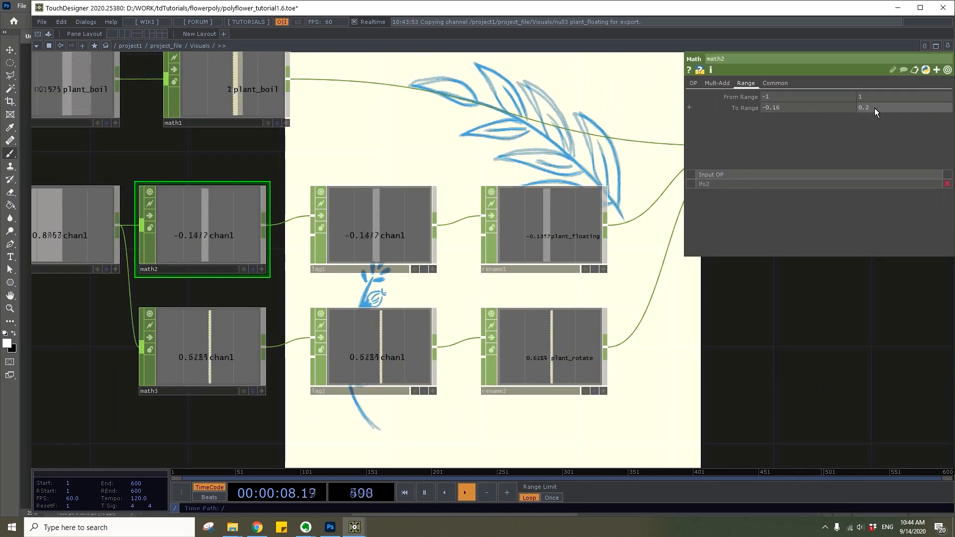
{"action": "left_click", "coordinate": [859, 107]}
{"action": "type", "text": "-"}
{"action": "key", "text": "Return"}
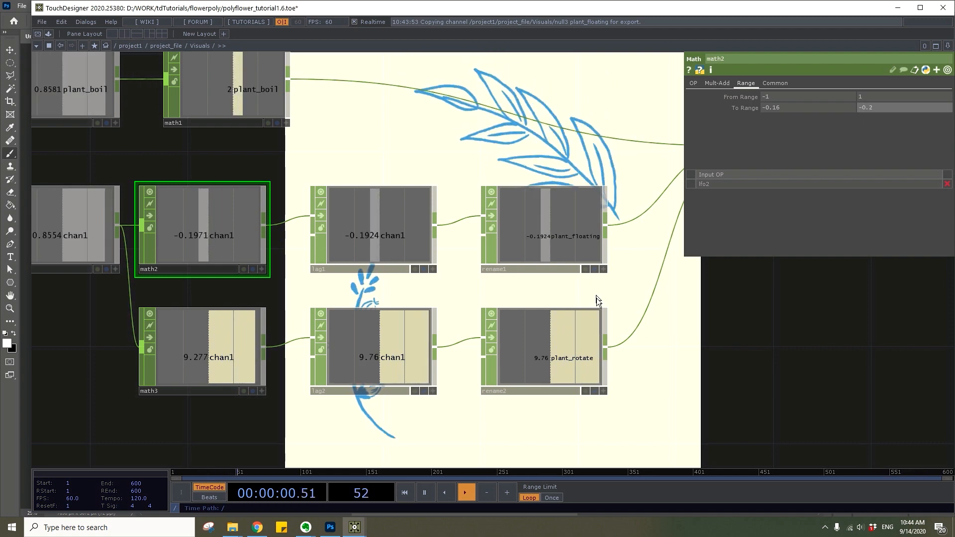
Open the reference visuals network and examine its additional geometric shapes
{"action": "scroll", "coordinate": [703, 310], "scroll_direction": "down", "scroll_amount": 2}
{"action": "scroll", "coordinate": [366, 252], "scroll_direction": "down", "scroll_amount": 6}
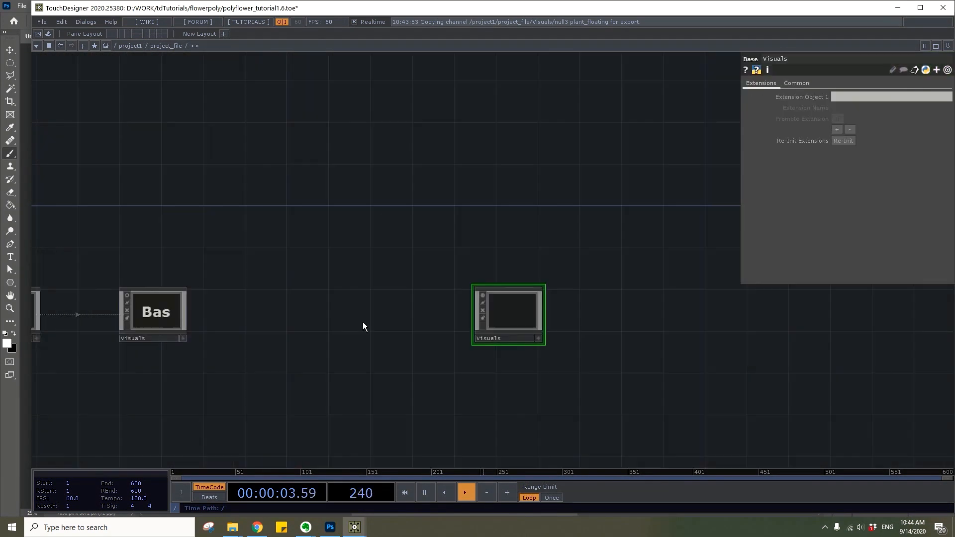
{"action": "left_click_drag", "start_coordinate": [197, 316], "coordinate": [310, 315]}
{"action": "left_click", "coordinate": [246, 310]}
{"action": "scroll", "coordinate": [246, 310], "scroll_direction": "up", "scroll_amount": 1}
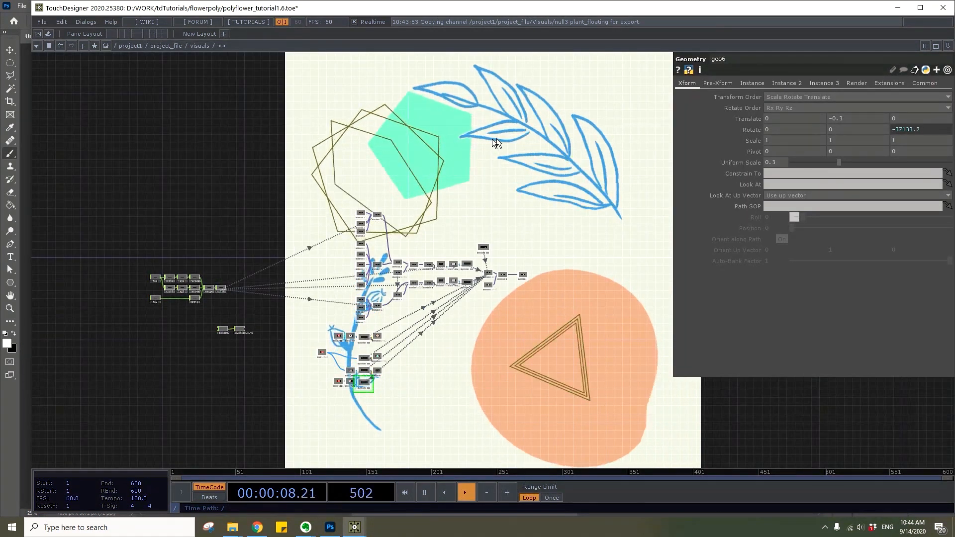
Return to the Visuals network under construction and go to the empty area below the plant chains
{"action": "scroll", "coordinate": [551, 319], "scroll_direction": "down", "scroll_amount": 1}
{"action": "left_click_drag", "start_coordinate": [527, 339], "coordinate": [421, 332]}
{"action": "left_click", "coordinate": [506, 303]}
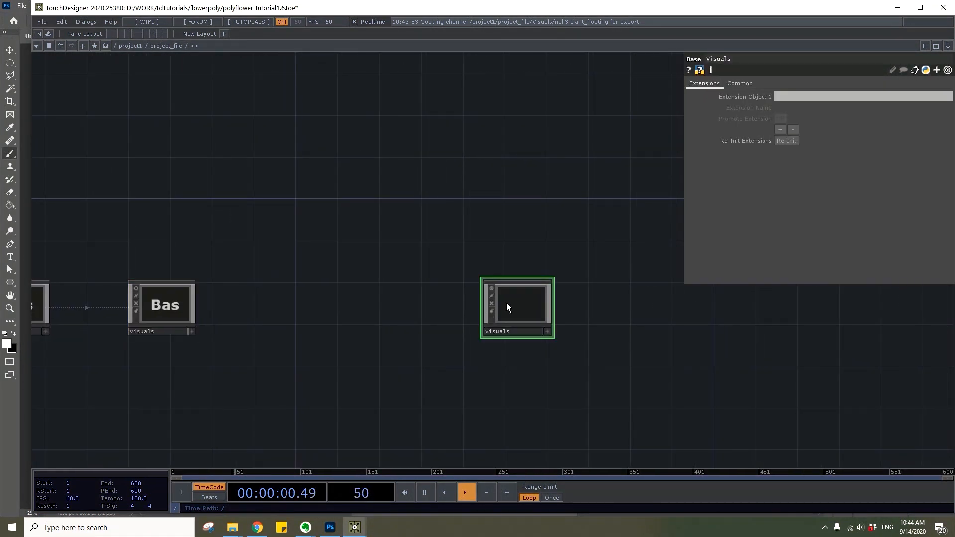
{"action": "scroll", "coordinate": [508, 305], "scroll_direction": "up", "scroll_amount": 1}
{"action": "scroll", "coordinate": [550, 344], "scroll_direction": "up", "scroll_amount": 4}
{"action": "scroll", "coordinate": [550, 343], "scroll_direction": "down", "scroll_amount": 4}
{"action": "left_click_drag", "start_coordinate": [550, 343], "coordinate": [244, 259]}
{"action": "left_click_drag", "start_coordinate": [353, 395], "coordinate": [400, 318]}
{"action": "scroll", "coordinate": [407, 296], "scroll_direction": "up", "scroll_amount": 5}
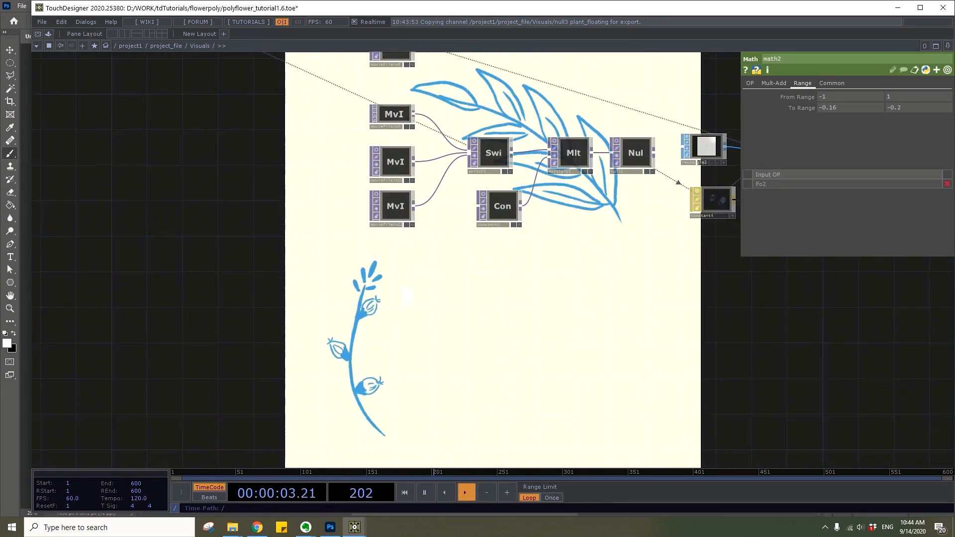
Add a Circle SOP in the empty area below the plant chains and set both its radius values to 0.5
{"action": "key", "text": "Tab"}
{"action": "type", "text": "circ"}
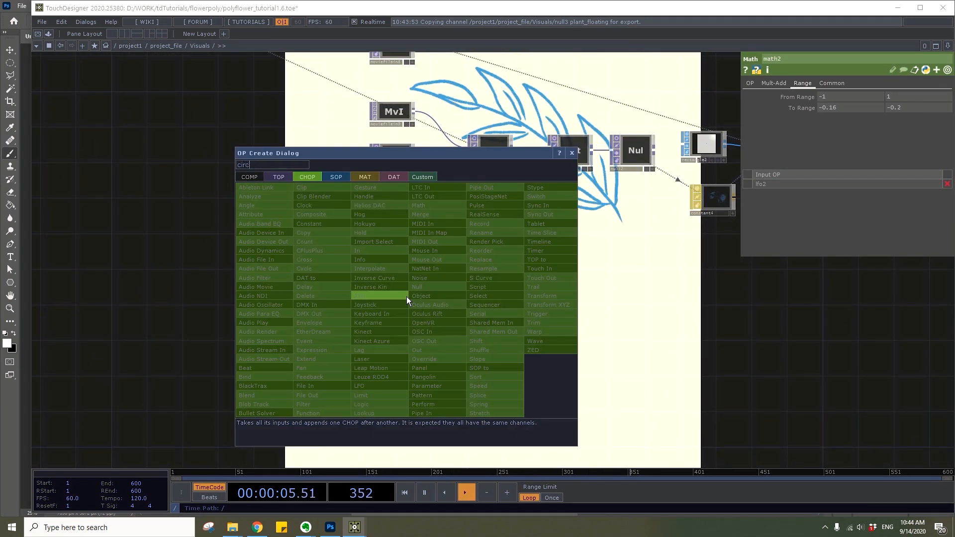
{"action": "left_click", "coordinate": [336, 177]}
{"action": "left_click", "coordinate": [247, 350]}
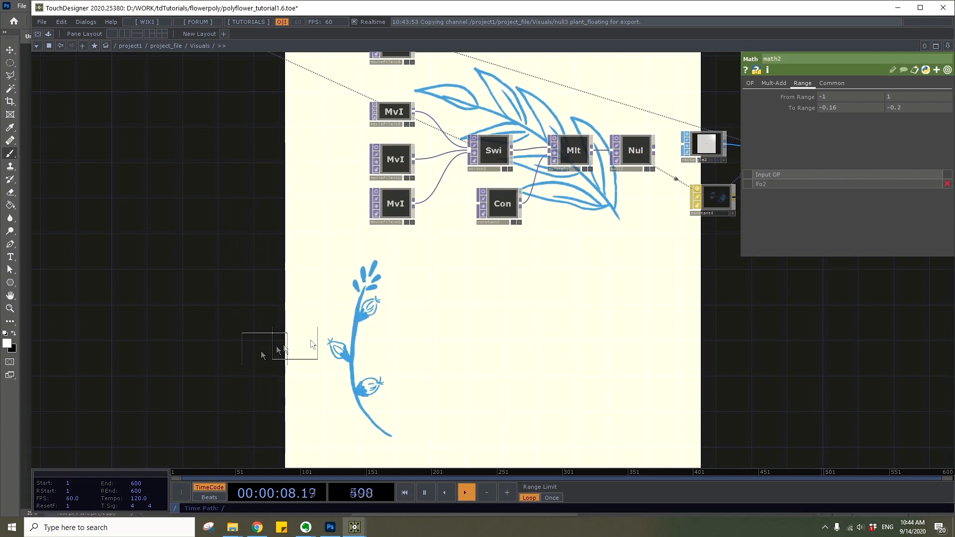
{"action": "left_click", "coordinate": [395, 308]}
{"action": "scroll", "coordinate": [400, 308], "scroll_direction": "up", "scroll_amount": 4}
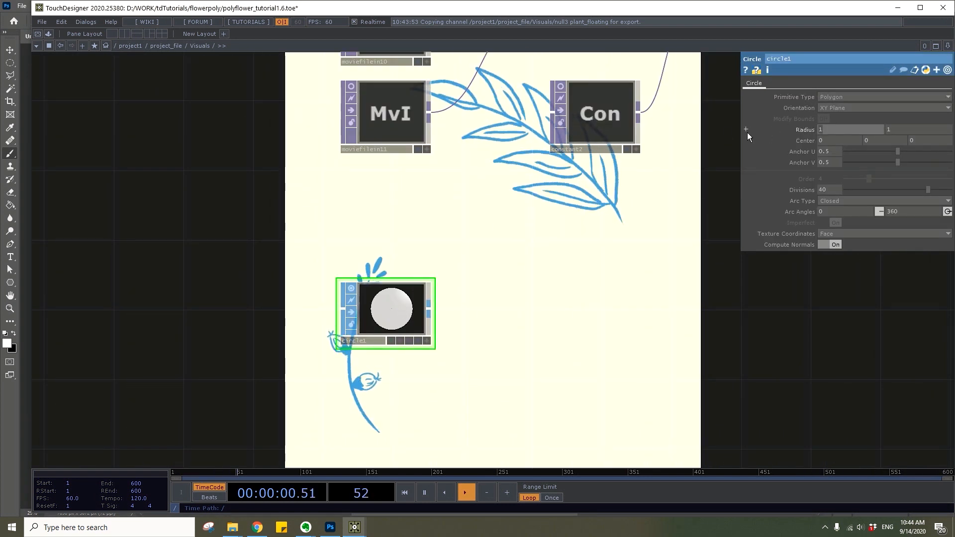
{"action": "left_click", "coordinate": [845, 129]}
{"action": "type", "text": ".5.5"}
{"action": "left_click_drag", "start_coordinate": [483, 314], "coordinate": [439, 270]}
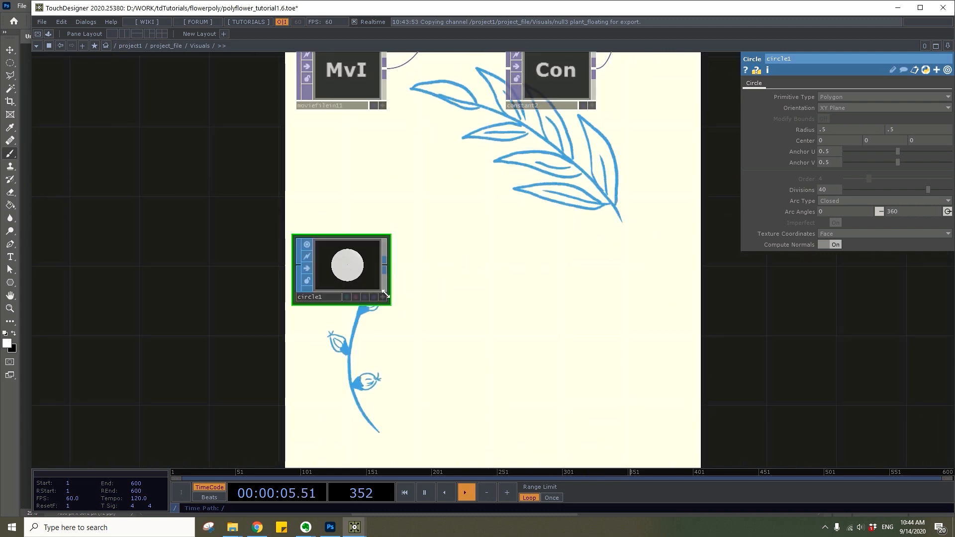
Append a Noise SOP to the circle and set its exponent to 0.5 and amplitude to 1
{"action": "right_click", "coordinate": [384, 263]}
{"action": "type", "text": "noise"}
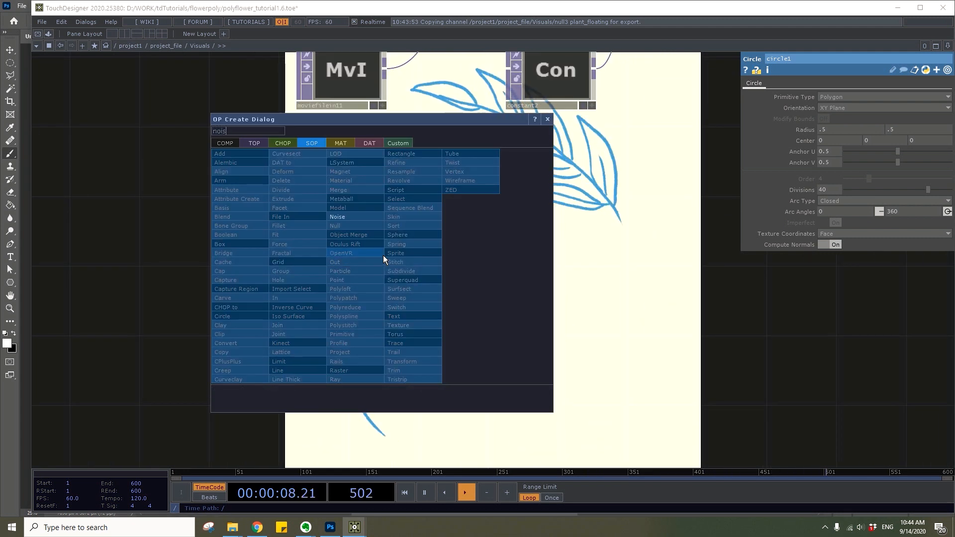
{"action": "left_click", "coordinate": [356, 218]}
{"action": "left_click", "coordinate": [466, 271]}
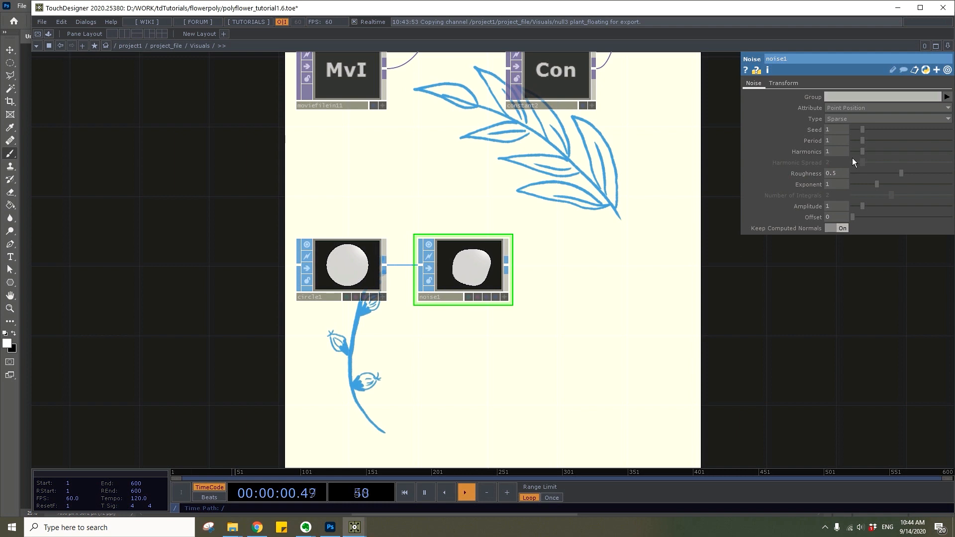
{"action": "type", "text": ".5"}
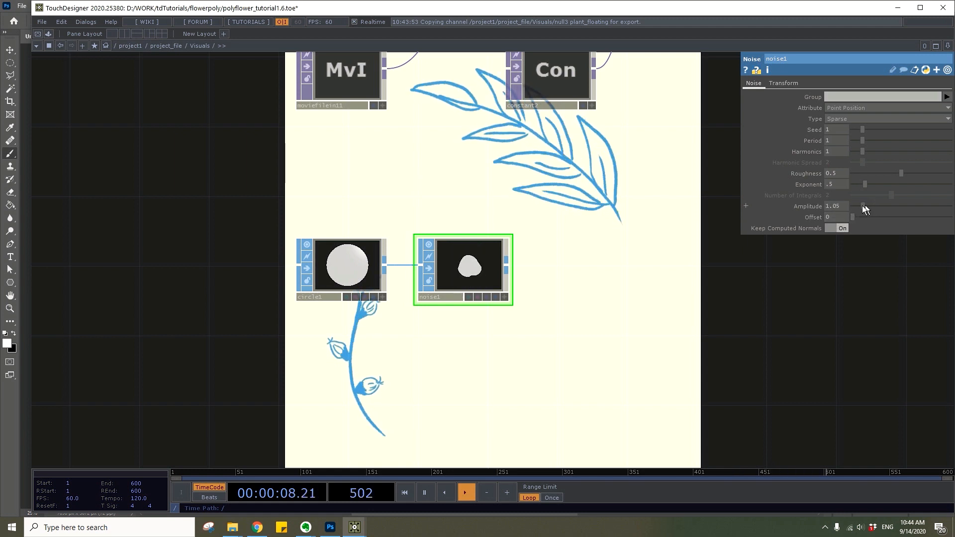
{"action": "left_click_drag", "start_coordinate": [848, 206], "coordinate": [762, 206]}
{"action": "type", "text": "1"}
{"action": "key", "text": "Return"}
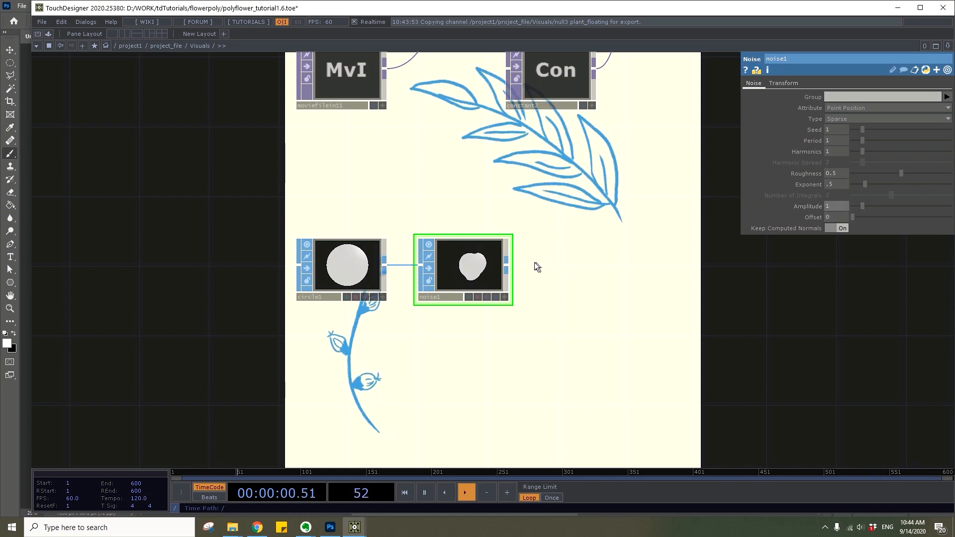
Create a Geometry COMP beside the Noise SOP, wired to receive the noise-deformed circle
{"action": "key", "text": "Tab"}
{"action": "type", "text": "geo"}
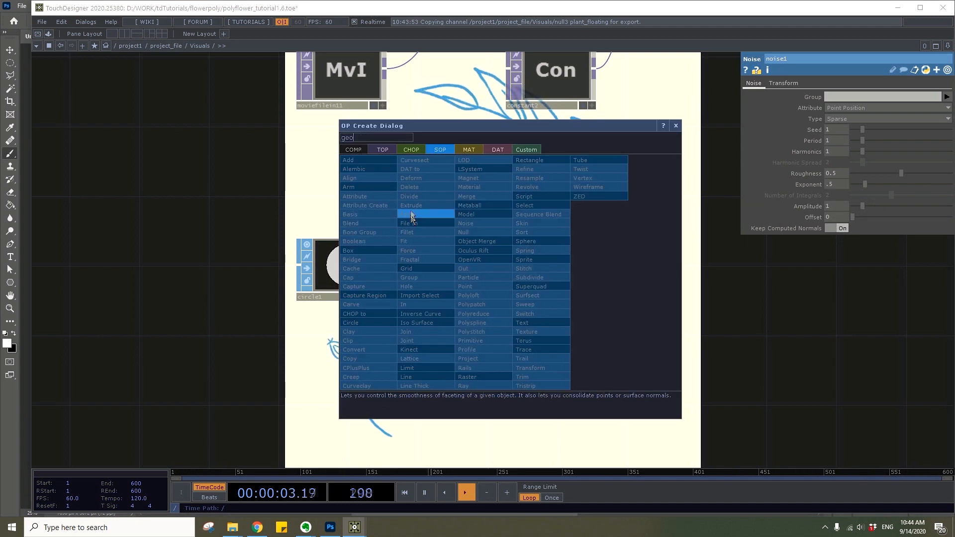
{"action": "left_click", "coordinate": [353, 150]}
{"action": "left_click", "coordinate": [367, 217]}
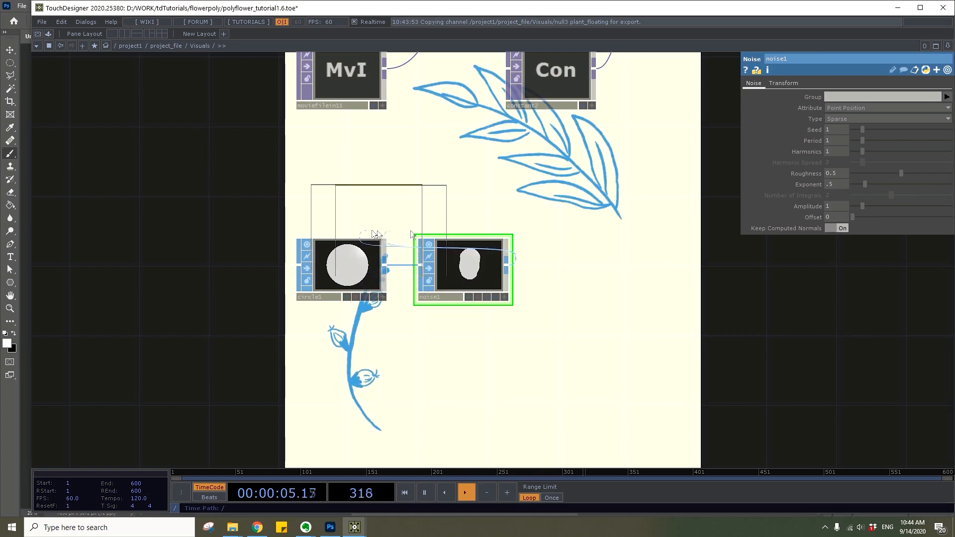
{"action": "left_click", "coordinate": [616, 270]}
{"action": "key", "text": "h"}
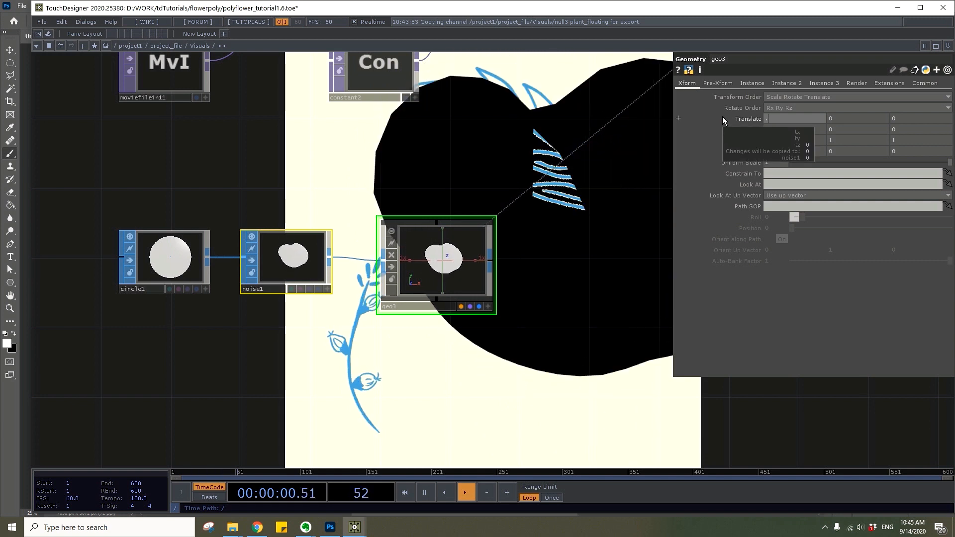
Set the noise-deformed circle geometry's translation to X 0.2, Y -0.5 and Z -1
{"action": "type", "text": "2"}
{"action": "key", "text": "Return"}
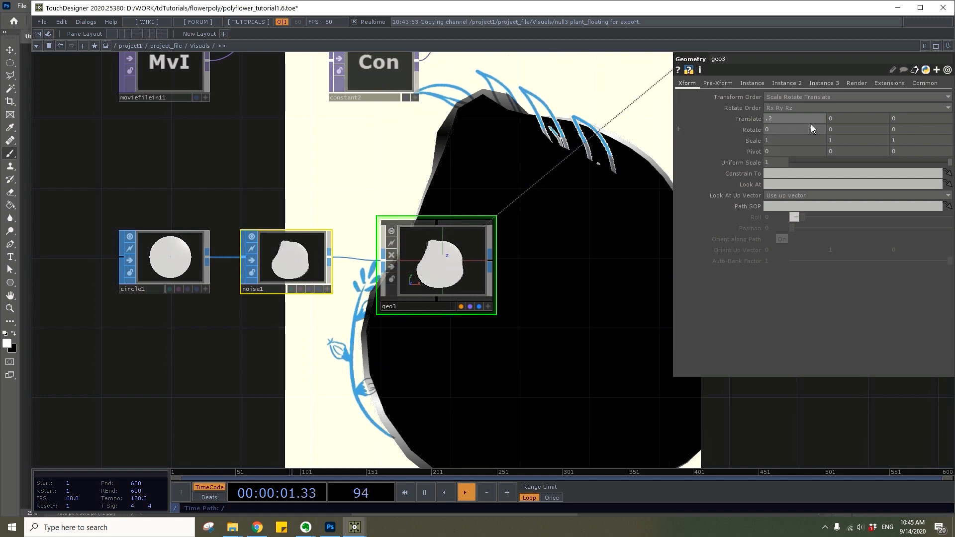
{"action": "left_click", "coordinate": [864, 121]}
{"action": "type", "text": "-.5"}
{"action": "left_click", "coordinate": [936, 123]}
{"action": "type", "text": "-"}
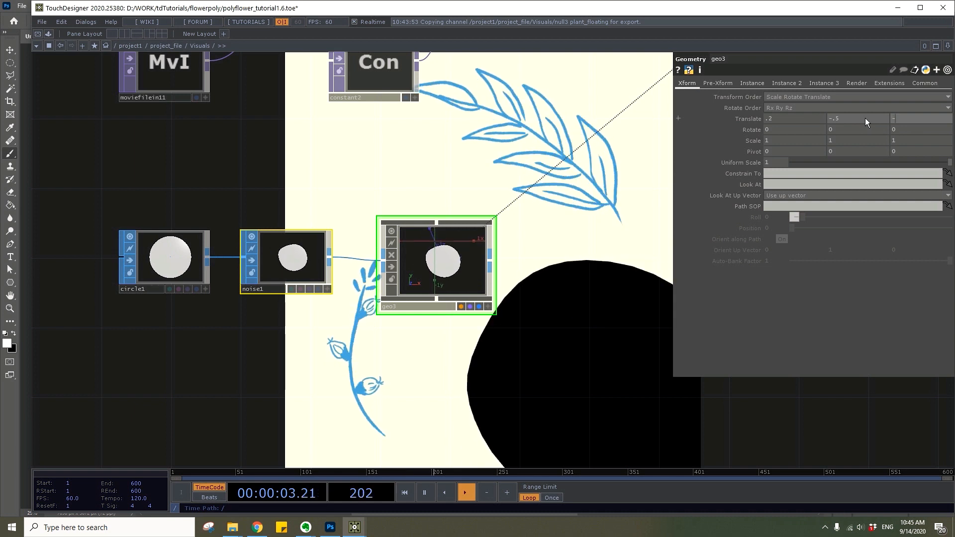
{"action": "type", "text": "1"}
{"action": "key", "text": "Return"}
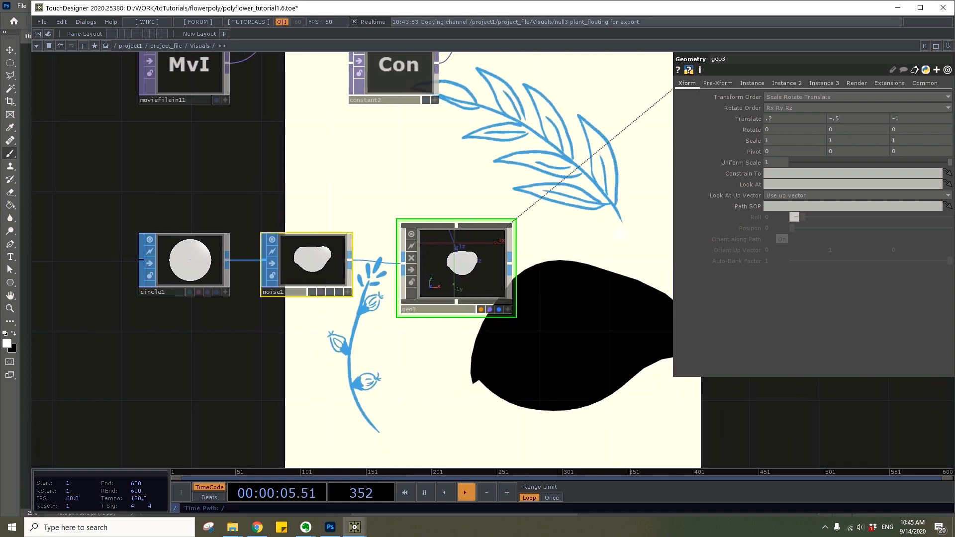
Reduce the Noise SOP's amplitude to about 0.52
{"action": "scroll", "coordinate": [367, 268], "scroll_direction": "up", "scroll_amount": 5}
{"action": "left_click", "coordinate": [366, 269]}
{"action": "left_click", "coordinate": [800, 211]}
{"action": "mouse_move", "coordinate": [778, 211]}
{"action": "middle_mouse_down"}
{"action": "mouse_move", "coordinate": [802, 207]}
{"action": "mouse_move", "coordinate": [769, 207]}
{"action": "mouse_move", "coordinate": [779, 207]}
{"action": "middle_mouse_up"}
Add a Constant MAT beside the noise-deformed circle's geometry
{"action": "scroll", "coordinate": [826, 348], "scroll_direction": "down", "scroll_amount": 3}
{"action": "left_click_drag", "start_coordinate": [826, 348], "coordinate": [623, 279]}
{"action": "scroll", "coordinate": [661, 276], "scroll_direction": "up", "scroll_amount": 3}
{"action": "key", "text": "Tab"}
{"action": "type", "text": "con"}
{"action": "left_click", "coordinate": [582, 160]}
{"action": "left_click", "coordinate": [483, 171]}
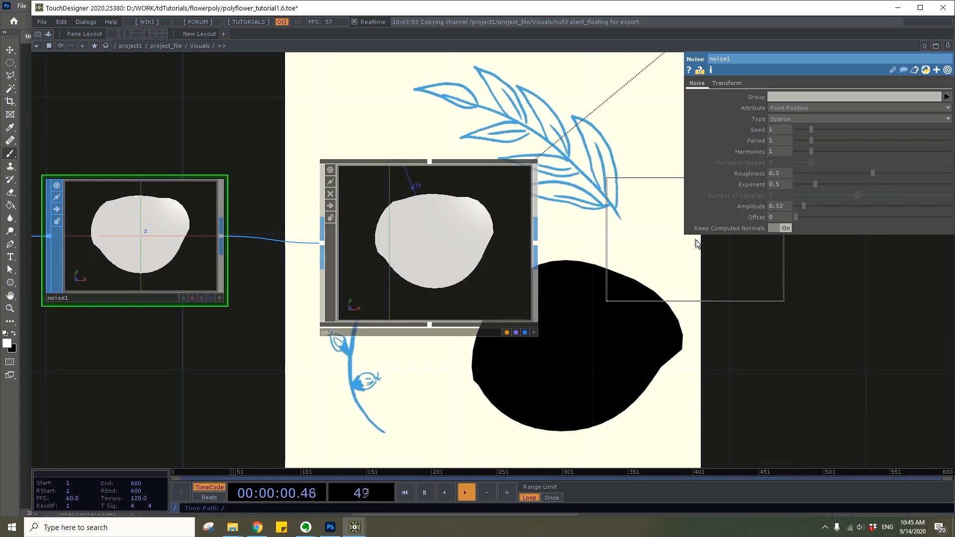
{"action": "left_click", "coordinate": [686, 242]}
{"action": "left_click_drag", "start_coordinate": [687, 386], "coordinate": [509, 381]}
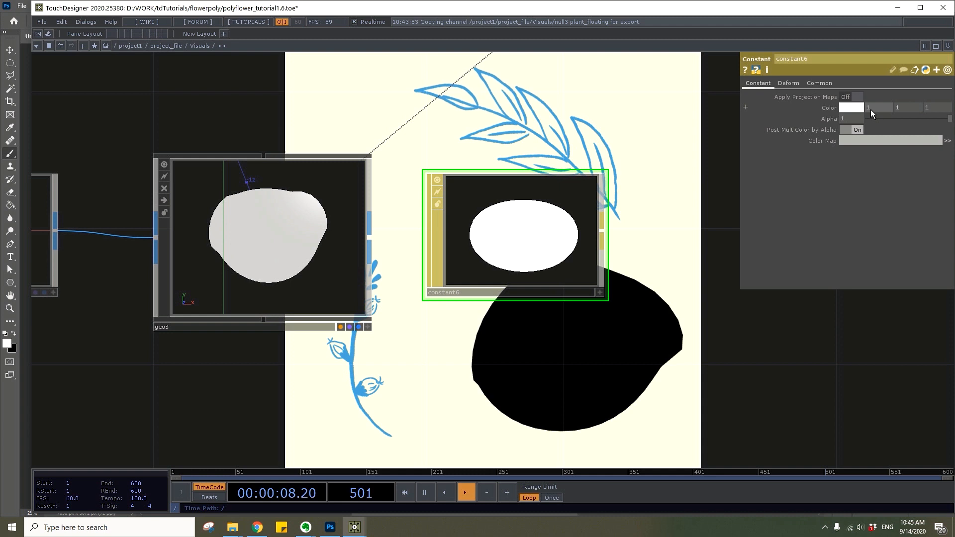
Set the Constant MAT's color to 0.9, 0.7, 0.6 and assign it as the material of the noise-deformed circle's geometry
{"action": "left_click", "coordinate": [887, 109]}
{"action": "key", "text": "BackSpace"}
{"action": "type", "text": ".9"}
{"action": "key", "text": "Return"}
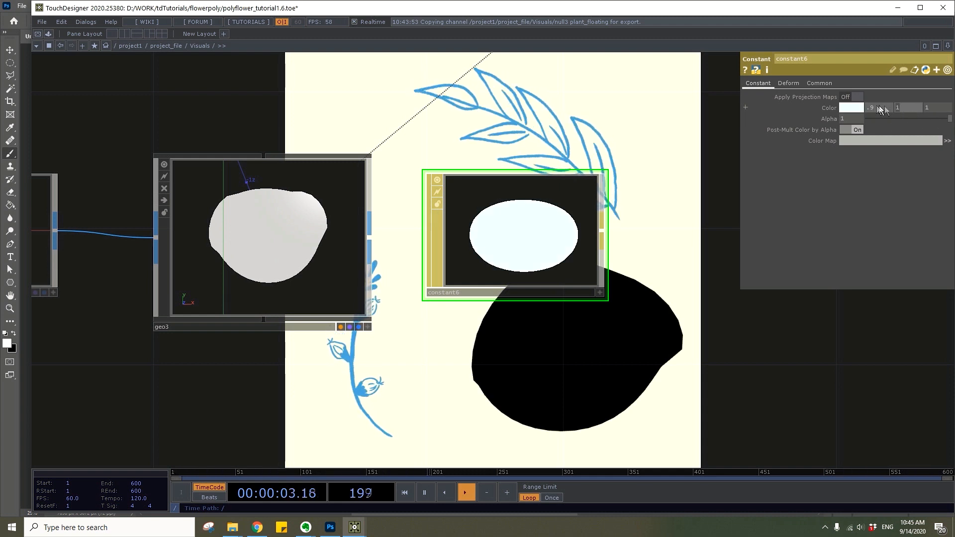
{"action": "type", "text": ".7"}
{"action": "key", "text": "Tab"}
{"action": "type", "text": ".6"}
{"action": "key", "text": "Return"}
{"action": "left_click_drag", "start_coordinate": [599, 227], "coordinate": [313, 245]}
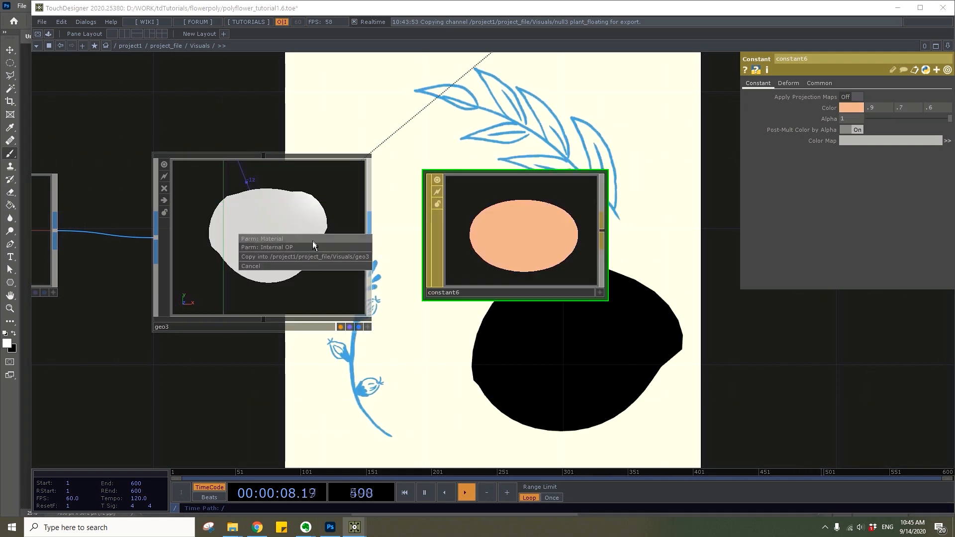
{"action": "left_click", "coordinate": [313, 241]}
Duplicate the Circle SOP below the original and set the copy's divisions to 5
{"action": "scroll", "coordinate": [391, 267], "scroll_direction": "down", "scroll_amount": 5}
{"action": "left_click_drag", "start_coordinate": [432, 332], "coordinate": [689, 286]}
{"action": "left_click_drag", "start_coordinate": [312, 249], "coordinate": [357, 207]}
{"action": "left_click", "coordinate": [342, 183]}
{"action": "key", "text": "ctrl+c"}
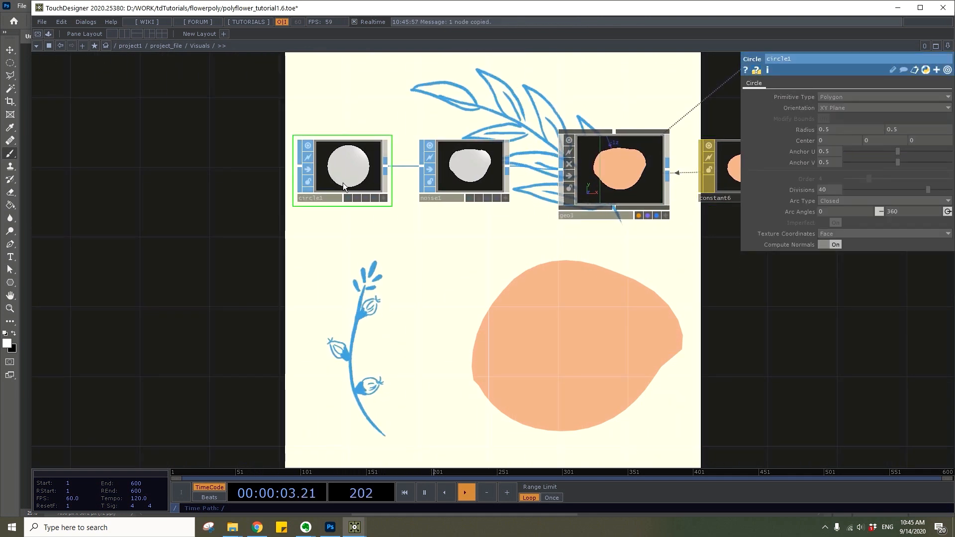
{"action": "key", "text": "ctrl+v"}
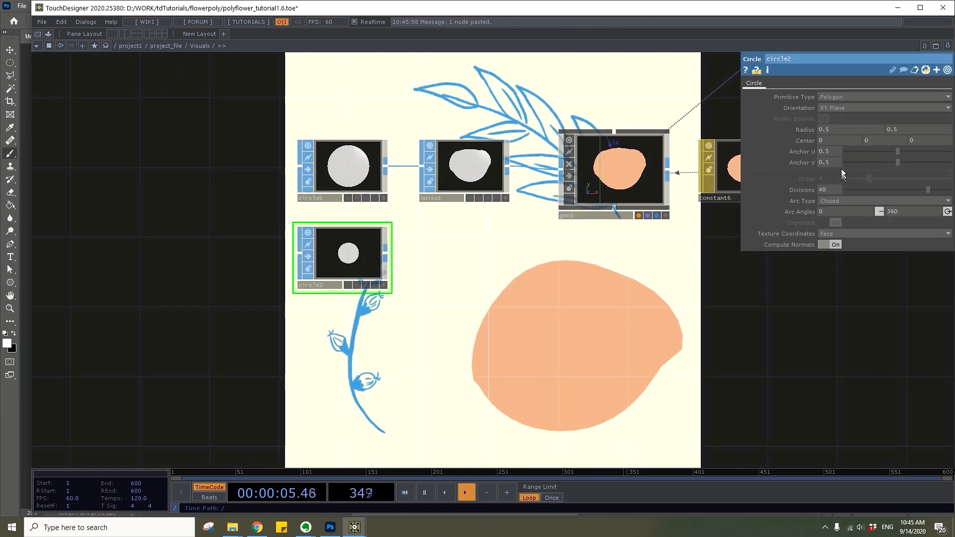
{"action": "left_click_drag", "start_coordinate": [836, 191], "coordinate": [798, 188]}
{"action": "type", "text": "5"}
{"action": "key", "text": "Return"}
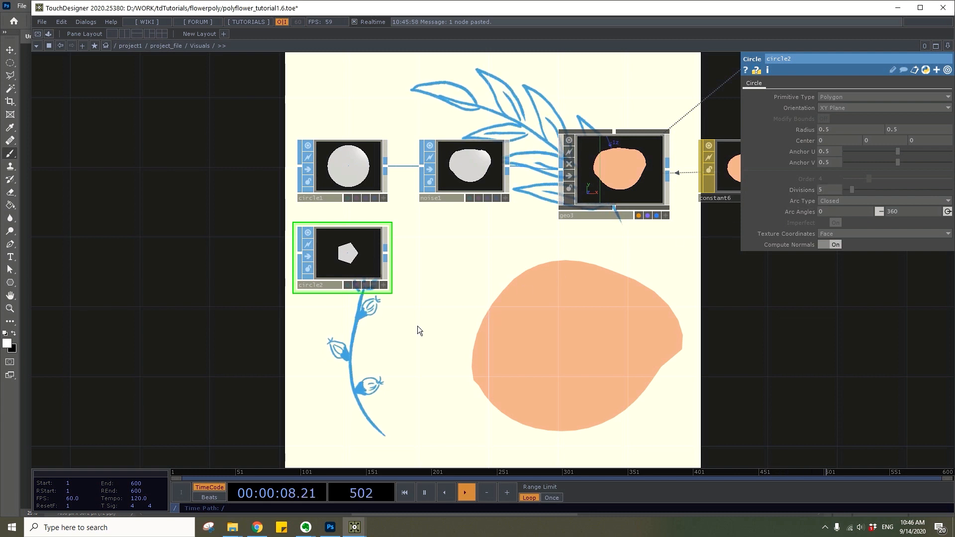
Create a Geometry COMP wired to the five-sided circle, below the first shape's geometry
{"action": "left_click_drag", "start_coordinate": [418, 329], "coordinate": [412, 331]}
{"action": "key", "text": "Tab"}
{"action": "type", "text": "ge"}
{"action": "left_click", "coordinate": [221, 154]}
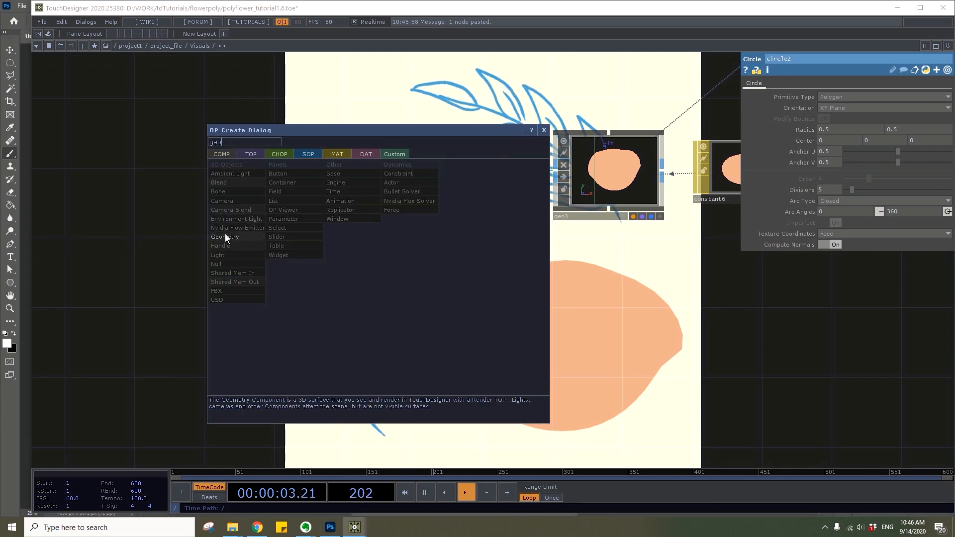
{"action": "left_click", "coordinate": [229, 239]}
{"action": "left_click", "coordinate": [605, 283]}
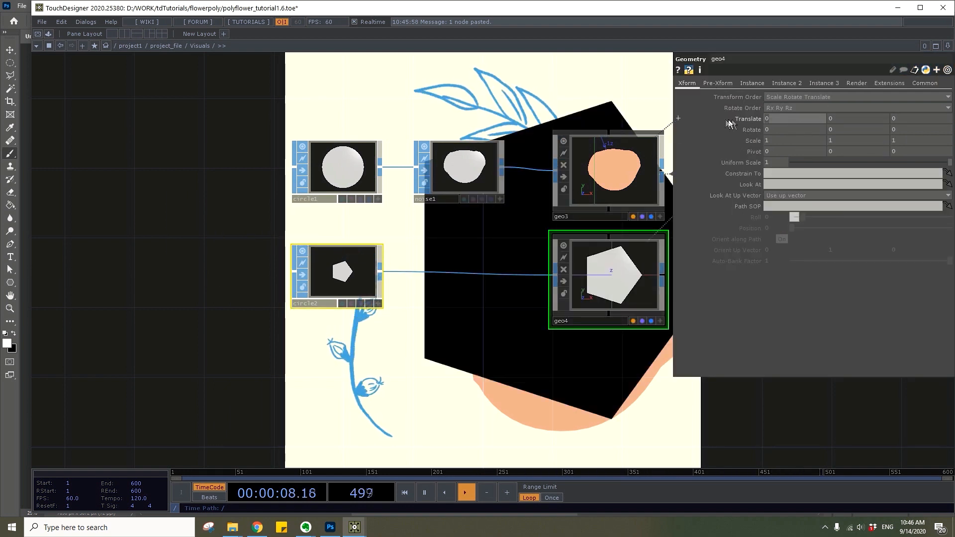
Set the pentagon geometry's translation to X -0.5, Y 0.5, Z -0.7 and its uniform scale to 0.5
{"action": "type", "text": "-.5"}
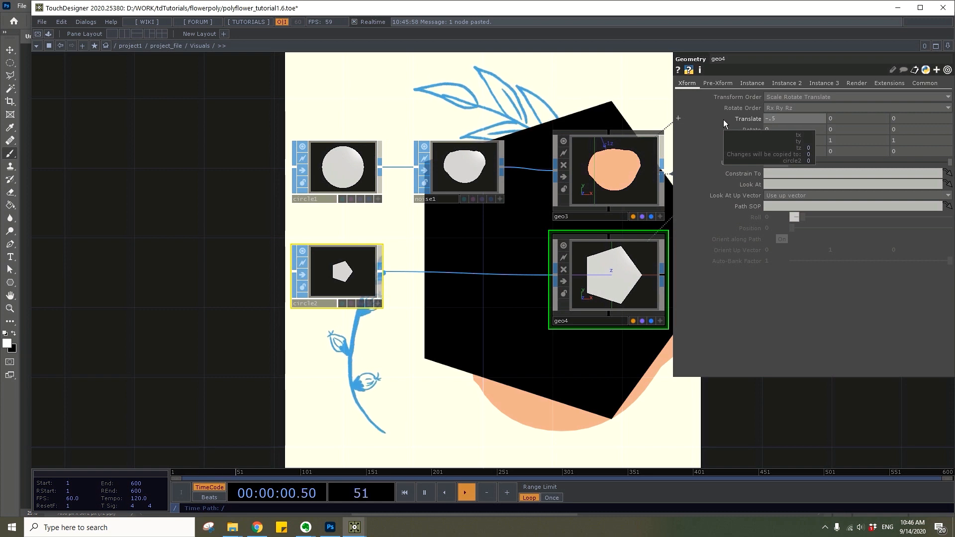
{"action": "key", "text": "Return"}
{"action": "type", "text": ".5"}
{"action": "key", "text": "Return"}
{"action": "left_click", "coordinate": [913, 119]}
{"action": "type", "text": "-."}
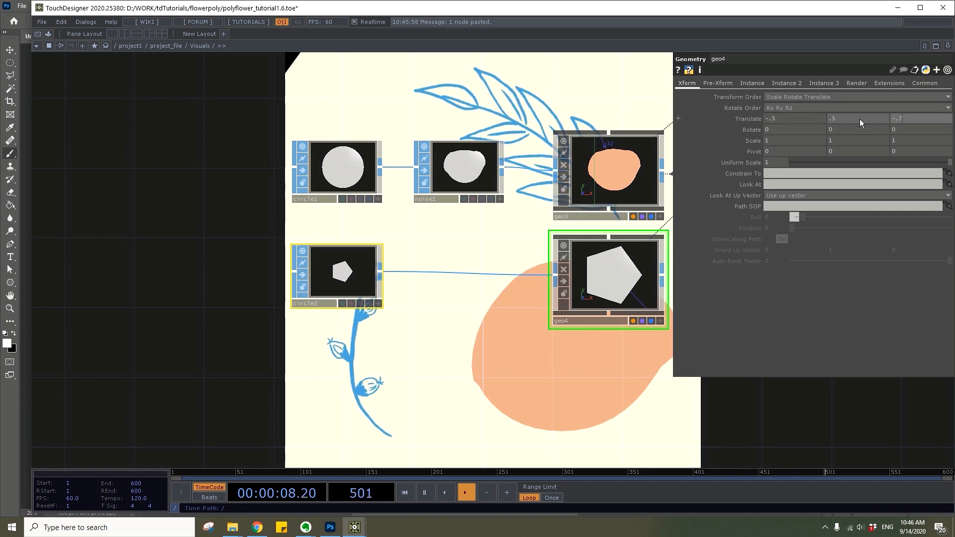
{"action": "type", "text": "7"}
{"action": "key", "text": "Return"}
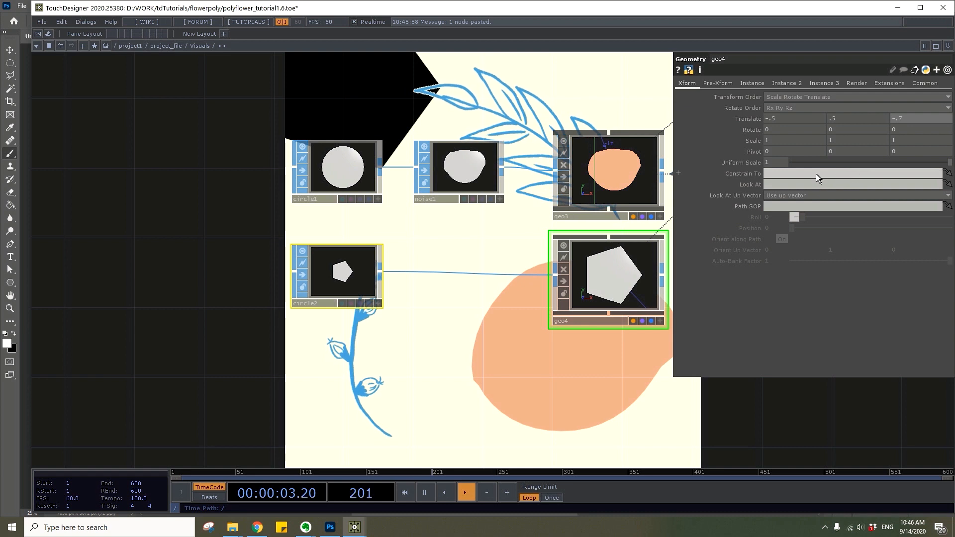
{"action": "type", "text": ".5"}
{"action": "key", "text": "Return"}
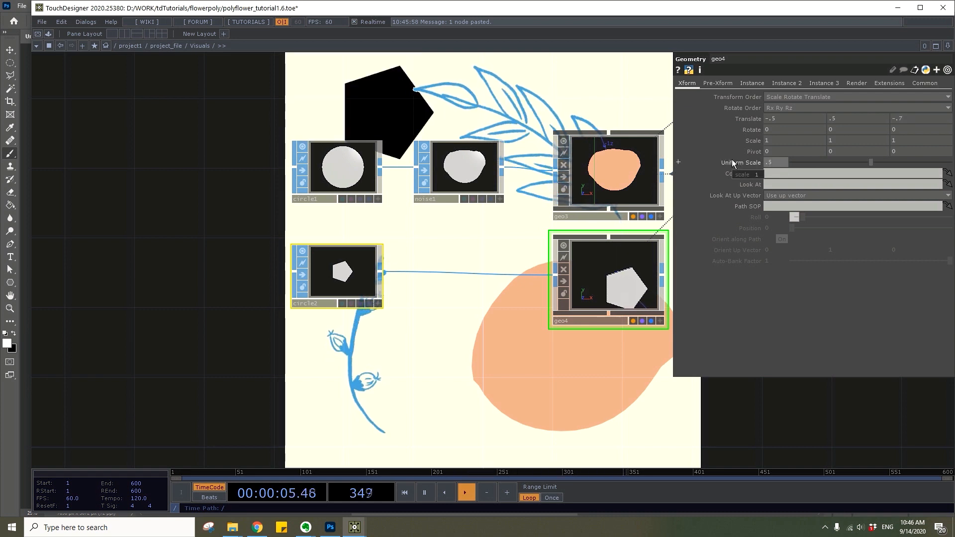
Adjust the five-sided Circle SOP's center to match the center of the original circle
{"action": "left_click", "coordinate": [347, 291]}
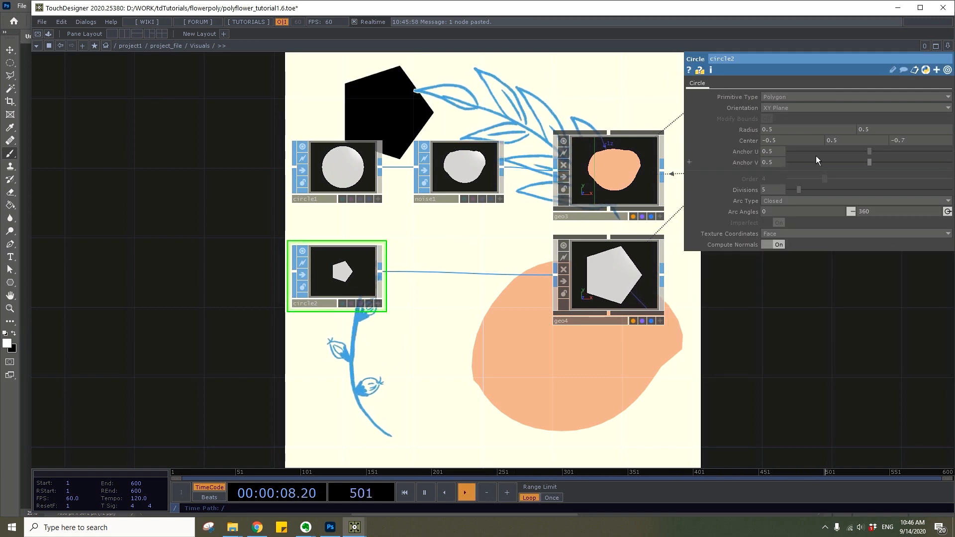
{"action": "left_click_drag", "start_coordinate": [846, 144], "coordinate": [890, 148]}
{"action": "left_click", "coordinate": [362, 177]}
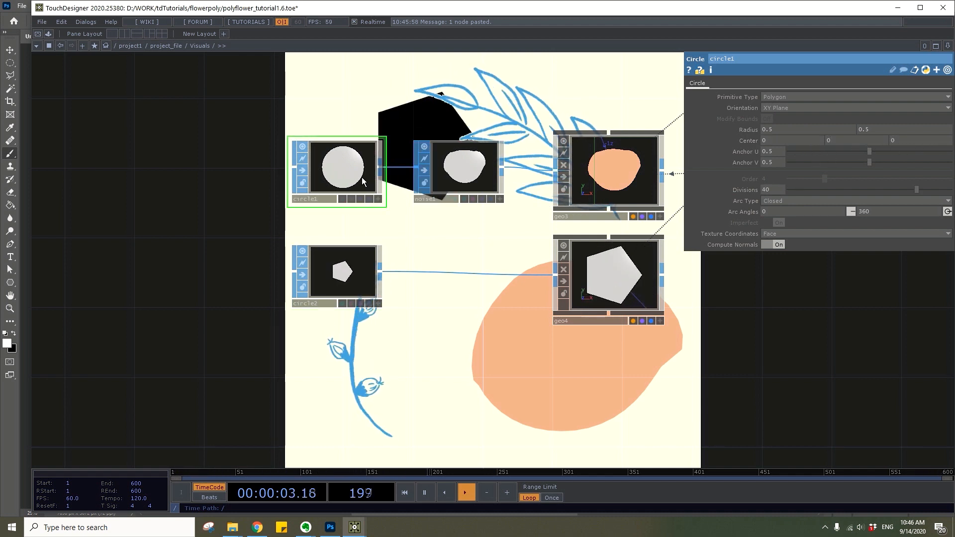
{"action": "left_click", "coordinate": [348, 258]}
{"action": "left_click_drag", "start_coordinate": [481, 213], "coordinate": [495, 231]}
Add a second Constant MAT beside the pentagon geometry
{"action": "left_click", "coordinate": [623, 280]}
{"action": "left_click_drag", "start_coordinate": [652, 380], "coordinate": [462, 382]}
{"action": "key", "text": "Tab"}
{"action": "type", "text": "con"}
{"action": "left_click", "coordinate": [504, 173]}
{"action": "left_click", "coordinate": [422, 182]}
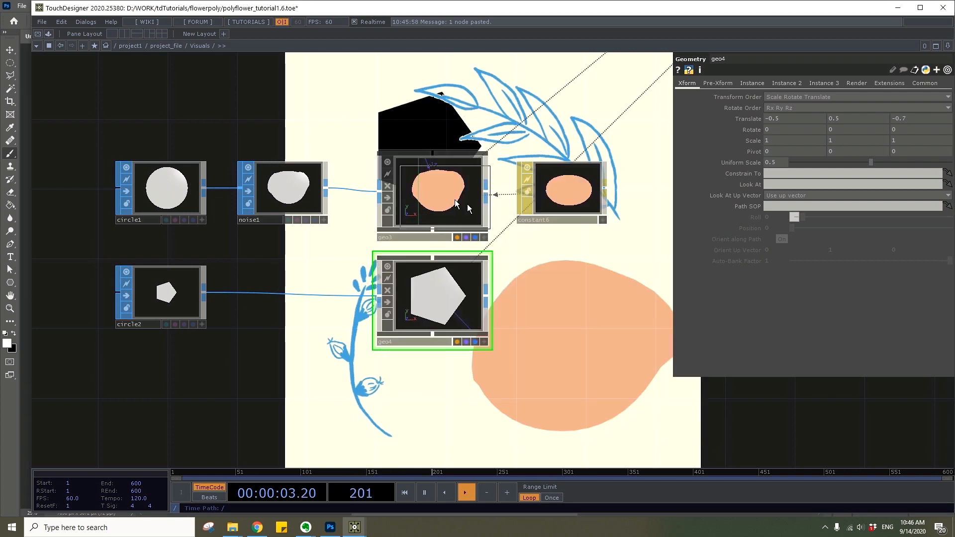
{"action": "left_click", "coordinate": [577, 301]}
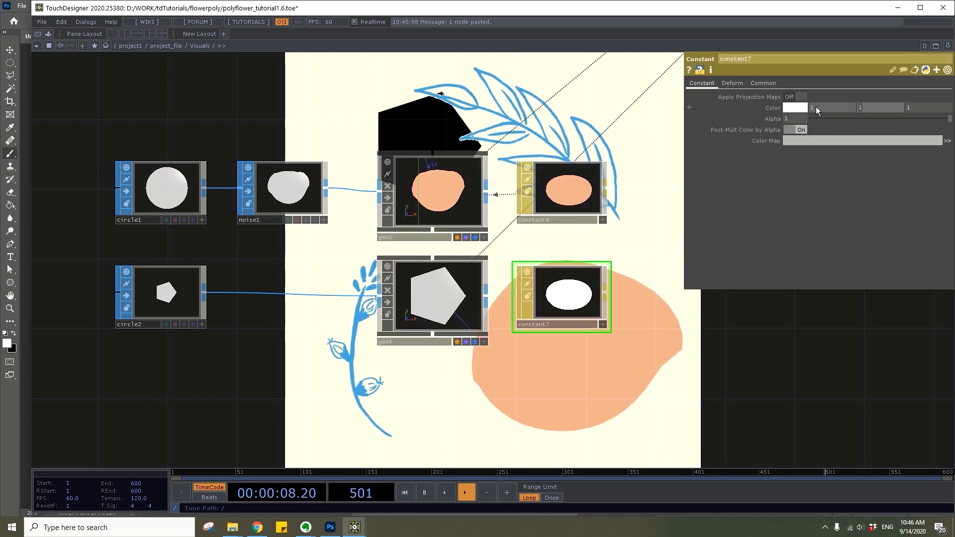
Set the new Constant MAT's blue value to 0.8 and assign it as the pentagon geometry's material
{"action": "type", "text": ".8"}
{"action": "left_click_drag", "start_coordinate": [557, 292], "coordinate": [467, 294]}
{"action": "left_click", "coordinate": [468, 281]}
{"action": "left_click", "coordinate": [460, 278]}
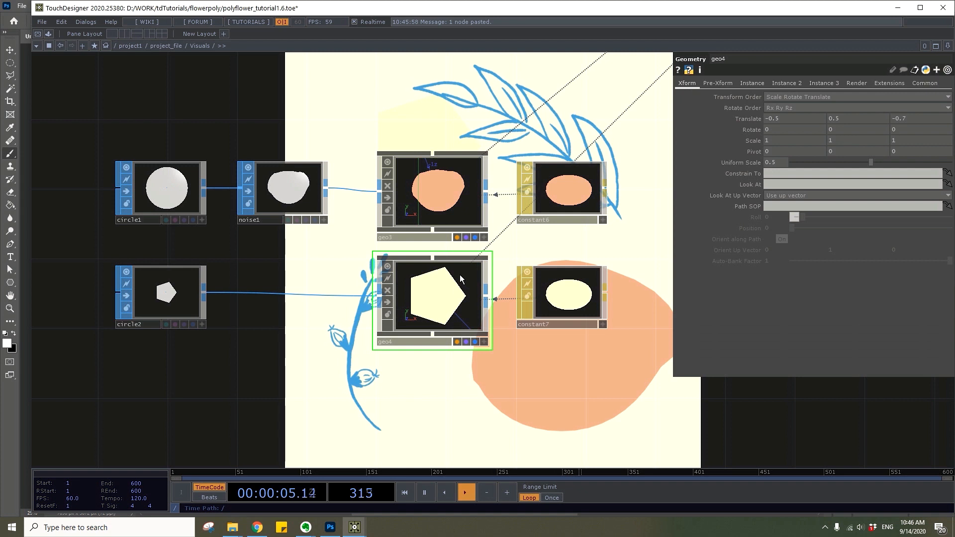
Change the pentagon's material to turquoise by setting its red color value to 0.5
{"action": "left_click", "coordinate": [560, 284]}
{"action": "left_click", "coordinate": [793, 107]}
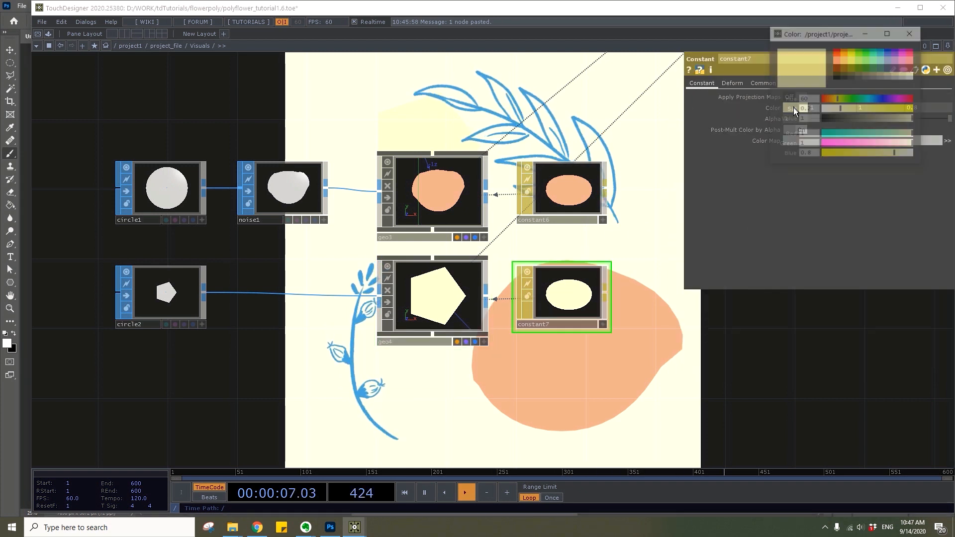
{"action": "left_click", "coordinate": [911, 33]}
{"action": "type", "text": ".5"}
{"action": "key", "text": "Return"}
Animate the turquoise pentagon geometry's Z rotation with the expression absTime.frame*.2
{"action": "left_click", "coordinate": [437, 303]}
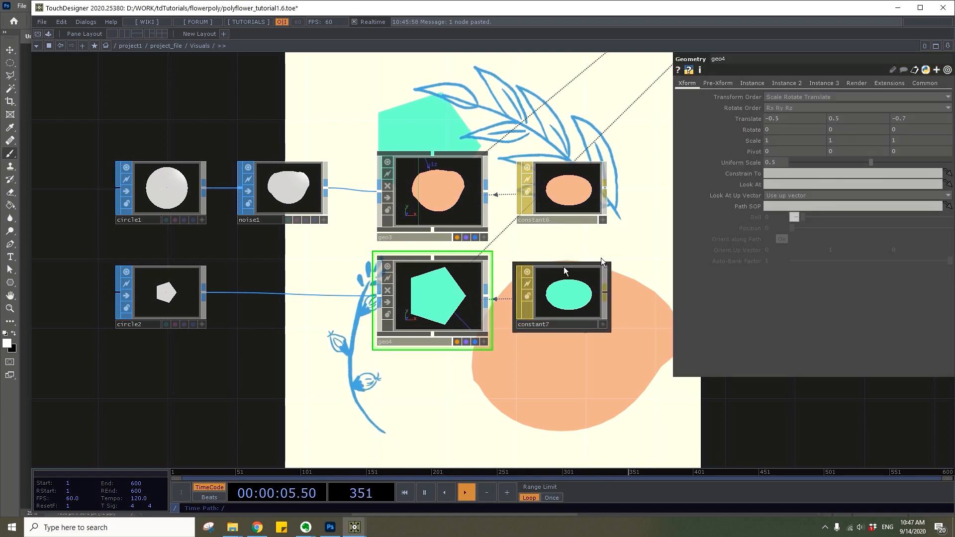
{"action": "left_click", "coordinate": [747, 132]}
{"action": "left_click_drag", "start_coordinate": [763, 161], "coordinate": [709, 157]}
{"action": "type", "text": "absTime.frame"}
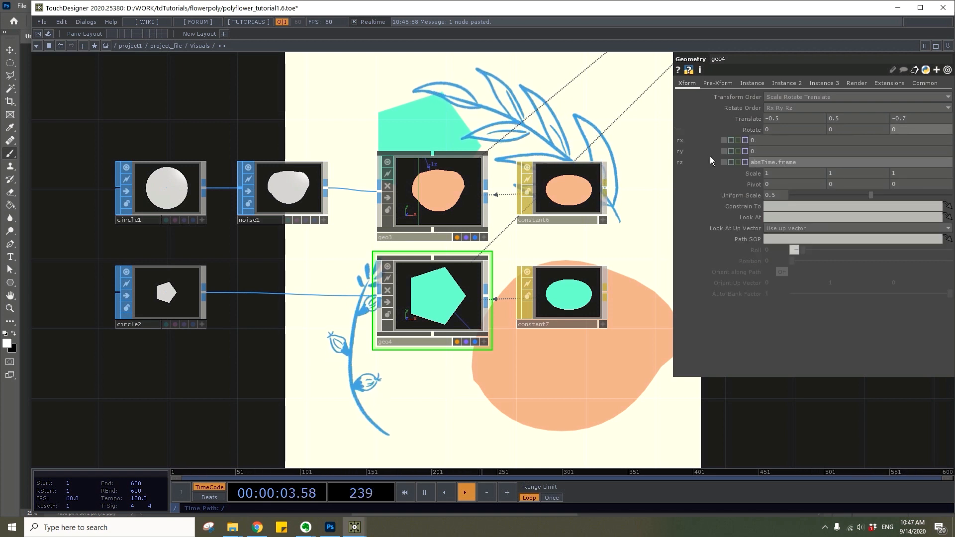
{"action": "key", "text": "Return"}
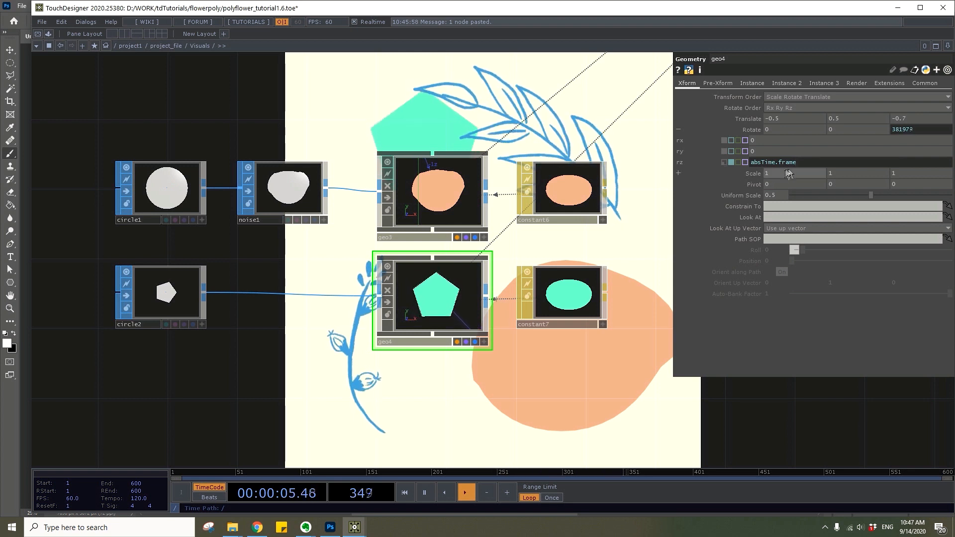
{"action": "left_click", "coordinate": [802, 161]}
{"action": "type", "text": "*.2"}
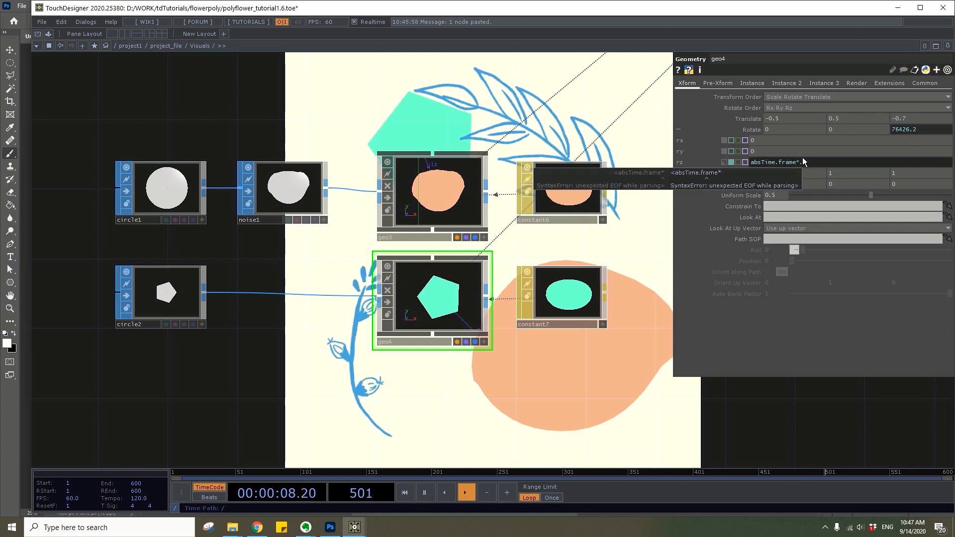
{"action": "key", "text": "Return"}
{"action": "left_click_drag", "start_coordinate": [553, 365], "coordinate": [623, 234]}
{"action": "left_click_drag", "start_coordinate": [362, 266], "coordinate": [353, 295]}
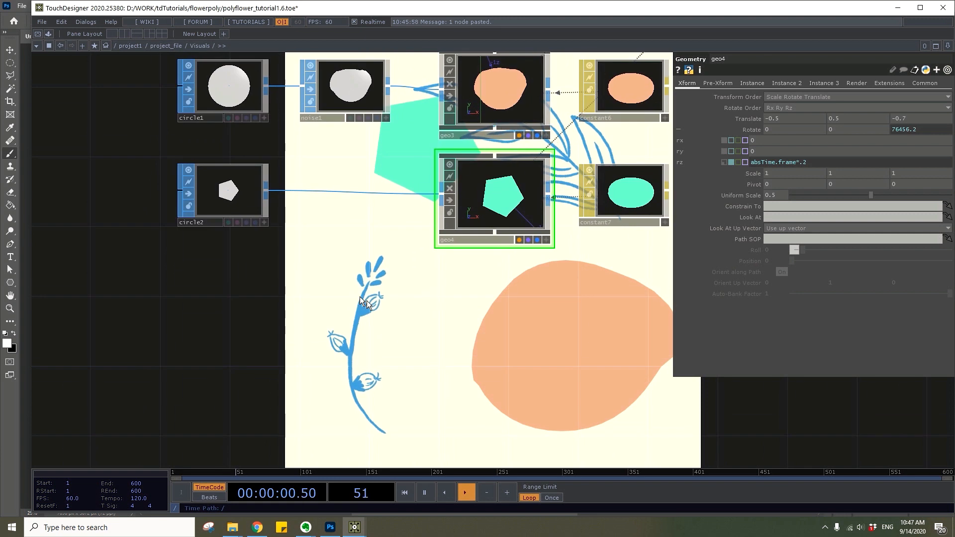
{"action": "key", "text": "Tab"}
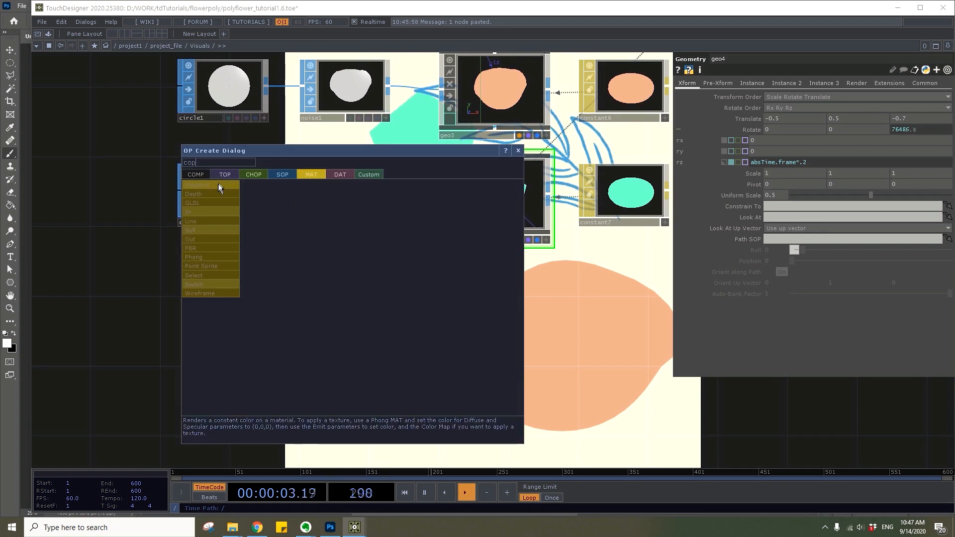
{"action": "left_click", "coordinate": [276, 177]}
{"action": "left_click", "coordinate": [207, 385]}
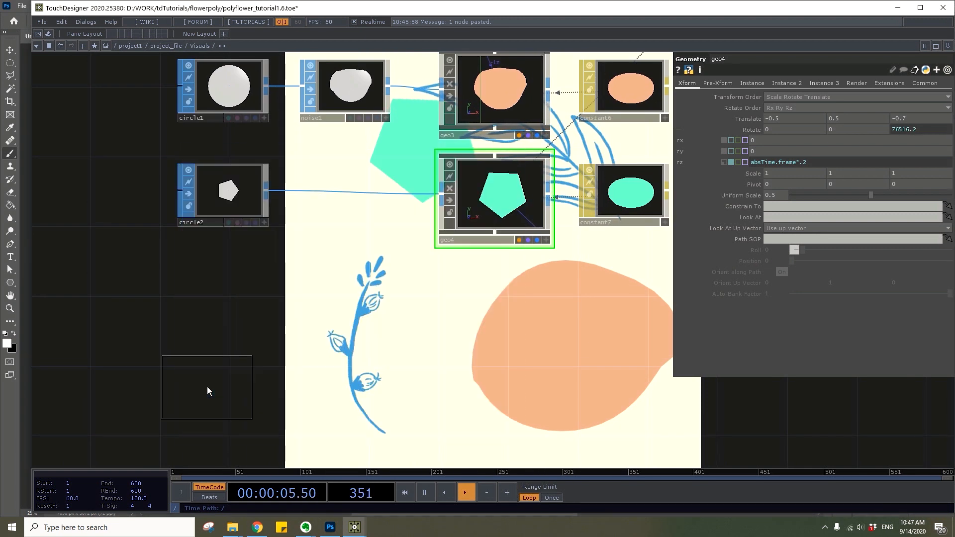
{"action": "key", "text": "Delete"}
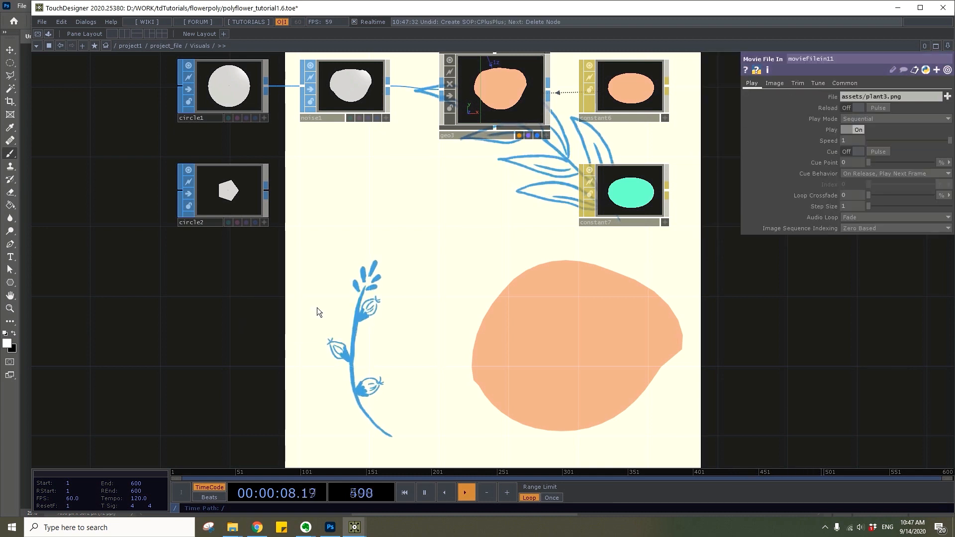
{"action": "key", "text": "ctrl+z"}
Add a Copy SOP below the pentagon's wire and feed it from the five-sided Circle SOP
{"action": "key", "text": "Tab"}
{"action": "type", "text": "c"}
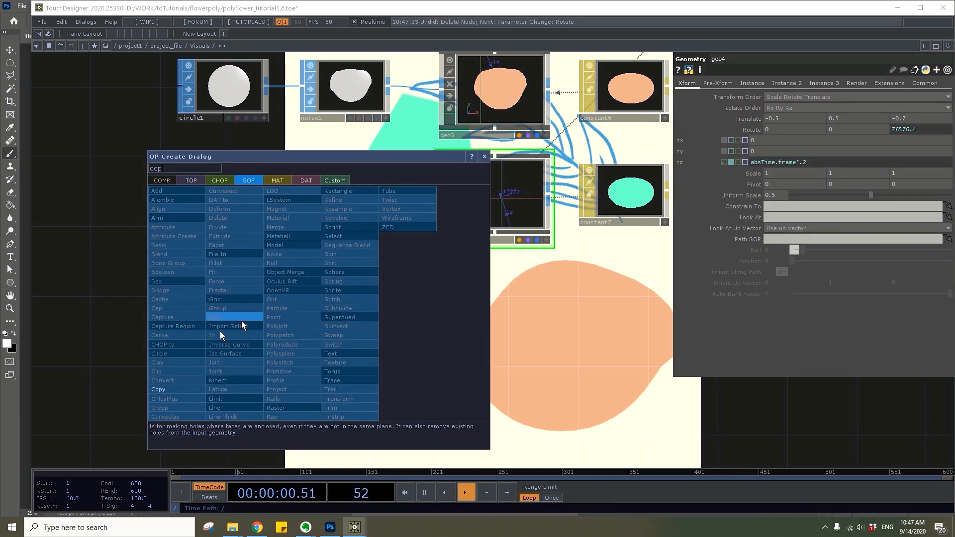
{"action": "left_click", "coordinate": [163, 389]}
{"action": "left_click", "coordinate": [309, 224]}
{"action": "left_click_drag", "start_coordinate": [273, 194], "coordinate": [309, 237]}
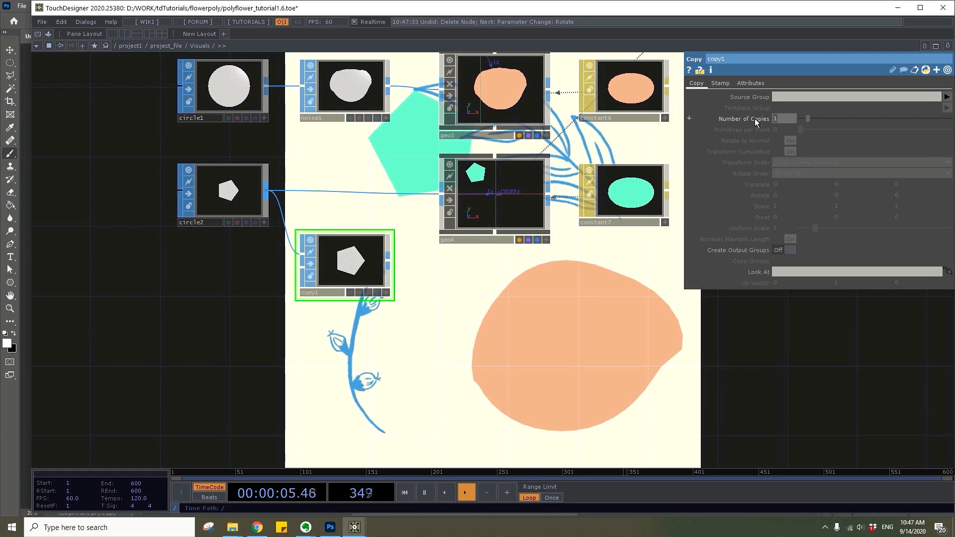
Set the Copy SOP to 3 copies and its Z rotation to the expression absTime.frame*.1
{"action": "type", "text": "3"}
{"action": "key", "text": "Return"}
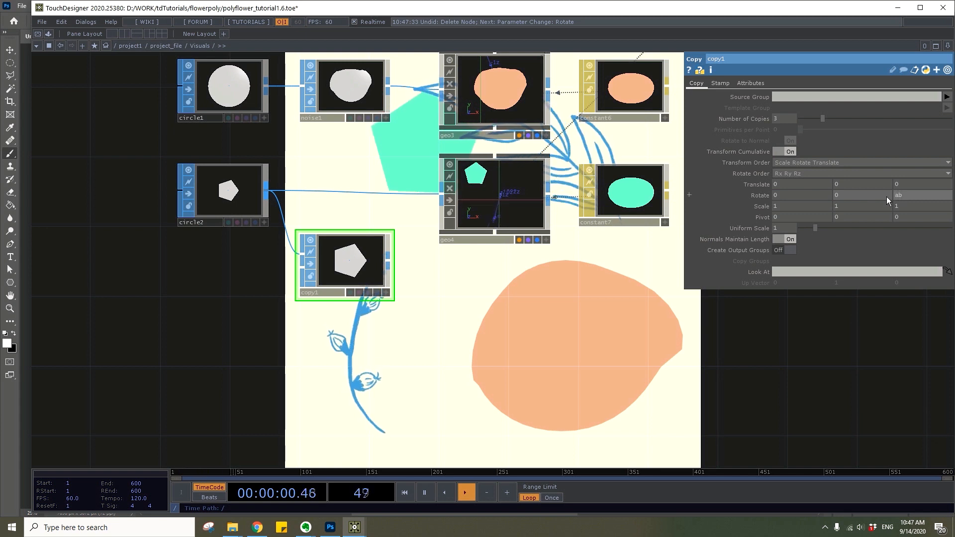
{"action": "type", "text": "absTime.frame."}
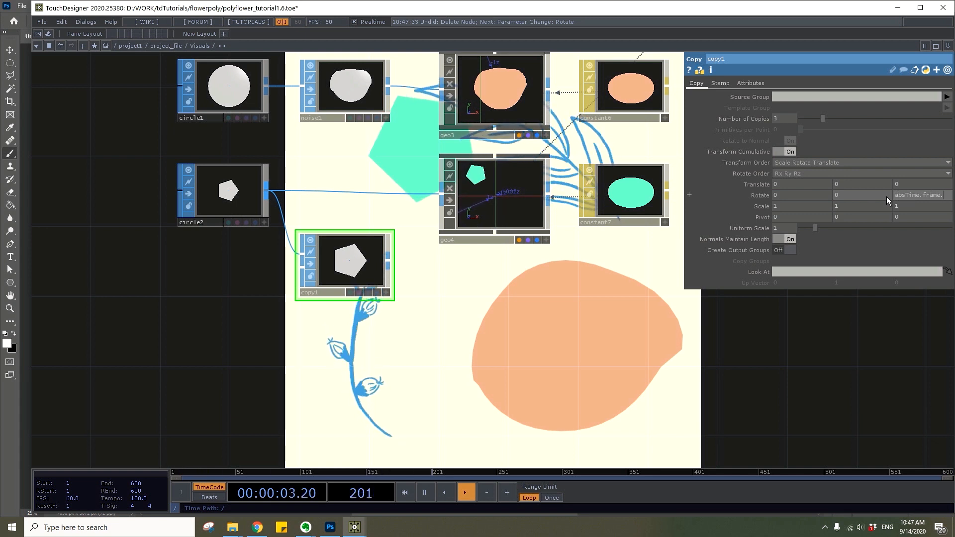
{"action": "type", "text": "*.1"}
{"action": "key", "text": "Return"}
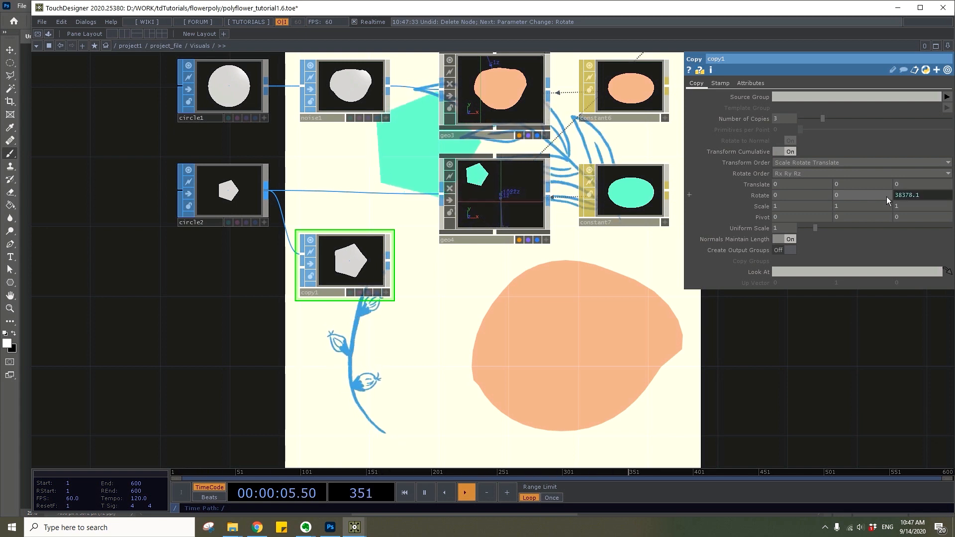
Try a Y rotation of 60 on the copied pentagons
{"action": "left_click_drag", "start_coordinate": [327, 266], "coordinate": [324, 284]}
{"action": "left_click", "coordinate": [761, 197]}
{"action": "left_click", "coordinate": [764, 218]}
{"action": "middle_click_drag", "start_coordinate": [764, 217], "coordinate": [769, 198]}
{"action": "key", "text": "ctrl+z"}
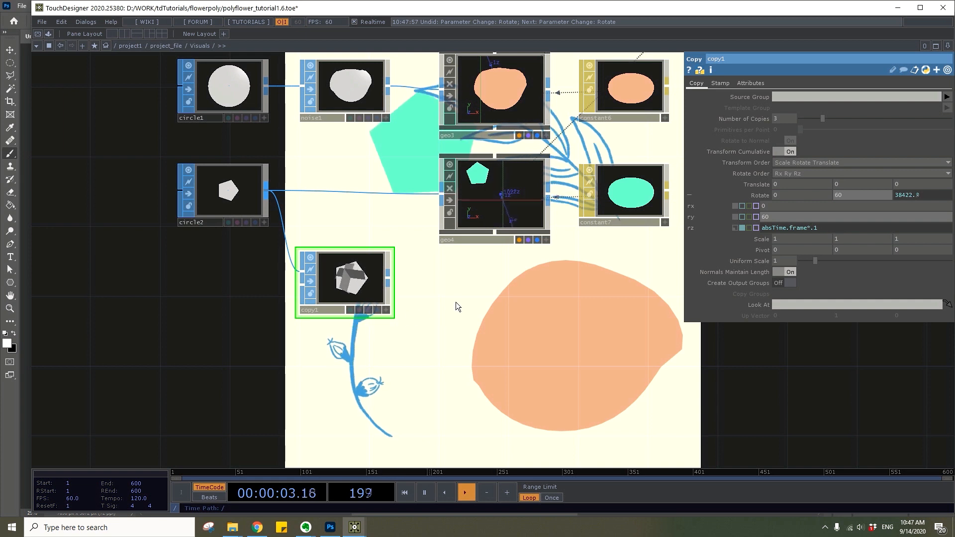
{"action": "key", "text": "ctrl+z"}
Add a Geometry COMP fed by the pentagon Copy SOP and set its uniform scale to .5
{"action": "right_click", "coordinate": [391, 281]}
{"action": "type", "text": "geo"}
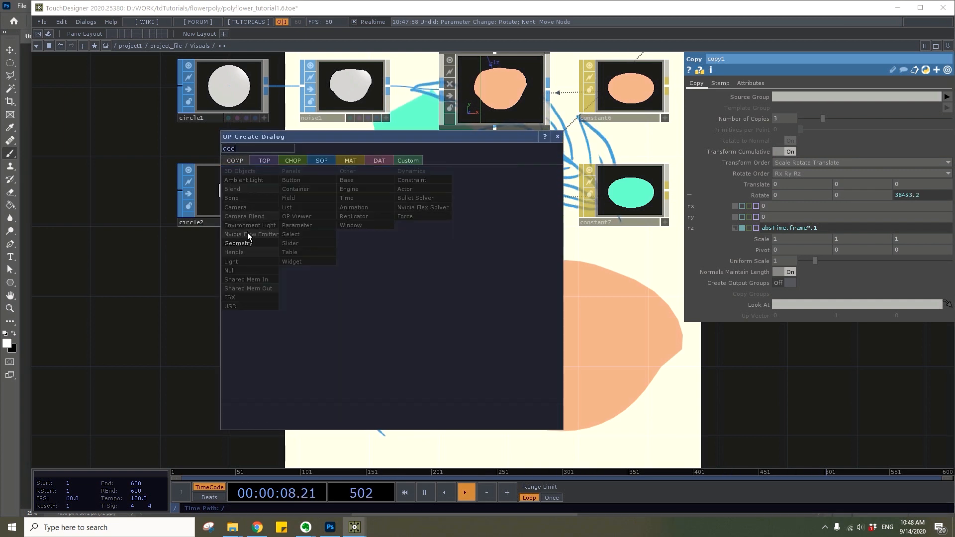
{"action": "left_click", "coordinate": [247, 243]}
{"action": "left_click", "coordinate": [489, 301]}
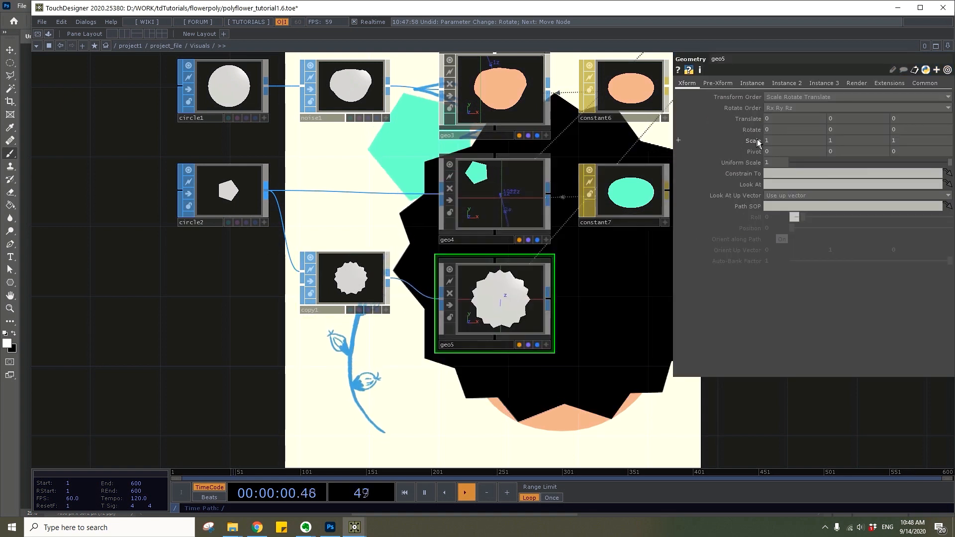
{"action": "left_click", "coordinate": [777, 163]}
{"action": "type", "text": ".5"}
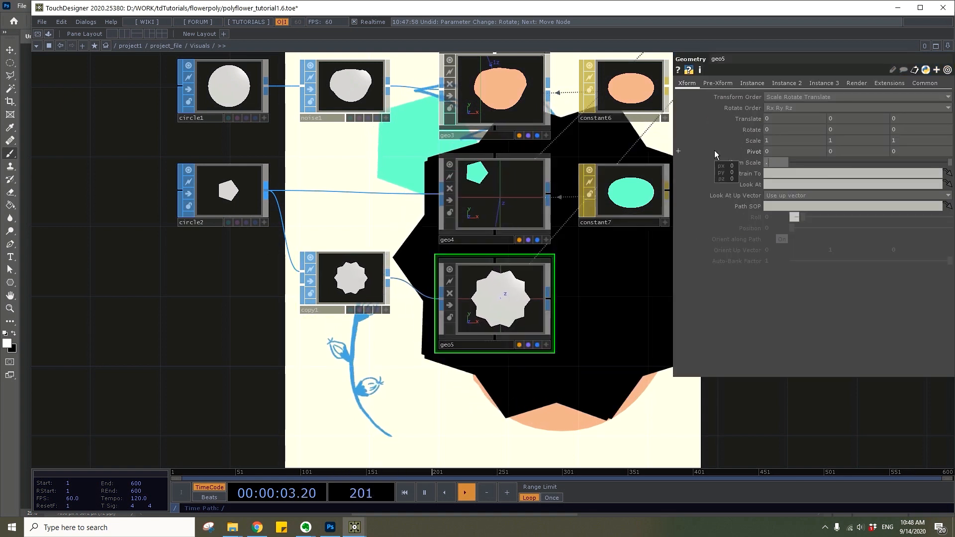
{"action": "key", "text": "Return"}
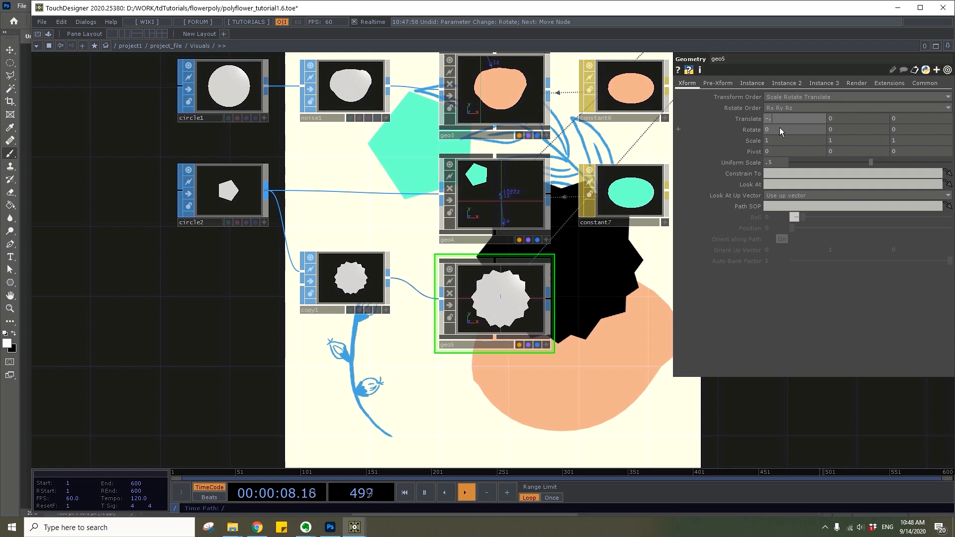
Set the copied-pentagon geometry's translation to X -.6, Y .3 and Z -.3
{"action": "type", "text": "6"}
{"action": "key", "text": "Tab"}
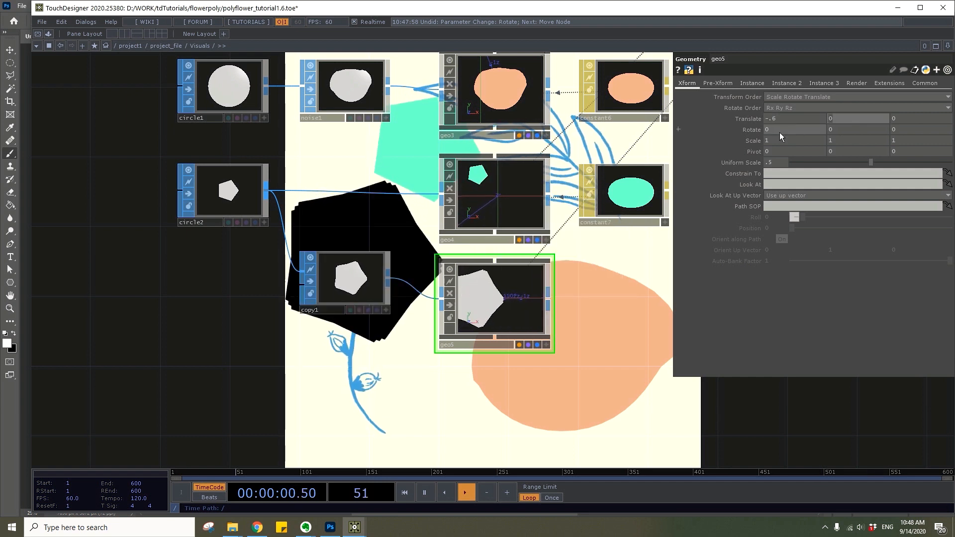
{"action": "type", "text": ".3"}
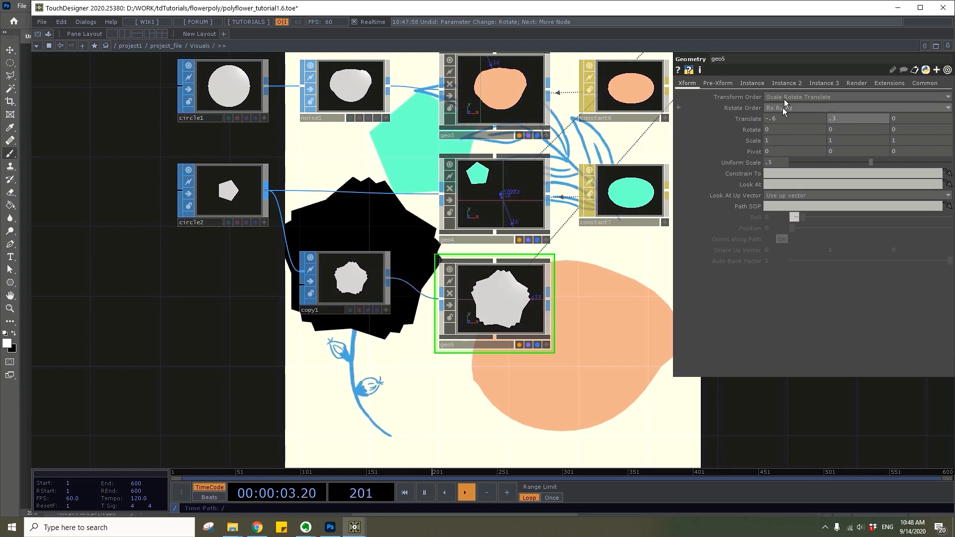
{"action": "key", "text": "Tab"}
{"action": "type", "text": "-.3"}
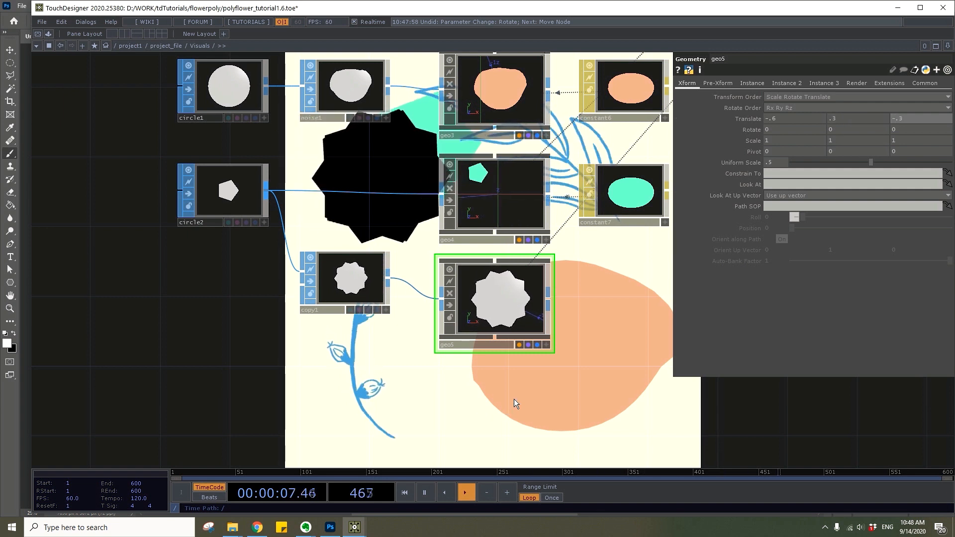
Duplicate the five-sided Circle SOP below the existing nodes and set the duplicate's divisions to 3
{"action": "left_click_drag", "start_coordinate": [415, 356], "coordinate": [388, 316]}
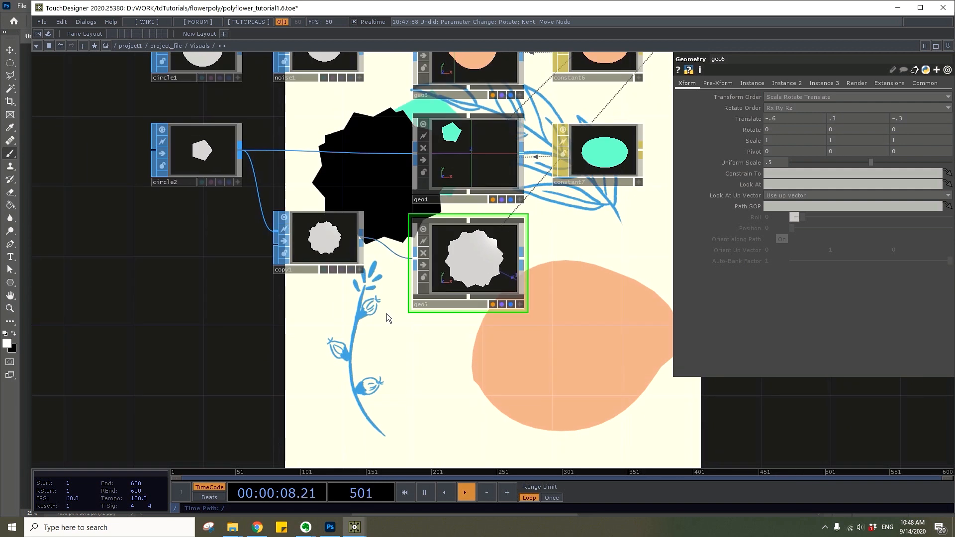
{"action": "left_click", "coordinate": [213, 137]}
{"action": "key", "text": "ctrl+c"}
{"action": "key", "text": "ctrl+v"}
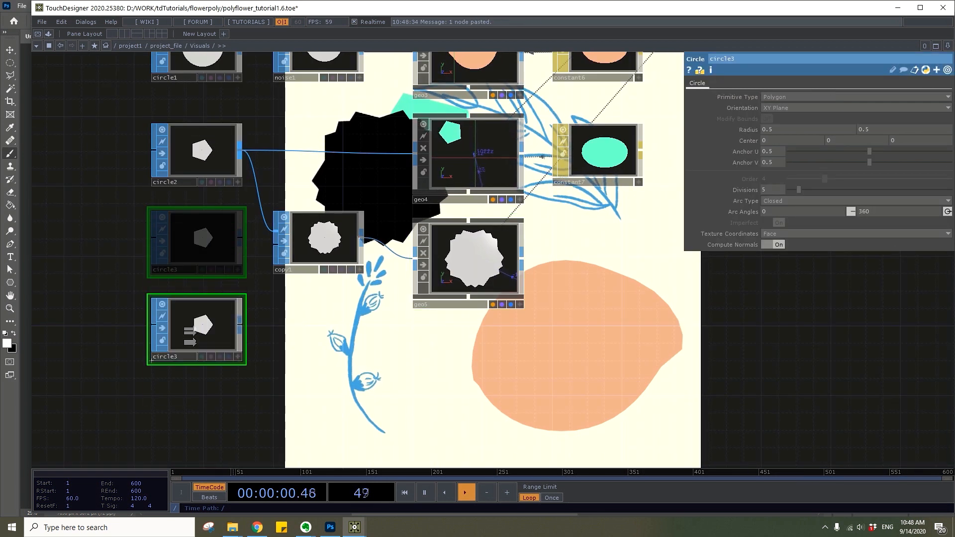
{"action": "left_click", "coordinate": [204, 337]}
{"action": "left_click", "coordinate": [778, 190]}
{"action": "type", "text": "3"}
{"action": "key", "text": "Return"}
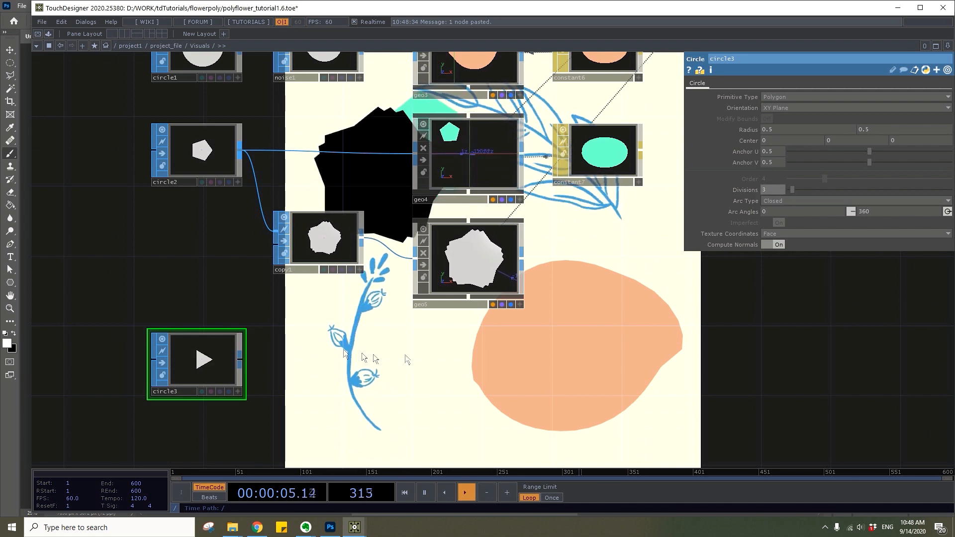
Add a Copy SOP after the triangle Circle SOP and set its number of copies to 3
{"action": "right_click", "coordinate": [240, 362]}
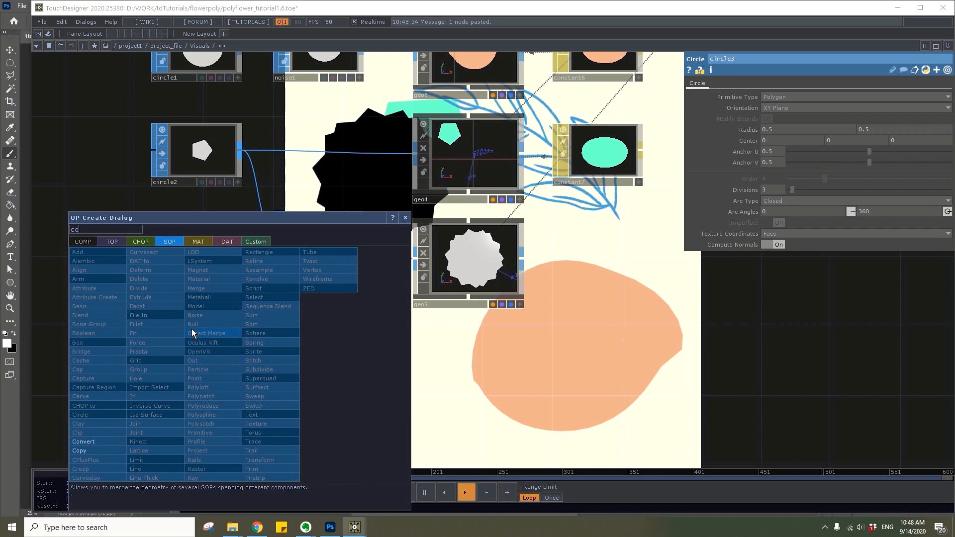
{"action": "left_click", "coordinate": [83, 442]}
{"action": "left_click", "coordinate": [320, 372]}
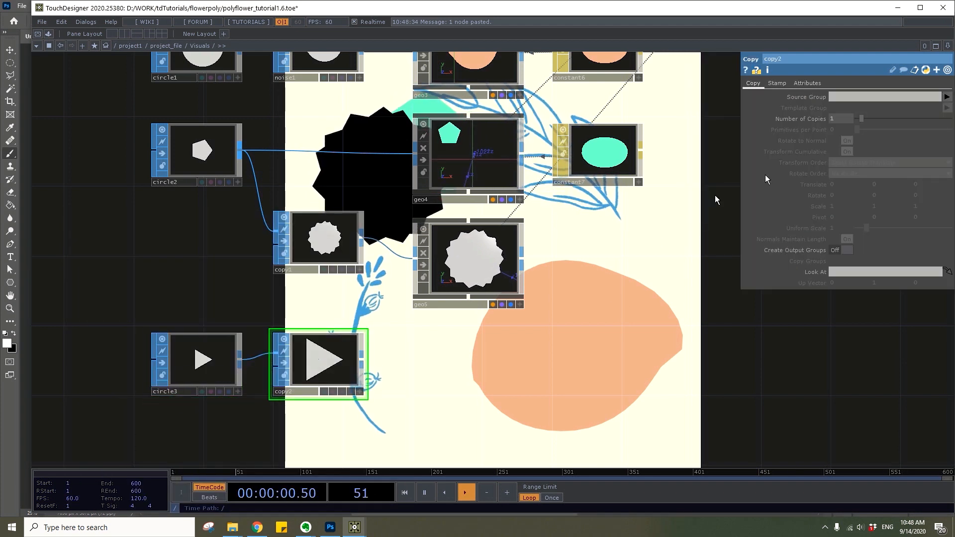
{"action": "type", "text": "3"}
{"action": "key", "text": "Return"}
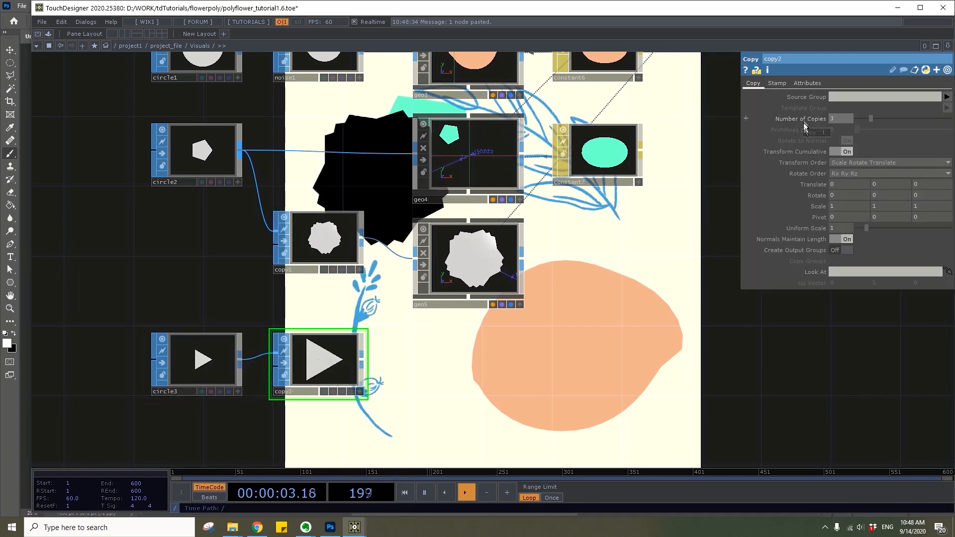
Add a Geometry COMP connected to the triangle Copy SOP's output
{"action": "left_click", "coordinate": [361, 359]}
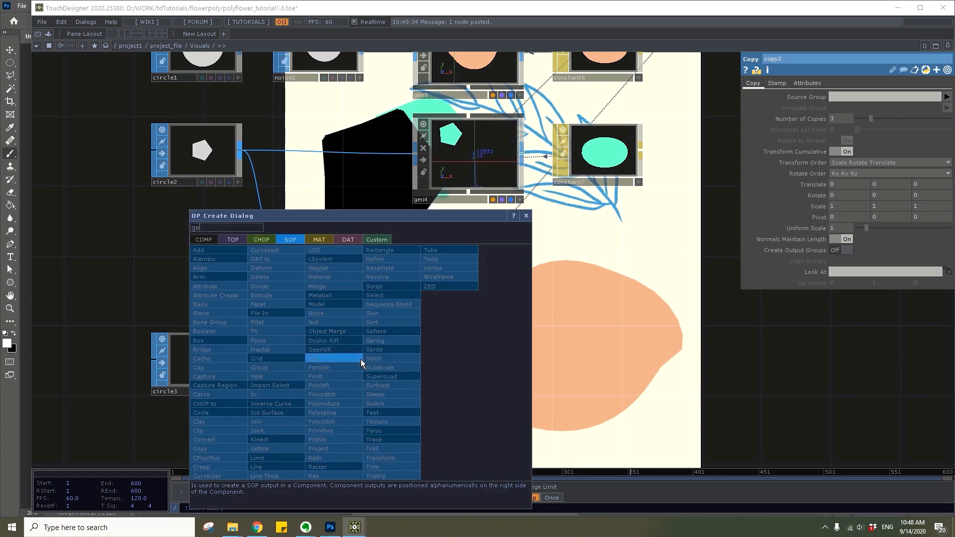
{"action": "left_click", "coordinate": [213, 240]}
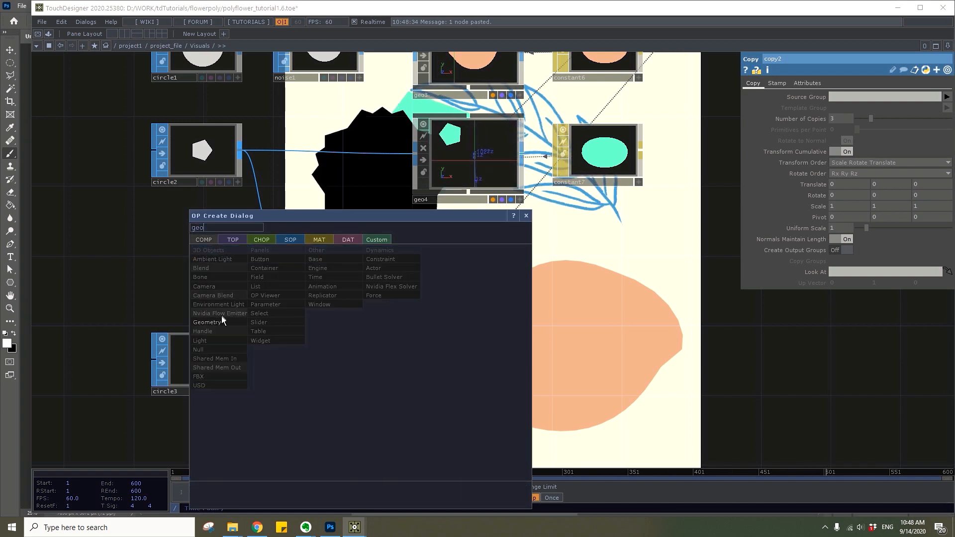
{"action": "left_click", "coordinate": [222, 315]}
{"action": "left_click", "coordinate": [482, 359]}
Set the triangle geometry's Y translation to -.3 and uniform scale to .3, and restore the triangle Copy SOP's original transform
{"action": "left_click", "coordinate": [778, 116]}
{"action": "key", "text": "Tab"}
{"action": "type", "text": "-.3"}
{"action": "key", "text": "Return"}
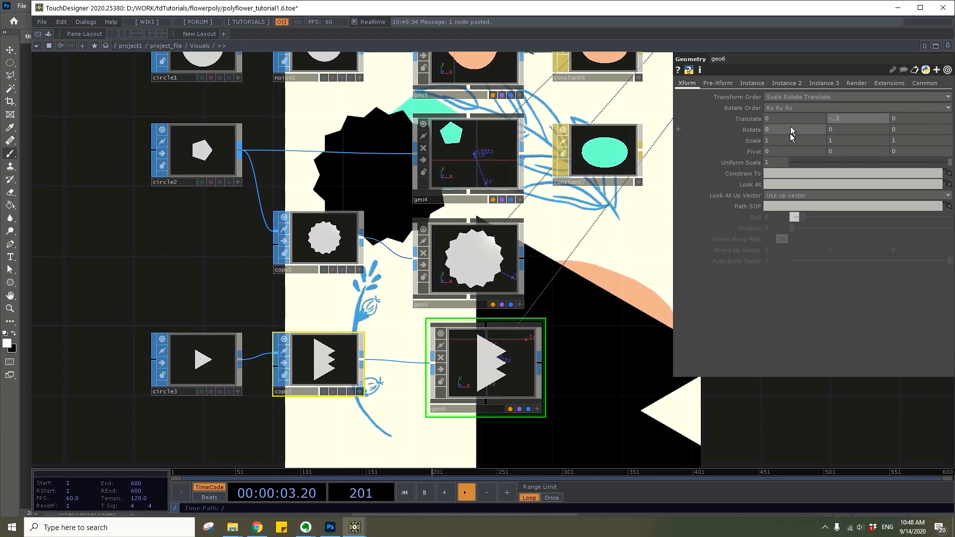
{"action": "left_click", "coordinate": [778, 162]}
{"action": "type", "text": ".3"}
{"action": "key", "text": "Return"}
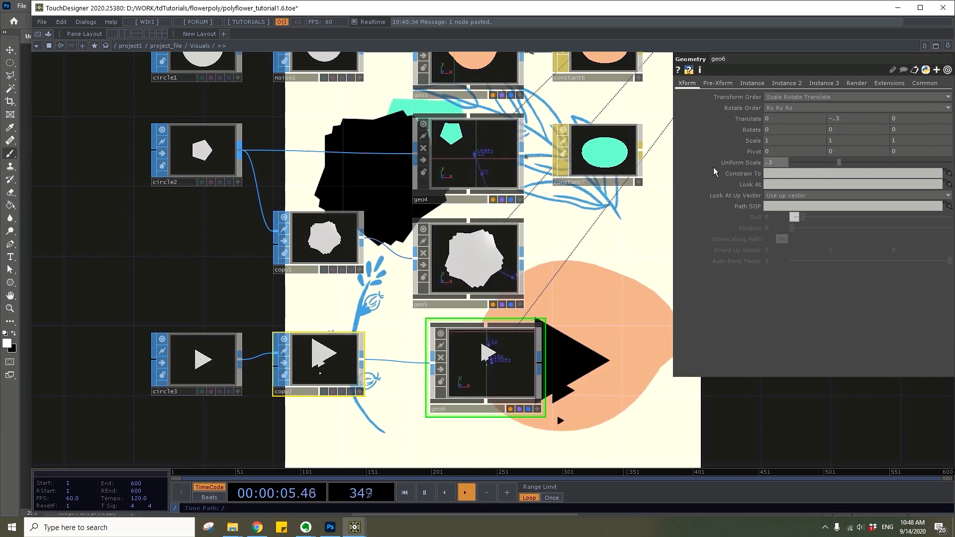
{"action": "left_click", "coordinate": [355, 386]}
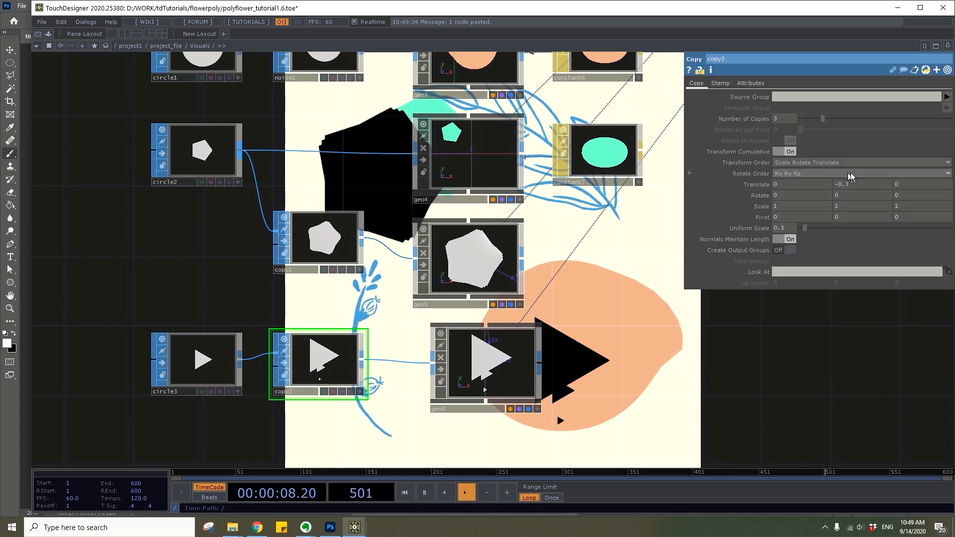
Add a Line MAT beside the triangle geometry
{"action": "left_click_drag", "start_coordinate": [608, 321], "coordinate": [490, 324]}
{"action": "key", "text": "Tab"}
{"action": "type", "text": "li"}
{"action": "left_click", "coordinate": [442, 160]}
{"action": "left_click", "coordinate": [324, 205]}
{"action": "left_click", "coordinate": [513, 296]}
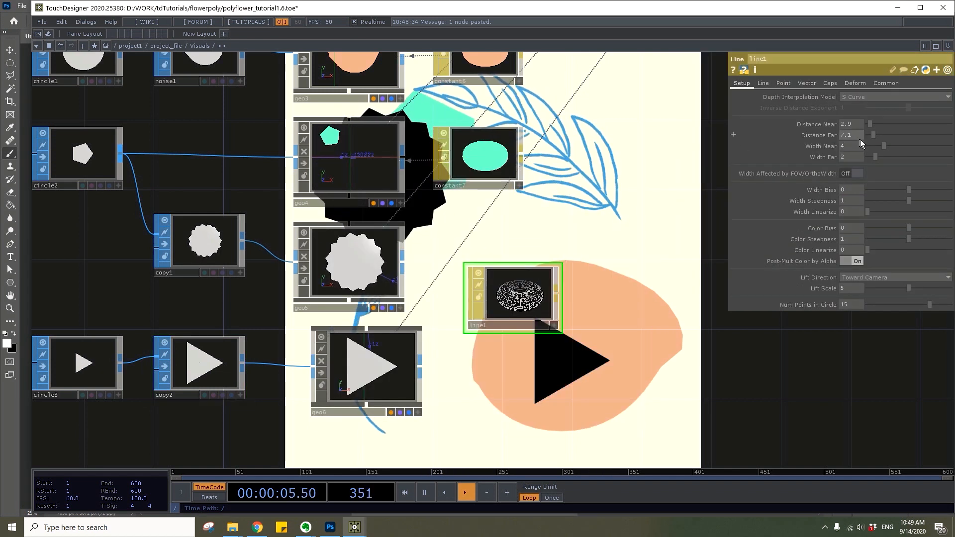
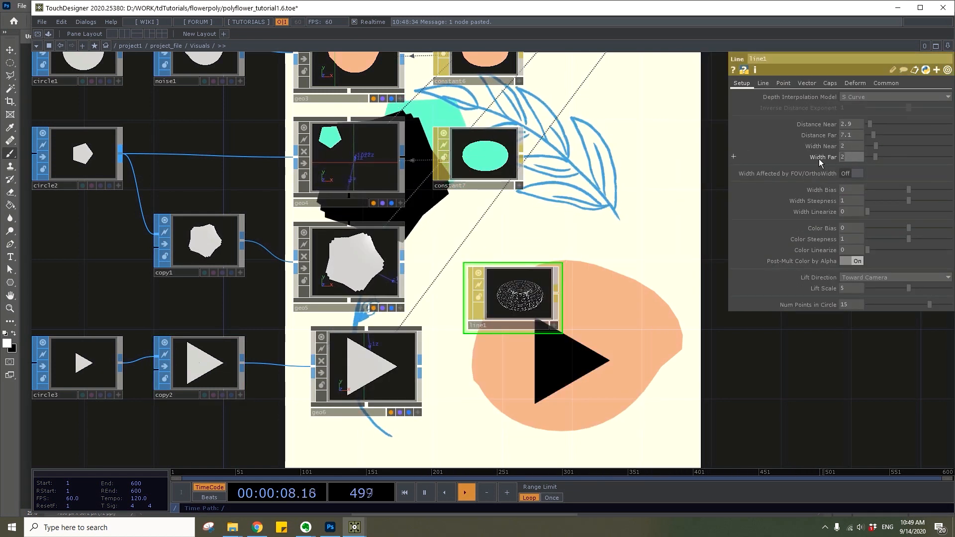
Set the Line MAT's Line Near Color to .4, .4, .1
{"action": "left_click", "coordinate": [771, 83]}
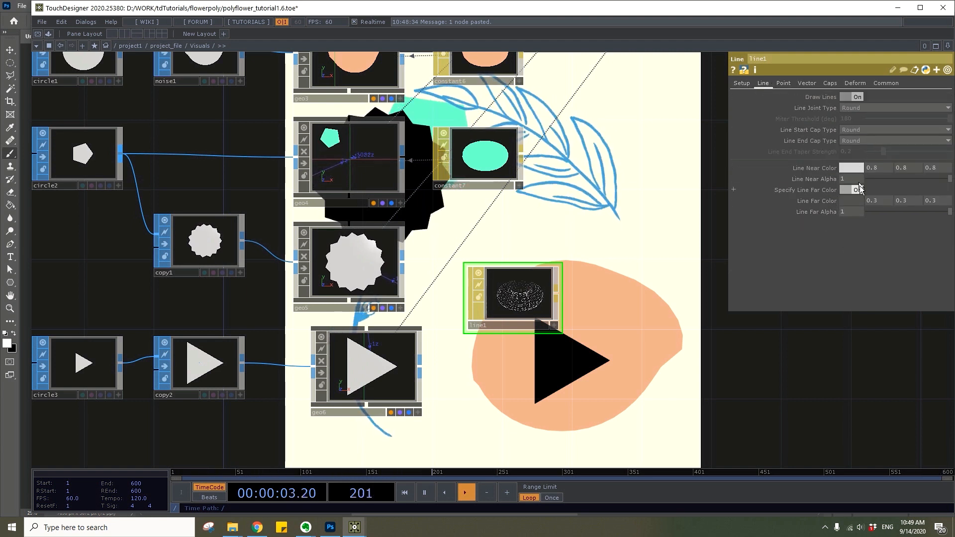
{"action": "type", "text": ".4"}
{"action": "left_click_drag", "start_coordinate": [904, 171], "coordinate": [867, 168]}
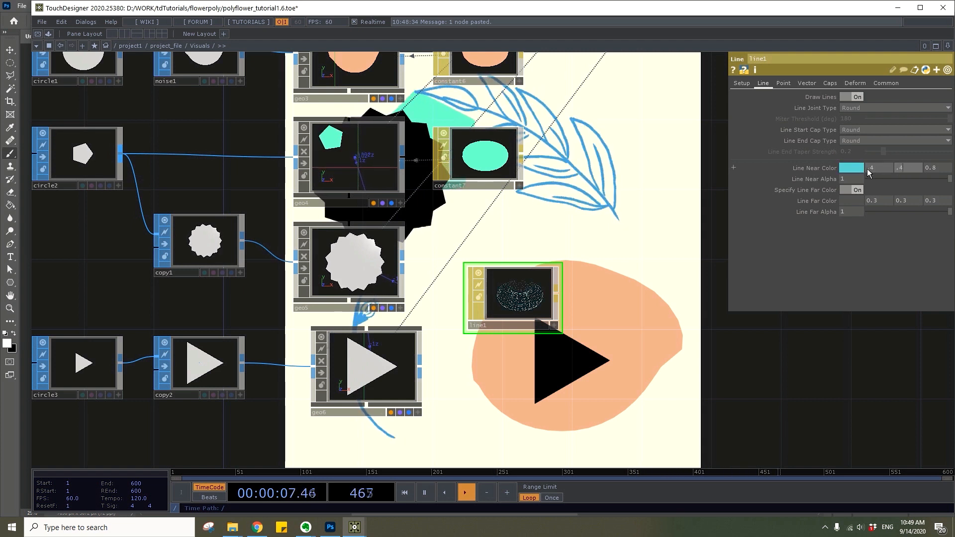
{"action": "left_click", "coordinate": [936, 168]}
{"action": "type", "text": ".1"}
{"action": "key", "text": "Return"}
Assign the Line MAT as the material of both the copied-pentagon geometry and the triangle geometry
{"action": "left_click_drag", "start_coordinate": [512, 288], "coordinate": [376, 249]}
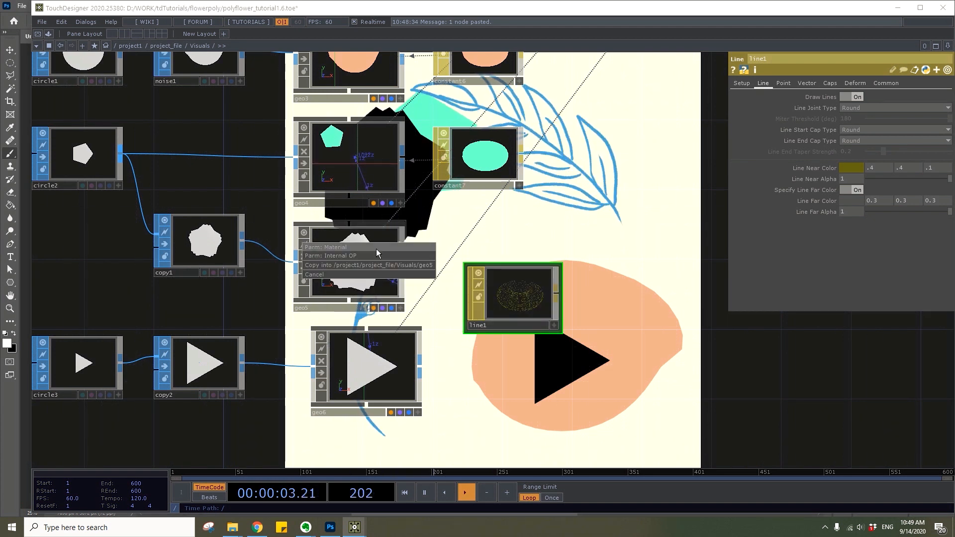
{"action": "left_click", "coordinate": [376, 249]}
{"action": "left_click_drag", "start_coordinate": [513, 293], "coordinate": [390, 335]}
{"action": "left_click", "coordinate": [390, 336]}
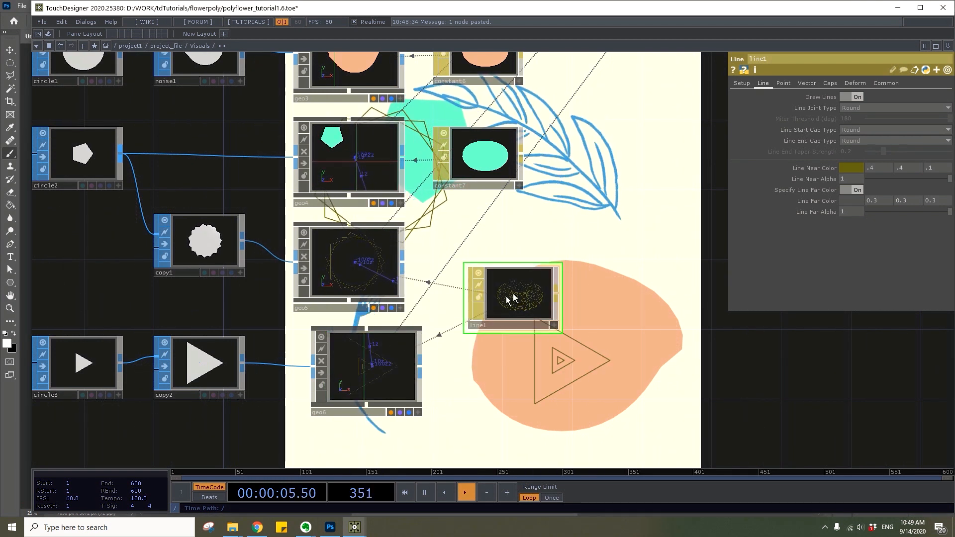
Try a Width Near of 2.5 on the Line MAT and undo the change
{"action": "left_click", "coordinate": [742, 82]}
{"action": "left_click_drag", "start_coordinate": [887, 144], "coordinate": [879, 145]}
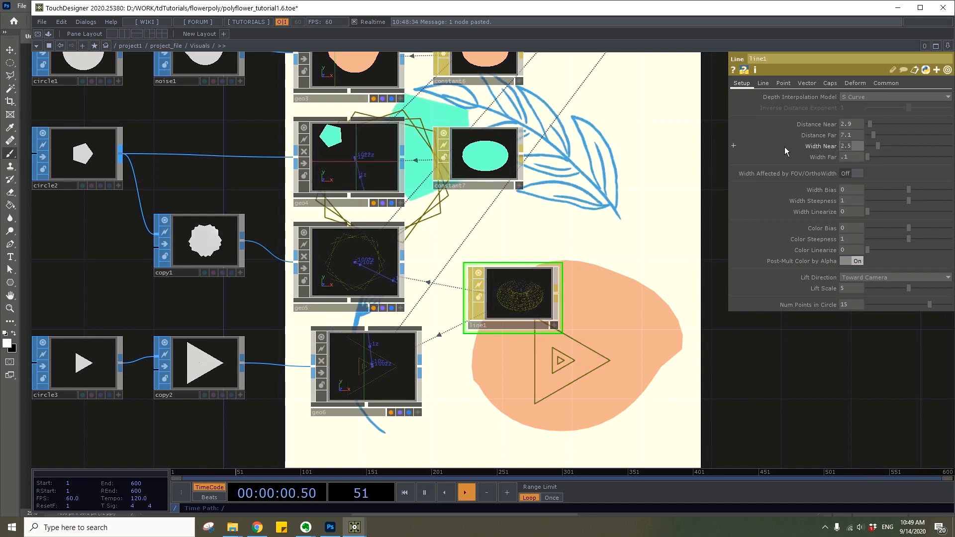
{"action": "key", "text": "ctrl+z"}
Set the triangle Copy SOP's uniform scale to about 1.74 to space out the nested triangles
{"action": "left_click_drag", "start_coordinate": [229, 375], "coordinate": [80, 367]}
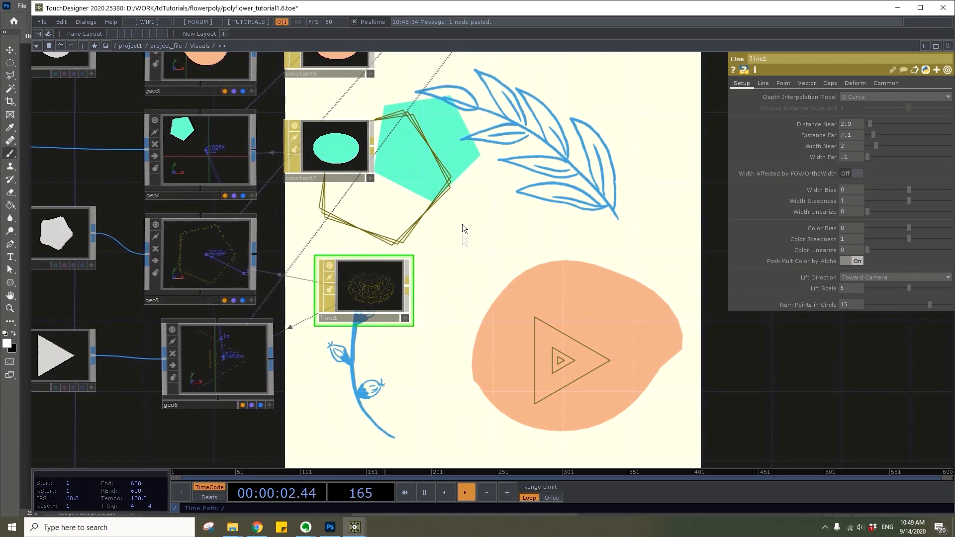
{"action": "left_click", "coordinate": [79, 367]}
{"action": "mouse_move", "coordinate": [864, 227]}
{"action": "left_mouse_down"}
{"action": "mouse_move", "coordinate": [883, 227]}
{"action": "mouse_move", "coordinate": [873, 229]}
{"action": "left_mouse_up"}
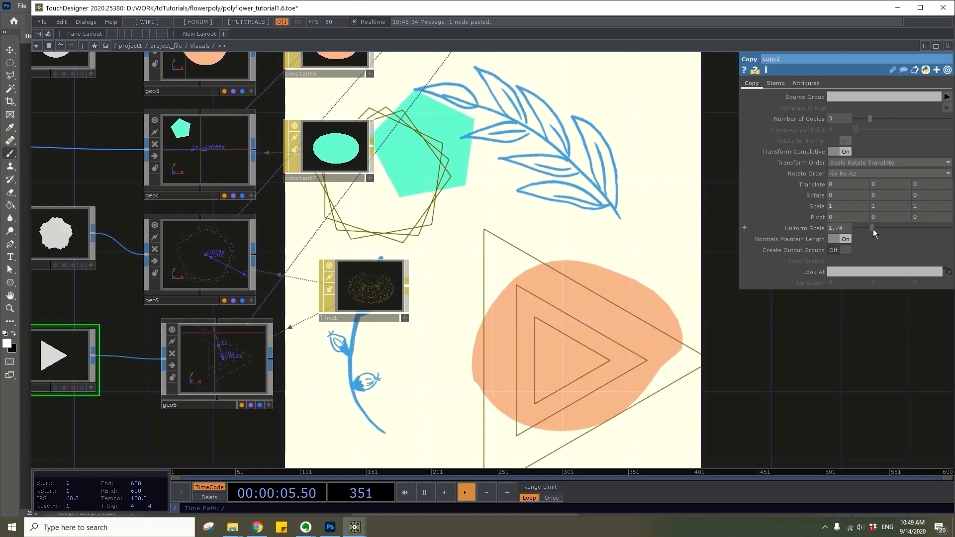
Inspect the pentagon Copy SOP's Z rotation expression and review the whole Visuals network
{"action": "left_click_drag", "start_coordinate": [594, 253], "coordinate": [695, 244]}
{"action": "left_click", "coordinate": [168, 234]}
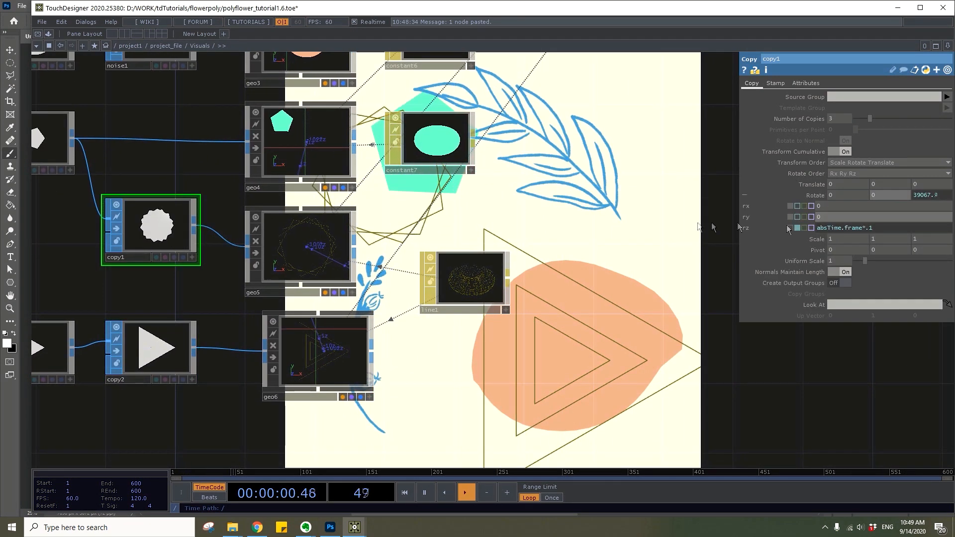
{"action": "scroll", "coordinate": [667, 226], "scroll_direction": "down", "scroll_amount": 5}
{"action": "left_click_drag", "start_coordinate": [646, 233], "coordinate": [840, 450]}
{"action": "scroll", "coordinate": [347, 343], "scroll_direction": "down", "scroll_amount": 3}
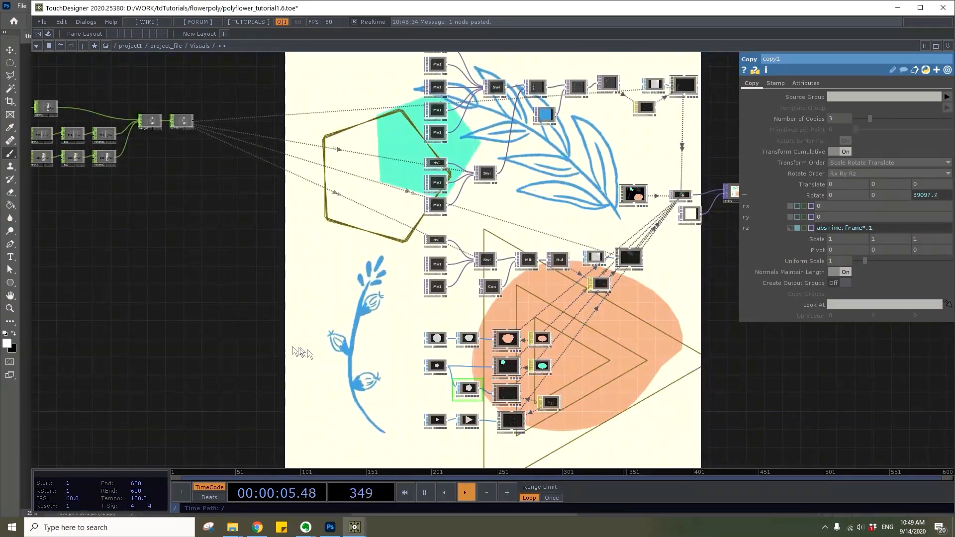
{"action": "left_click_drag", "start_coordinate": [301, 353], "coordinate": [312, 350]}
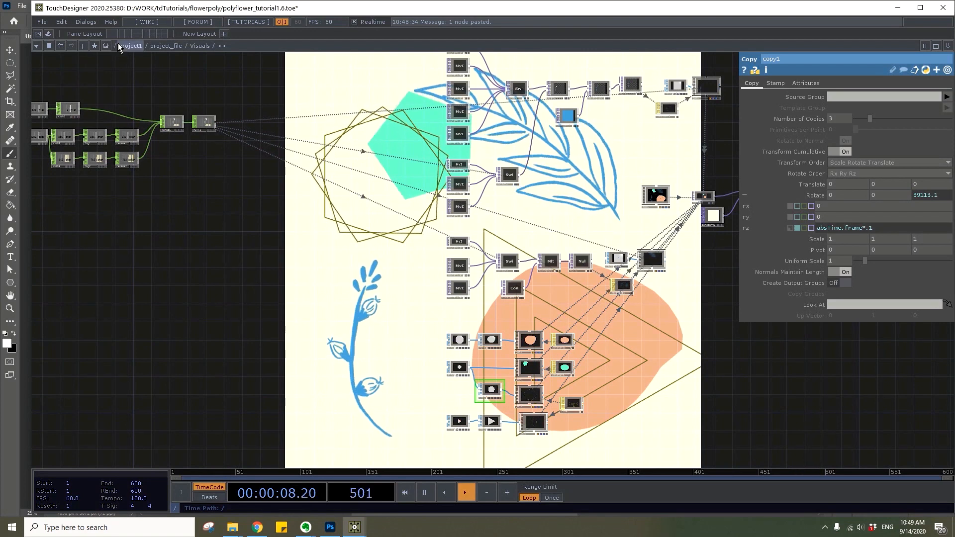
Add a Base COMP named Audio beside the Visuals base in project_file
{"action": "left_click", "coordinate": [162, 46]}
{"action": "left_click_drag", "start_coordinate": [414, 364], "coordinate": [367, 368]}
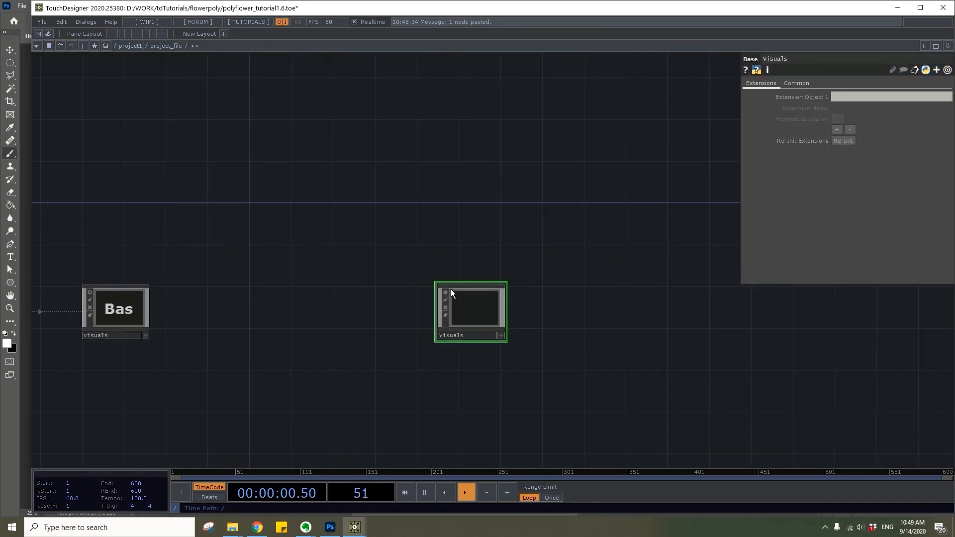
{"action": "left_click_drag", "start_coordinate": [451, 292], "coordinate": [491, 321]}
{"action": "key", "text": "Tab"}
{"action": "type", "text": "b"}
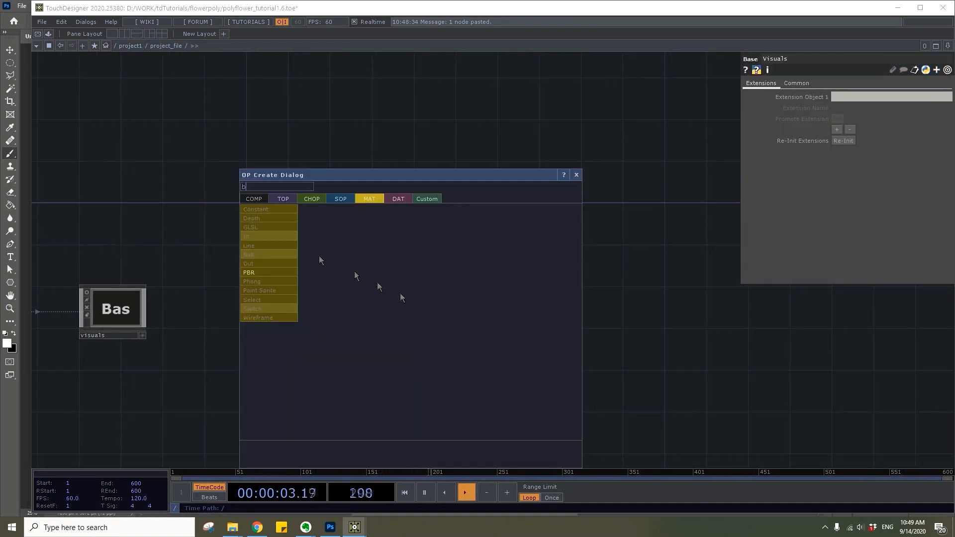
{"action": "type", "text": "ase"}
{"action": "left_click", "coordinate": [252, 198]}
{"action": "left_click", "coordinate": [323, 238]}
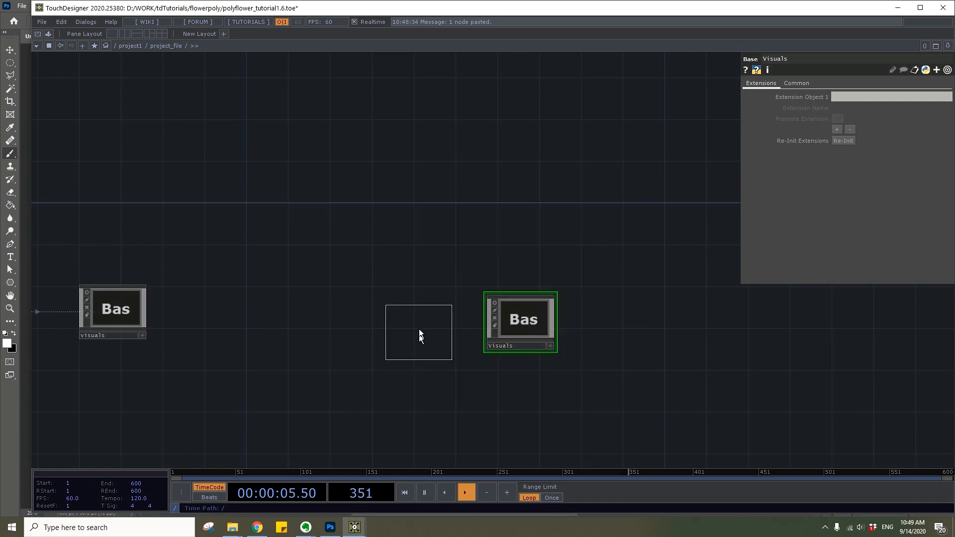
{"action": "left_click", "coordinate": [419, 330]}
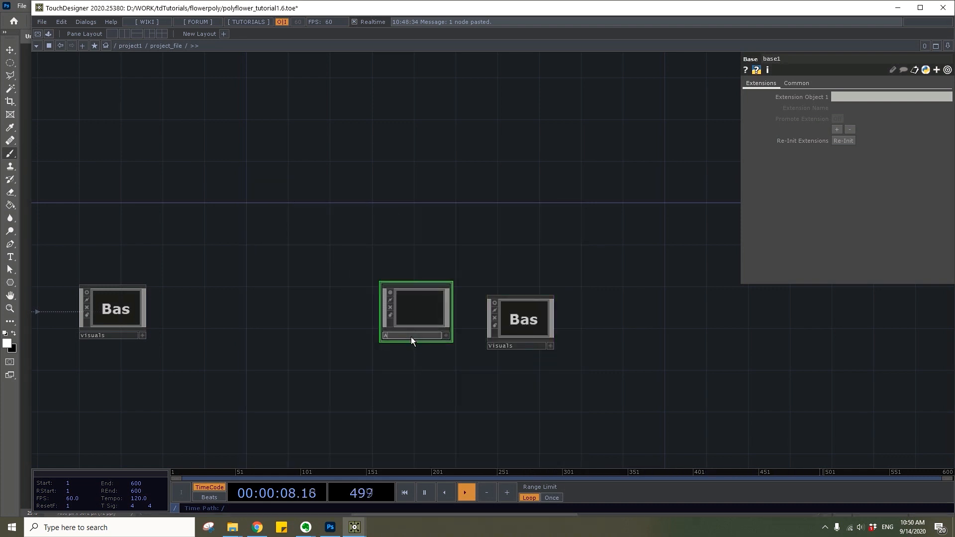
{"action": "left_click_drag", "start_coordinate": [411, 317], "coordinate": [410, 327]}
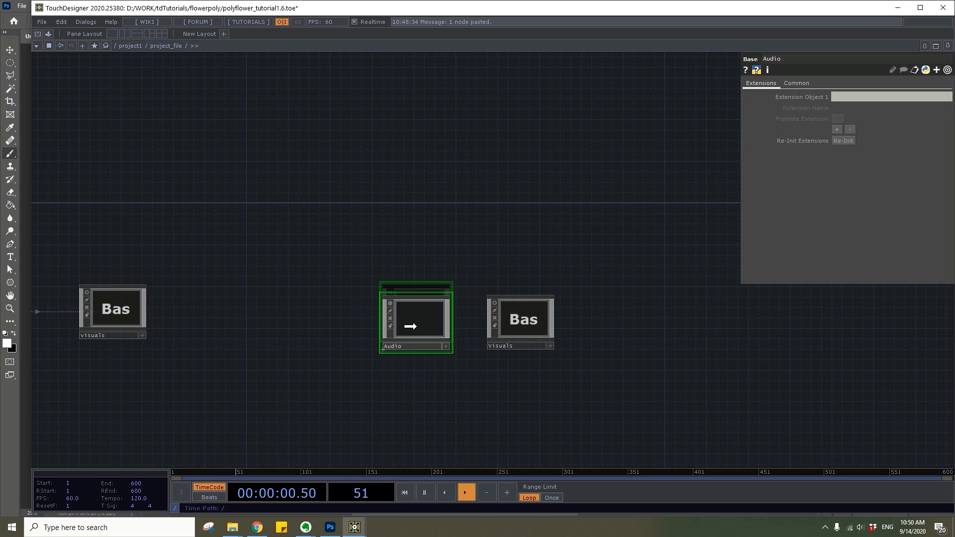
Split the network editor into two side-by-side panes, opening the Audio base in one and the Visuals base in the other
{"action": "left_click", "coordinate": [127, 35]}
{"action": "double_click", "coordinate": [425, 322]}
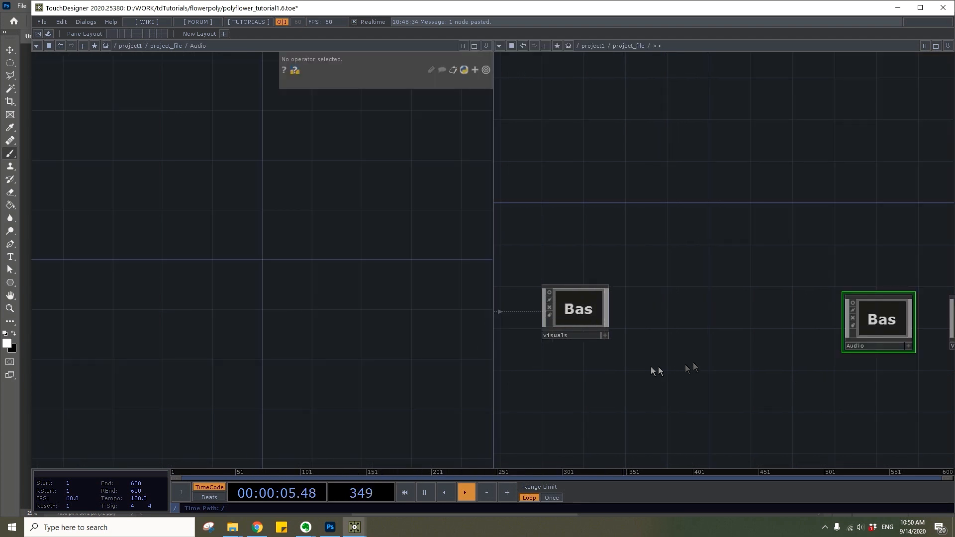
{"action": "left_click_drag", "start_coordinate": [793, 344], "coordinate": [585, 333]}
{"action": "double_click", "coordinate": [781, 303]}
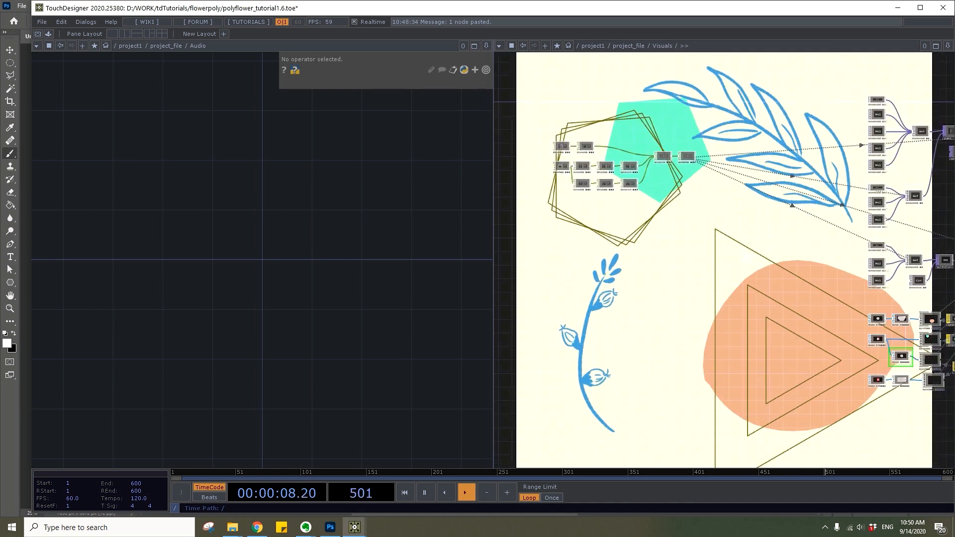
Add an Audio File In CHOP inside the Audio base and load A 1.m4a from the assets folder
{"action": "key", "text": "Tab"}
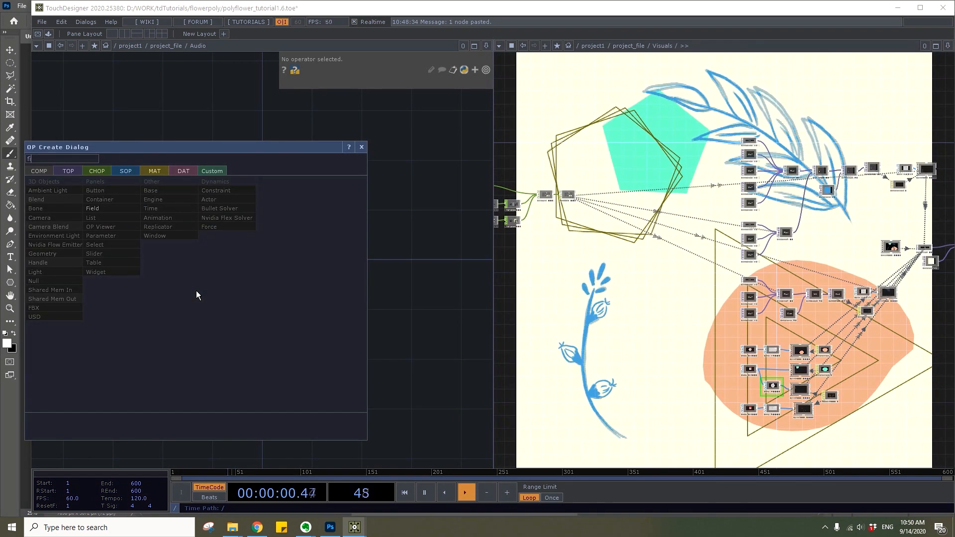
{"action": "left_click", "coordinate": [98, 171]}
{"action": "type", "text": "fil"}
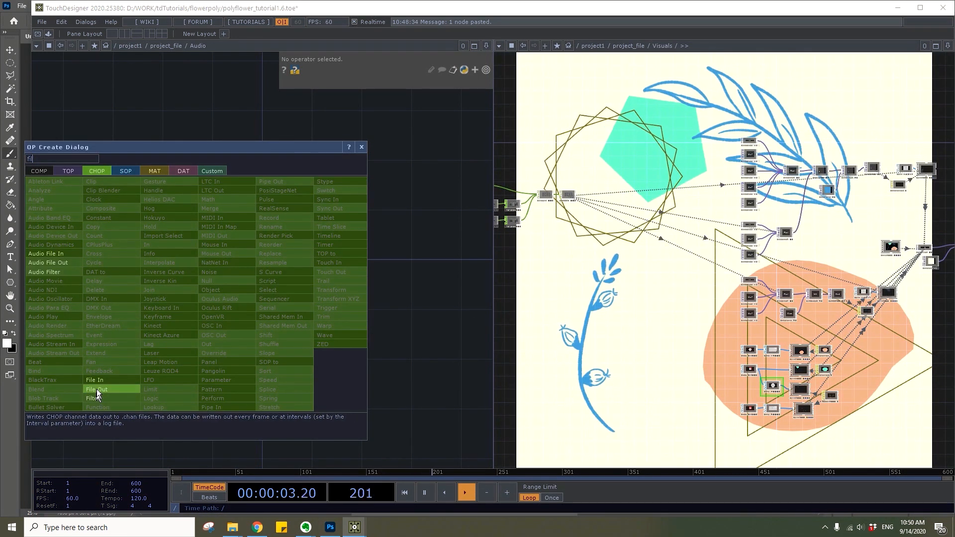
{"action": "left_click", "coordinate": [43, 255]}
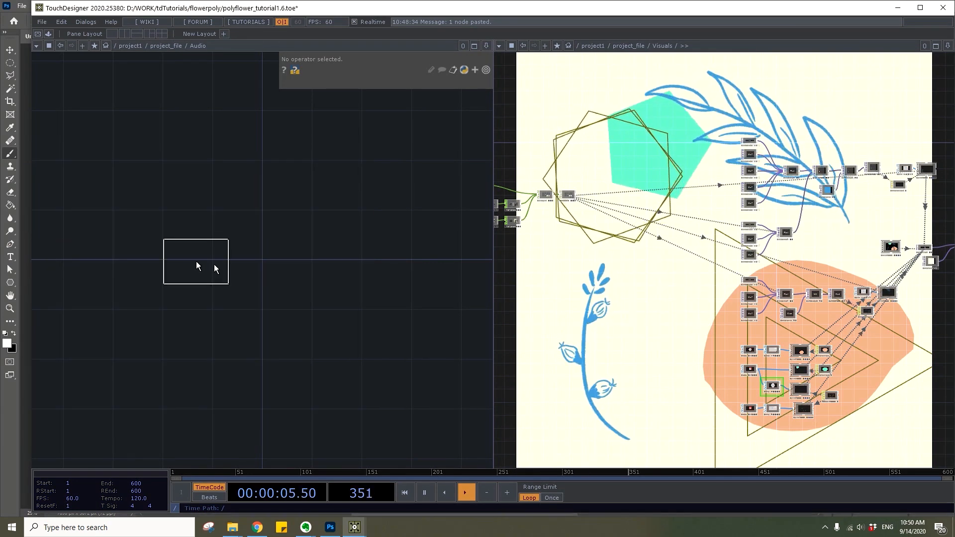
{"action": "left_click", "coordinate": [214, 264]}
{"action": "left_click", "coordinate": [487, 96]}
{"action": "left_click", "coordinate": [141, 88]}
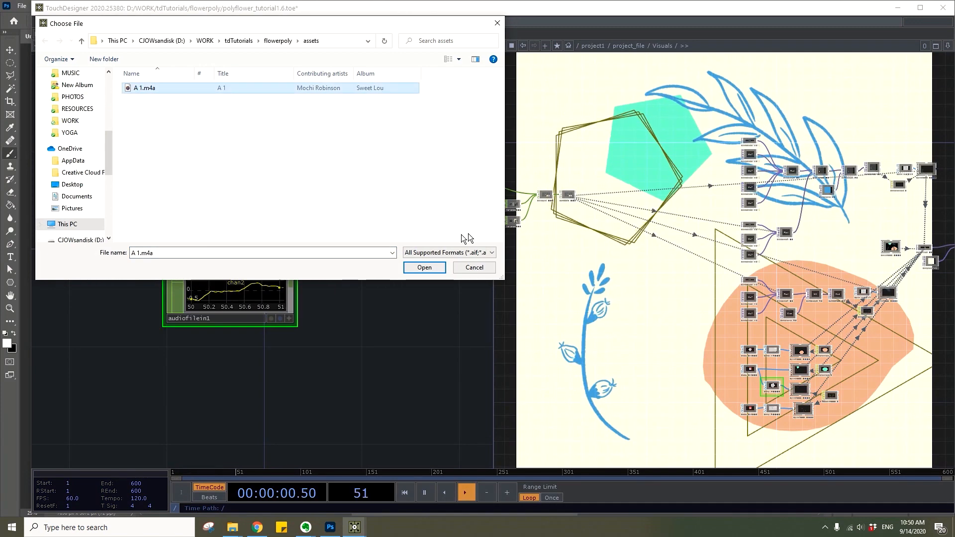
{"action": "left_click", "coordinate": [426, 267]}
Add a Null CHOP after the Audio File In and connect an Audio Device Out CHOP to it
{"action": "left_click", "coordinate": [169, 308]}
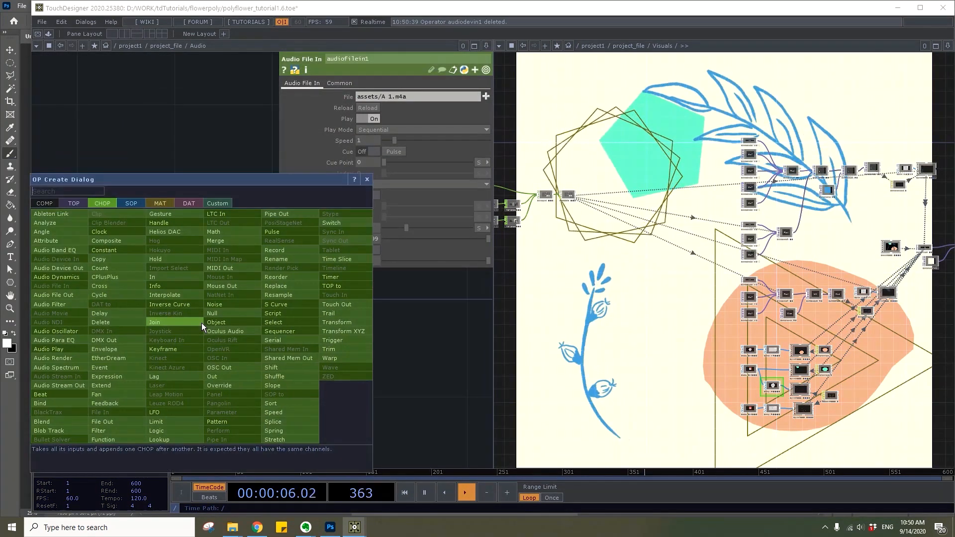
{"action": "type", "text": "dev"}
{"action": "left_click", "coordinate": [59, 268]}
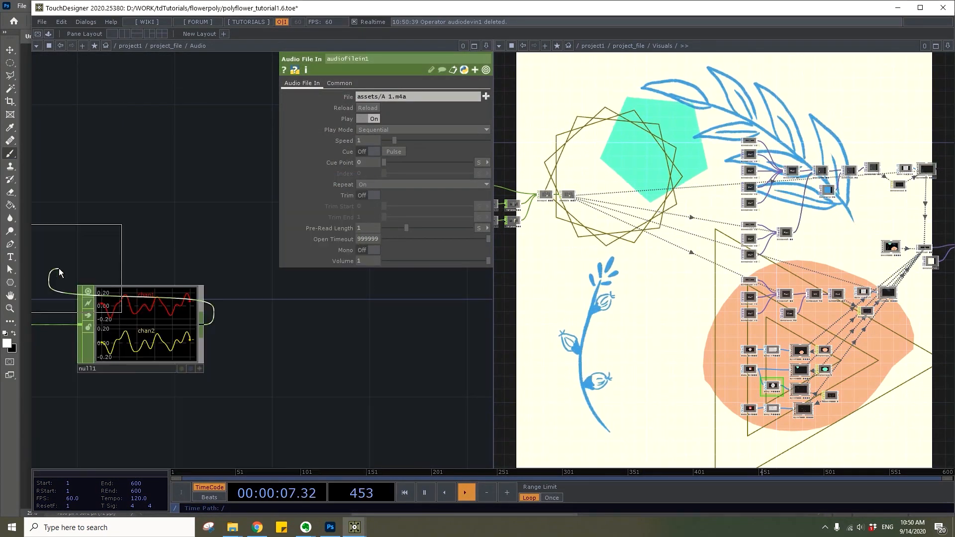
{"action": "left_click", "coordinate": [316, 255]}
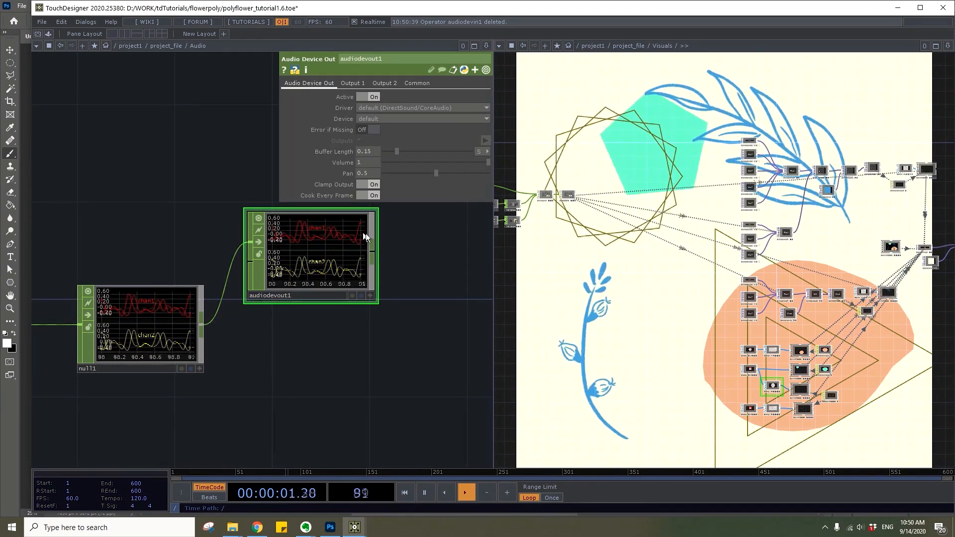
Show the parameters of switch1, the Switch TOP fed by the first five movie files, in the Visuals network
{"action": "scroll", "coordinate": [813, 201], "scroll_direction": "up", "scroll_amount": 5}
{"action": "left_click_drag", "start_coordinate": [814, 201], "coordinate": [667, 298]}
{"action": "left_click", "coordinate": [685, 229]}
{"action": "key", "text": "p"}
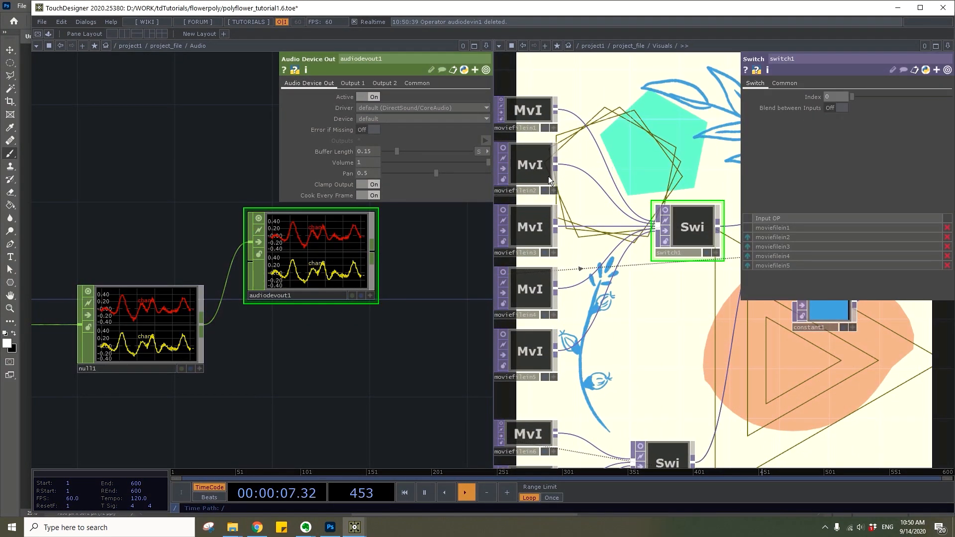
Move the Audio Device Out CHOP up and add an Audio Spectrum CHOP below it, connected to the Null
{"action": "left_click_drag", "start_coordinate": [282, 373], "coordinate": [207, 401]}
{"action": "left_click", "coordinate": [184, 270]}
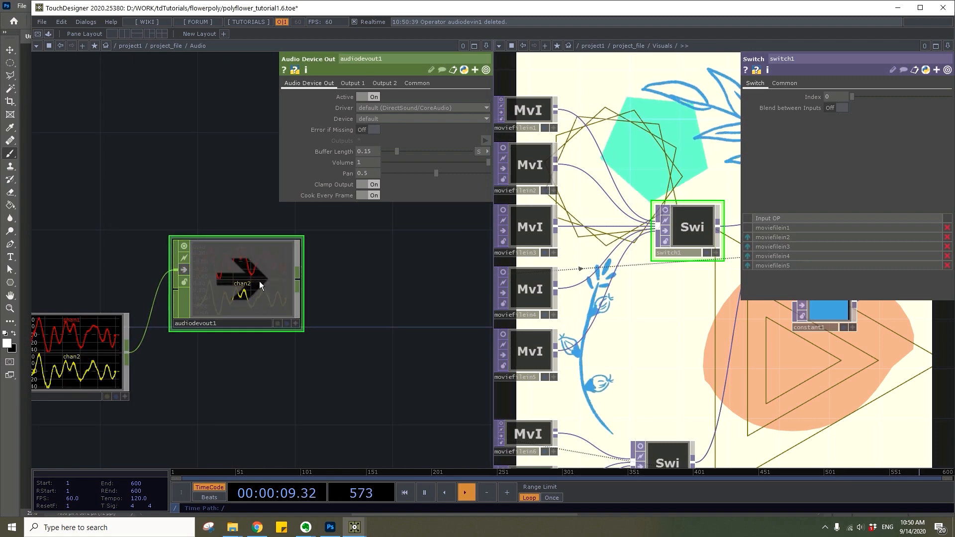
{"action": "left_click", "coordinate": [252, 344]}
{"action": "type", "text": "spec"}
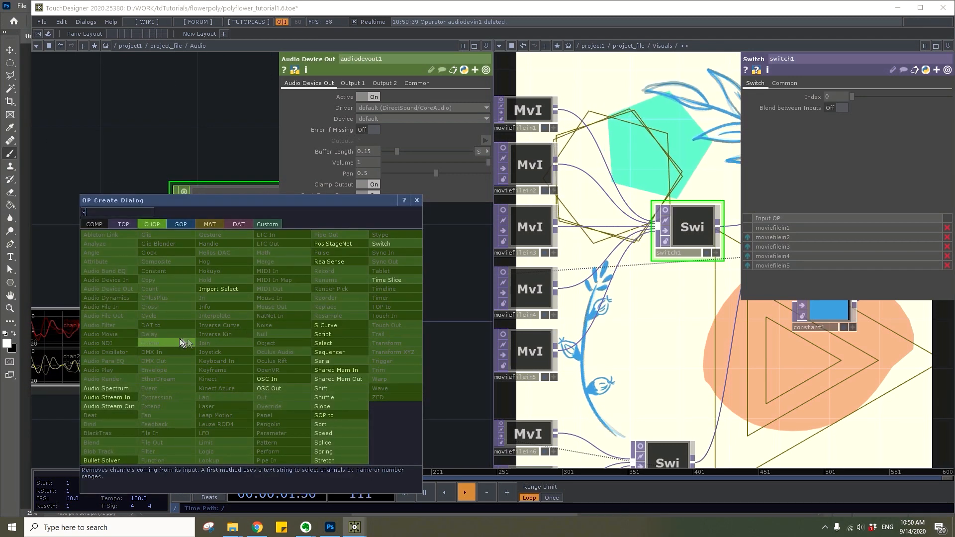
{"action": "left_click", "coordinate": [107, 389]}
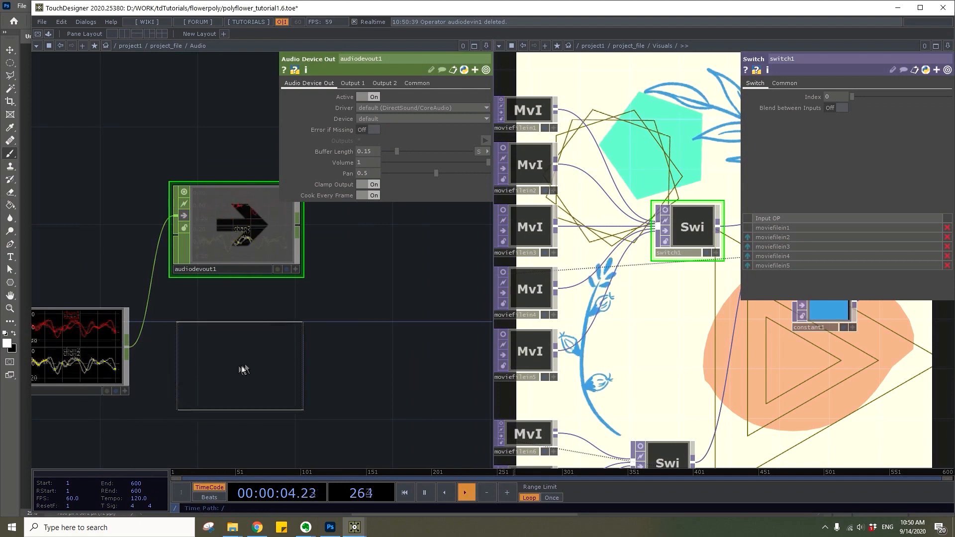
{"action": "left_click", "coordinate": [236, 370]}
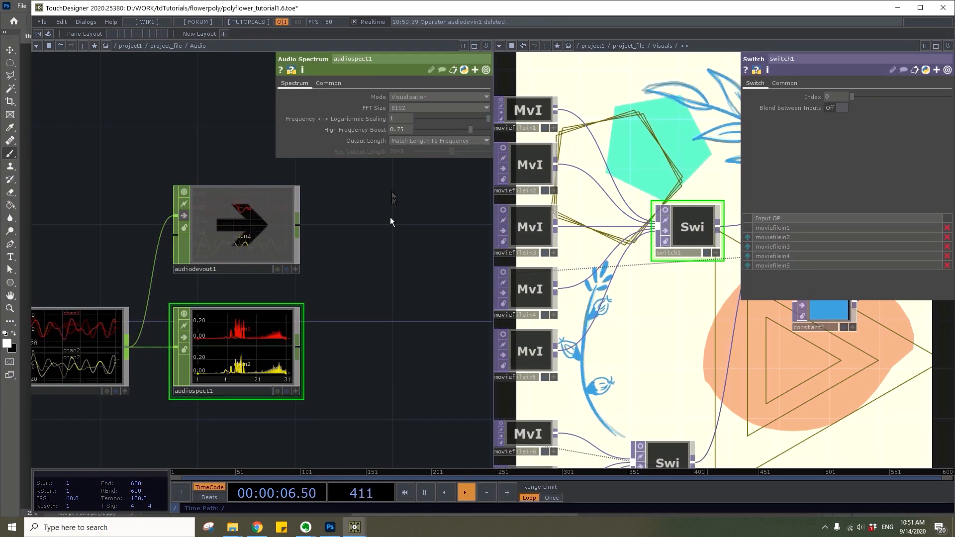
Set the Audio Spectrum's Output Length to Set Length Manually and its FFT Size to 4096
{"action": "left_click", "coordinate": [407, 141]}
{"action": "left_click", "coordinate": [407, 156]}
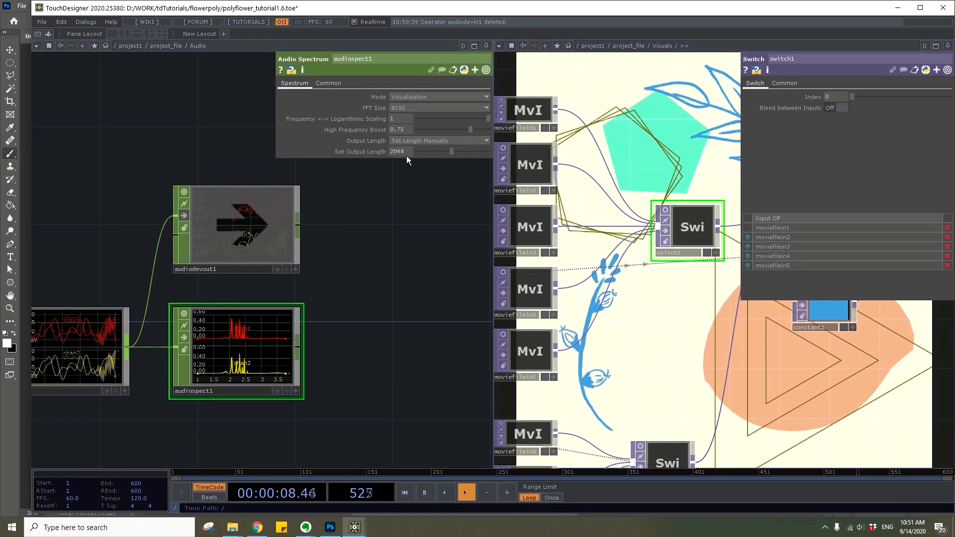
{"action": "left_click", "coordinate": [411, 105]}
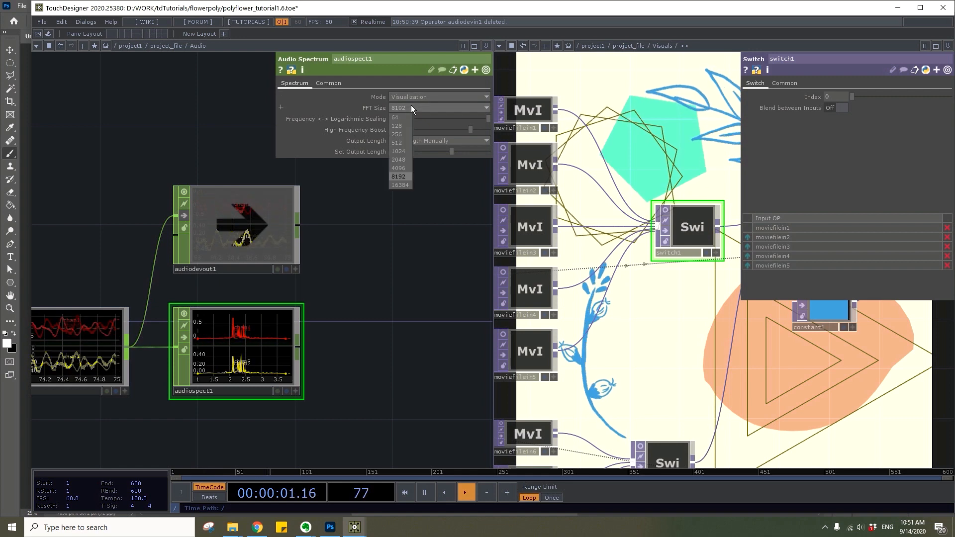
{"action": "left_click", "coordinate": [400, 168]}
Add a Trim CHOP connected to the Audio Spectrum's output
{"action": "scroll", "coordinate": [341, 318], "scroll_direction": "up", "scroll_amount": 5}
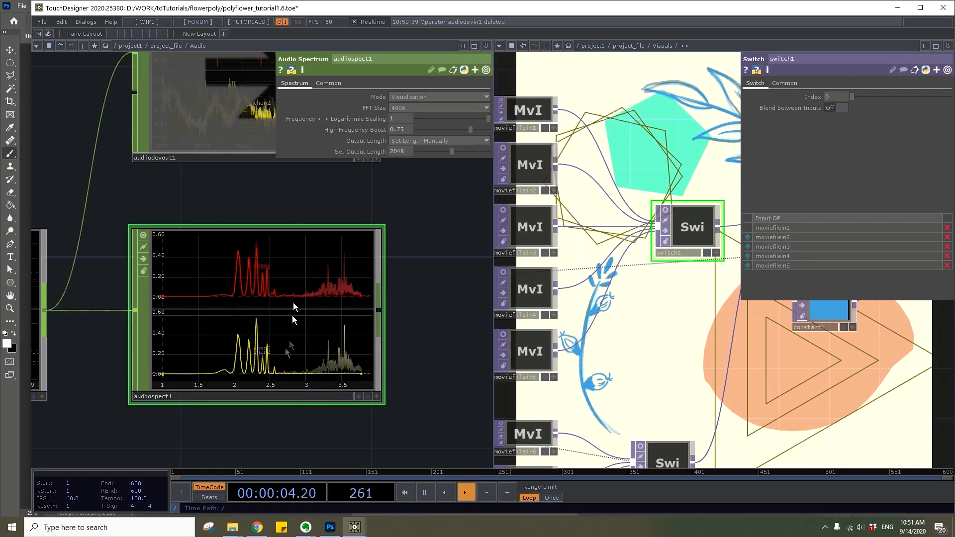
{"action": "left_click_drag", "start_coordinate": [381, 326], "coordinate": [267, 303]}
{"action": "key", "text": "Tab"}
{"action": "type", "text": "tr"}
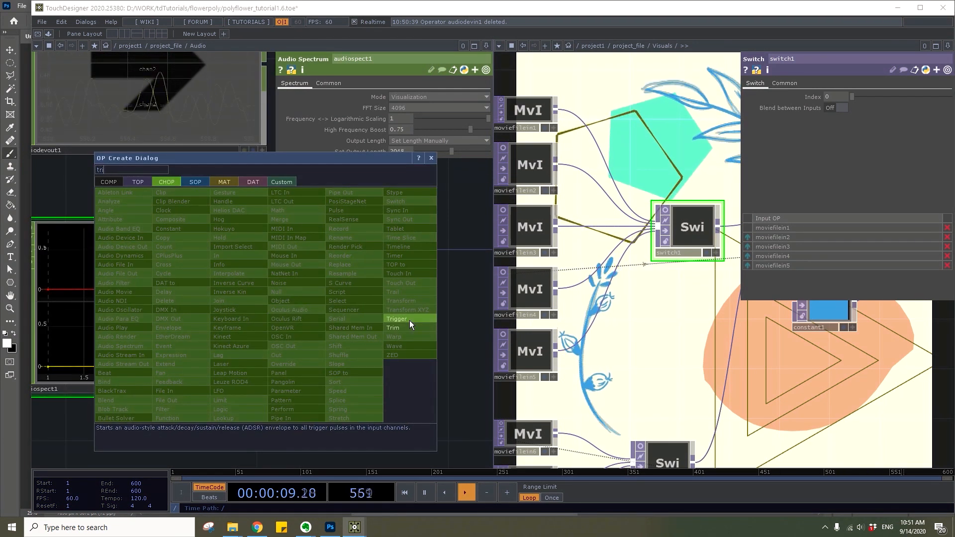
{"action": "left_click", "coordinate": [410, 326]}
{"action": "left_click", "coordinate": [409, 319]}
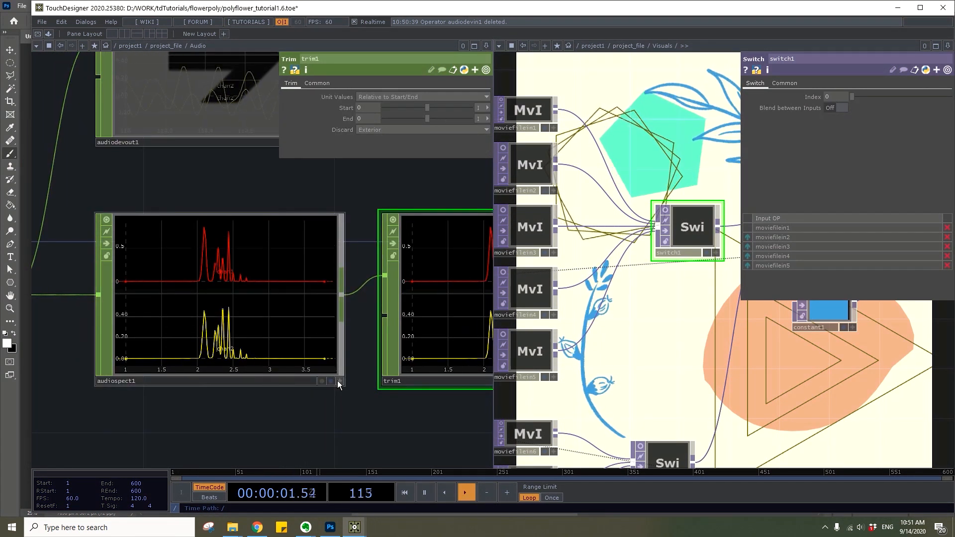
Switch the horizontal axis of the Audio Spectrum's graph viewer to sample units
{"action": "right_click", "coordinate": [247, 242]}
{"action": "mouse_move", "coordinate": [273, 297]}
{"action": "left_click", "coordinate": [378, 297]}
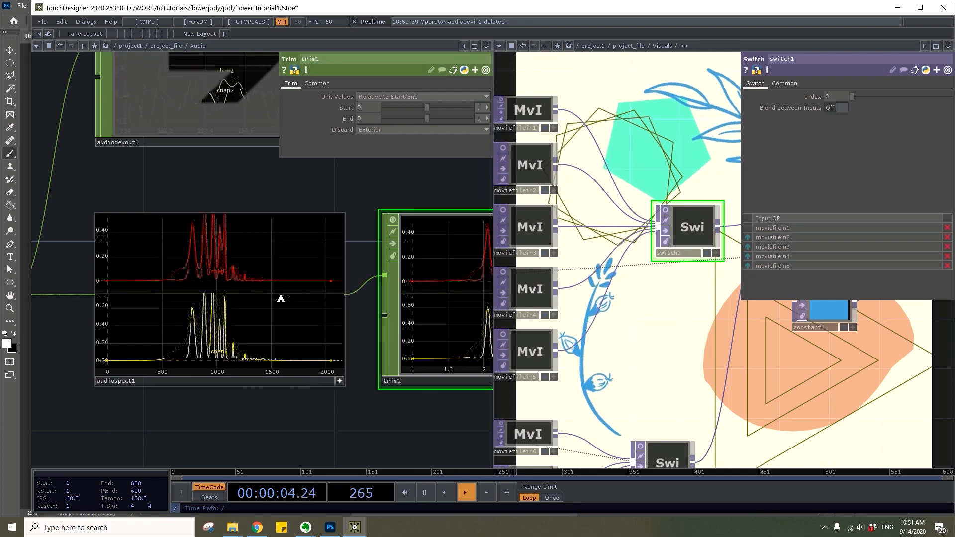
Show a finer grid in the Audio Spectrum's graph viewer and examine where its peaks lie along the sample axis
{"action": "right_click", "coordinate": [284, 245]}
{"action": "mouse_move", "coordinate": [372, 309]}
{"action": "left_click", "coordinate": [423, 329]}
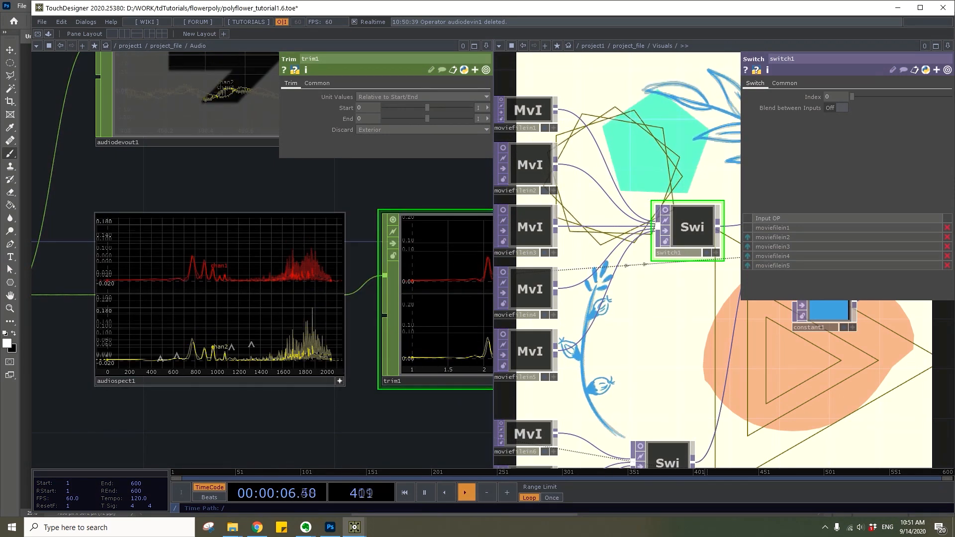
{"action": "scroll", "coordinate": [134, 371], "scroll_direction": "up", "scroll_amount": 5}
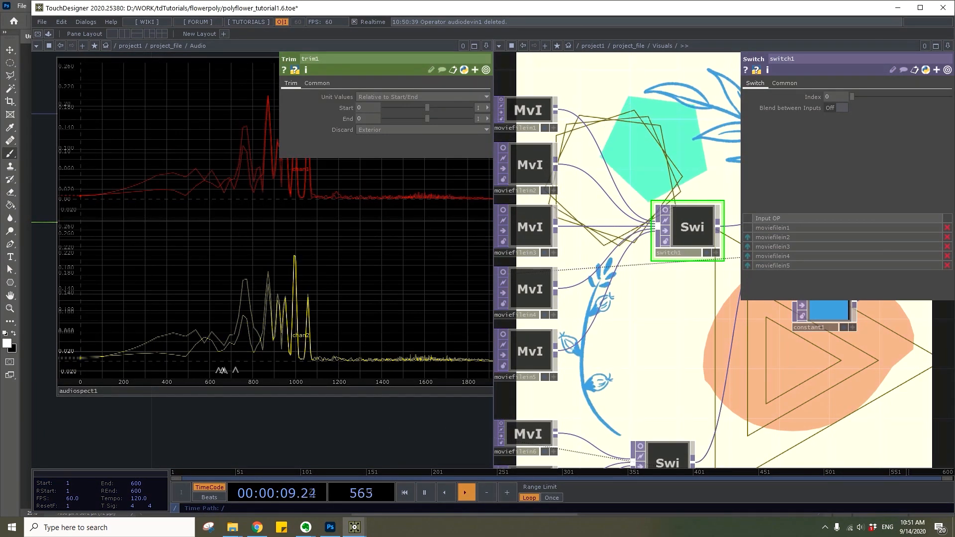
{"action": "scroll", "coordinate": [230, 406], "scroll_direction": "down", "scroll_amount": 5}
Set the Trim CHOP's Unit Values to Absolute, with Start 500 and End 900 samples
{"action": "left_click", "coordinate": [380, 97]}
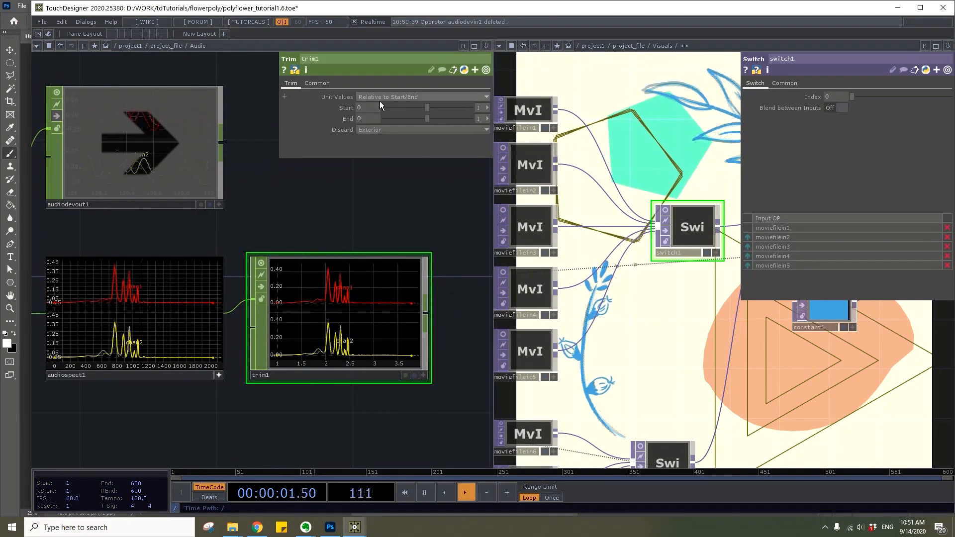
{"action": "left_click", "coordinate": [378, 108]}
{"action": "type", "text": "500"}
{"action": "left_click", "coordinate": [365, 121]}
{"action": "type", "text": "900"}
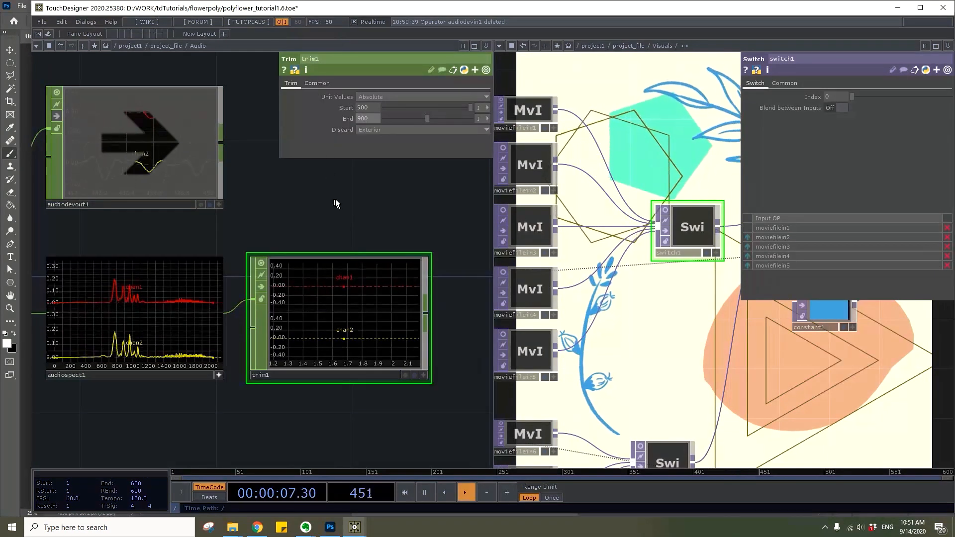
{"action": "key", "text": "Return"}
Add an Analyze CHOP connected to the Trim's output and set its Function to Maximum
{"action": "left_click_drag", "start_coordinate": [335, 199], "coordinate": [187, 208]}
{"action": "scroll", "coordinate": [277, 314], "scroll_direction": "up", "scroll_amount": 3}
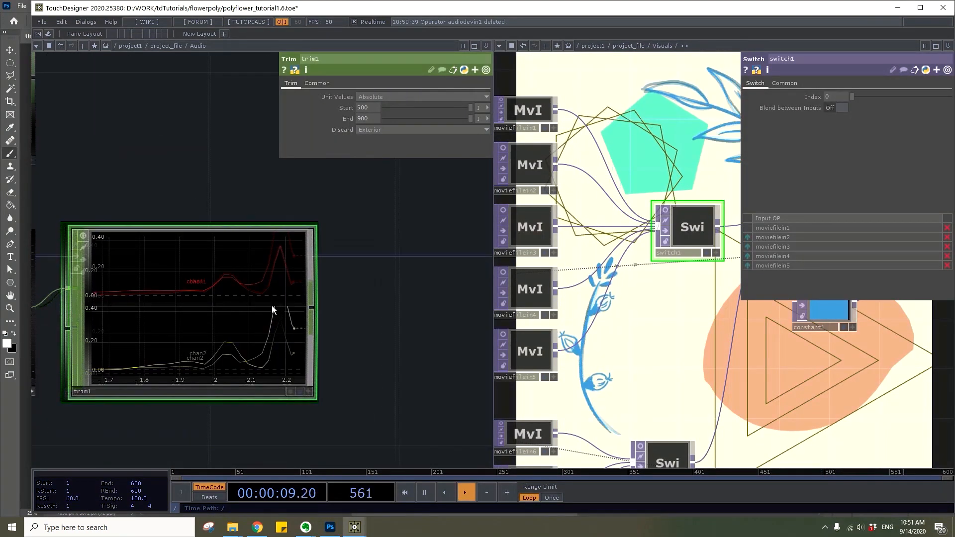
{"action": "left_click_drag", "start_coordinate": [327, 325], "coordinate": [224, 321]}
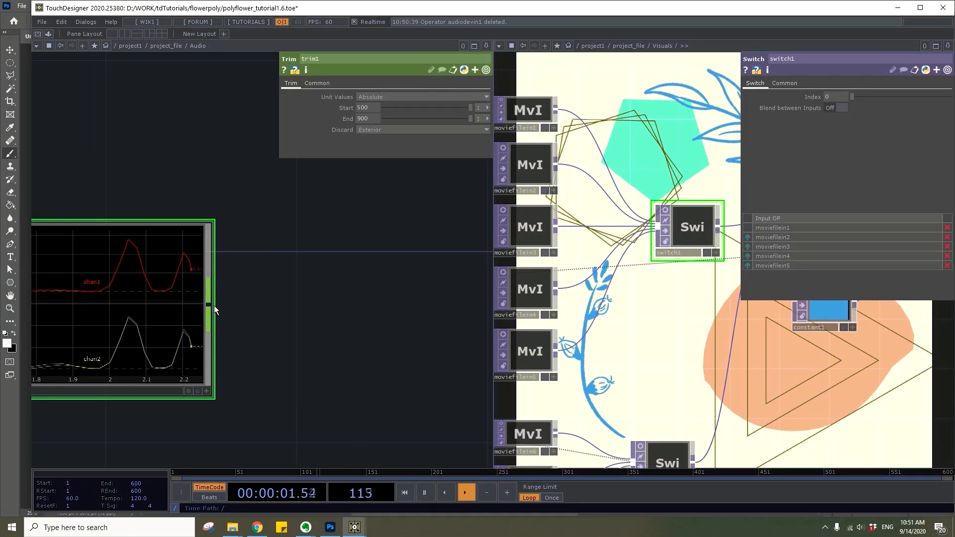
{"action": "left_click", "coordinate": [209, 304]}
{"action": "type", "text": "ana"}
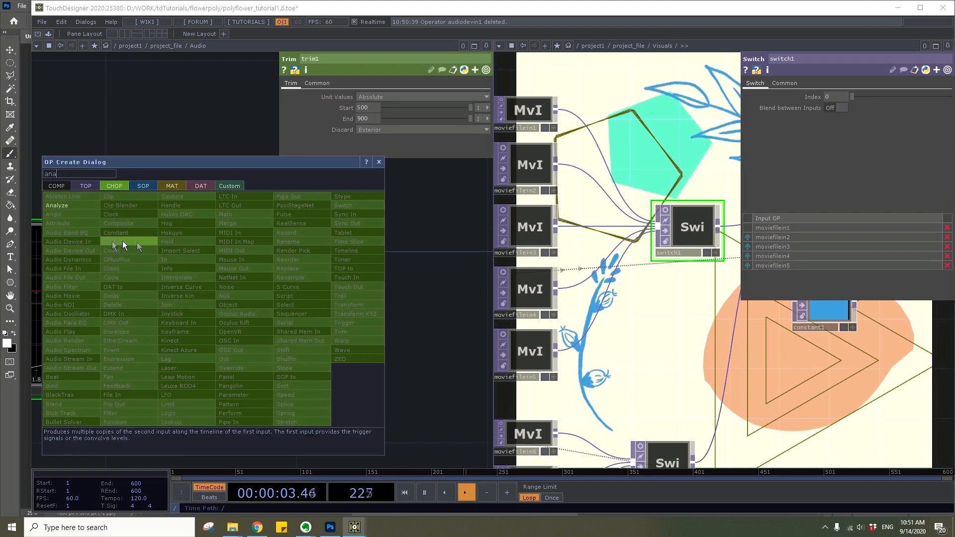
{"action": "left_click", "coordinate": [75, 209]}
{"action": "left_click", "coordinate": [360, 308]}
{"action": "left_click", "coordinate": [396, 97]}
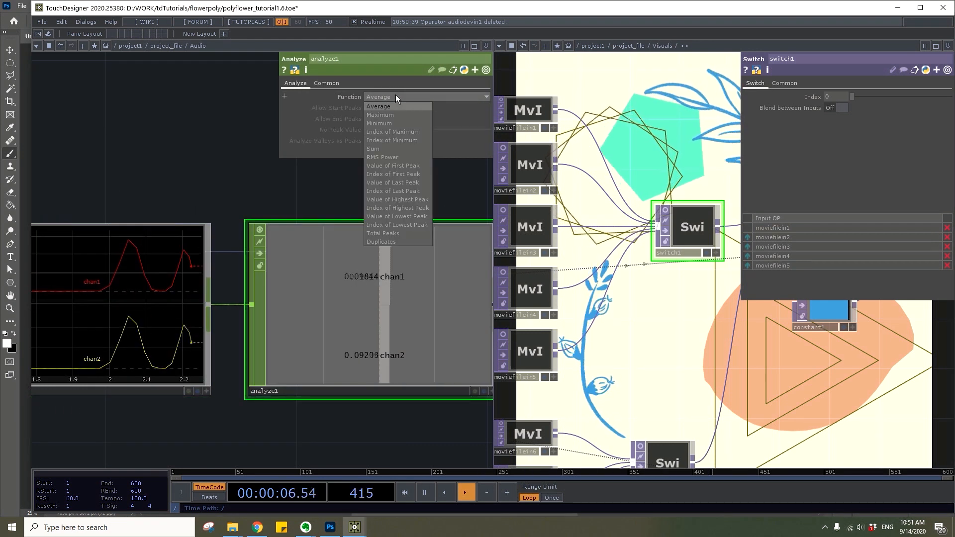
{"action": "left_click", "coordinate": [393, 114]}
Add a Math CHOP connected to the Analyze's output and set Combine Channels to Average
{"action": "left_click_drag", "start_coordinate": [358, 250], "coordinate": [238, 228]}
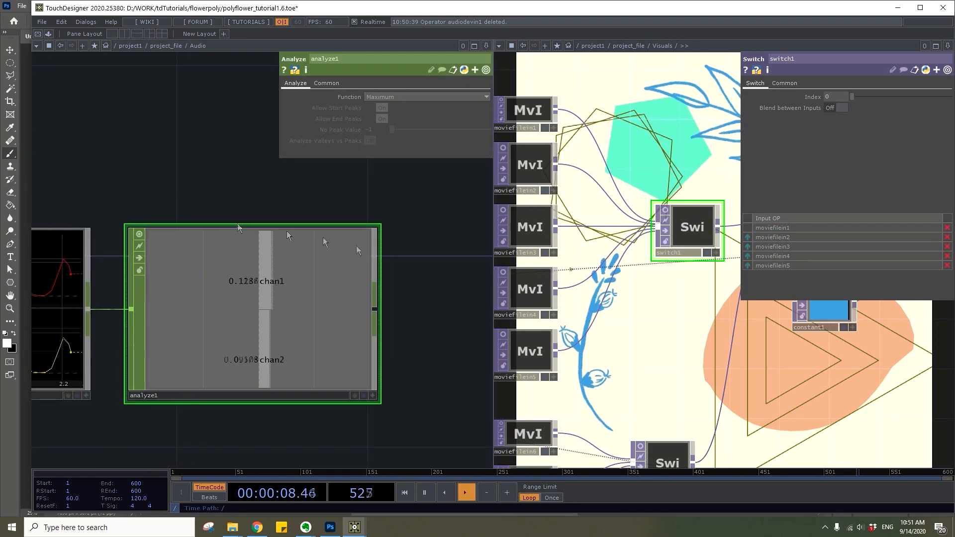
{"action": "left_click", "coordinate": [375, 310]}
{"action": "type", "text": "math"}
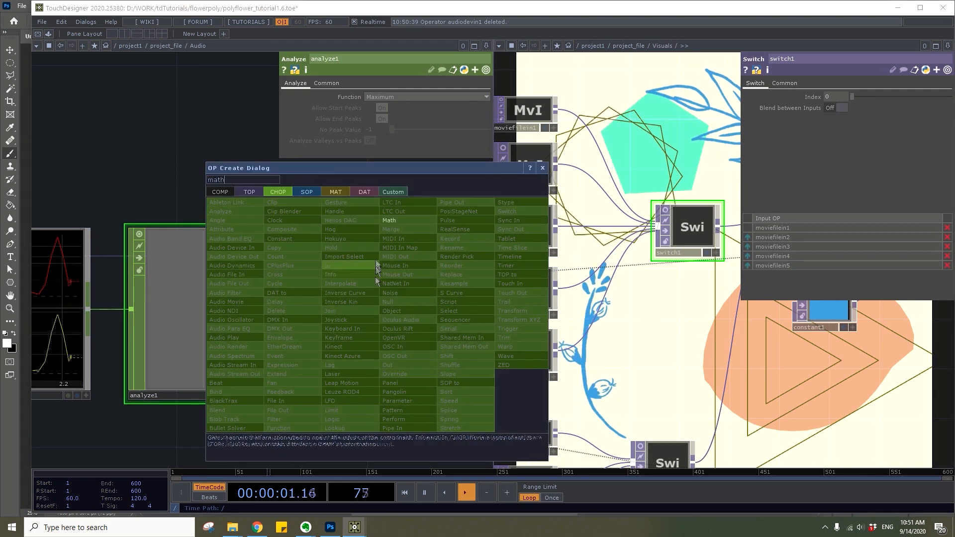
{"action": "left_click", "coordinate": [399, 222]}
{"action": "left_click", "coordinate": [520, 295]}
{"action": "left_click", "coordinate": [458, 323]}
{"action": "left_click_drag", "start_coordinate": [324, 428], "coordinate": [76, 433]}
{"action": "left_click_drag", "start_coordinate": [152, 330], "coordinate": [296, 330]}
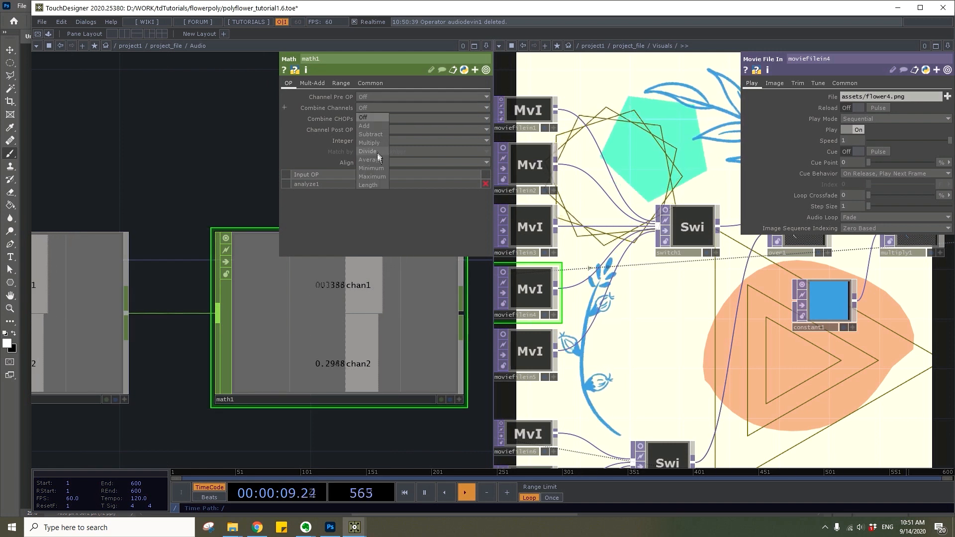
{"action": "left_click", "coordinate": [377, 160]}
Add a Null CHOP connected to the output of the channel-averaging Math CHOP
{"action": "scroll", "coordinate": [224, 185], "scroll_direction": "down", "scroll_amount": 3}
{"action": "scroll", "coordinate": [171, 240], "scroll_direction": "up", "scroll_amount": 1}
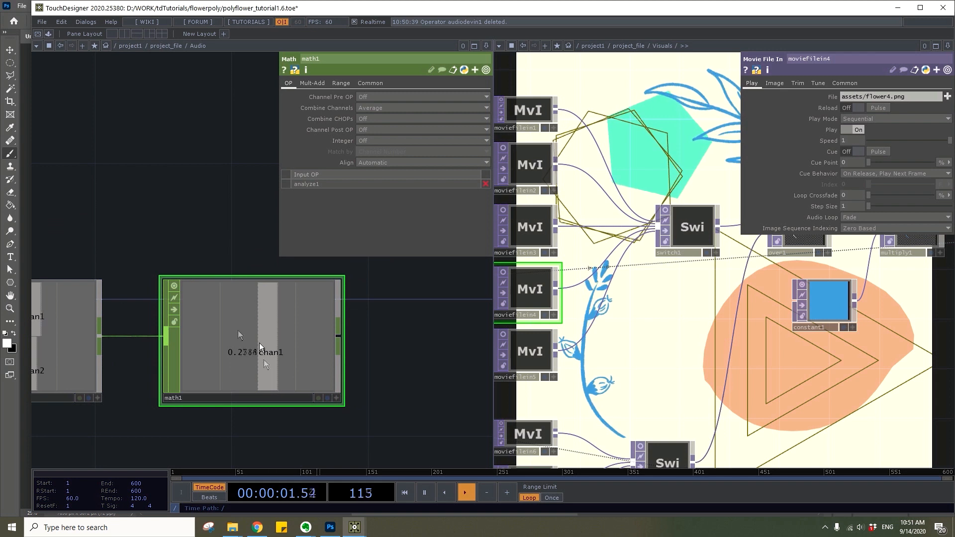
{"action": "left_click_drag", "start_coordinate": [376, 358], "coordinate": [297, 346]}
{"action": "left_click", "coordinate": [260, 329]}
{"action": "type", "text": "n"}
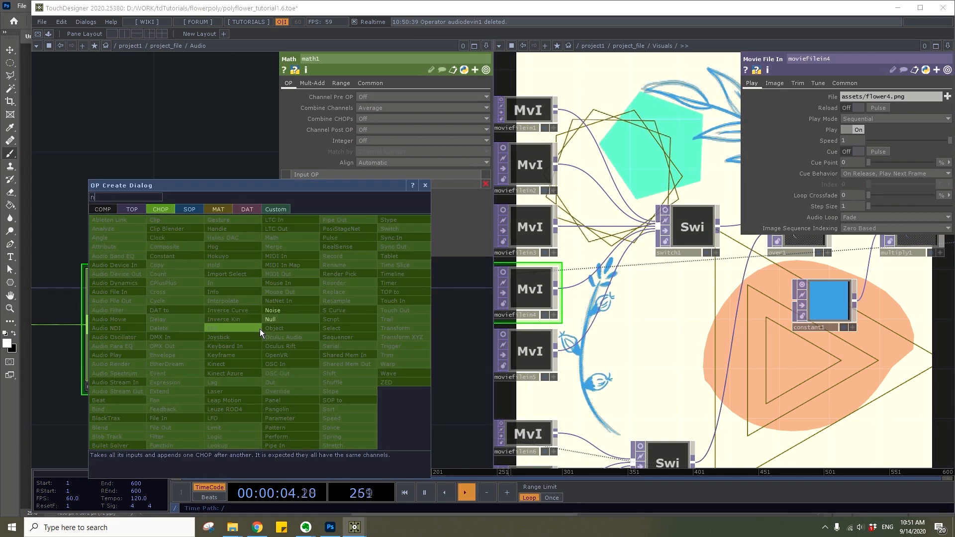
{"action": "left_click", "coordinate": [287, 318]}
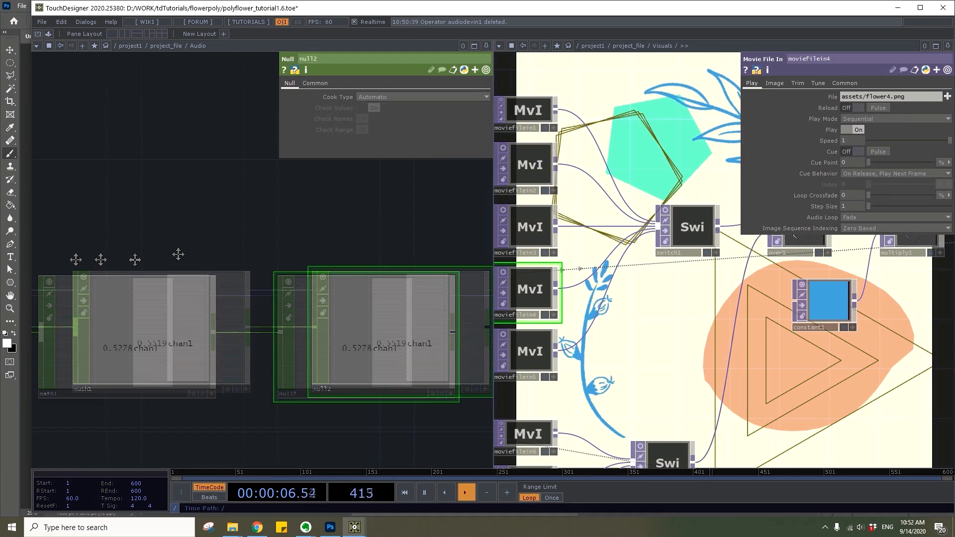
Add a Logic CHOP connected to the new Null's output and place it above and beyond the Null
{"action": "left_click_drag", "start_coordinate": [76, 259], "coordinate": [47, 264]}
{"action": "scroll", "coordinate": [179, 279], "scroll_direction": "down", "scroll_amount": 4}
{"action": "left_click_drag", "start_coordinate": [249, 239], "coordinate": [170, 266]}
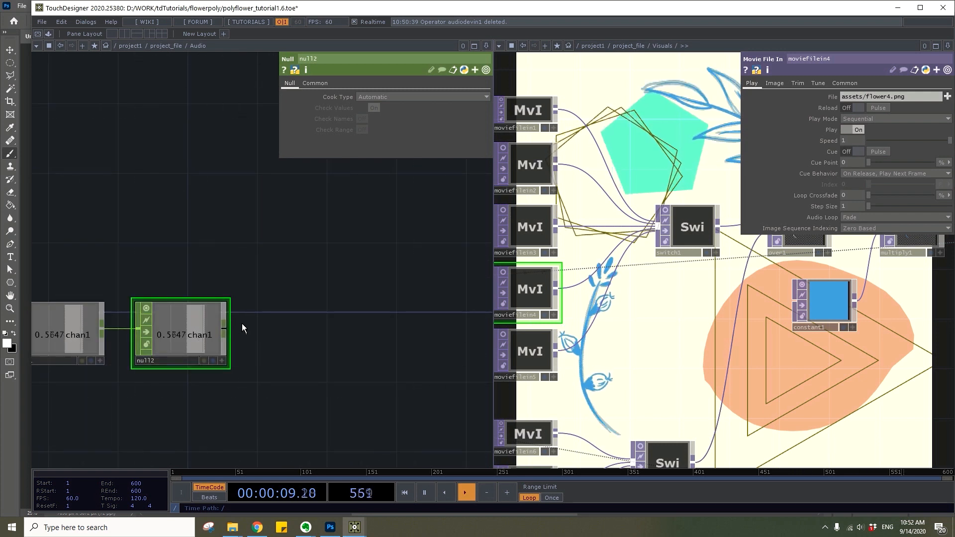
{"action": "left_click", "coordinate": [229, 329]}
{"action": "type", "text": "log"}
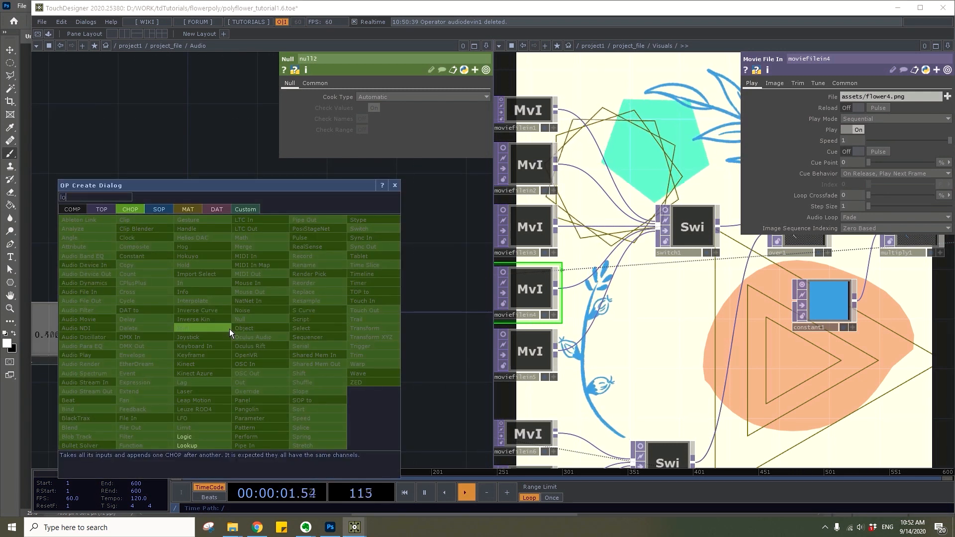
{"action": "left_click", "coordinate": [195, 437]}
{"action": "left_click", "coordinate": [285, 250]}
Examine the audio analysis chain, focusing on the trimmed spectrum in the Trim CHOP's graph
{"action": "left_click_drag", "start_coordinate": [329, 298], "coordinate": [452, 350]}
{"action": "scroll", "coordinate": [244, 332], "scroll_direction": "up", "scroll_amount": 3}
{"action": "scroll", "coordinate": [243, 333], "scroll_direction": "down", "scroll_amount": 4}
{"action": "left_click_drag", "start_coordinate": [150, 291], "coordinate": [277, 292]}
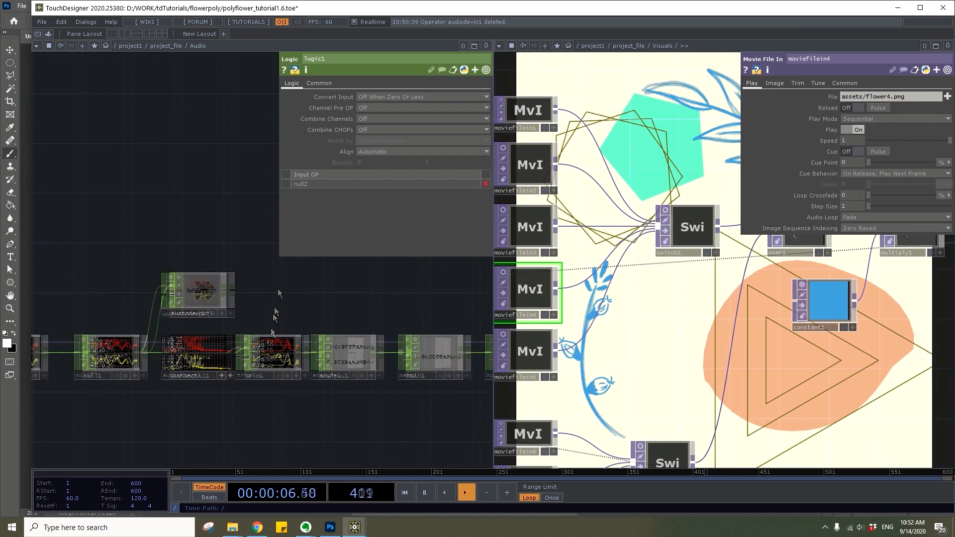
{"action": "scroll", "coordinate": [279, 345], "scroll_direction": "up", "scroll_amount": 7}
{"action": "scroll", "coordinate": [278, 336], "scroll_direction": "down", "scroll_amount": 1}
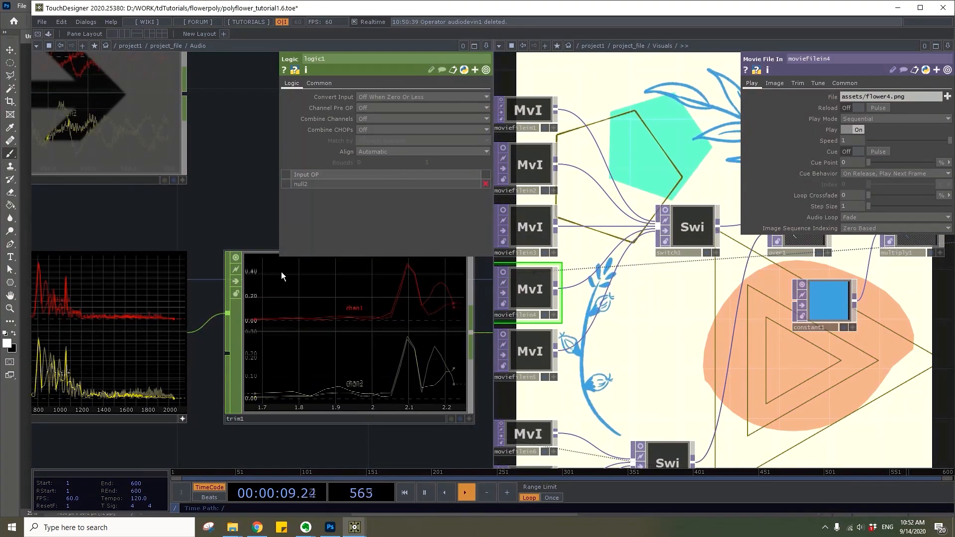
{"action": "scroll", "coordinate": [266, 273], "scroll_direction": "down", "scroll_amount": 6}
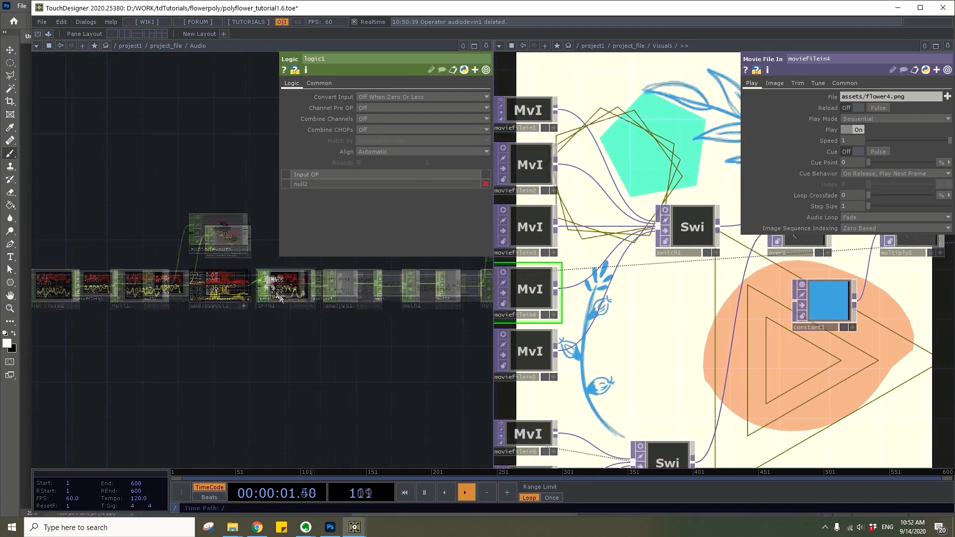
{"action": "left_click_drag", "start_coordinate": [155, 425], "coordinate": [135, 433]}
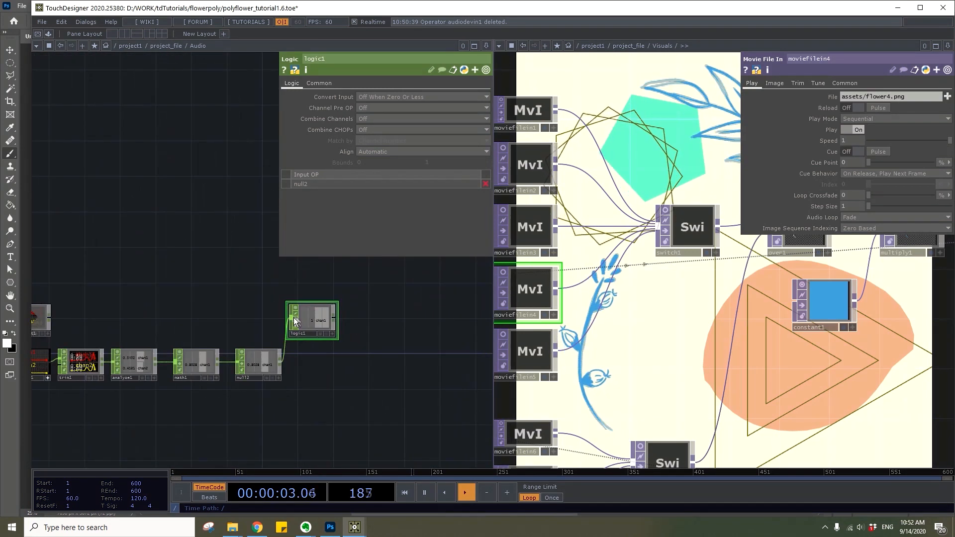
Set the Logic CHOP's Convert Input to Off When Outside Bounds, with a lower bound of 0.5
{"action": "left_click", "coordinate": [386, 99]}
{"action": "left_click", "coordinate": [390, 124]}
{"action": "left_click", "coordinate": [383, 163]}
{"action": "type", "text": "0.5"}
{"action": "key", "text": "Return"}
Examine how the Logic CHOP's output responds to the Null's audio level
{"action": "scroll", "coordinate": [318, 366], "scroll_direction": "up", "scroll_amount": 5}
{"action": "left_click_drag", "start_coordinate": [320, 360], "coordinate": [303, 460]}
{"action": "scroll", "coordinate": [343, 336], "scroll_direction": "down", "scroll_amount": 5}
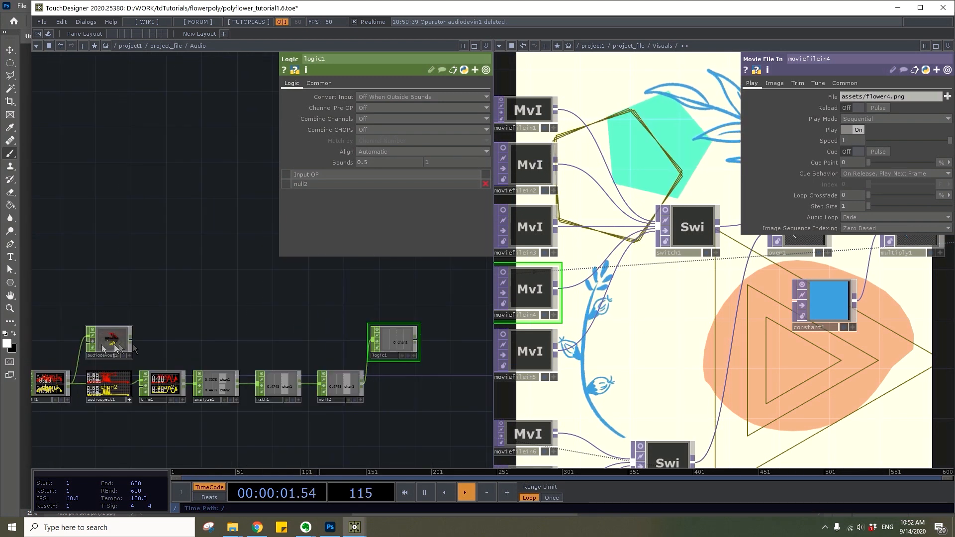
{"action": "left_click_drag", "start_coordinate": [374, 319], "coordinate": [288, 325]}
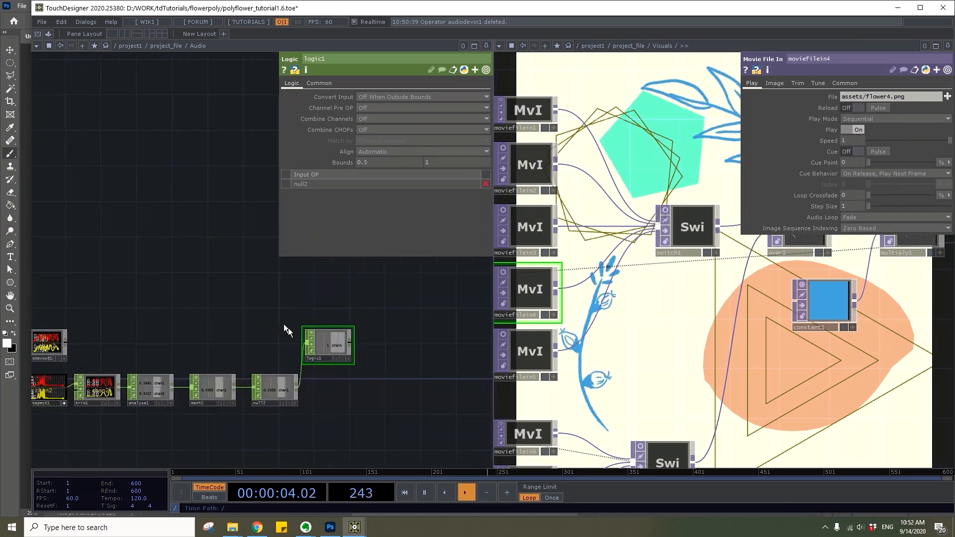
{"action": "scroll", "coordinate": [324, 347], "scroll_direction": "up", "scroll_amount": 3}
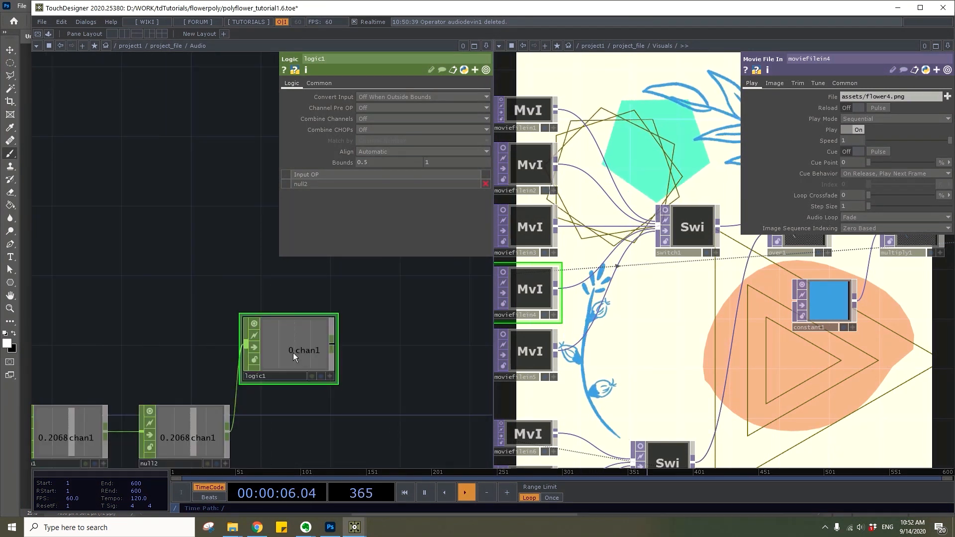
{"action": "scroll", "coordinate": [259, 267], "scroll_direction": "down", "scroll_amount": 3}
{"action": "left_click_drag", "start_coordinate": [250, 277], "coordinate": [361, 316]}
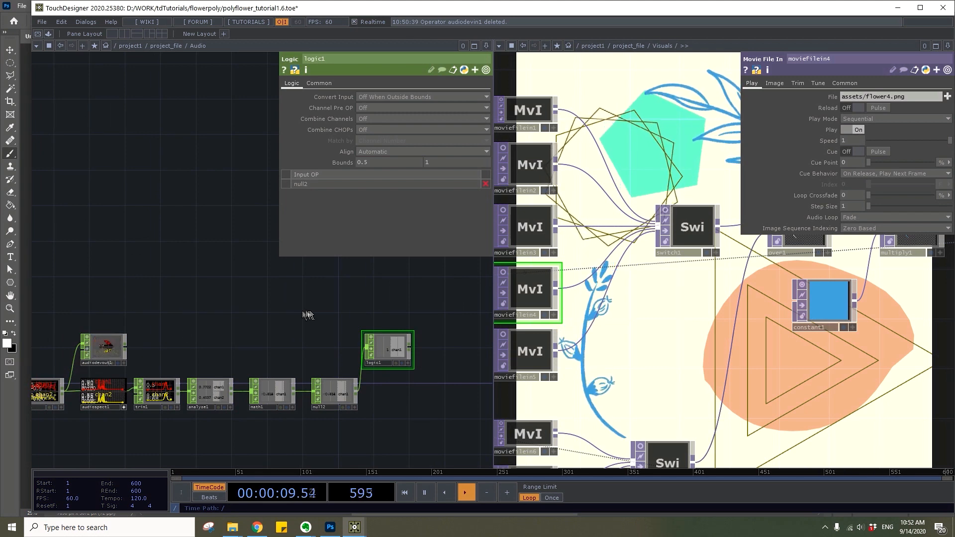
Add a Math CHOP connected to the Logic's output and set the upper value of its To Range to 6
{"action": "scroll", "coordinate": [278, 362], "scroll_direction": "up", "scroll_amount": 4}
{"action": "right_click", "coordinate": [254, 378]}
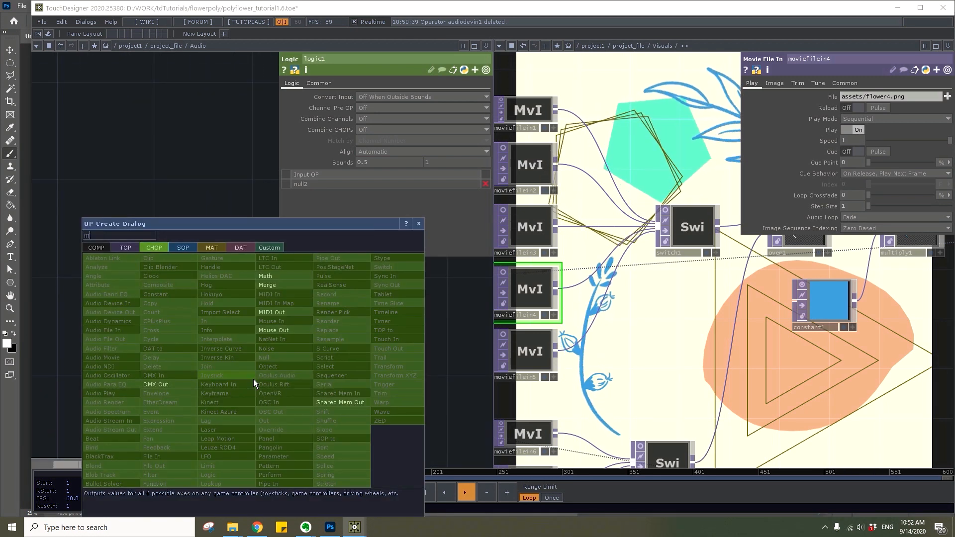
{"action": "left_click", "coordinate": [285, 290]}
{"action": "left_click", "coordinate": [360, 373]}
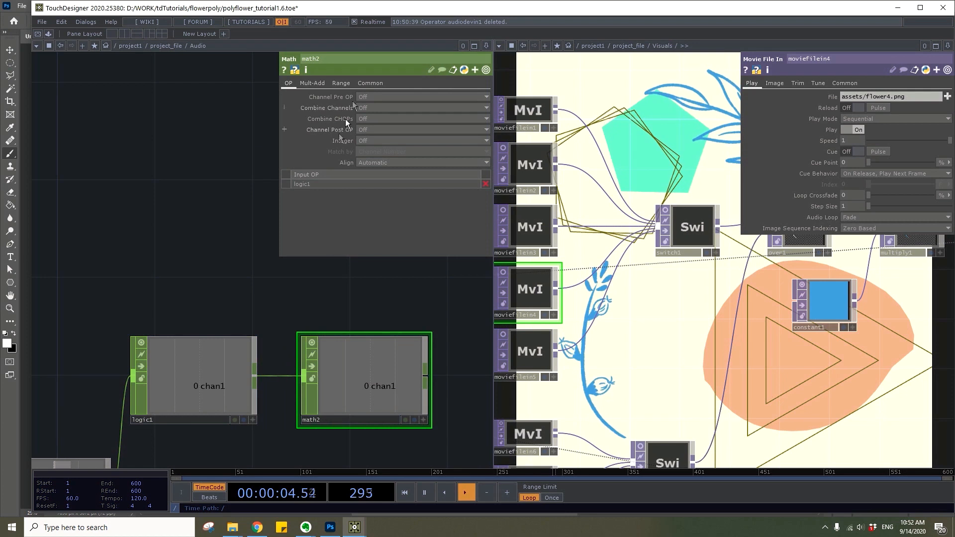
{"action": "left_click", "coordinate": [341, 83]}
{"action": "type", "text": "6"}
{"action": "key", "text": "Return"}
Add a Filter CHOP connected to the second Math's output and set its Filter Width to .38 seconds
{"action": "left_click_drag", "start_coordinate": [308, 310], "coordinate": [207, 299]}
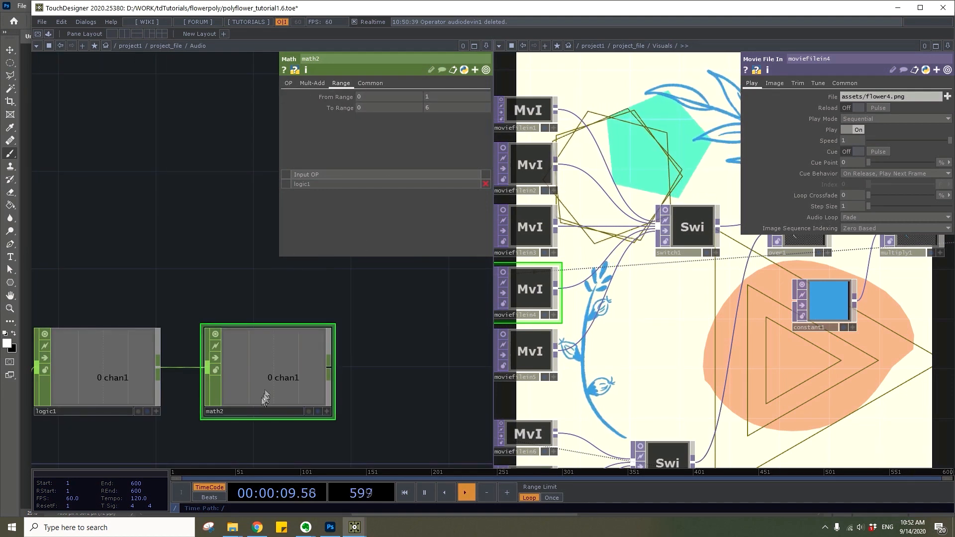
{"action": "left_click_drag", "start_coordinate": [384, 377], "coordinate": [326, 358]}
{"action": "right_click", "coordinate": [270, 350]}
{"action": "type", "text": "filter"}
{"action": "left_click", "coordinate": [192, 455]}
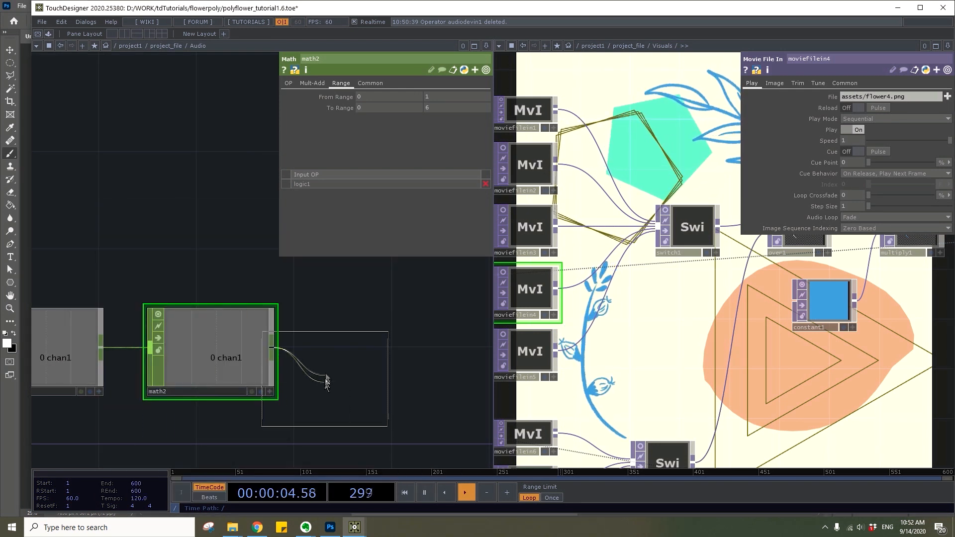
{"action": "left_click", "coordinate": [378, 349]}
{"action": "type", "text": ".38"}
{"action": "key", "text": "Return"}
Add a Rename CHOP connected to the Filter's output and rename its channel to flower_switch
{"action": "left_click_drag", "start_coordinate": [317, 292], "coordinate": [207, 286]}
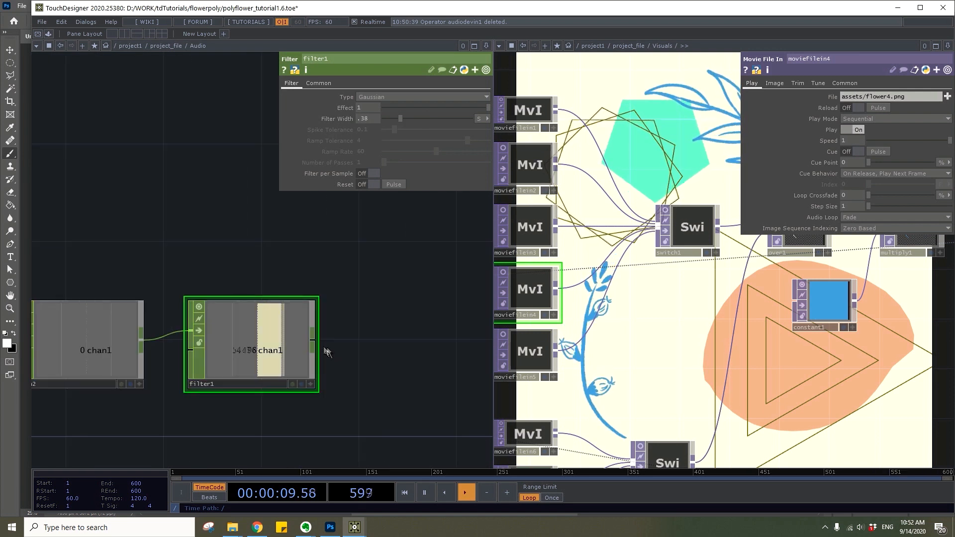
{"action": "right_click", "coordinate": [315, 340]}
{"action": "type", "text": "ren"}
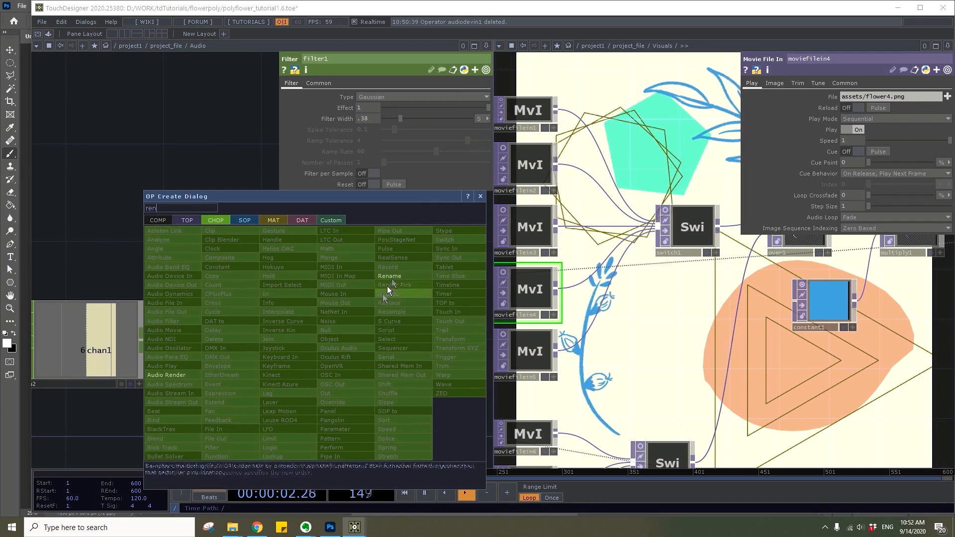
{"action": "left_click", "coordinate": [393, 277]}
{"action": "left_click", "coordinate": [432, 344]}
{"action": "left_click", "coordinate": [385, 107]}
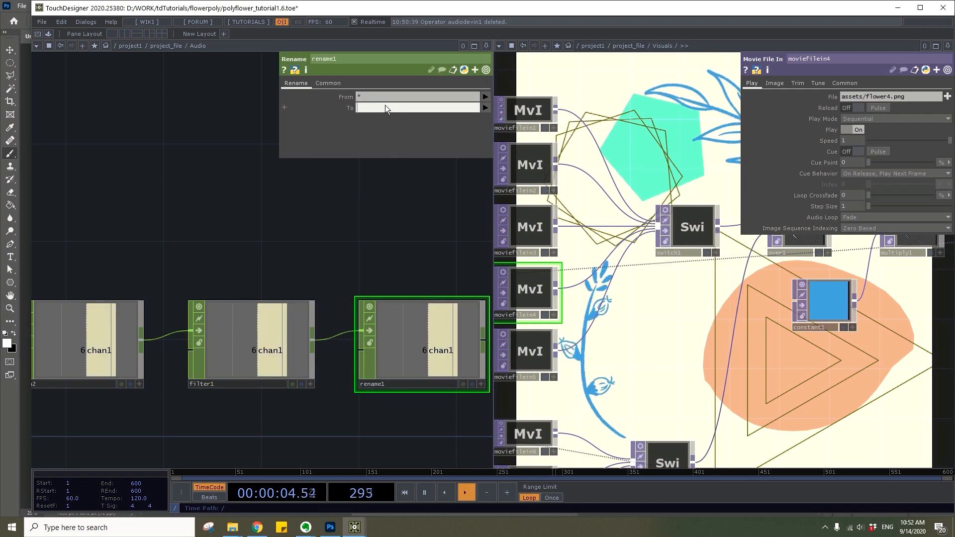
{"action": "type", "text": "flow"}
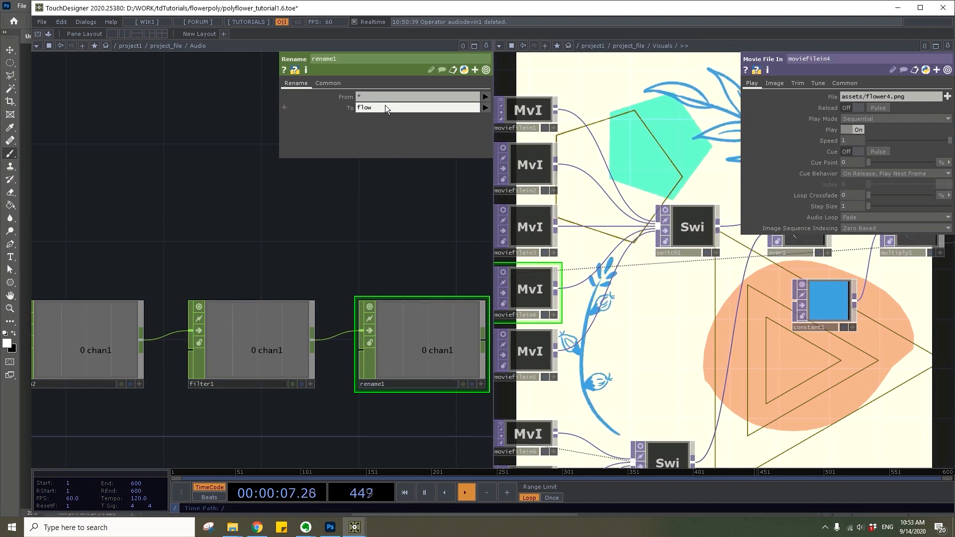
{"action": "type", "text": "er_switch"}
{"action": "key", "text": "Return"}
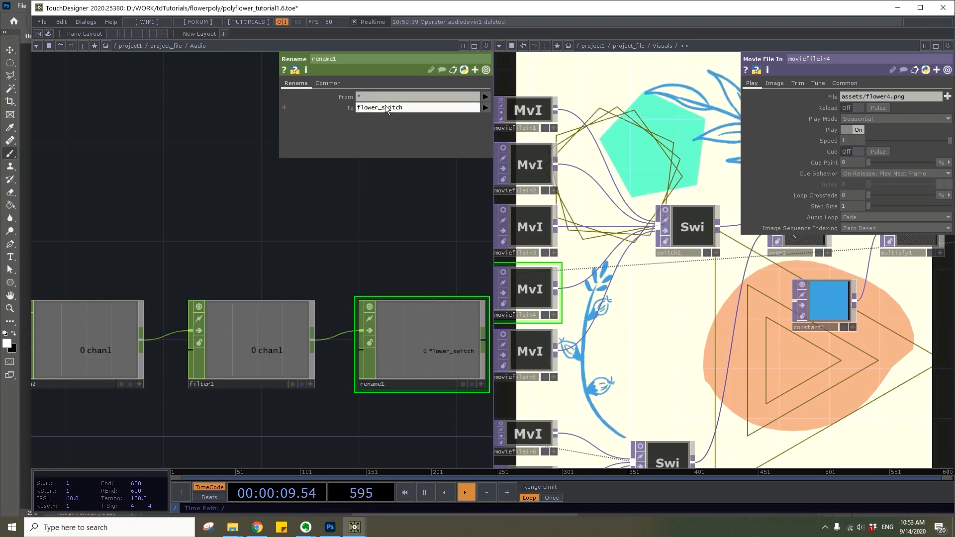
Add a Merge CHOP connected to the Rename's output and place it below and beyond the Rename
{"action": "left_click_drag", "start_coordinate": [386, 247], "coordinate": [216, 213]}
{"action": "right_click", "coordinate": [318, 307]}
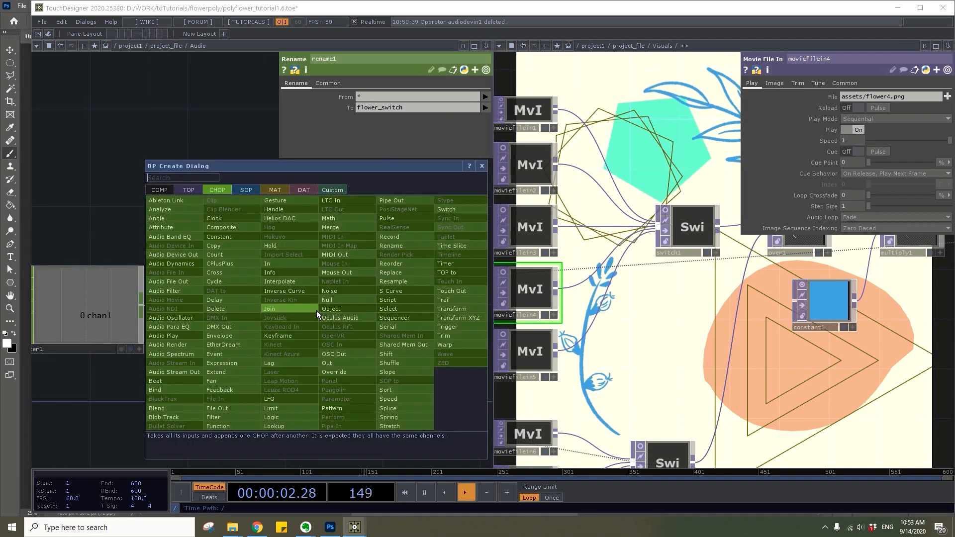
{"action": "left_click", "coordinate": [315, 292]}
{"action": "left_click", "coordinate": [398, 407]}
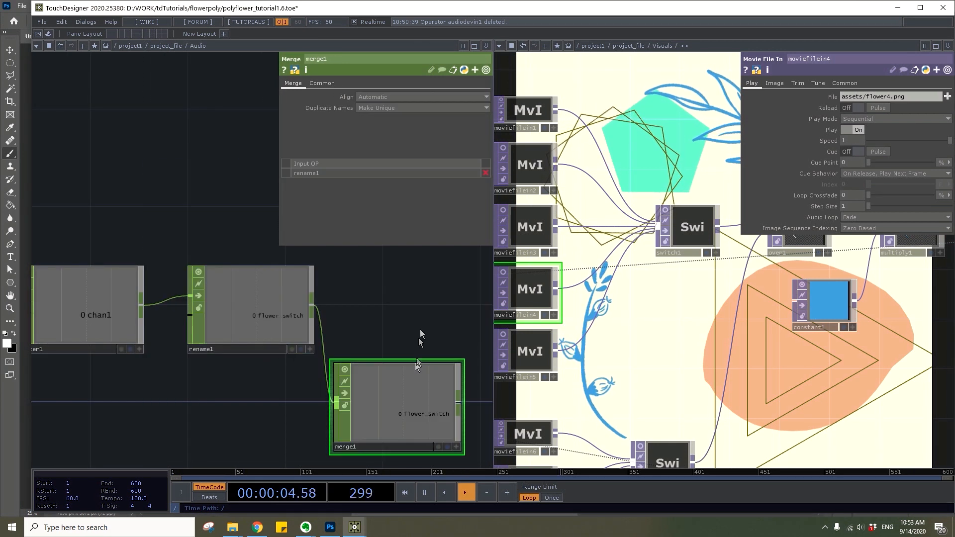
Add a Null CHOP connected to the Merge's output and place it beside the Merge
{"action": "left_click_drag", "start_coordinate": [420, 336], "coordinate": [323, 325]}
{"action": "right_click", "coordinate": [365, 395]}
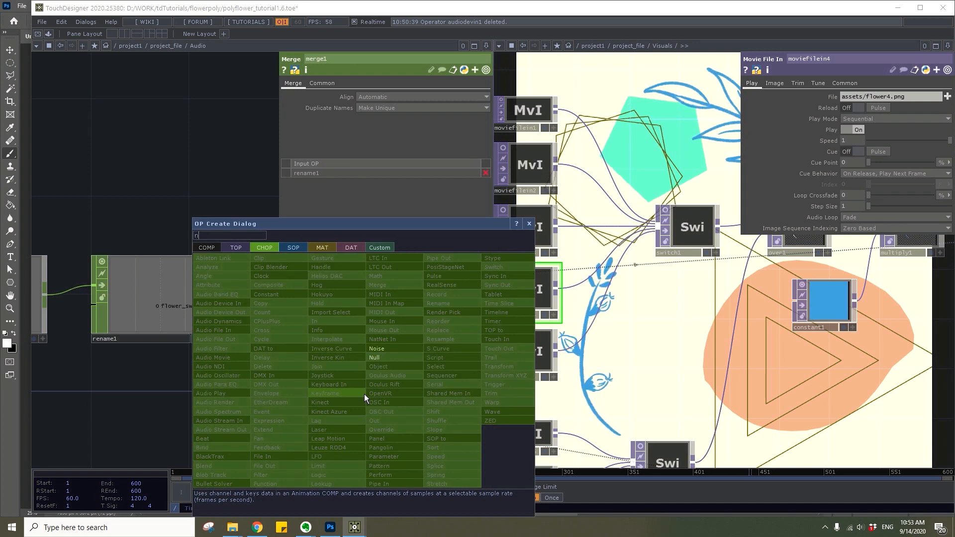
{"action": "left_click", "coordinate": [374, 358]}
{"action": "left_click", "coordinate": [467, 390]}
{"action": "left_click_drag", "start_coordinate": [422, 320], "coordinate": [329, 323]}
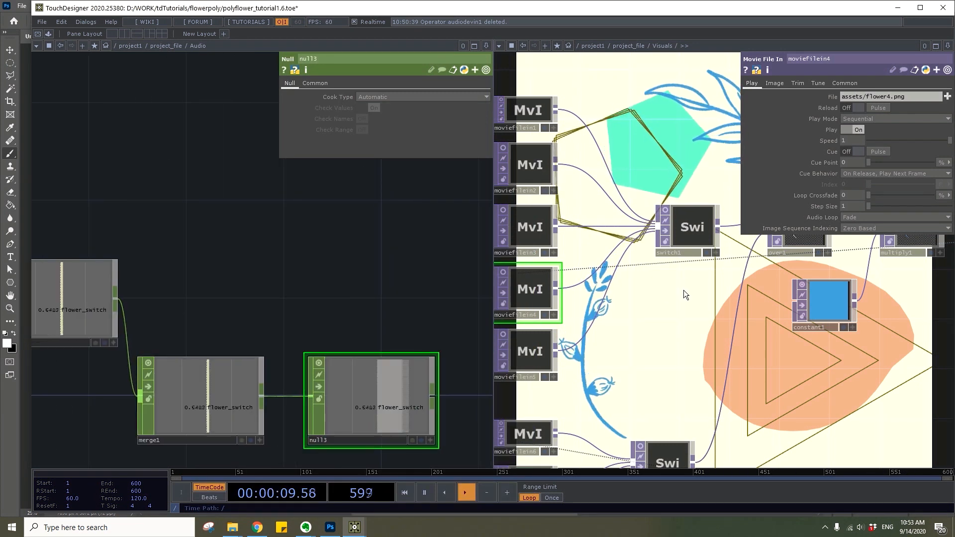
Export the flower_switch channel from the new Null CHOP to the Index of the Switch TOP fed by the first five flower images
{"action": "left_click", "coordinate": [689, 243]}
{"action": "left_click", "coordinate": [430, 440]}
{"action": "left_click_drag", "start_coordinate": [392, 398], "coordinate": [839, 96]}
{"action": "left_click", "coordinate": [839, 94]}
Bypass the flower_switch chain's Filter CHOP to compare its effect on the flower switching, and re-enable it
{"action": "scroll", "coordinate": [356, 220], "scroll_direction": "down", "scroll_amount": 10}
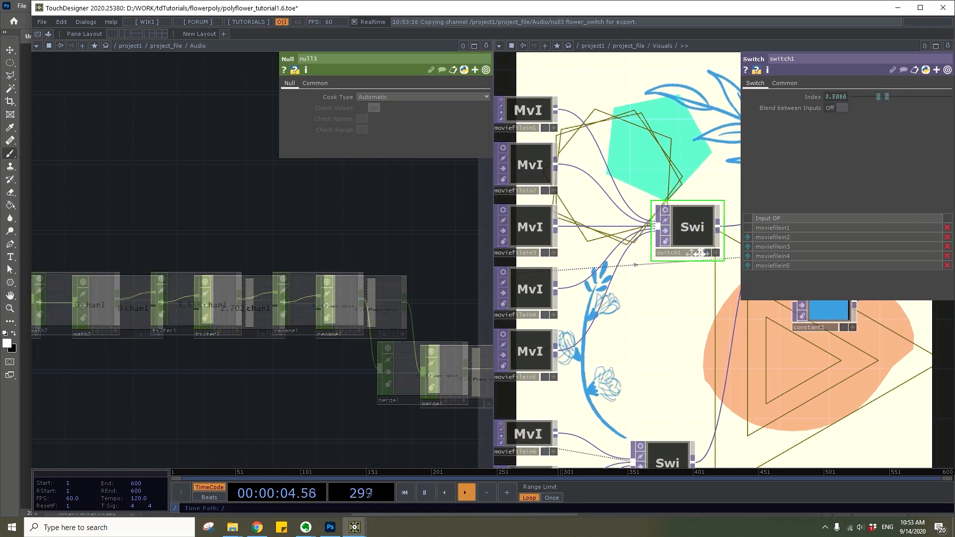
{"action": "scroll", "coordinate": [212, 284], "scroll_direction": "up", "scroll_amount": 2}
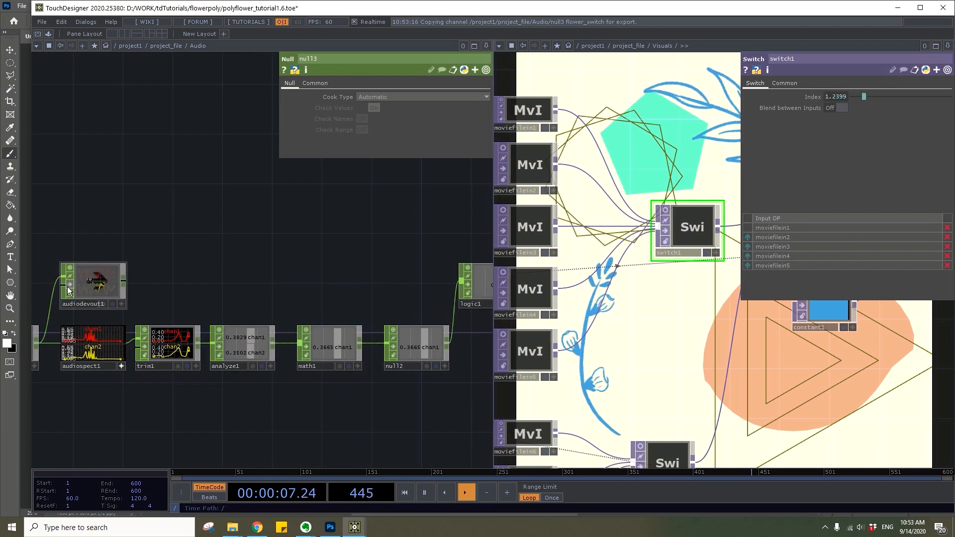
{"action": "left_click_drag", "start_coordinate": [298, 245], "coordinate": [107, 241]}
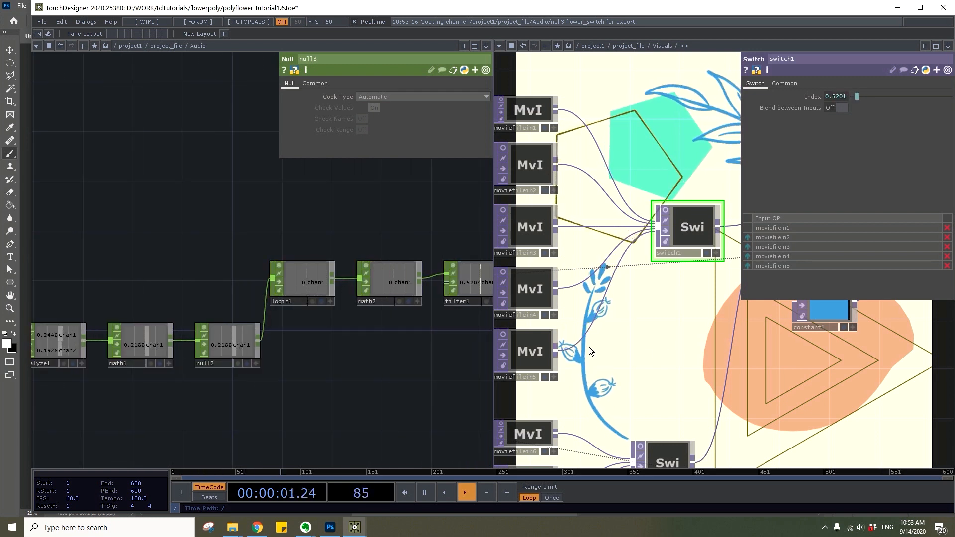
{"action": "left_click_drag", "start_coordinate": [340, 252], "coordinate": [58, 262]}
{"action": "scroll", "coordinate": [317, 309], "scroll_direction": "up", "scroll_amount": 2}
{"action": "left_click", "coordinate": [216, 331]}
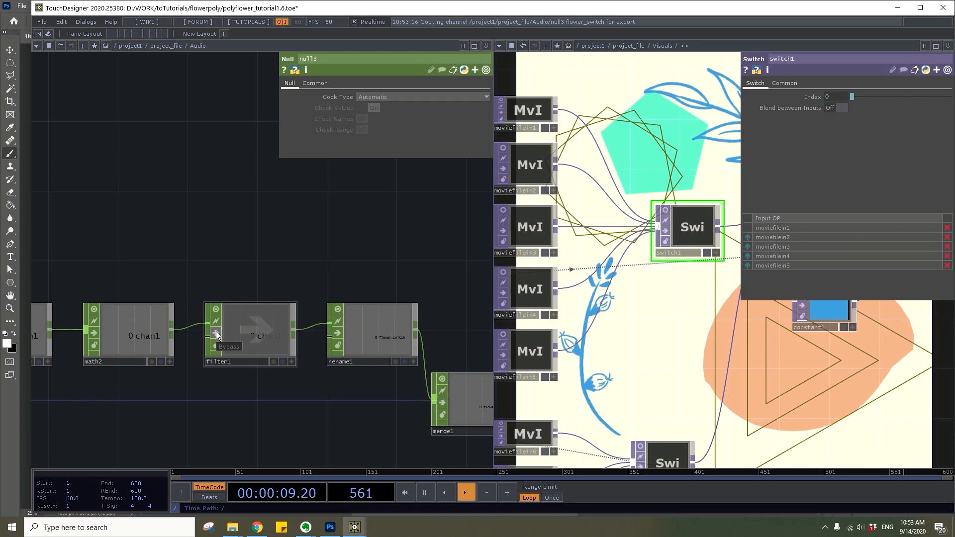
{"action": "left_click", "coordinate": [216, 331]}
Bypass the Logic CHOP to compare its effect on the flower switching, and re-enable it
{"action": "left_click_drag", "start_coordinate": [301, 265], "coordinate": [442, 264]}
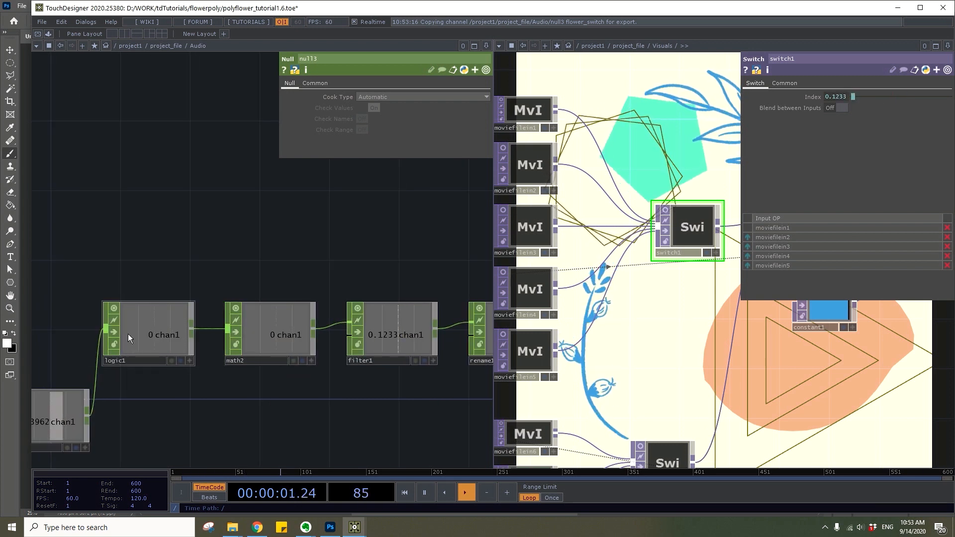
{"action": "left_click", "coordinate": [116, 333]}
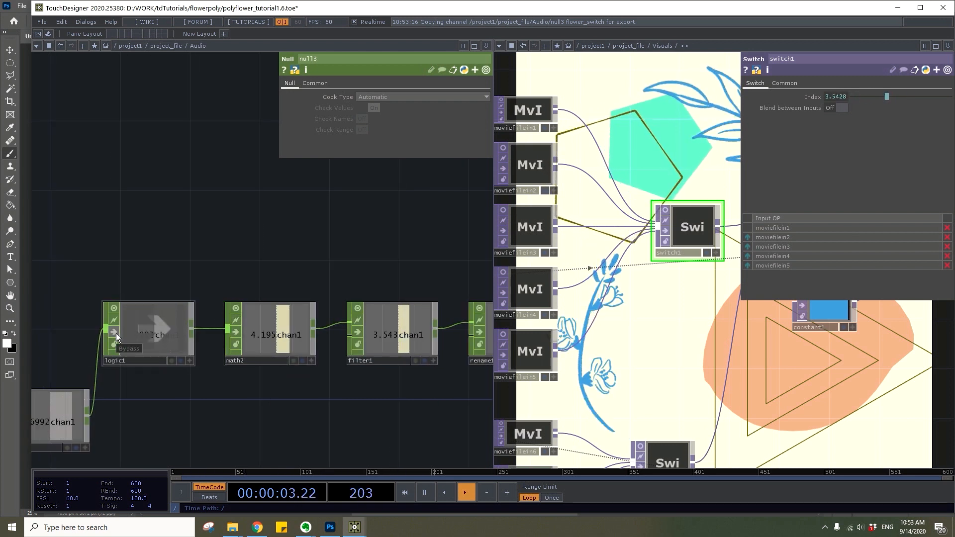
{"action": "left_click", "coordinate": [116, 333]}
Add a Trail CHOP above the Logic CHOP and connect the output of the Null feeding the Logic to it
{"action": "left_click_drag", "start_coordinate": [177, 255], "coordinate": [222, 264]}
{"action": "key", "text": "Tab"}
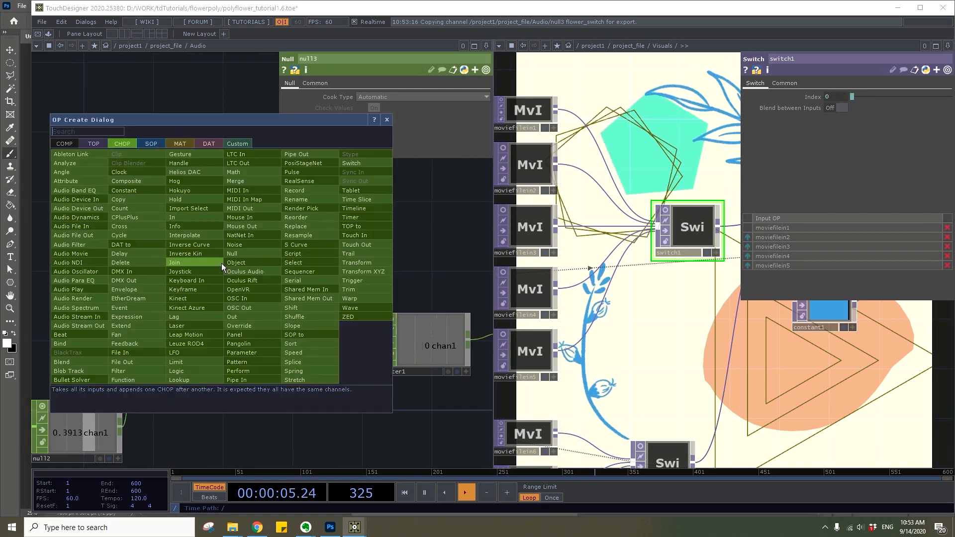
{"action": "left_click", "coordinate": [378, 258]}
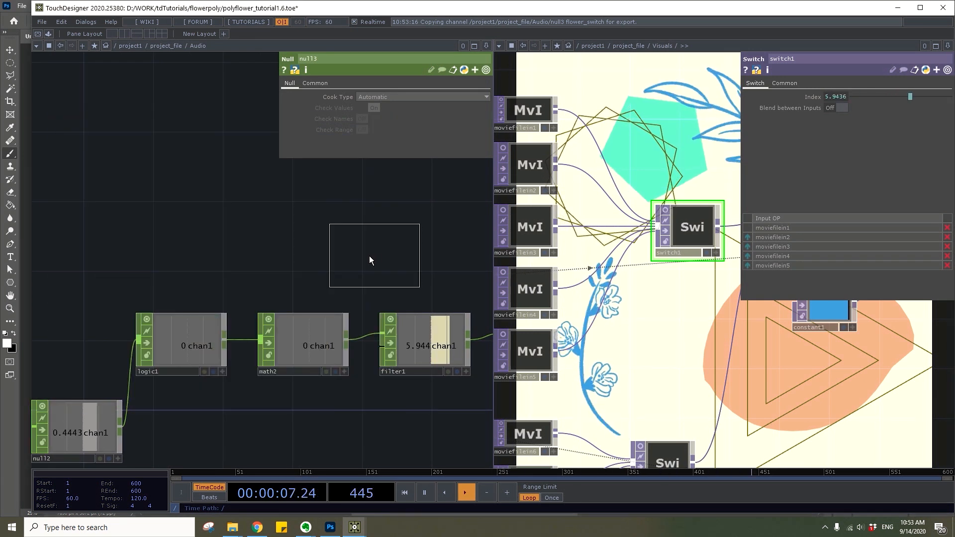
{"action": "left_click", "coordinate": [196, 240]}
{"action": "left_click_drag", "start_coordinate": [120, 424], "coordinate": [155, 230]}
Connect the outputs of the Logic and Filter CHOPs to the Trail CHOP and examine the three graphed channels
{"action": "left_click_drag", "start_coordinate": [209, 279], "coordinate": [291, 283]}
{"action": "left_click_drag", "start_coordinate": [308, 336], "coordinate": [239, 228]}
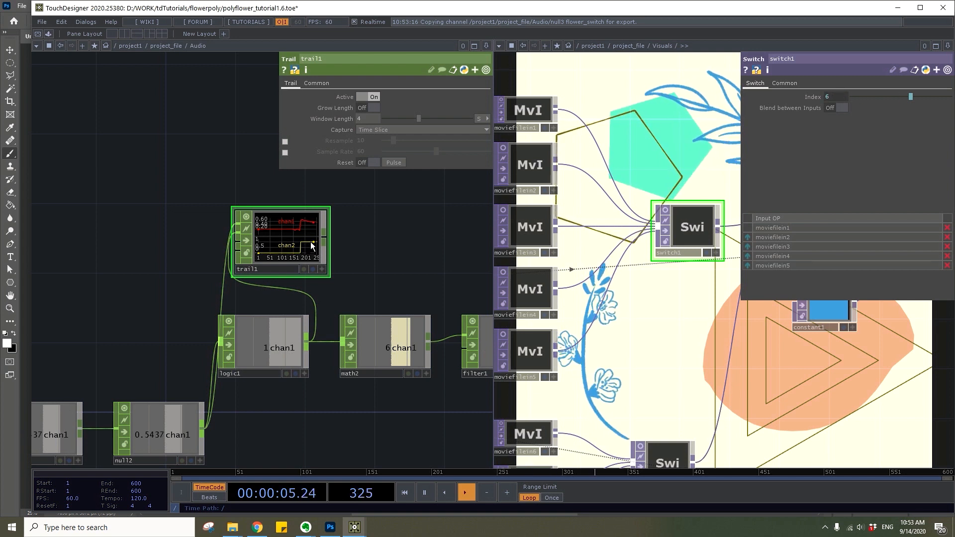
{"action": "left_click_drag", "start_coordinate": [377, 262], "coordinate": [194, 325]}
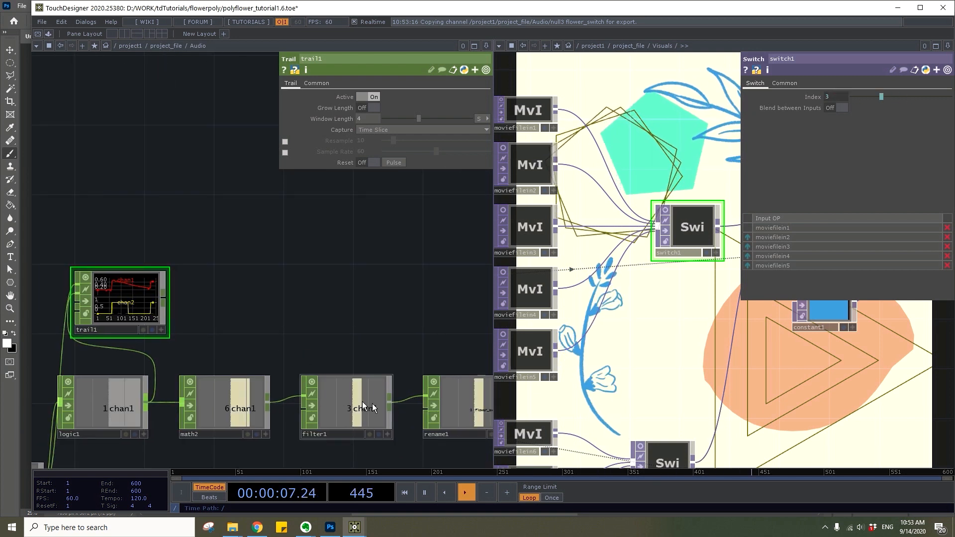
{"action": "left_click_drag", "start_coordinate": [391, 398], "coordinate": [75, 304]}
{"action": "scroll", "coordinate": [81, 302], "scroll_direction": "up", "scroll_amount": 4}
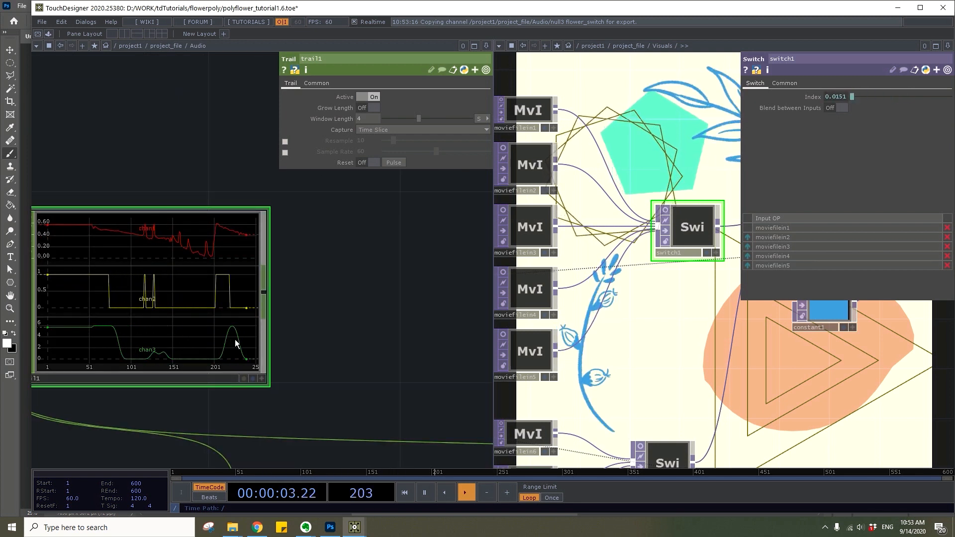
Add a Math CHOP below the Logic chain and connect the output of the Null feeding the Logic to it
{"action": "scroll", "coordinate": [622, 259], "scroll_direction": "down", "scroll_amount": 5}
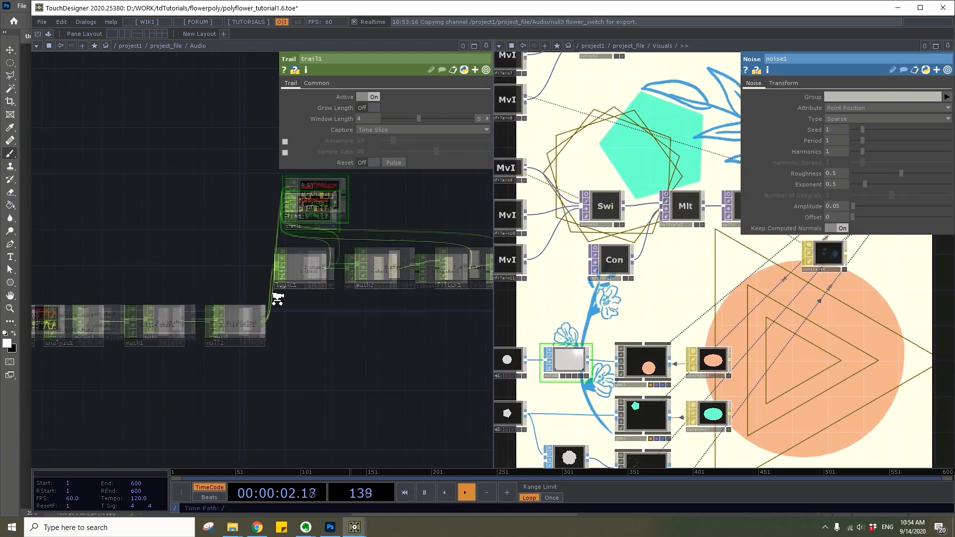
{"action": "scroll", "coordinate": [328, 305], "scroll_direction": "up", "scroll_amount": 5}
{"action": "key", "text": "Tab"}
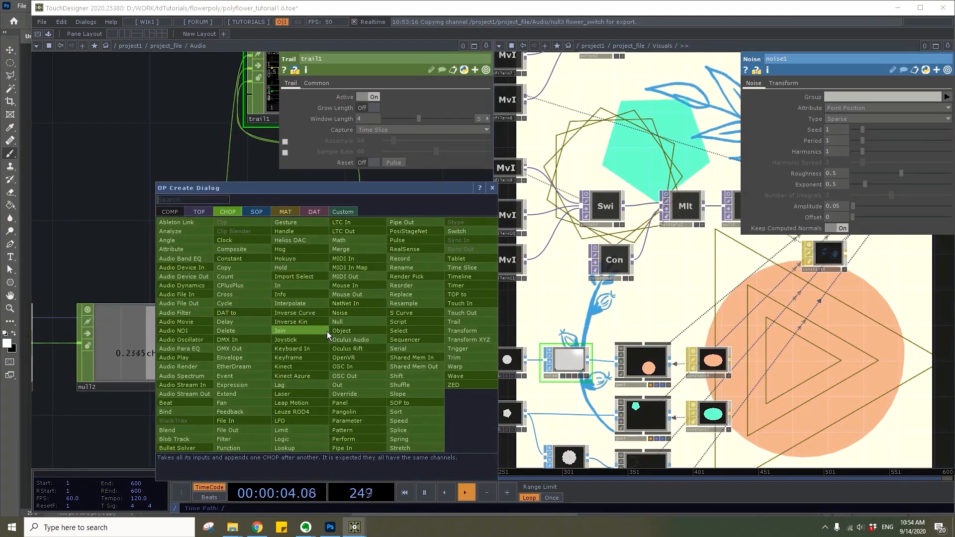
{"action": "type", "text": "mat"}
{"action": "left_click", "coordinate": [351, 243]}
{"action": "left_click", "coordinate": [308, 361]}
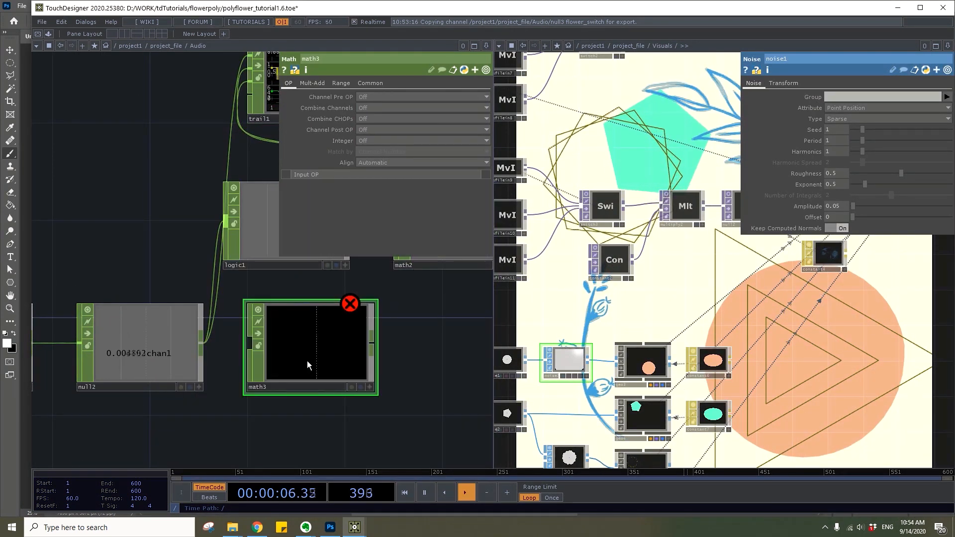
{"action": "scroll", "coordinate": [324, 354], "scroll_direction": "down", "scroll_amount": 3}
{"action": "left_click_drag", "start_coordinate": [325, 352], "coordinate": [399, 350]}
{"action": "left_click_drag", "start_coordinate": [262, 350], "coordinate": [362, 350]}
{"action": "left_click_drag", "start_coordinate": [354, 405], "coordinate": [267, 390]}
Set the upper value of the new Math's To Range to 2
{"action": "left_click", "coordinate": [342, 84]}
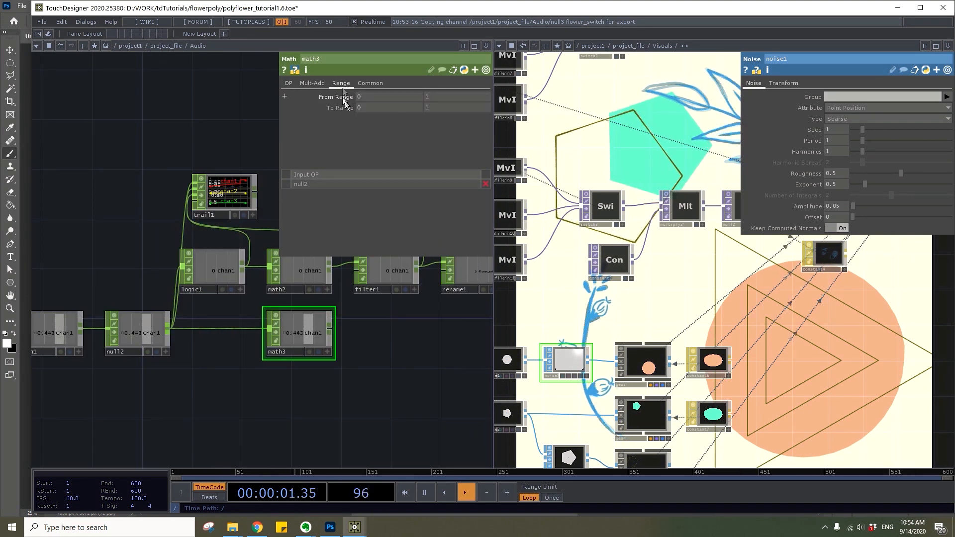
{"action": "type", "text": "2"}
{"action": "key", "text": "Return"}
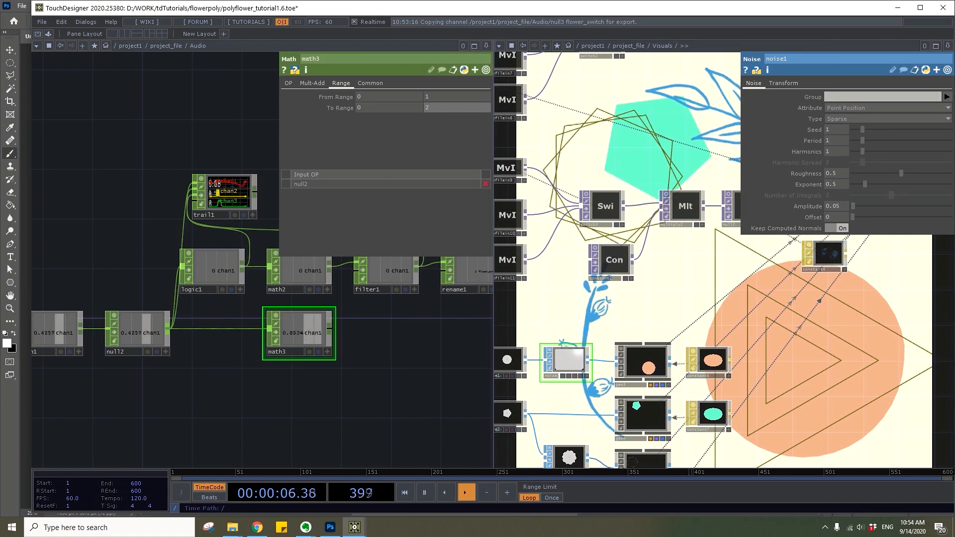
Add a Filter CHOP connected to the third Math's output and set its Filter Width to .2 seconds
{"action": "scroll", "coordinate": [389, 381], "scroll_direction": "up", "scroll_amount": 3}
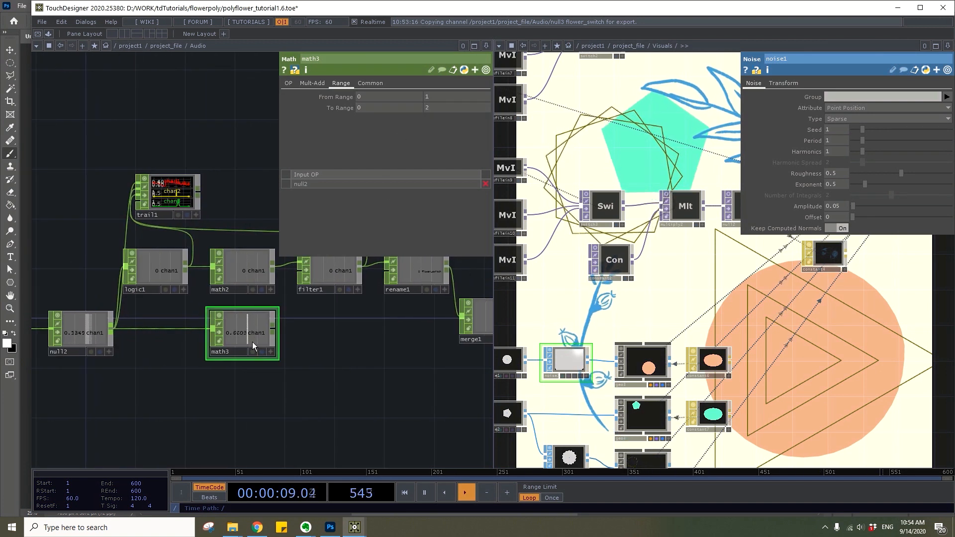
{"action": "right_click", "coordinate": [281, 329]}
{"action": "type", "text": "fil"}
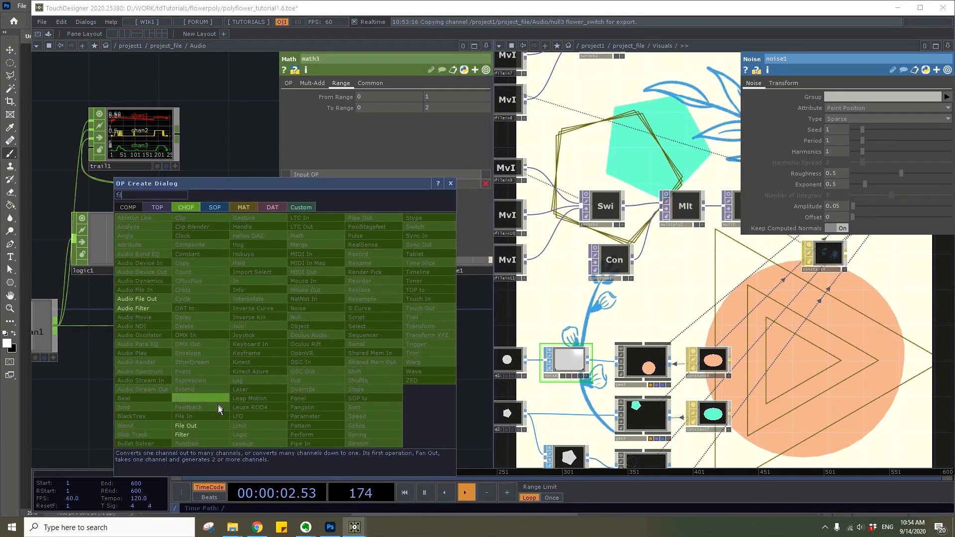
{"action": "left_click", "coordinate": [215, 432]}
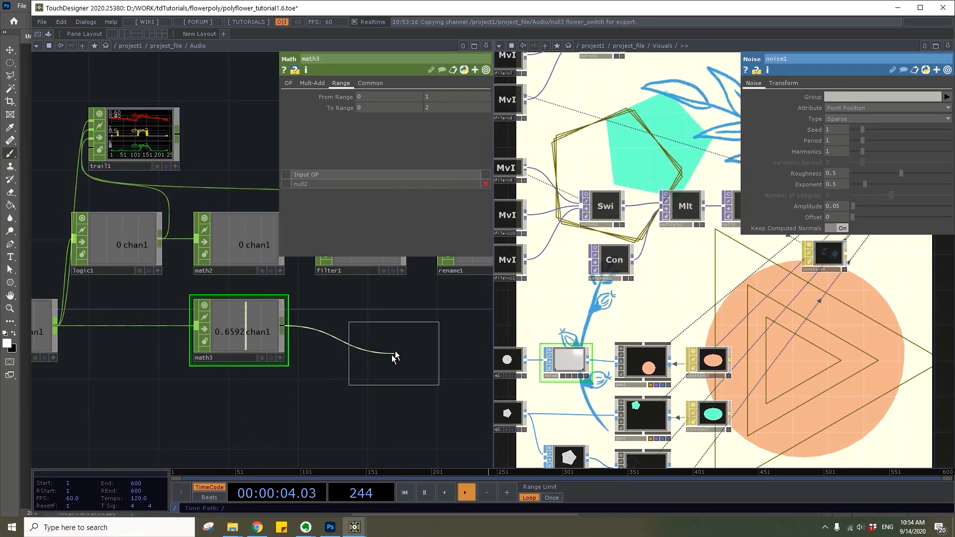
{"action": "left_click", "coordinate": [350, 333]}
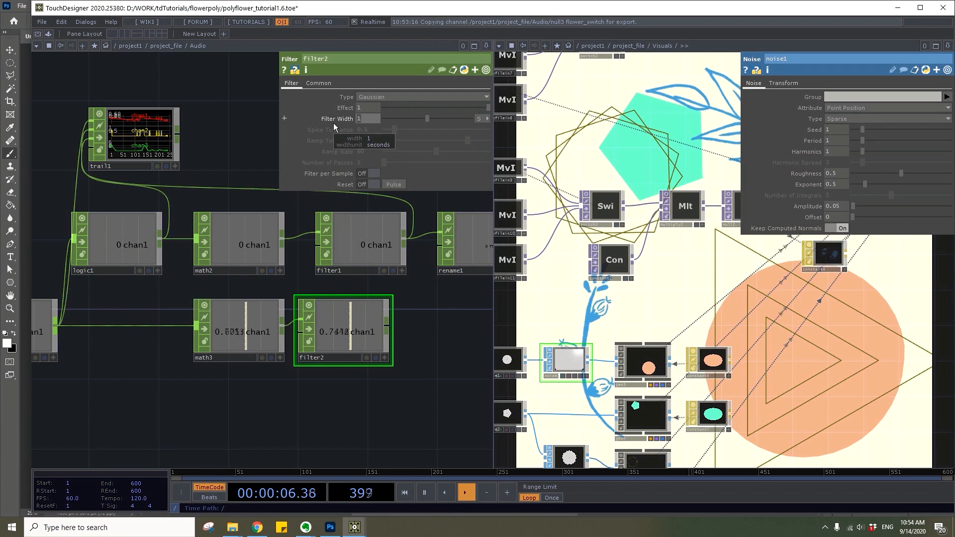
{"action": "type", "text": ".2"}
{"action": "key", "text": "Return"}
Add a Rename CHOP connected to the second Filter's output and rename its channel to noise_amp
{"action": "left_click_drag", "start_coordinate": [402, 355], "coordinate": [246, 313]}
{"action": "key", "text": "Tab"}
{"action": "type", "text": "re"}
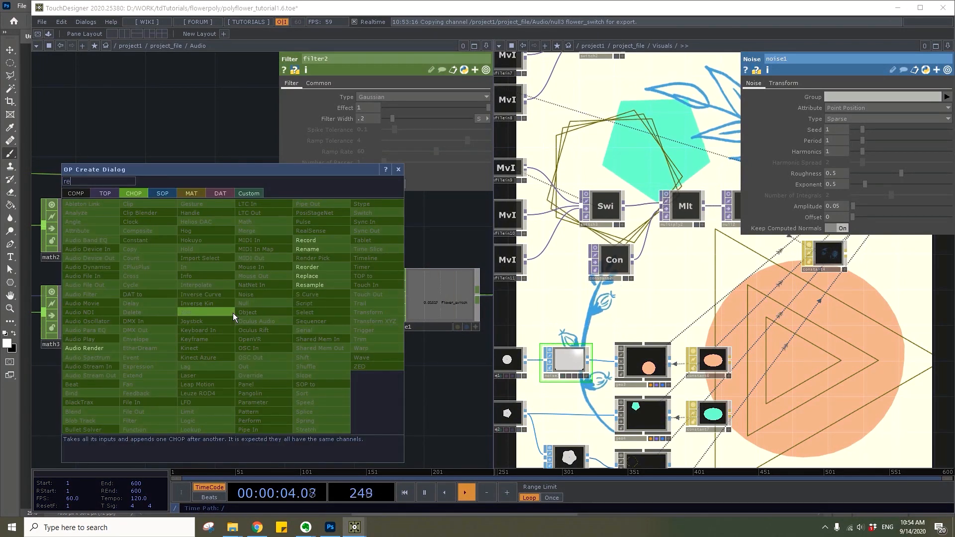
{"action": "type", "text": "na"}
{"action": "left_click", "coordinate": [324, 252]}
{"action": "left_click", "coordinate": [326, 323]}
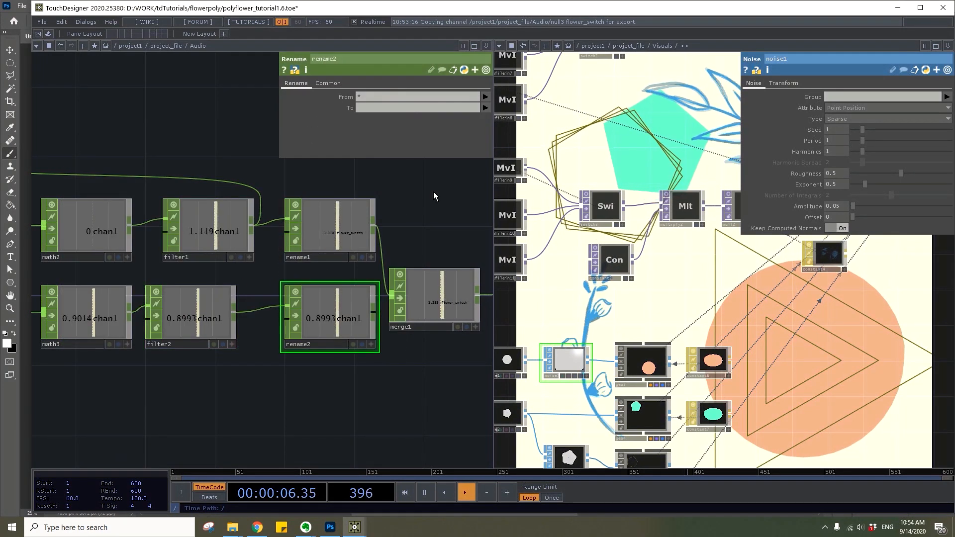
{"action": "left_click", "coordinate": [392, 107]}
{"action": "type", "text": "n"}
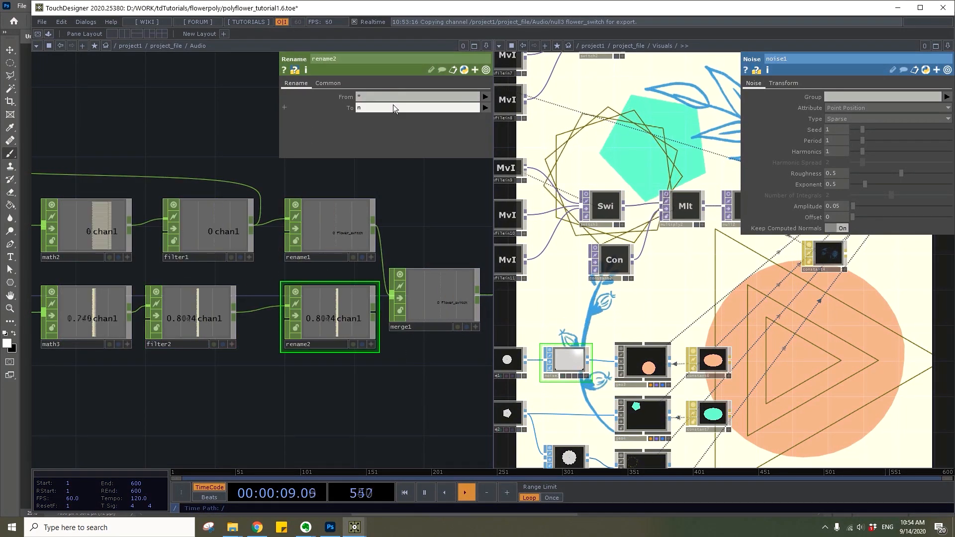
{"action": "type", "text": "oise_amp"}
{"action": "key", "text": "Return"}
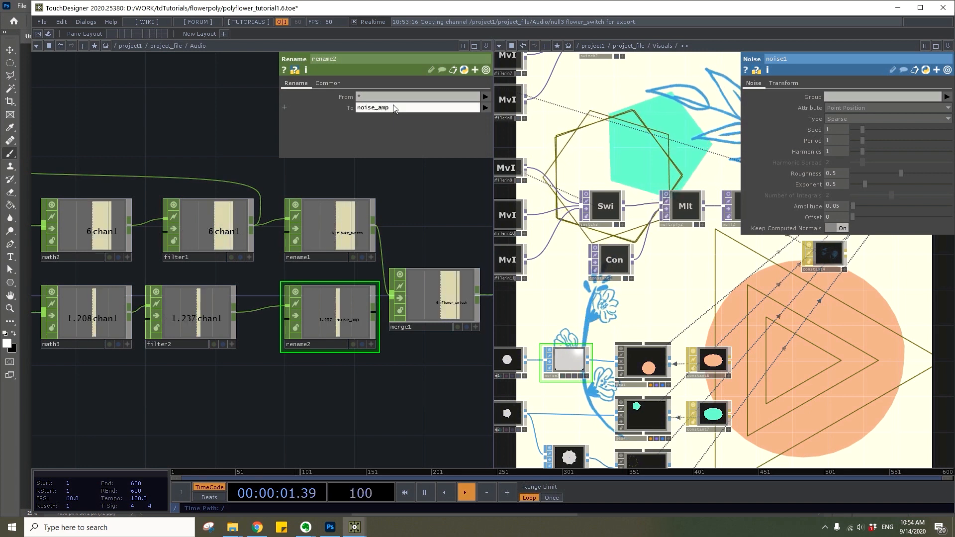
Connect the second Rename to the Merge and export the noise_amp channel from the final Null to the Noise SOP's Amplitude
{"action": "left_click_drag", "start_coordinate": [370, 312], "coordinate": [392, 299]}
{"action": "left_click_drag", "start_coordinate": [409, 354], "coordinate": [315, 369]}
{"action": "left_click_drag", "start_coordinate": [411, 386], "coordinate": [355, 387]}
{"action": "left_click_drag", "start_coordinate": [416, 328], "coordinate": [838, 201]}
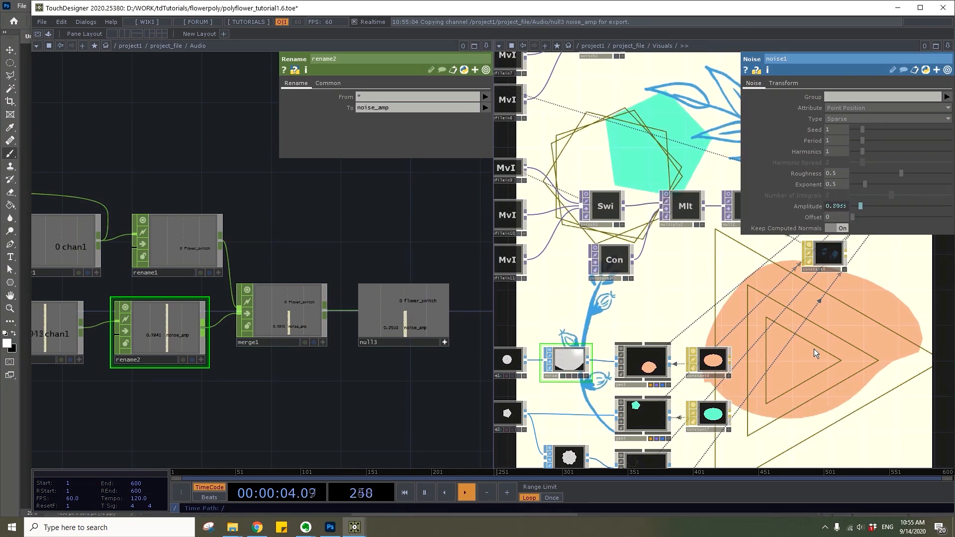
Select the turquoise Constant material in the Visuals network to show its parameters
{"action": "scroll", "coordinate": [674, 320], "scroll_direction": "down", "scroll_amount": 3}
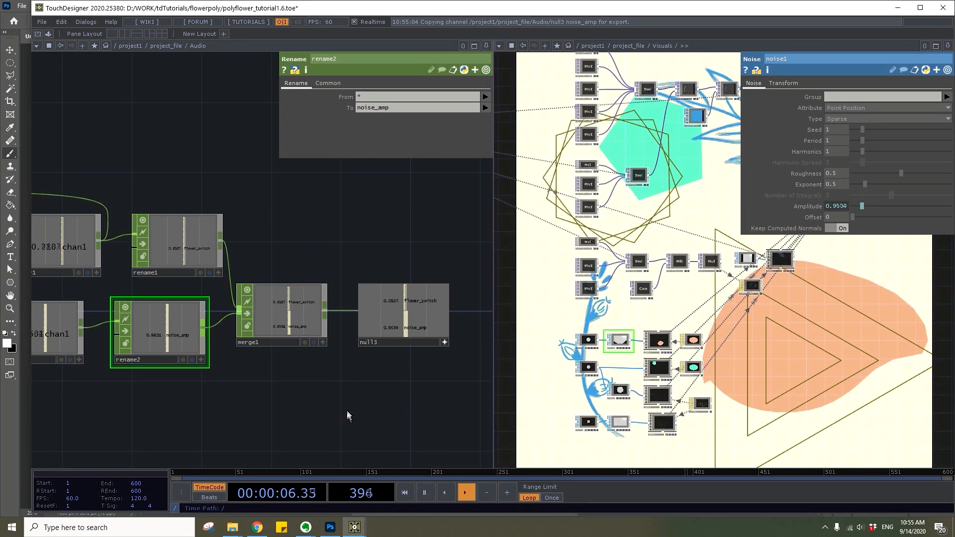
{"action": "left_click_drag", "start_coordinate": [347, 415], "coordinate": [501, 393]}
{"action": "scroll", "coordinate": [672, 342], "scroll_direction": "up", "scroll_amount": 2}
{"action": "left_click", "coordinate": [711, 383]}
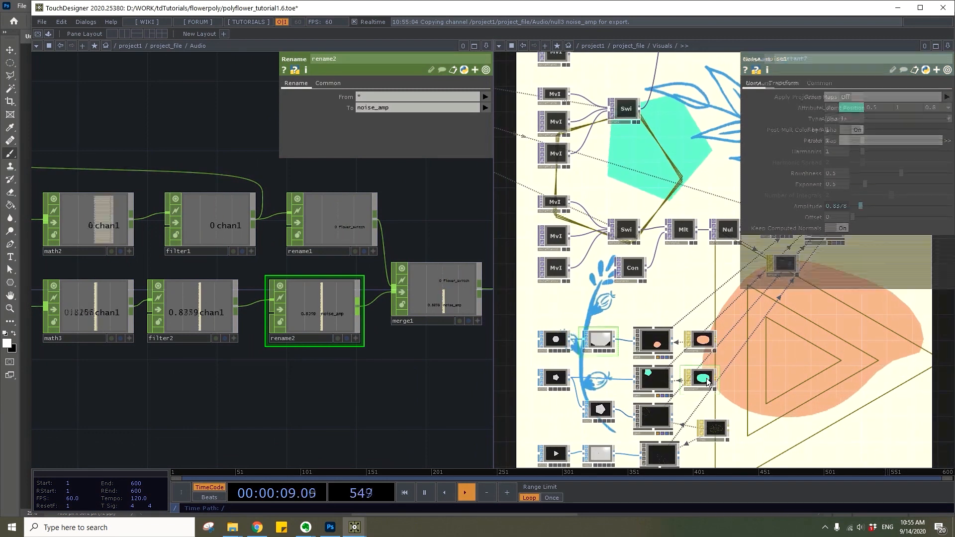
Duplicate the third Math CHOP below the original and set the copy's To Range to 0.5 and .8
{"action": "left_click_drag", "start_coordinate": [309, 422], "coordinate": [407, 392]}
{"action": "scroll", "coordinate": [383, 390], "scroll_direction": "down", "scroll_amount": 2}
{"action": "left_click", "coordinate": [249, 315]}
{"action": "key", "text": "ctrl+c"}
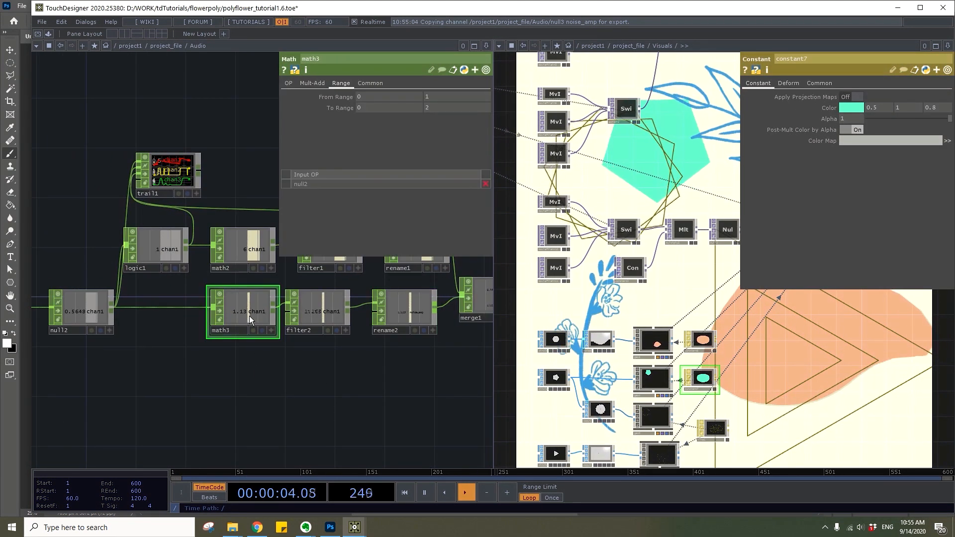
{"action": "key", "text": "ctrl+v"}
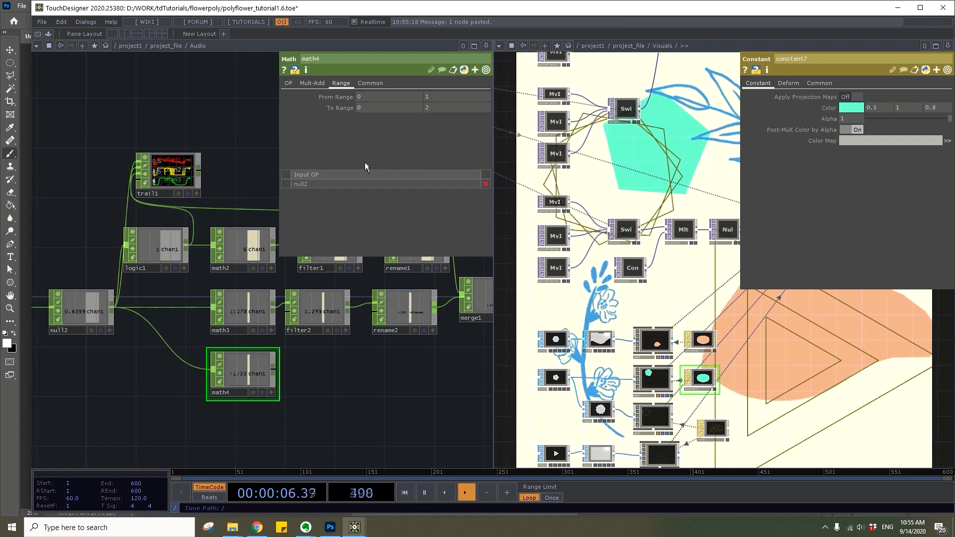
{"action": "left_click", "coordinate": [367, 108]}
{"action": "type", "text": ".5"}
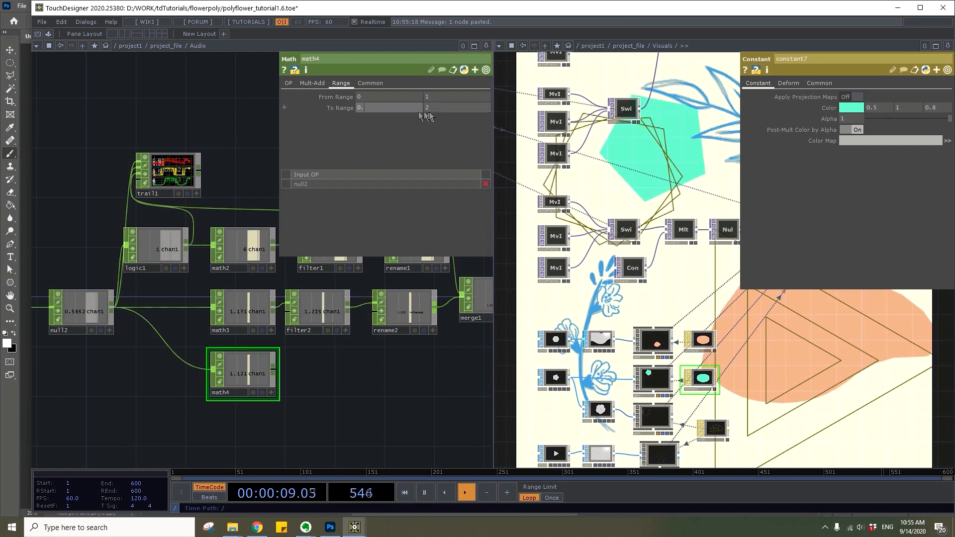
{"action": "left_click", "coordinate": [448, 111]}
{"action": "type", "text": ".8"}
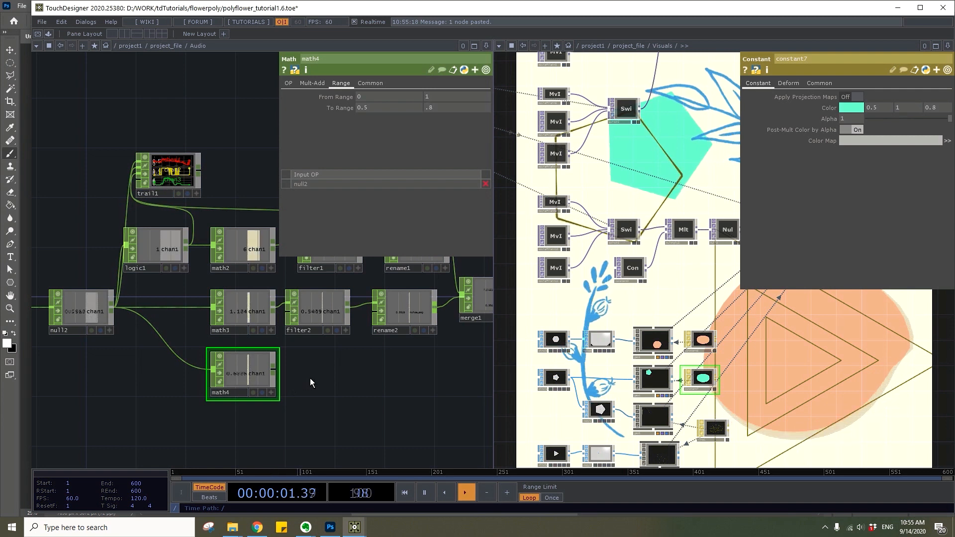
Add a Rename CHOP connected to the duplicated Math's output and place it below the noise_amp Rename
{"action": "key", "text": "Tab"}
{"action": "type", "text": "rena"}
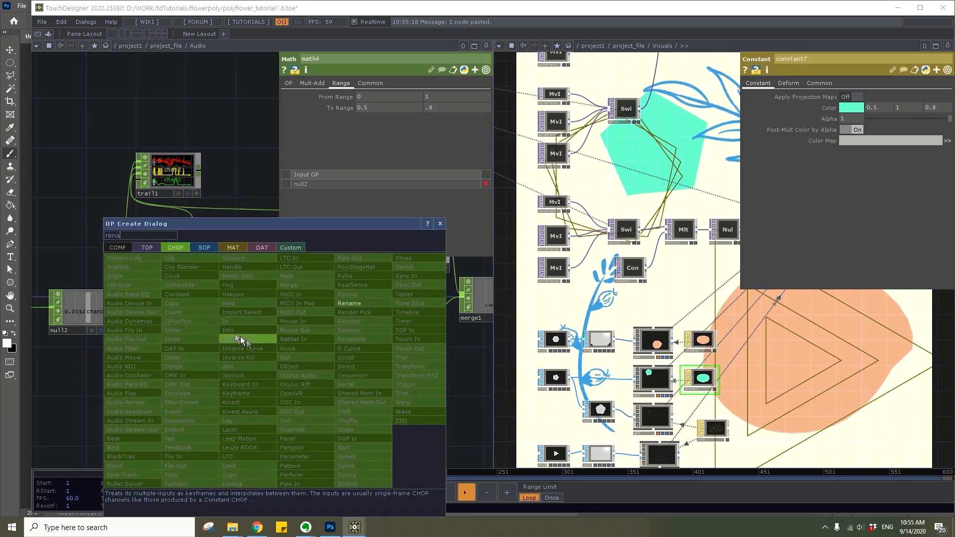
{"action": "left_click", "coordinate": [363, 302]}
{"action": "left_click", "coordinate": [404, 383]}
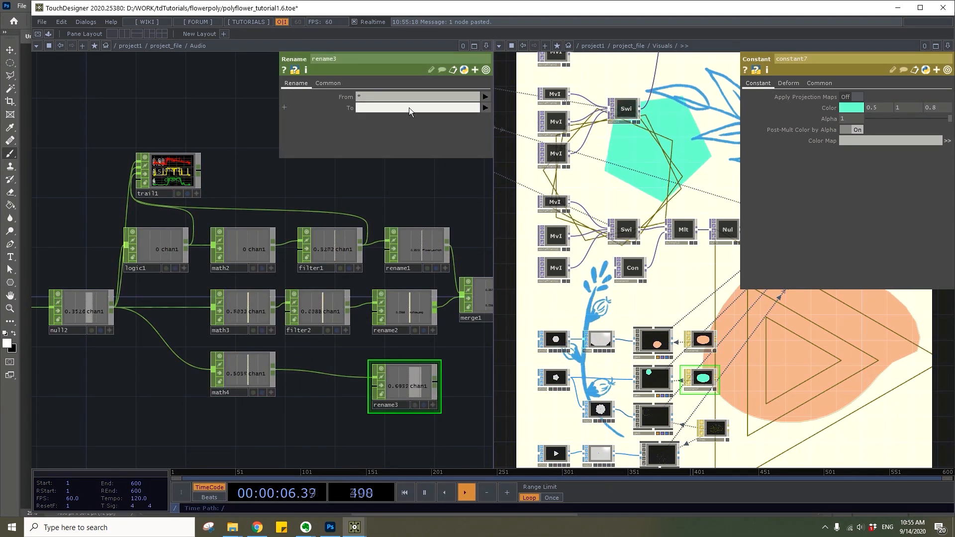
Name the new Rename's output channel poly_color, feed it into the Merge, and link it to the turquoise material's red Color value
{"action": "type", "text": "poly_color"}
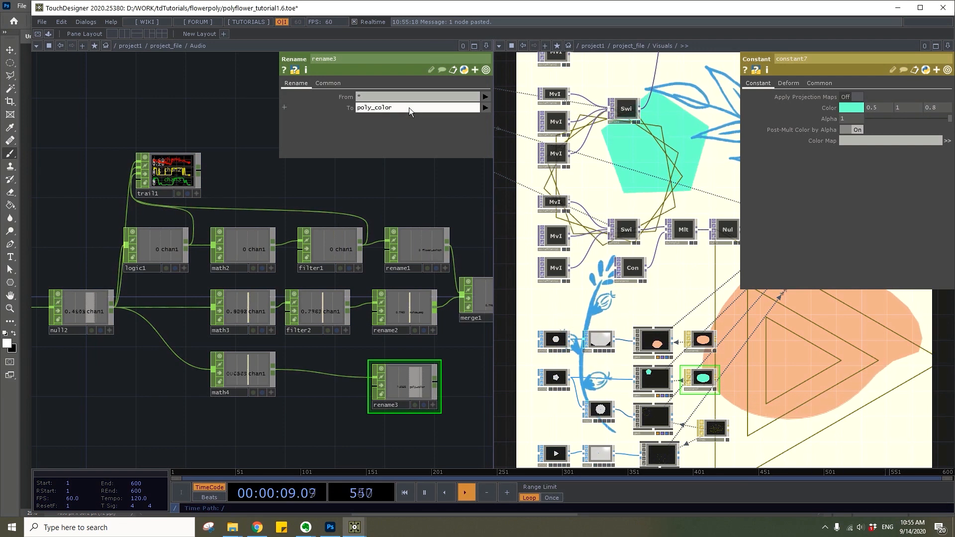
{"action": "left_click_drag", "start_coordinate": [436, 381], "coordinate": [306, 381]}
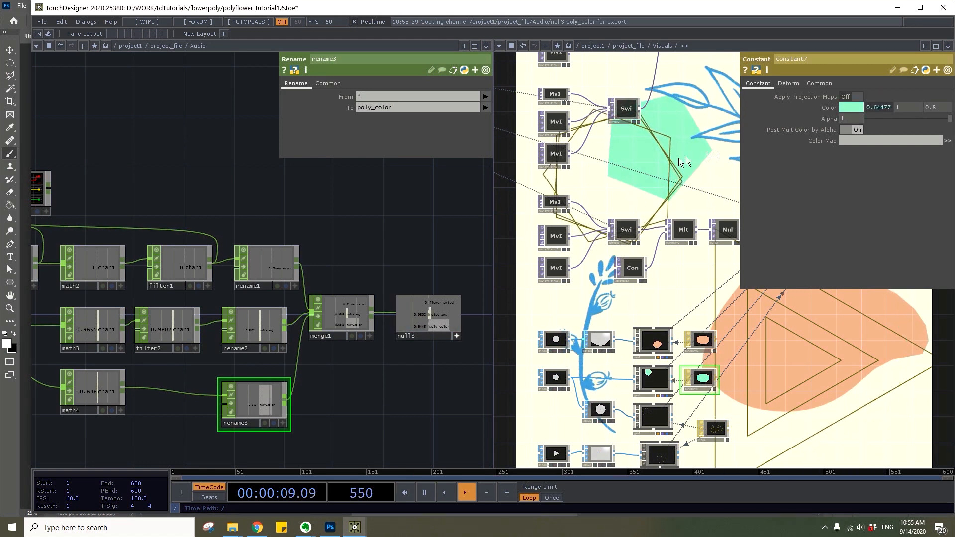
Select the Geometry component of the rotating pentagon outlines in the Visuals network to show its transform parameters
{"action": "left_click_drag", "start_coordinate": [416, 362], "coordinate": [490, 319]}
{"action": "scroll", "coordinate": [386, 272], "scroll_direction": "down", "scroll_amount": 3}
{"action": "left_click_drag", "start_coordinate": [207, 365], "coordinate": [220, 357]}
{"action": "left_click_drag", "start_coordinate": [676, 294], "coordinate": [682, 208]}
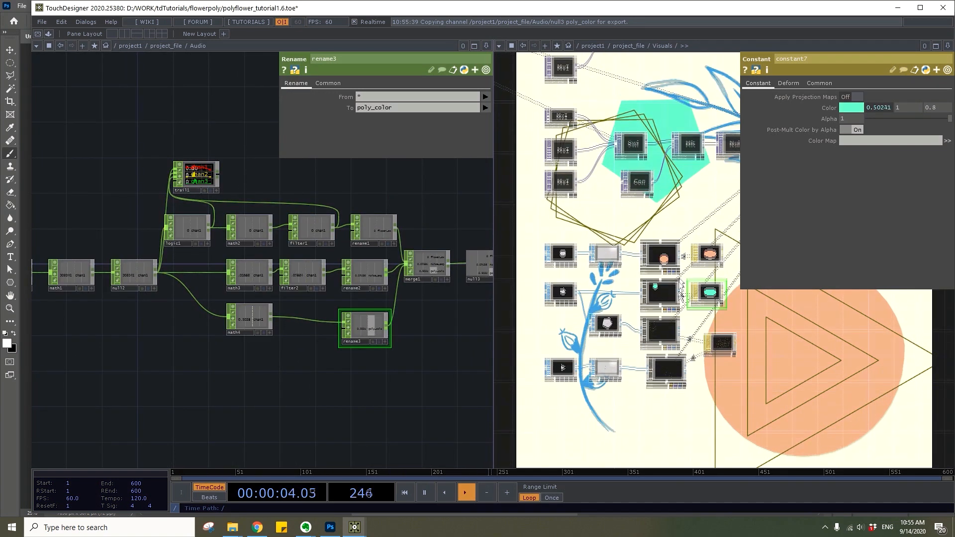
{"action": "scroll", "coordinate": [675, 321], "scroll_direction": "up", "scroll_amount": 3}
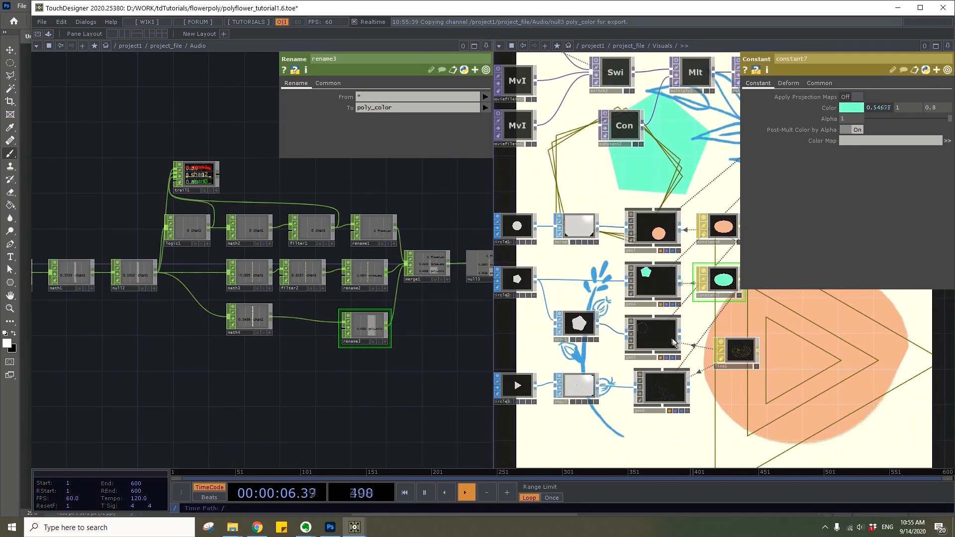
{"action": "left_click", "coordinate": [670, 336]}
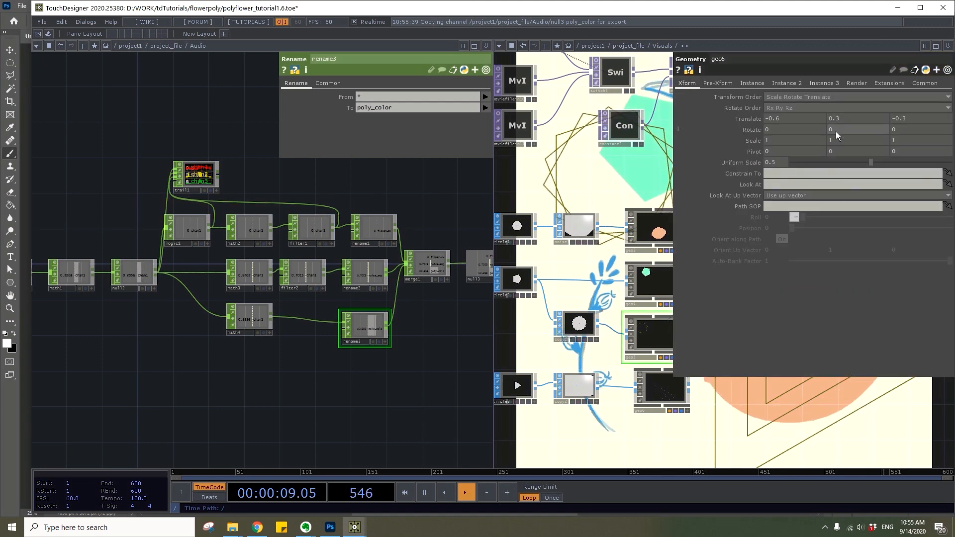
Duplicate the Math CHOP of the poly_color branch below the original and set the copy's To Range to -60 and 60
{"action": "left_click_drag", "start_coordinate": [309, 416], "coordinate": [322, 419]}
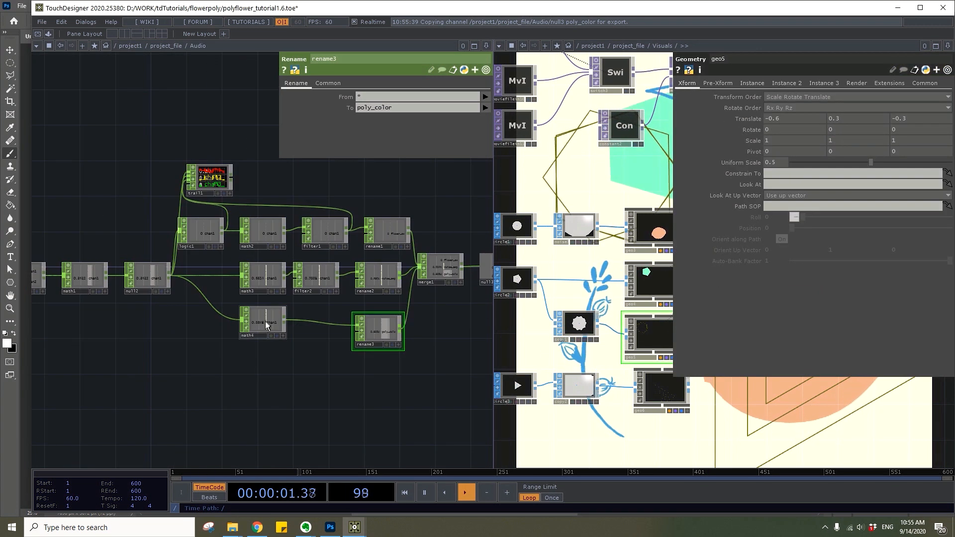
{"action": "left_click", "coordinate": [267, 326]}
{"action": "key", "text": "ctrl+c"}
{"action": "key", "text": "ctrl+v"}
{"action": "left_click", "coordinate": [263, 374]}
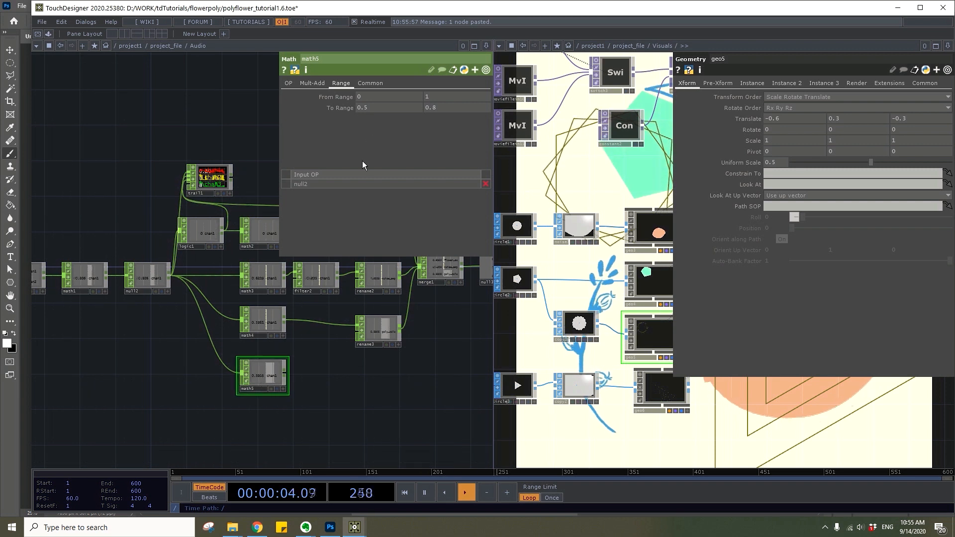
{"action": "left_click_drag", "start_coordinate": [317, 114], "coordinate": [300, 115]}
{"action": "type", "text": "-60"}
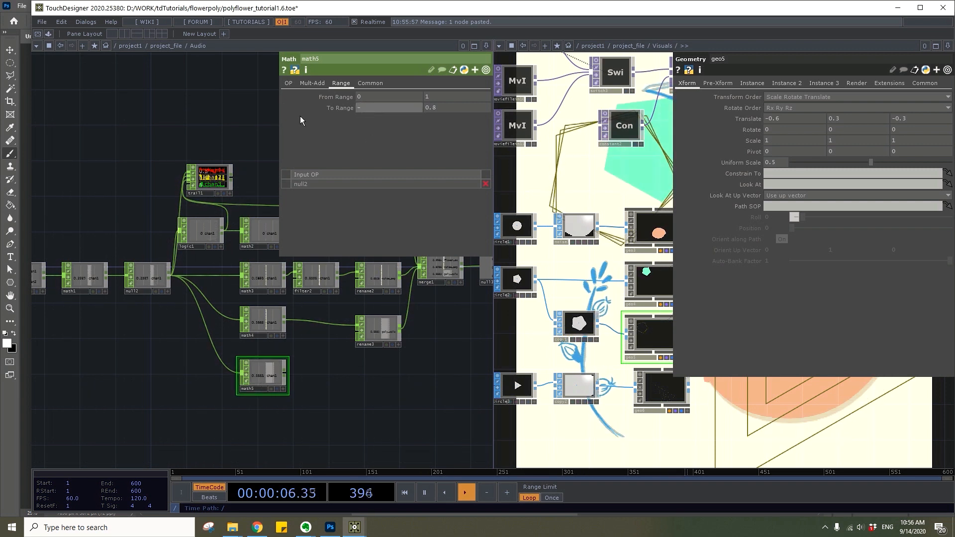
{"action": "left_click", "coordinate": [454, 113]}
{"action": "type", "text": "60"}
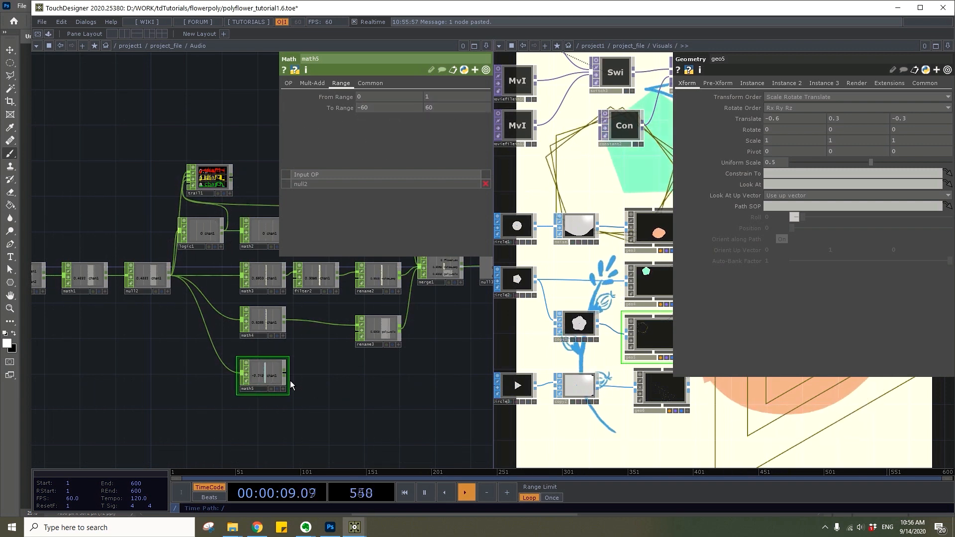
Add a Lag CHOP after the duplicated Math and set its Lag values to 0 and 0.8
{"action": "right_click", "coordinate": [288, 374]}
{"action": "type", "text": "lag"}
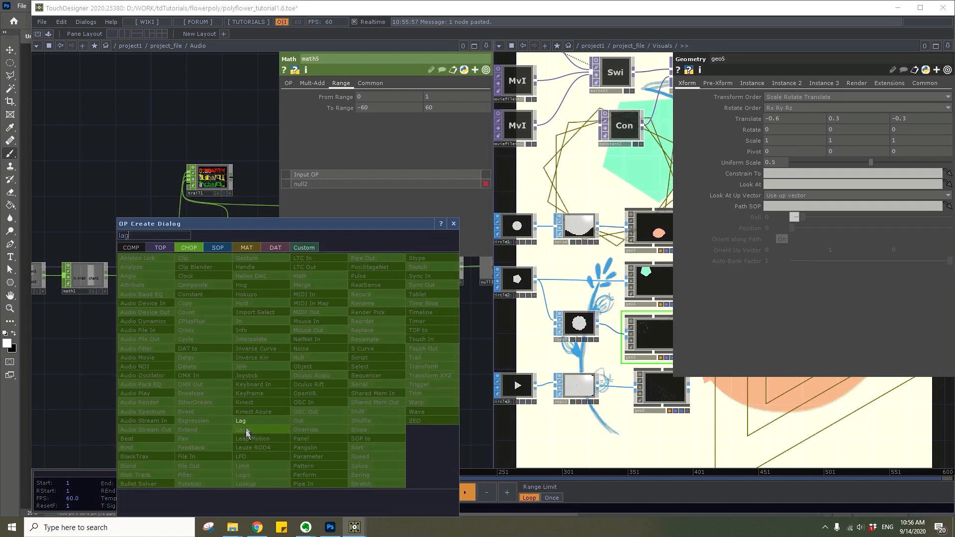
{"action": "key", "text": "Return"}
{"action": "left_click", "coordinate": [321, 373]}
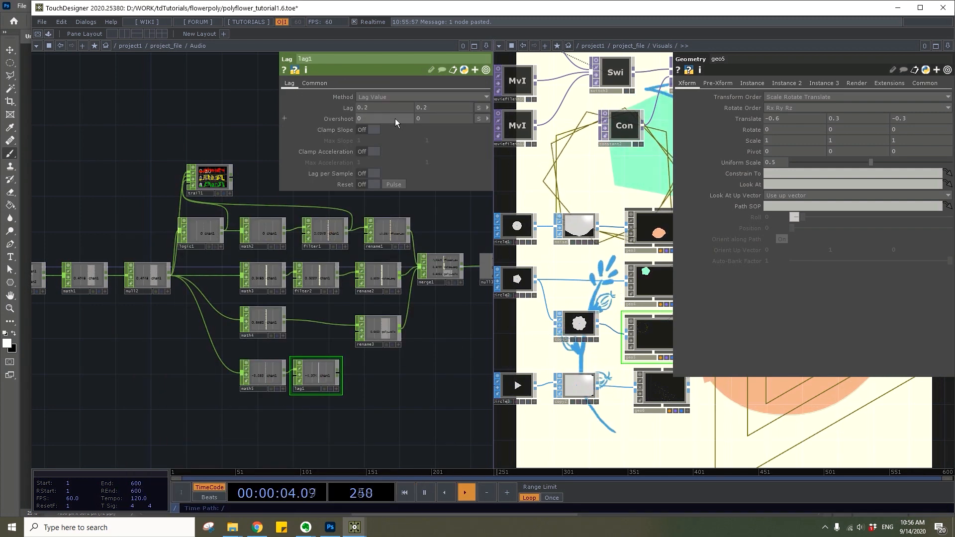
{"action": "key", "text": "BackSpace"}
{"action": "type", "text": "8"}
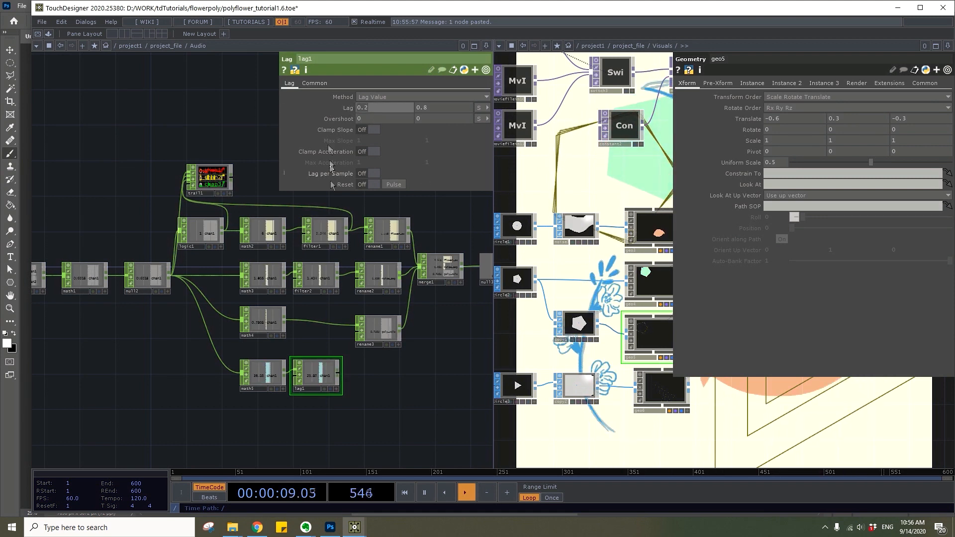
Add a Rename CHOP after the Lag and set its To name to poly_rotate
{"action": "right_click", "coordinate": [339, 372]}
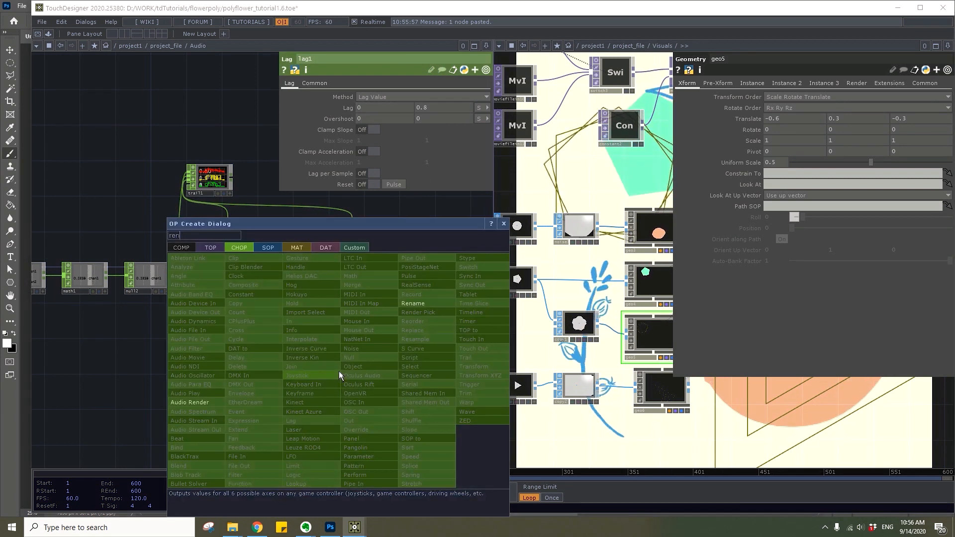
{"action": "left_click", "coordinate": [417, 303]}
{"action": "left_click", "coordinate": [382, 378]}
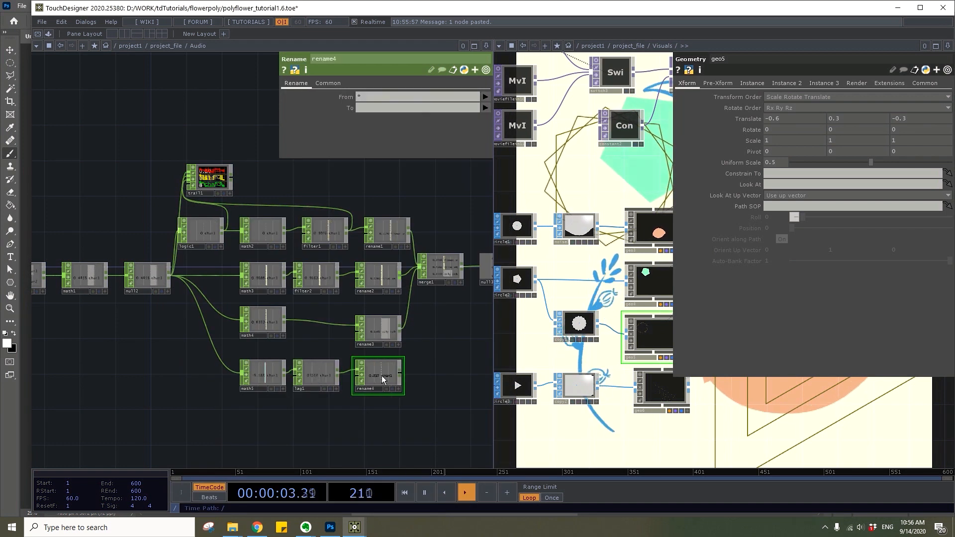
{"action": "left_click", "coordinate": [392, 108]}
{"action": "type", "text": "poly_rotate"}
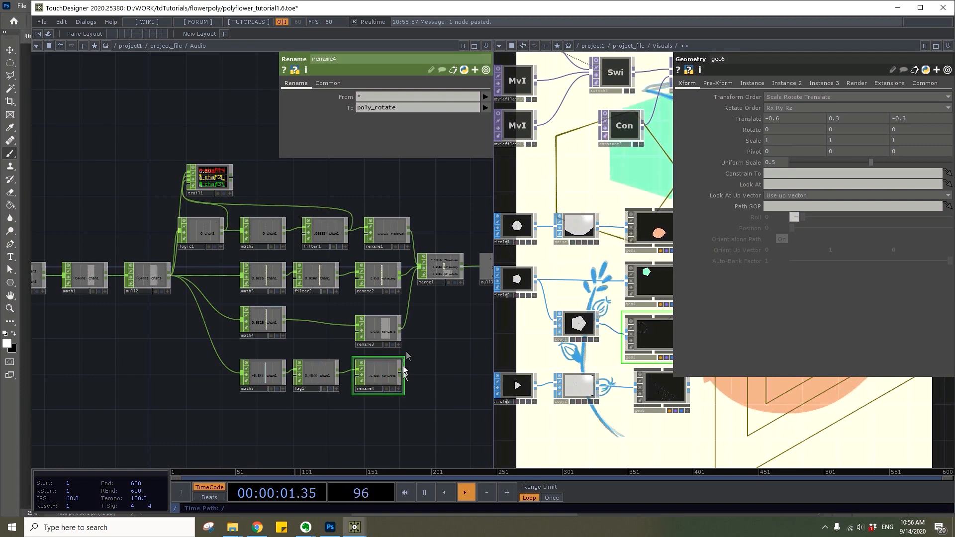
Connect the poly_rotate Rename to the Merge and reference its channel from the final Null in the pentagon Copy SOP's Y rotation
{"action": "left_click_drag", "start_coordinate": [429, 280], "coordinate": [425, 275]}
{"action": "left_click_drag", "start_coordinate": [437, 345], "coordinate": [351, 380]}
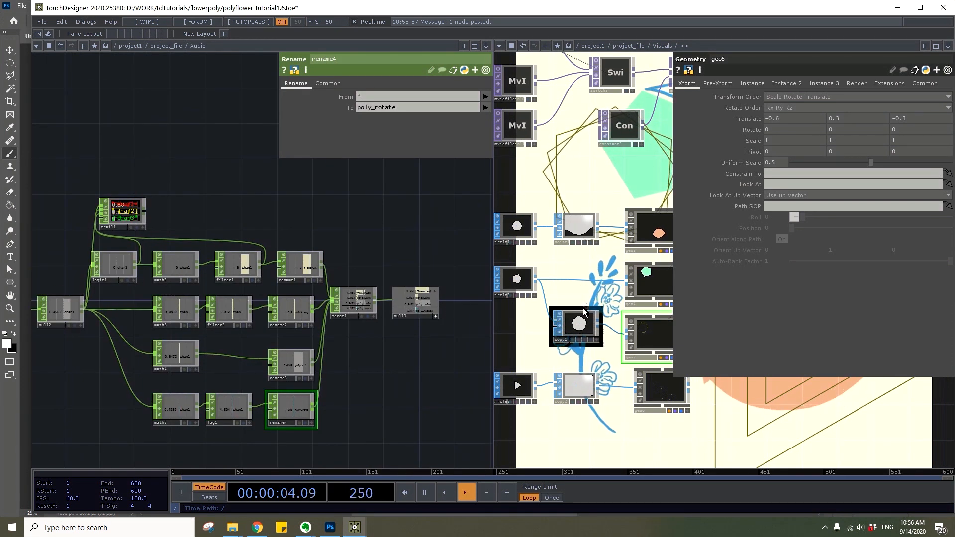
{"action": "left_click", "coordinate": [583, 322]}
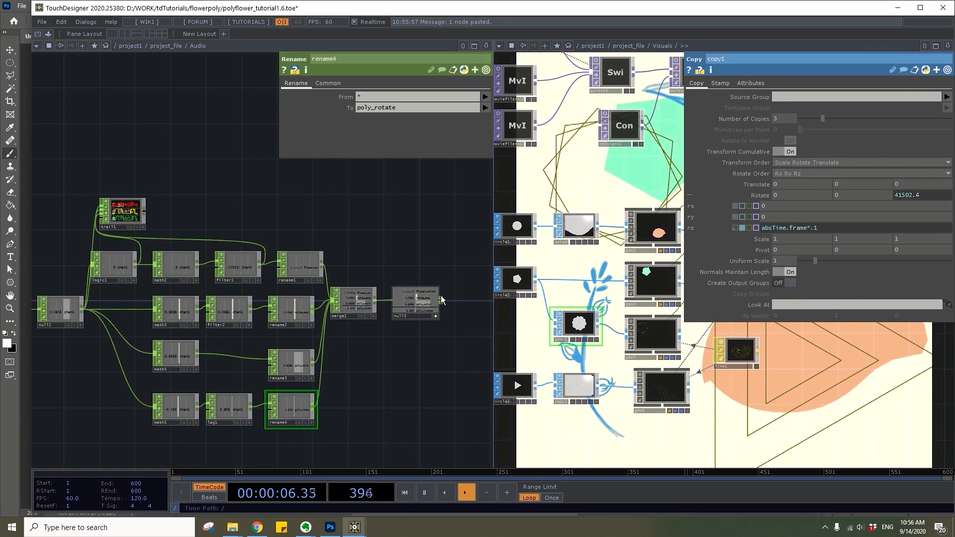
{"action": "scroll", "coordinate": [429, 321], "scroll_direction": "up", "scroll_amount": 5}
{"action": "left_click_drag", "start_coordinate": [339, 292], "coordinate": [791, 221]}
{"action": "left_click", "coordinate": [791, 216]}
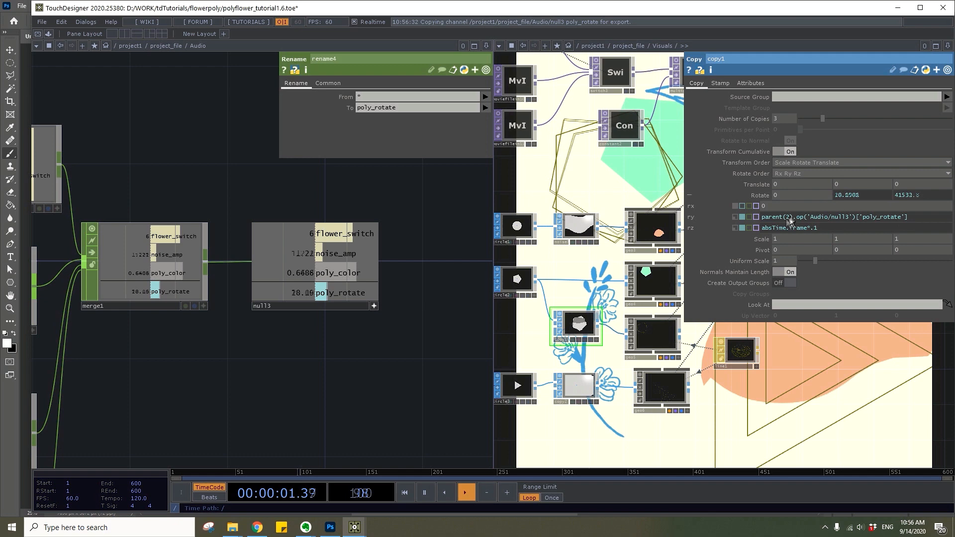
Select the triangle outlines' Geometry component in the Visuals network and set its Uniform Scale to 0.248
{"action": "scroll", "coordinate": [482, 292], "scroll_direction": "down", "scroll_amount": 5}
{"action": "scroll", "coordinate": [678, 392], "scroll_direction": "up", "scroll_amount": 3}
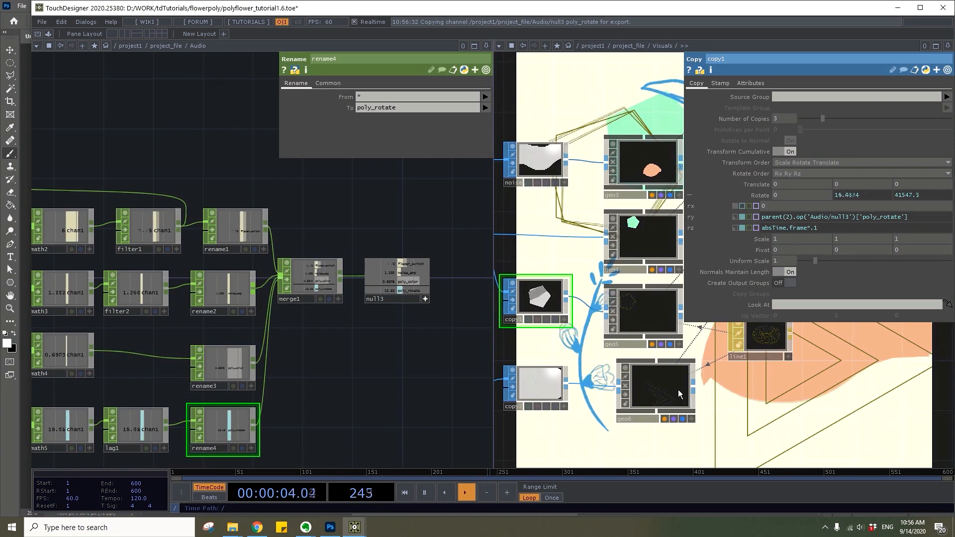
{"action": "left_click_drag", "start_coordinate": [678, 389], "coordinate": [650, 386]}
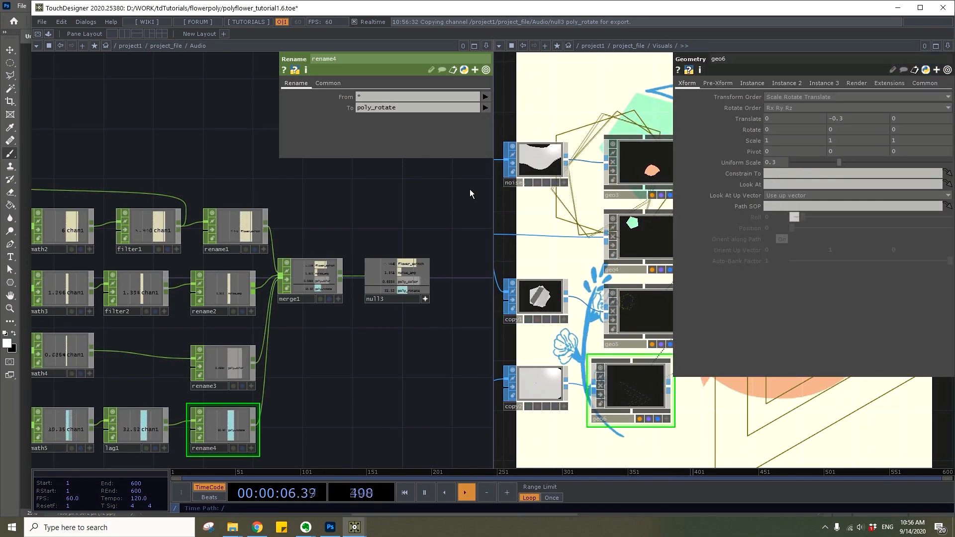
{"action": "scroll", "coordinate": [357, 178], "scroll_direction": "down", "scroll_amount": 7}
{"action": "left_click_drag", "start_coordinate": [411, 223], "coordinate": [517, 246]}
Duplicate the Math CHOP of the poly_rotate branch below the original and set the copy's To Range to .2 and 2
{"action": "scroll", "coordinate": [149, 201], "scroll_direction": "up", "scroll_amount": 5}
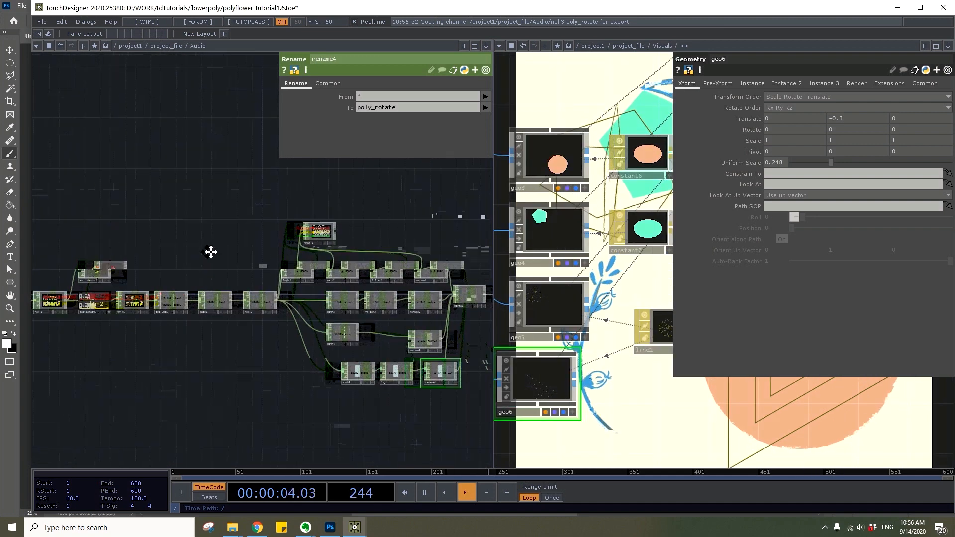
{"action": "scroll", "coordinate": [290, 396], "scroll_direction": "up", "scroll_amount": 5}
{"action": "left_click", "coordinate": [243, 340]}
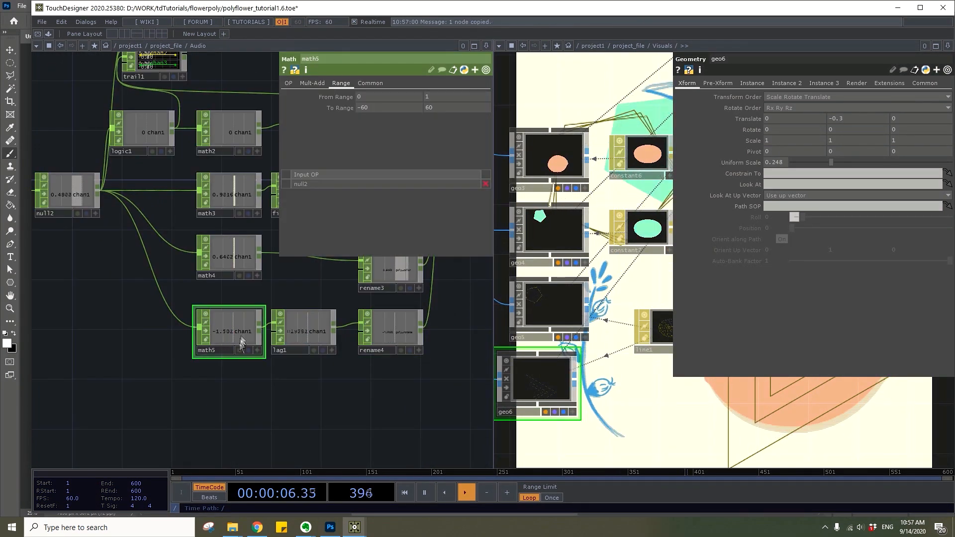
{"action": "key", "text": "ctrl+c"}
{"action": "key", "text": "ctrl+v"}
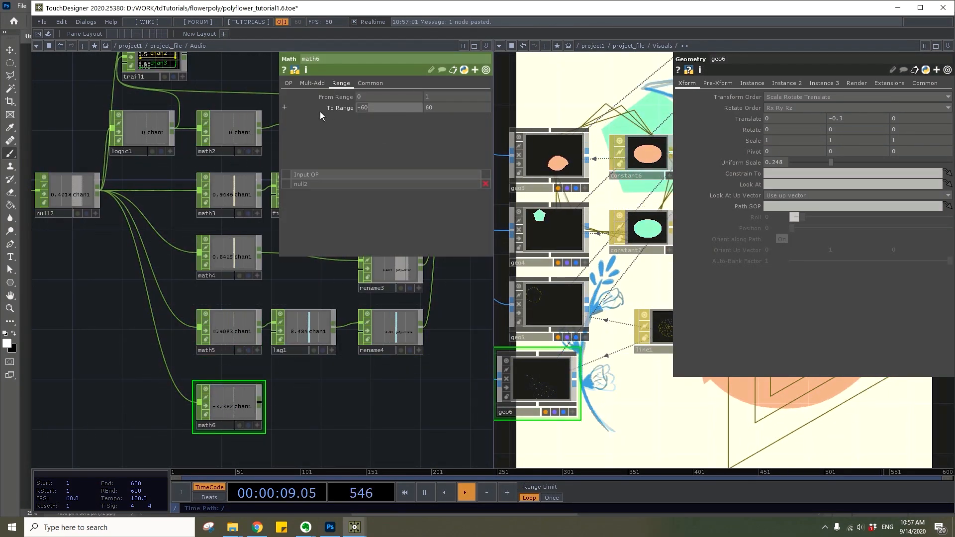
{"action": "type", "text": "2"}
Add a Filter CHOP after the newest Math and set its Filter Width to .38
{"action": "right_click", "coordinate": [260, 404]}
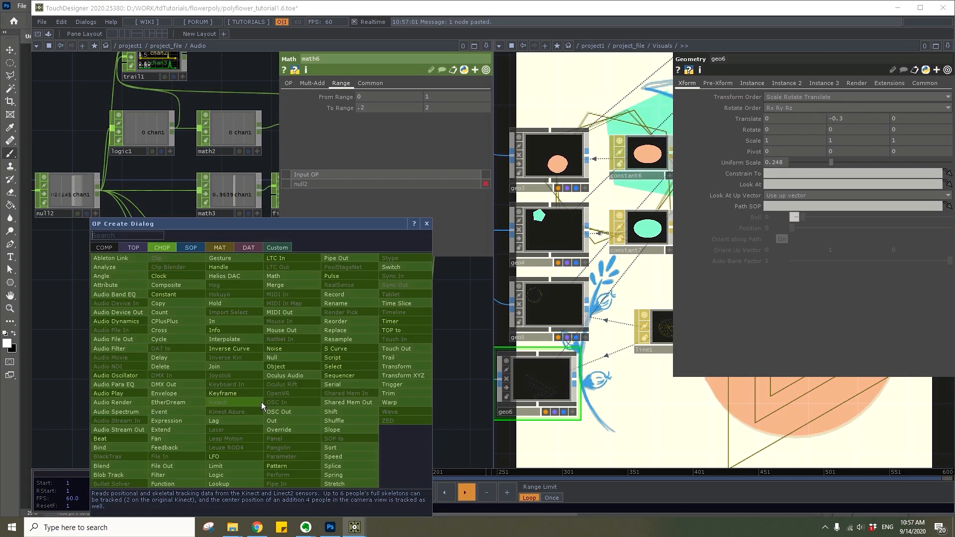
{"action": "type", "text": "filter"}
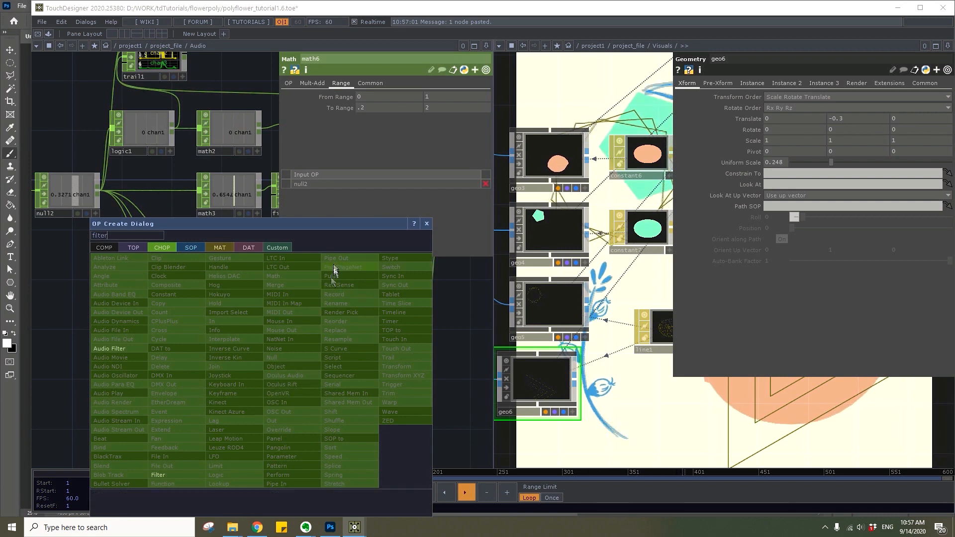
{"action": "left_click", "coordinate": [183, 474]}
{"action": "left_click", "coordinate": [314, 398]}
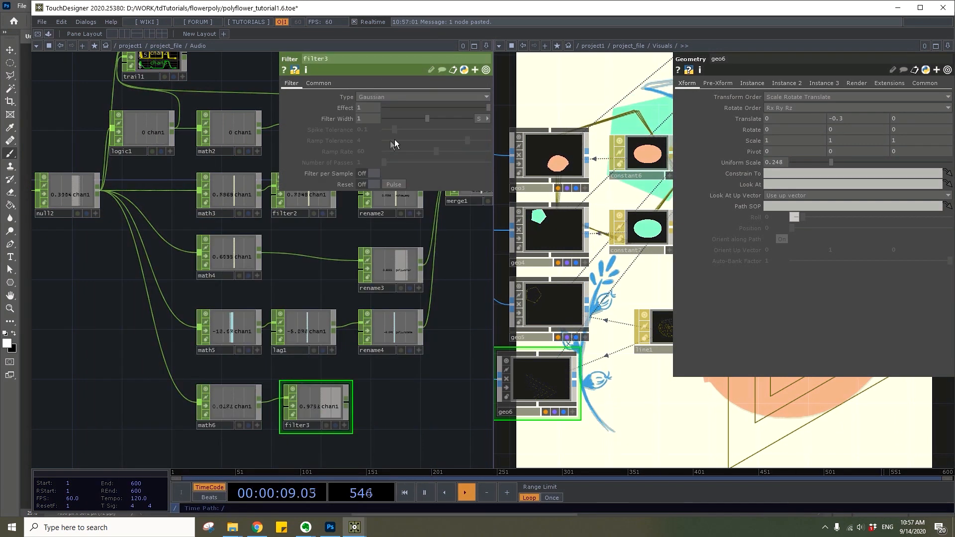
{"action": "left_click_drag", "start_coordinate": [364, 120], "coordinate": [333, 118]}
{"action": "type", "text": ".38"}
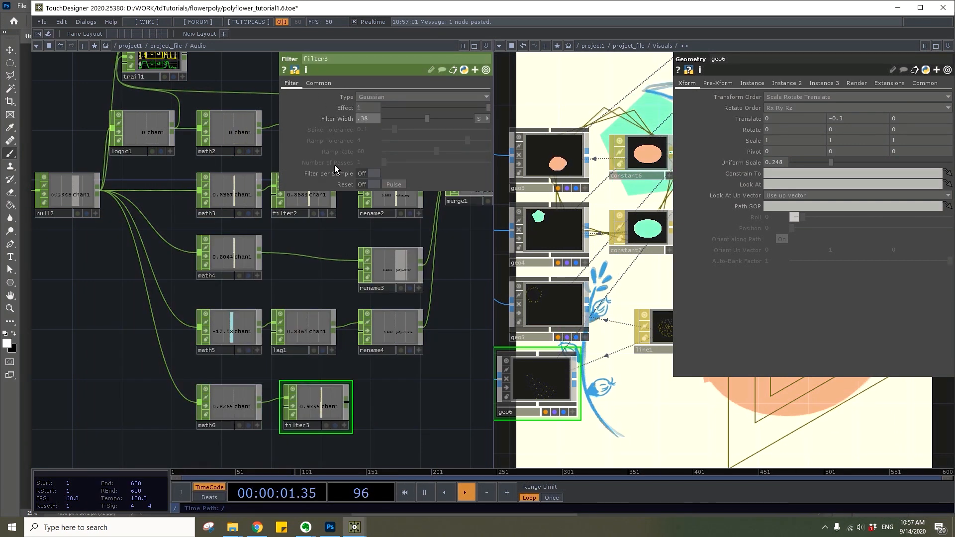
Add a Rename CHOP after the new Filter and set its To name to tri_scale
{"action": "right_click", "coordinate": [349, 402]}
{"action": "type", "text": "renam"}
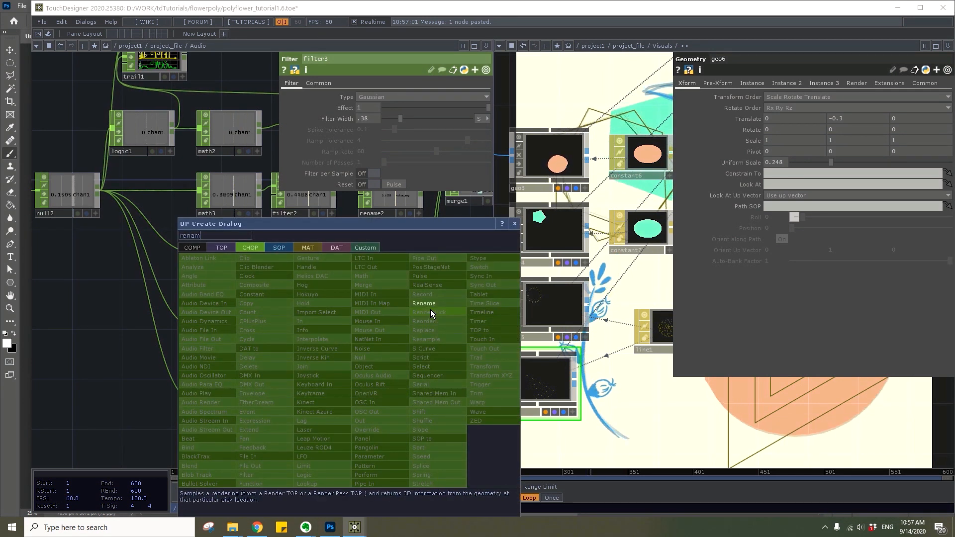
{"action": "key", "text": "Return"}
{"action": "left_click", "coordinate": [403, 408]}
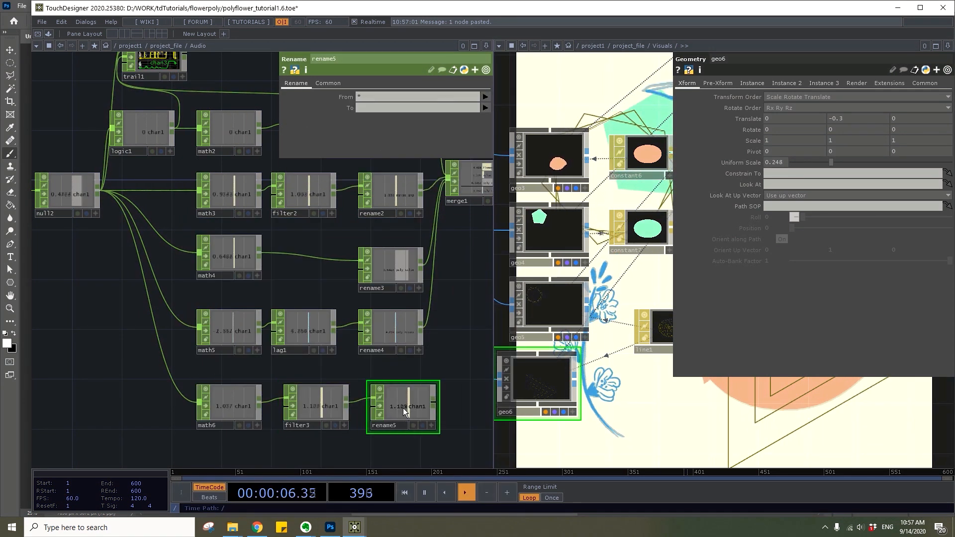
{"action": "left_click", "coordinate": [408, 107]}
{"action": "type", "text": "tri_"}
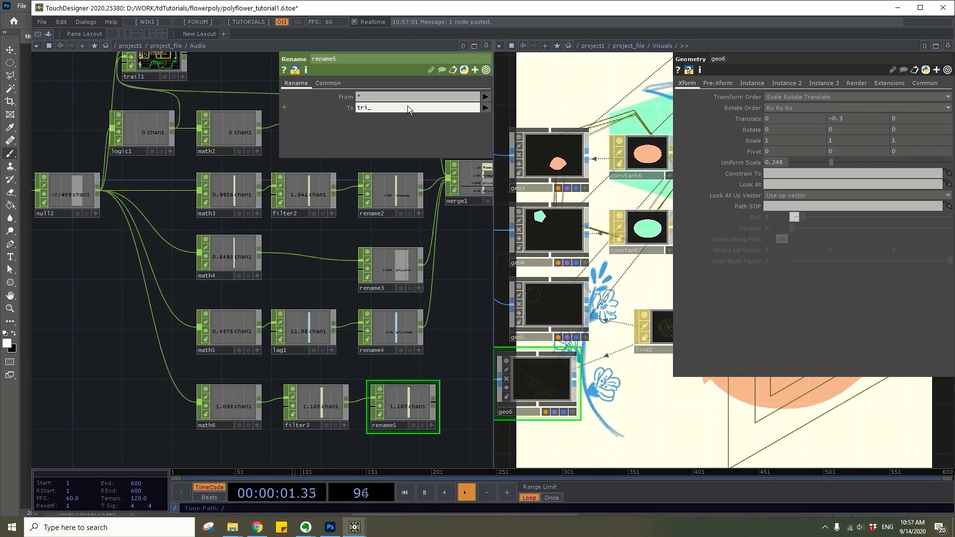
{"action": "type", "text": "scale"}
Connect the tri_scale Rename to the Merge and add its channel as a CHOP reference on the triangle Copy SOP's Uniform Scale
{"action": "left_click_drag", "start_coordinate": [443, 299], "coordinate": [343, 308]}
{"action": "left_click_drag", "start_coordinate": [337, 411], "coordinate": [349, 206]}
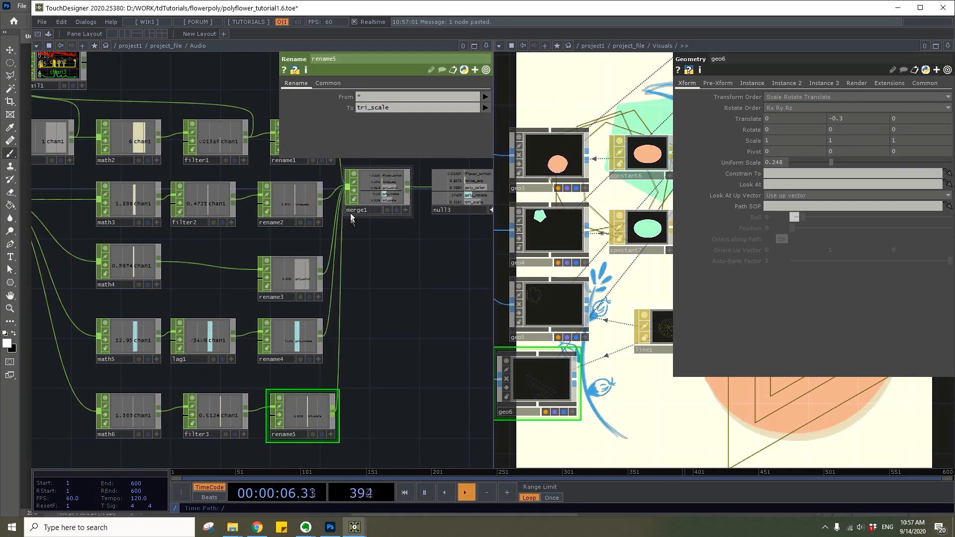
{"action": "left_click_drag", "start_coordinate": [444, 288], "coordinate": [393, 321]}
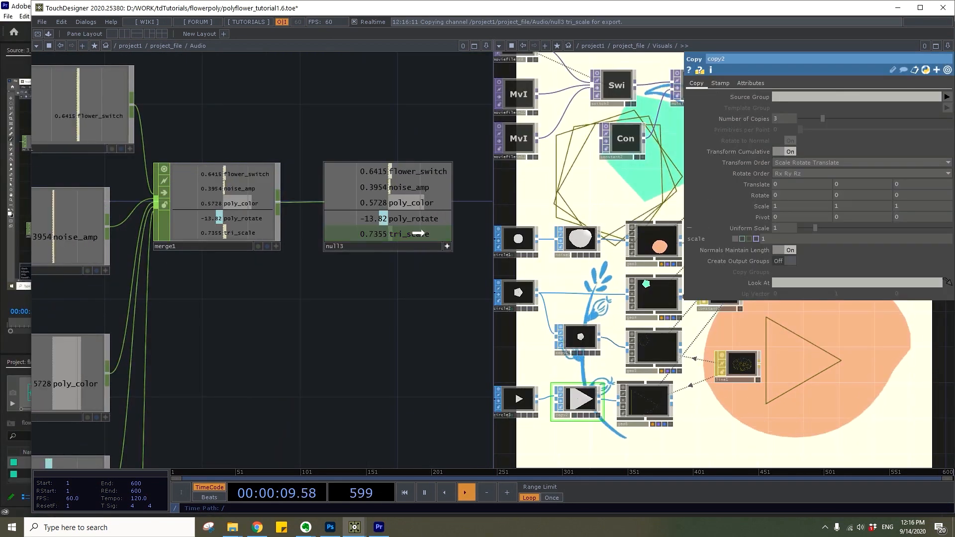
{"action": "left_click_drag", "start_coordinate": [715, 226], "coordinate": [783, 227]}
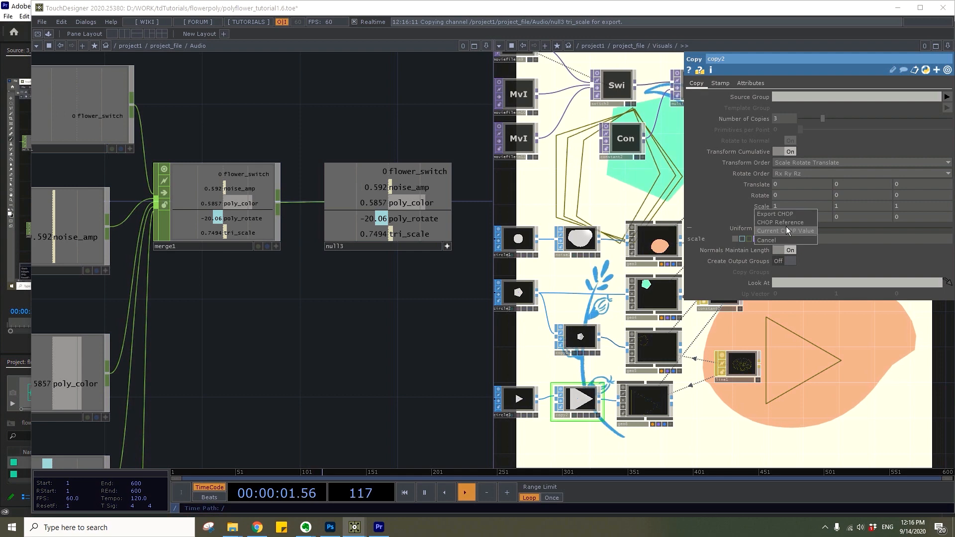
{"action": "left_click", "coordinate": [785, 227]}
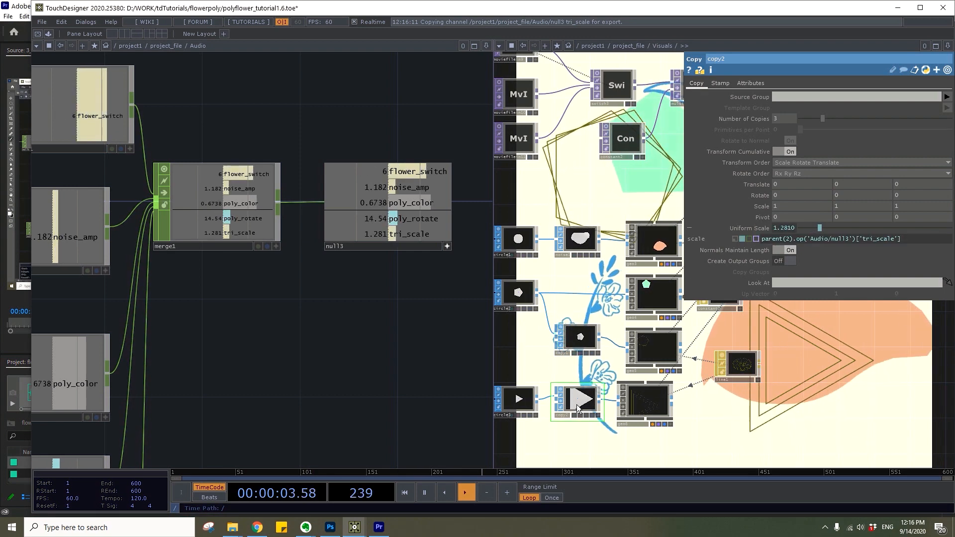
Review the Audio network, from the audio analysis chain to the Math, Filter and Rename branches feeding the Merge
{"action": "scroll", "coordinate": [539, 387], "scroll_direction": "down", "scroll_amount": 3}
{"action": "scroll", "coordinate": [539, 387], "scroll_direction": "down", "scroll_amount": 2}
{"action": "scroll", "coordinate": [349, 393], "scroll_direction": "down", "scroll_amount": 4}
{"action": "left_click_drag", "start_coordinate": [296, 363], "coordinate": [478, 346]}
{"action": "left_click_drag", "start_coordinate": [212, 219], "coordinate": [450, 200]}
{"action": "scroll", "coordinate": [273, 248], "scroll_direction": "up", "scroll_amount": 3}
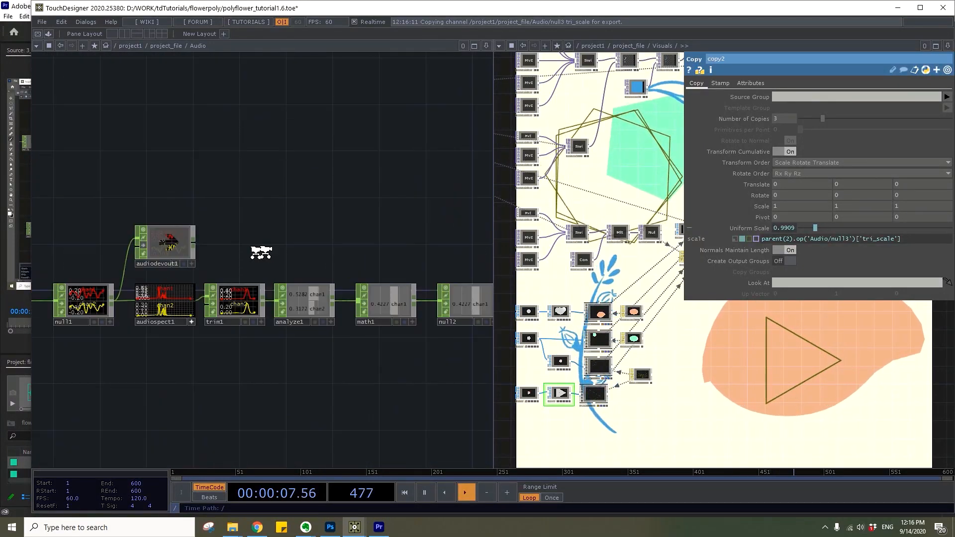
{"action": "left_click_drag", "start_coordinate": [321, 250], "coordinate": [101, 249]}
{"action": "left_click_drag", "start_coordinate": [431, 146], "coordinate": [248, 148]}
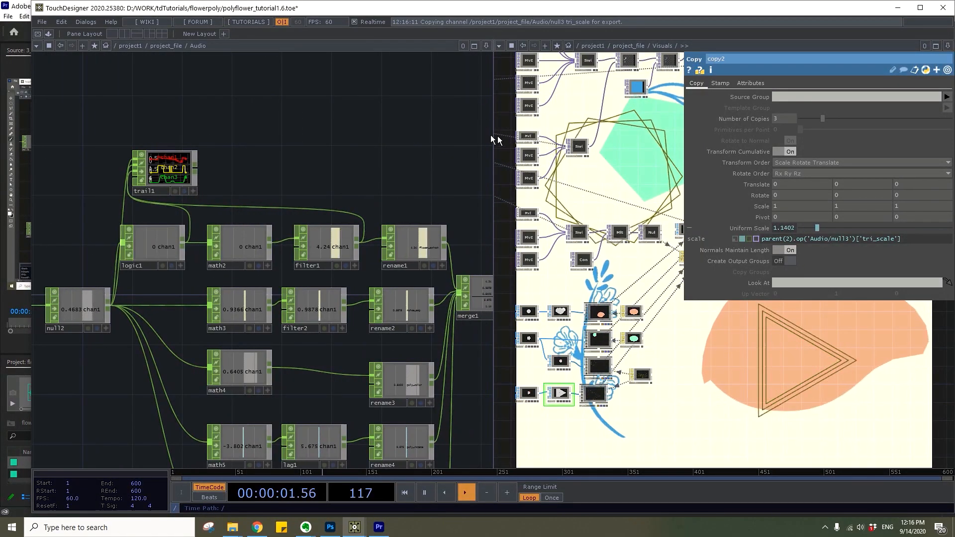
Widen the Visuals network pane and make the triangle Geometry spin around Z with an absTime.frame expression multiplied by a fractional factor
{"action": "left_click_drag", "start_coordinate": [493, 140], "coordinate": [121, 149]}
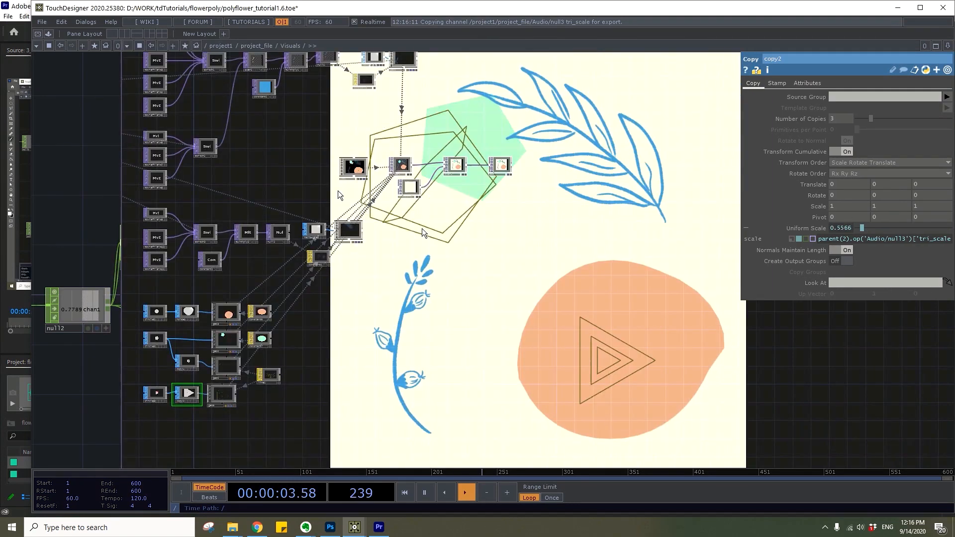
{"action": "scroll", "coordinate": [347, 431], "scroll_direction": "up", "scroll_amount": 10}
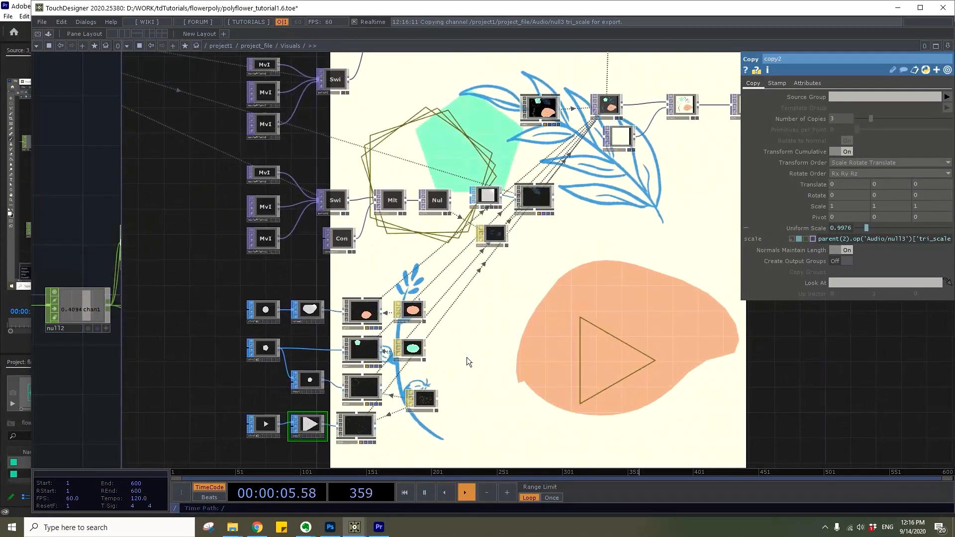
{"action": "left_click", "coordinate": [357, 427]}
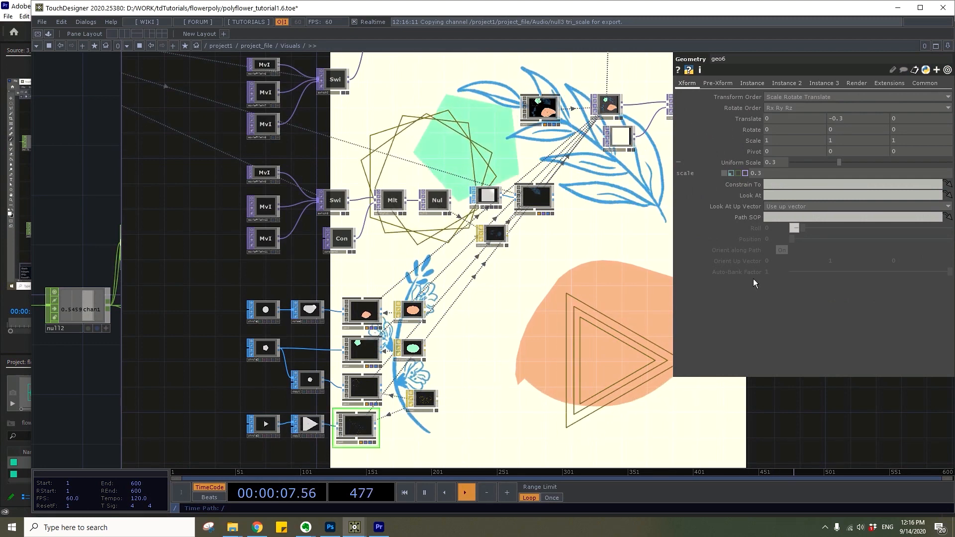
{"action": "left_click", "coordinate": [887, 131]}
{"action": "type", "text": "absTime.frame*."}
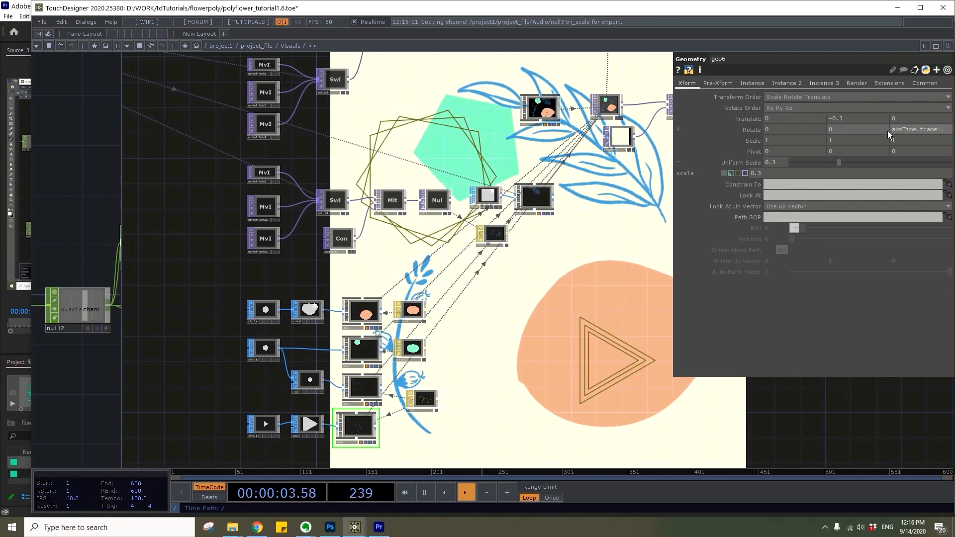
{"action": "type", "text": "5"}
{"action": "key", "text": "Return"}
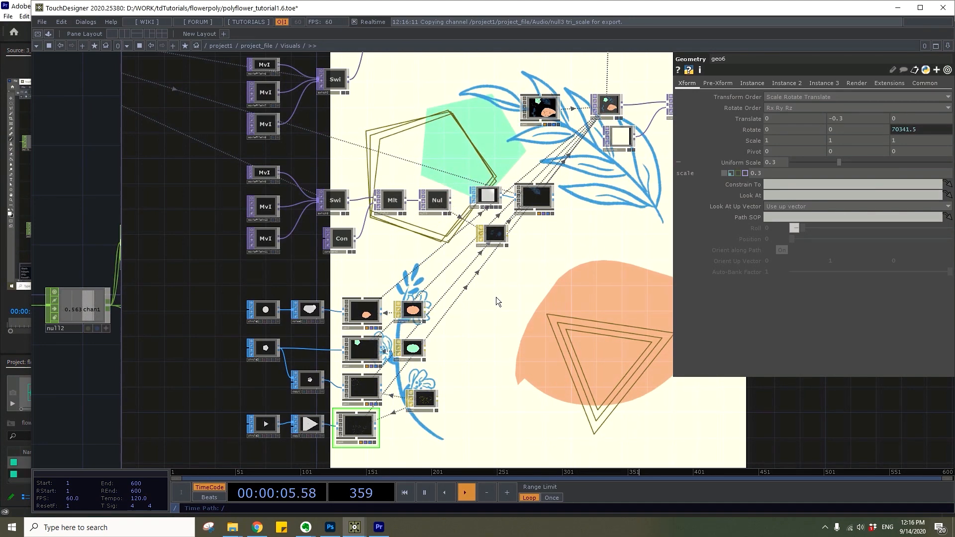
{"action": "left_click_drag", "start_coordinate": [527, 355], "coordinate": [574, 370]}
{"action": "scroll", "coordinate": [624, 306], "scroll_direction": "up", "scroll_amount": 3}
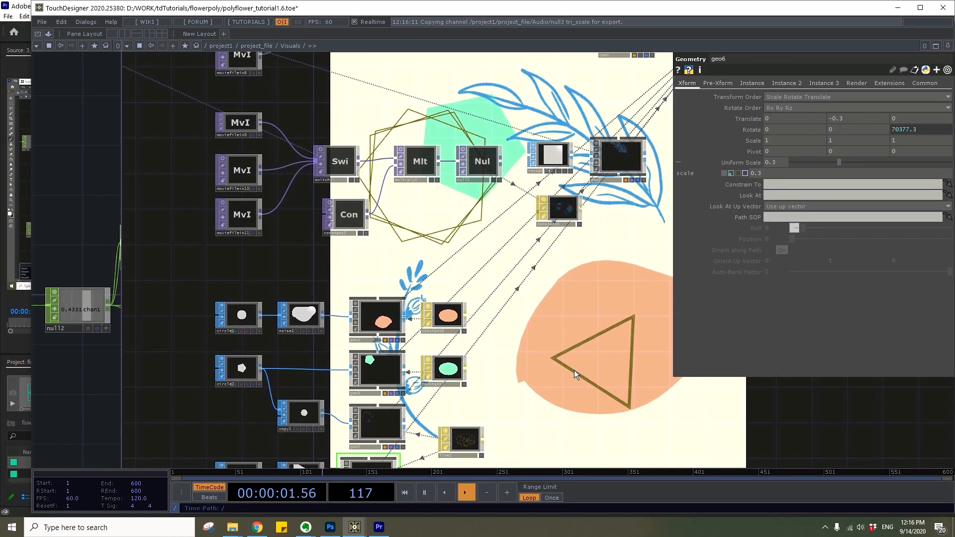
{"action": "left_click_drag", "start_coordinate": [580, 273], "coordinate": [400, 379]}
{"action": "scroll", "coordinate": [423, 321], "scroll_direction": "down", "scroll_amount": 4}
{"action": "left_click_drag", "start_coordinate": [449, 340], "coordinate": [519, 369]}
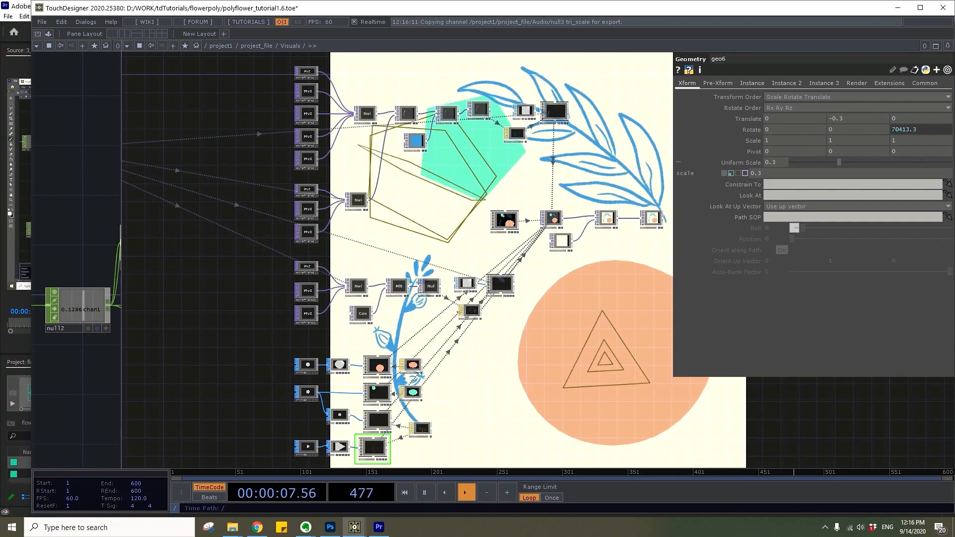